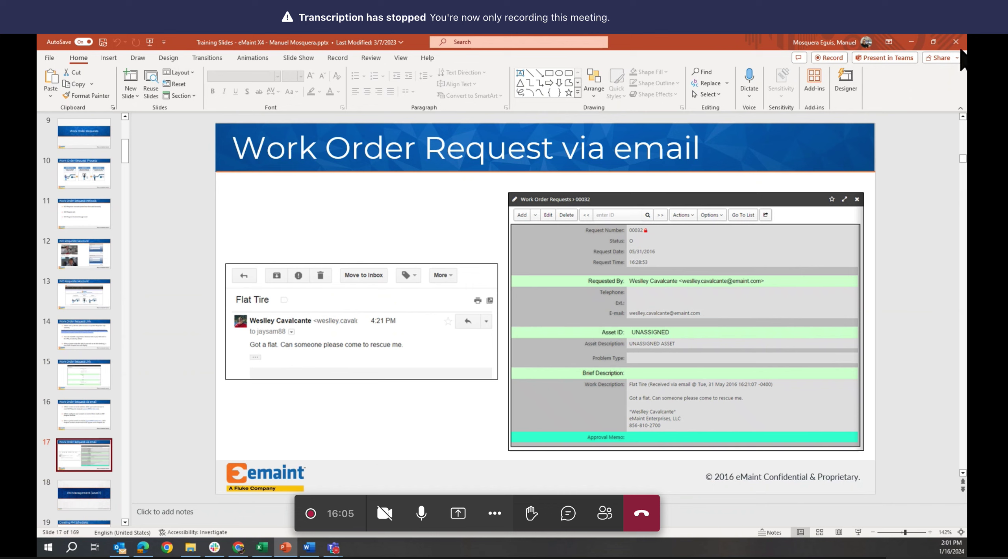
# - Leave PowerPoint and show eMaint's new-request layouts: Default, Redesign V1 and Mobile
pyautogui.click(912, 41)
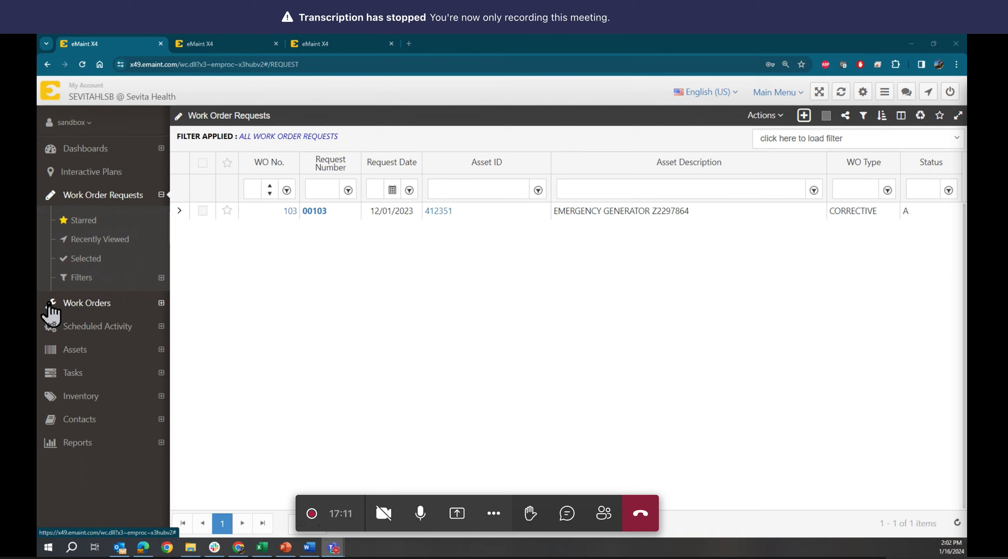
pyautogui.click(804, 115)
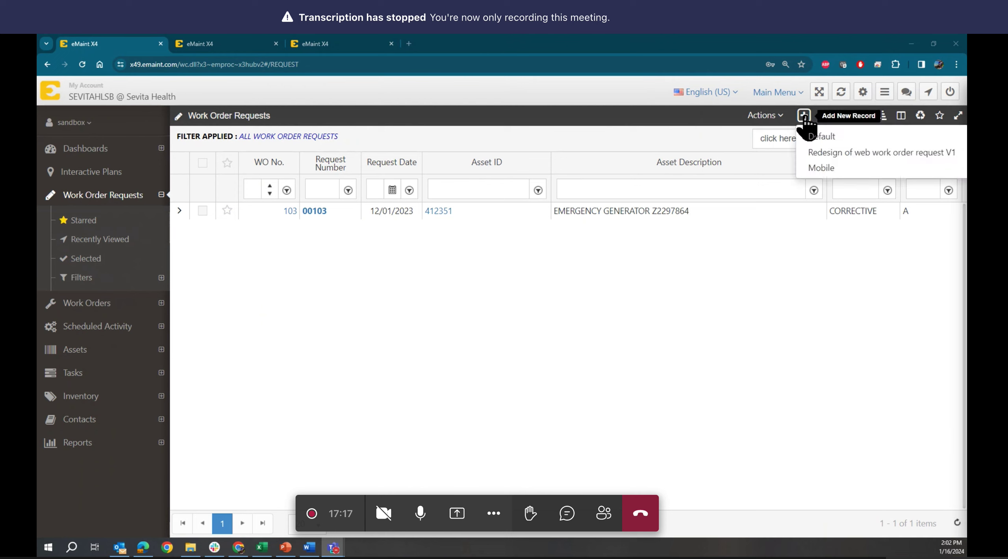
# - Start a new work order request and browse the unfiltered Requested By contacts without choosing one
pyautogui.click(805, 117)
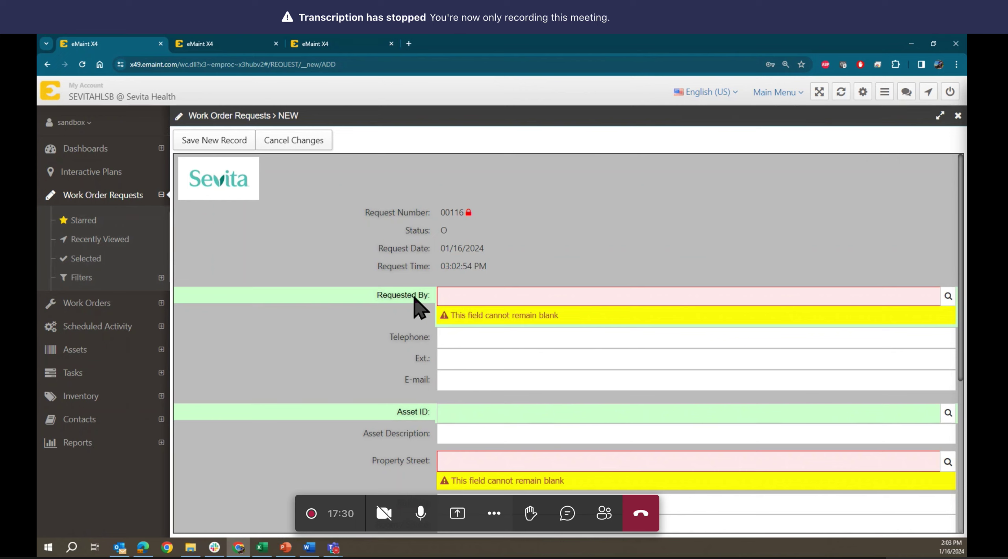
pyautogui.click(949, 298)
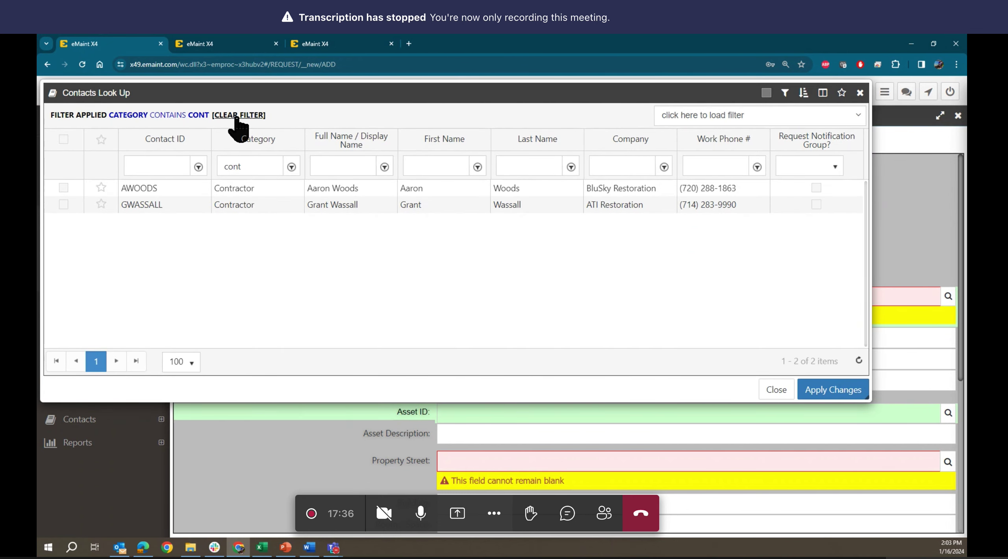
pyautogui.click(238, 115)
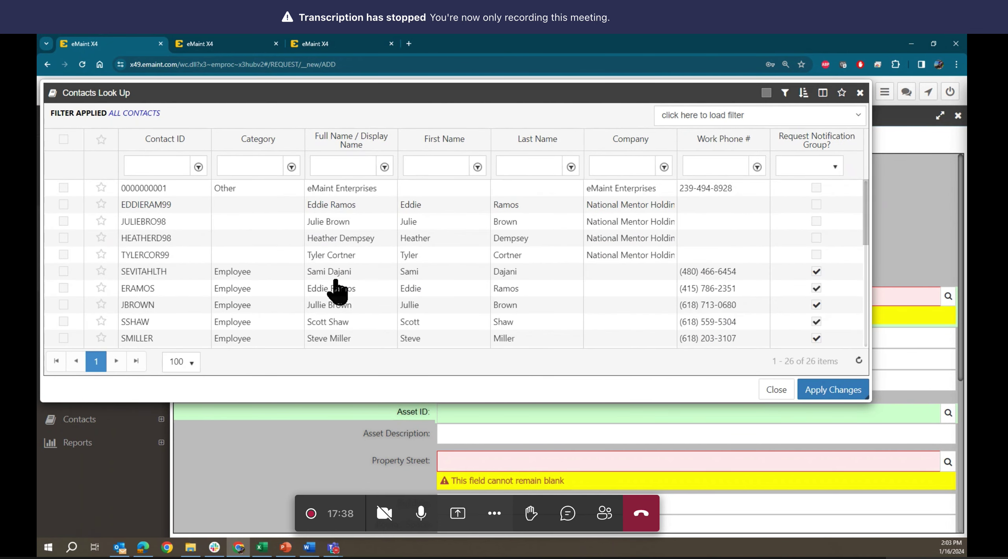
pyautogui.scroll(-5, 353, 281)
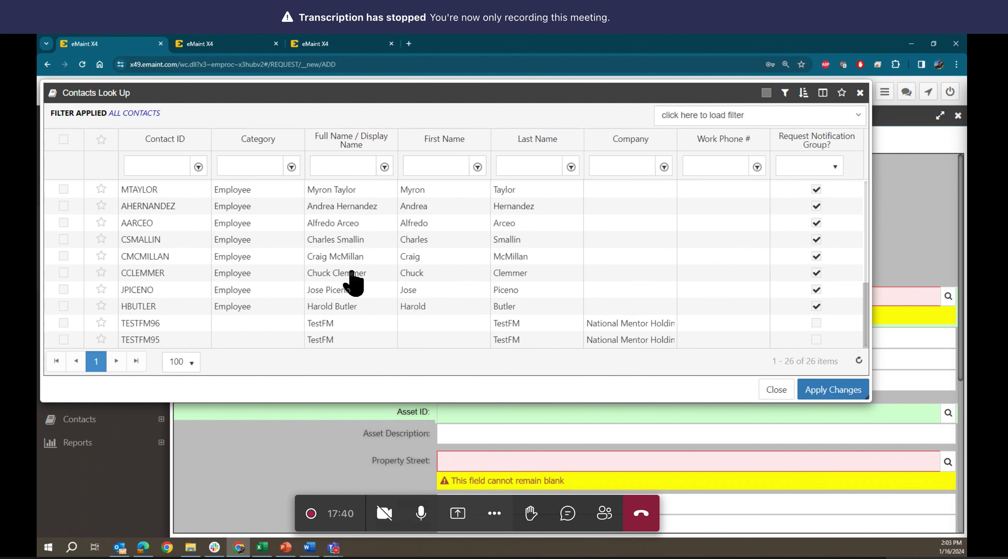
pyautogui.scroll(5, 352, 281)
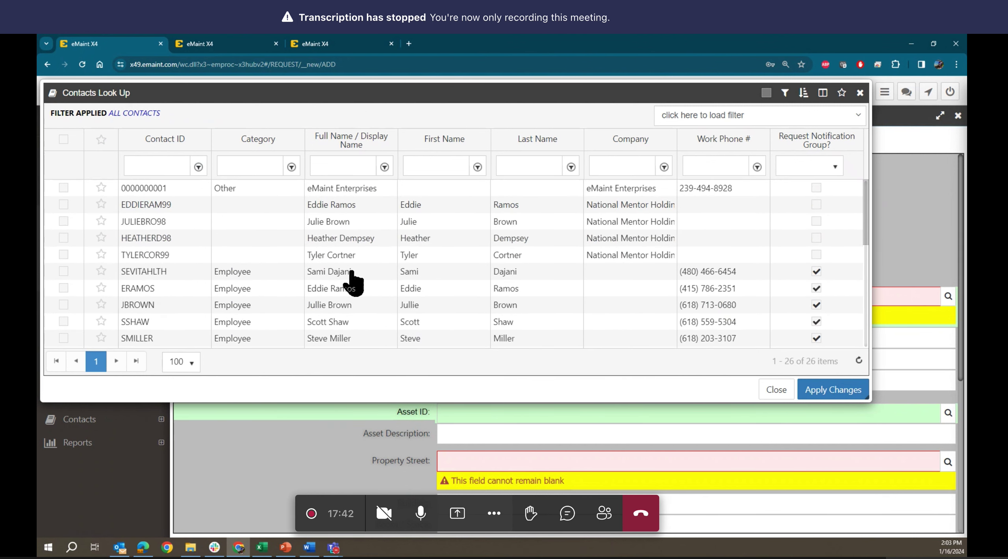
pyautogui.scroll(-4, 353, 281)
pyautogui.scroll(4, 352, 280)
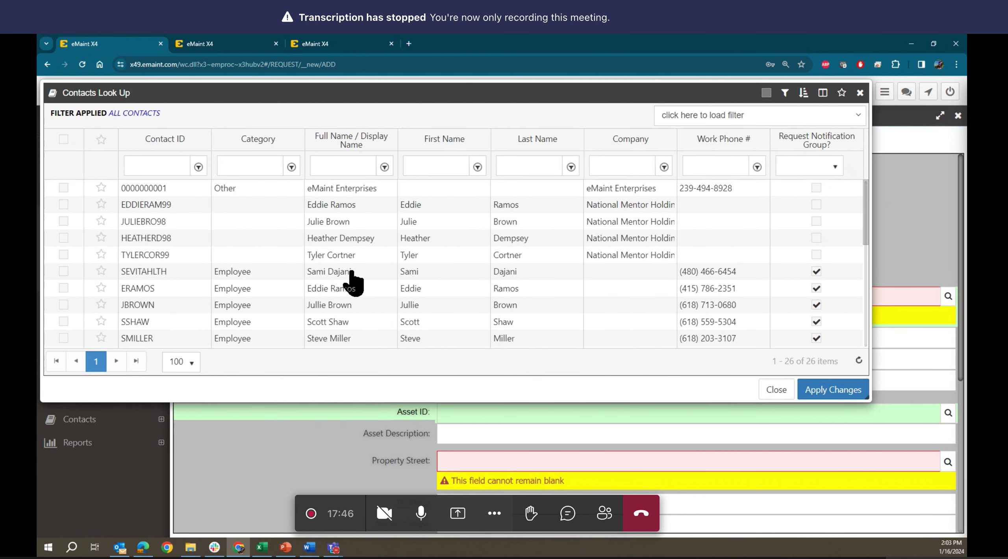
pyautogui.scroll(-4, 352, 280)
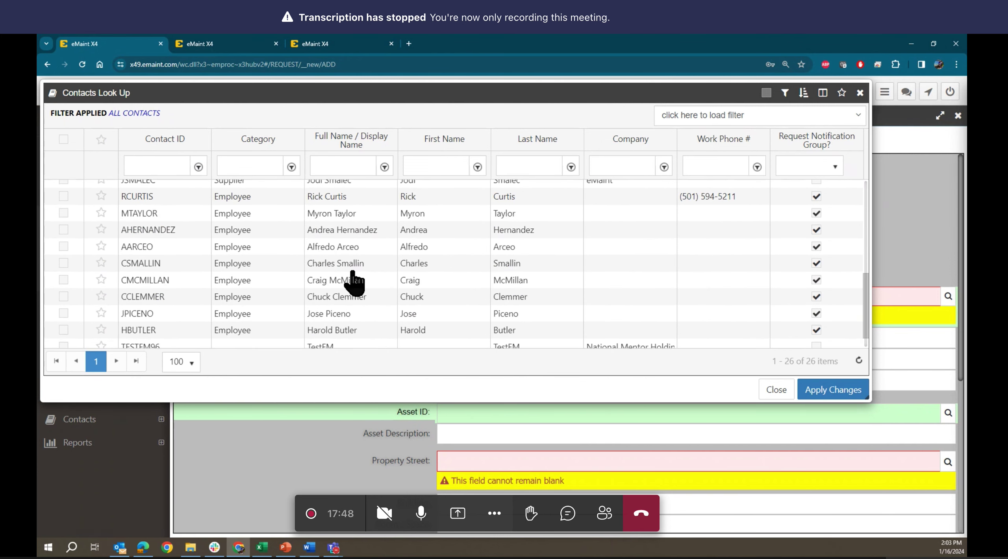
pyautogui.click(770, 389)
pyautogui.click(554, 298)
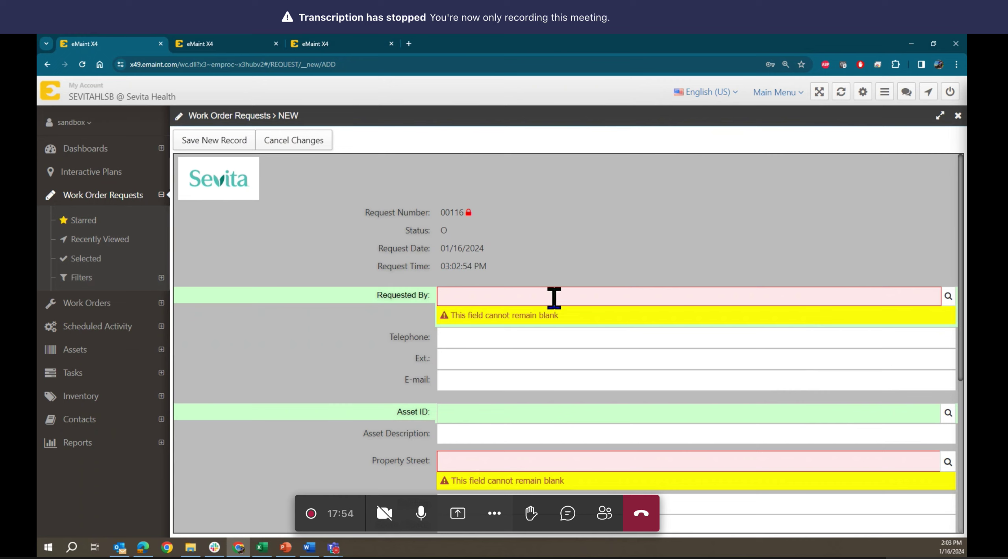
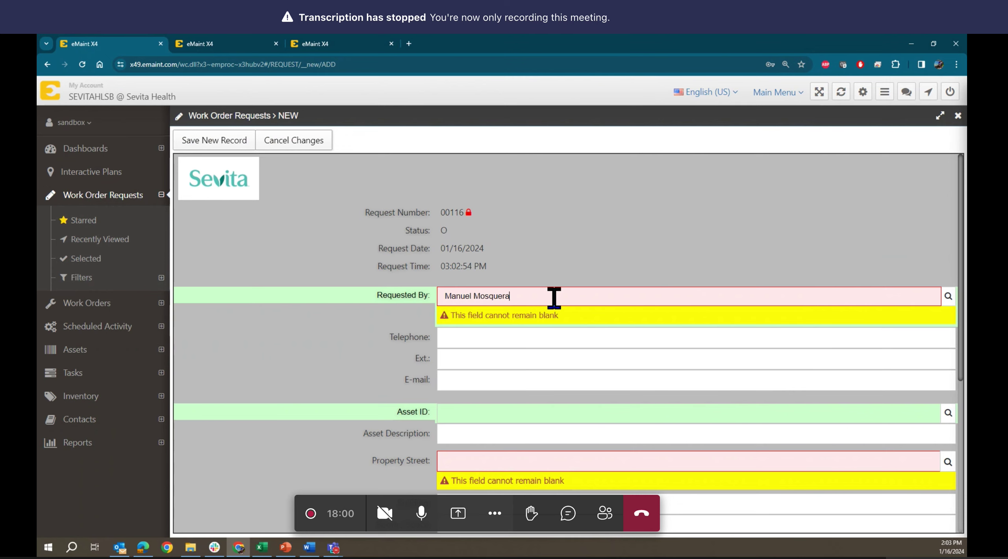
# - Type the requester's full name into Requested By, then check the contact lookup and close it unchanged
pyautogui.click(479, 333)
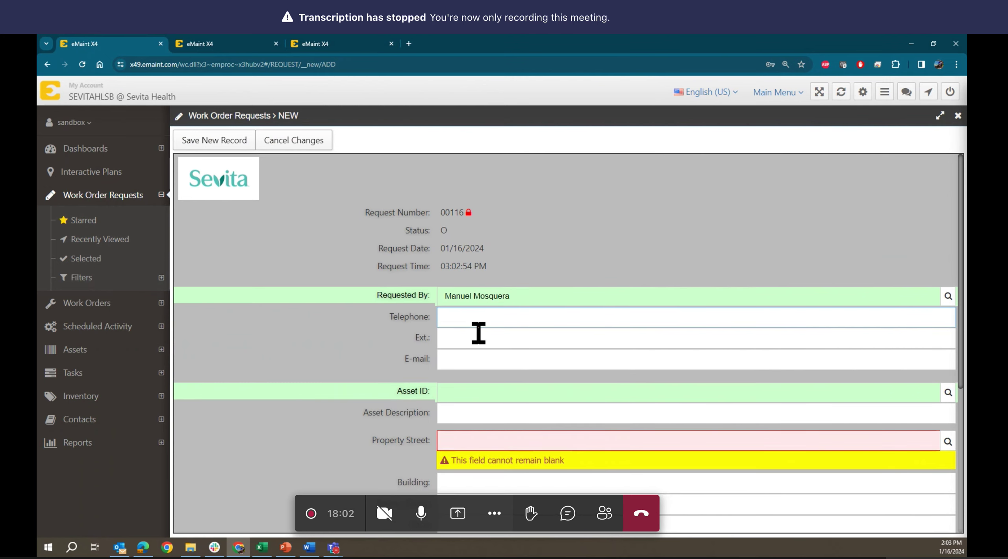
pyautogui.click(949, 297)
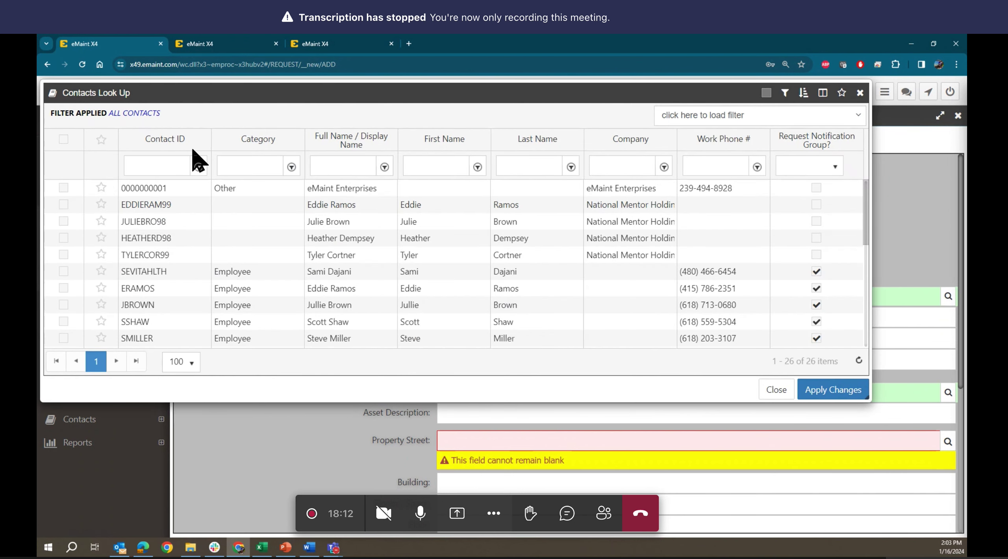
pyautogui.scroll(-5, 471, 326)
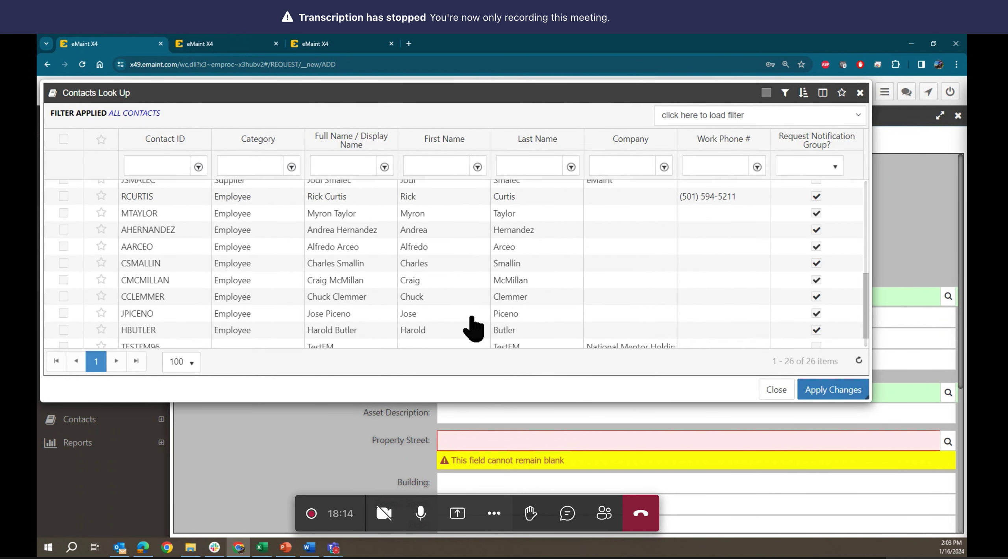
pyautogui.scroll(5, 472, 329)
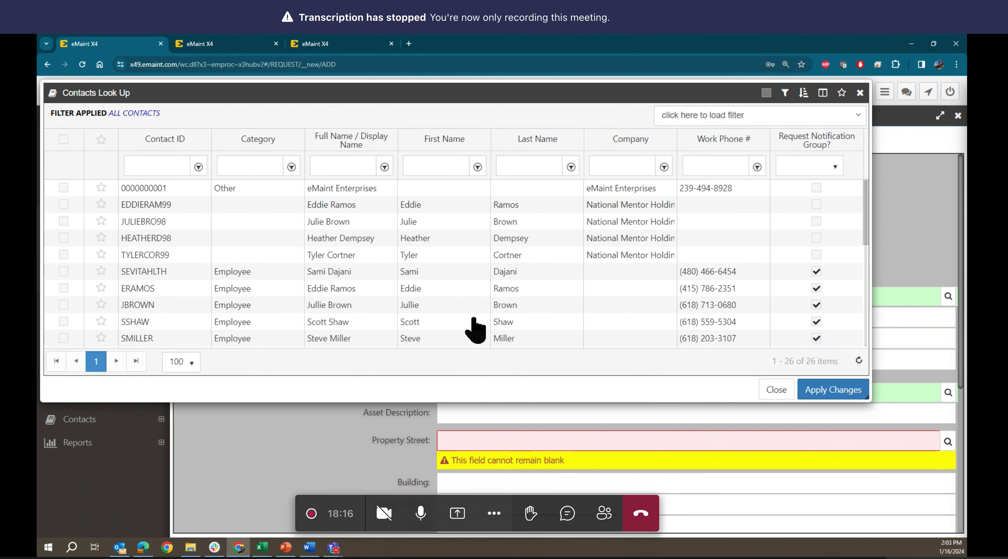
pyautogui.scroll(-5, 476, 330)
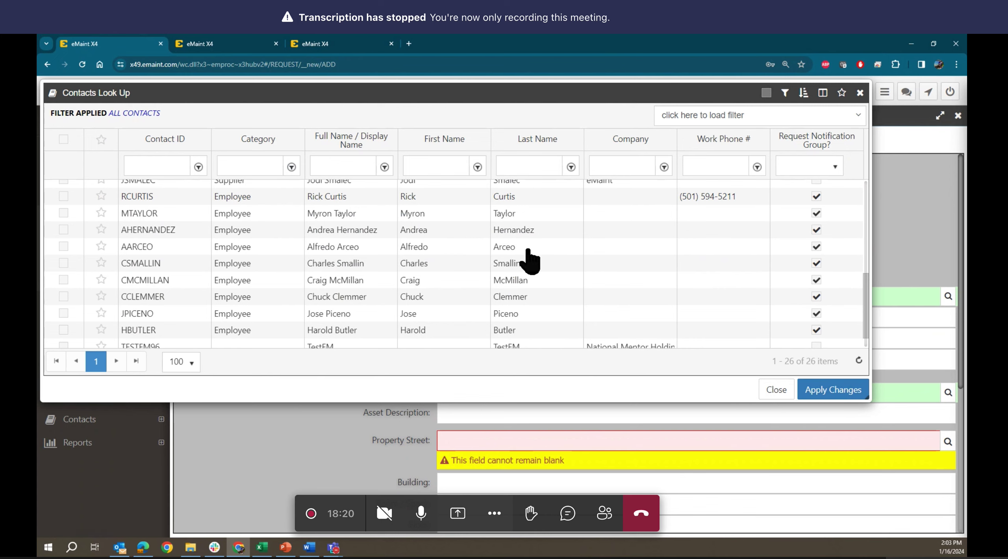
pyautogui.click(773, 390)
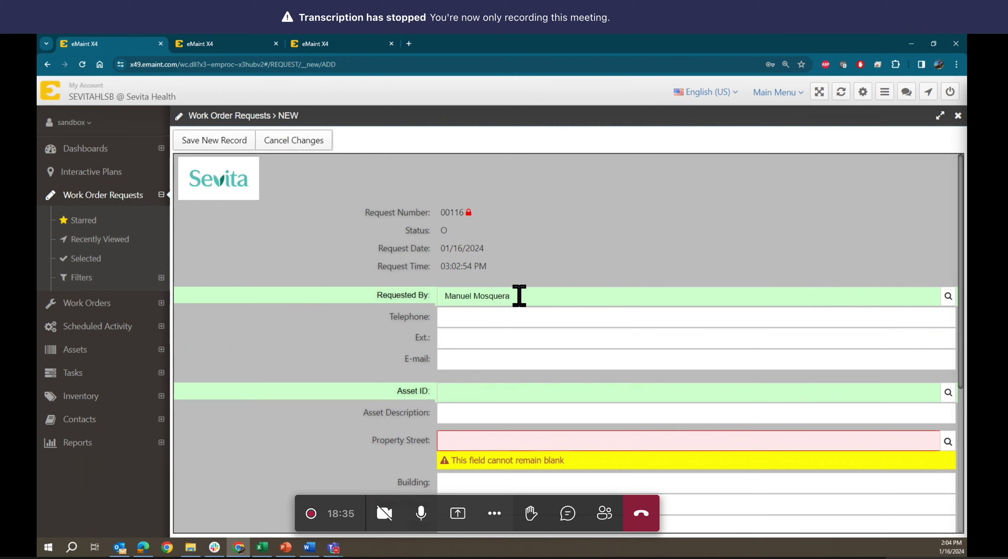
# - Fill in the requester's telephone number and e-mail address on request 00116
pyautogui.click(495, 316)
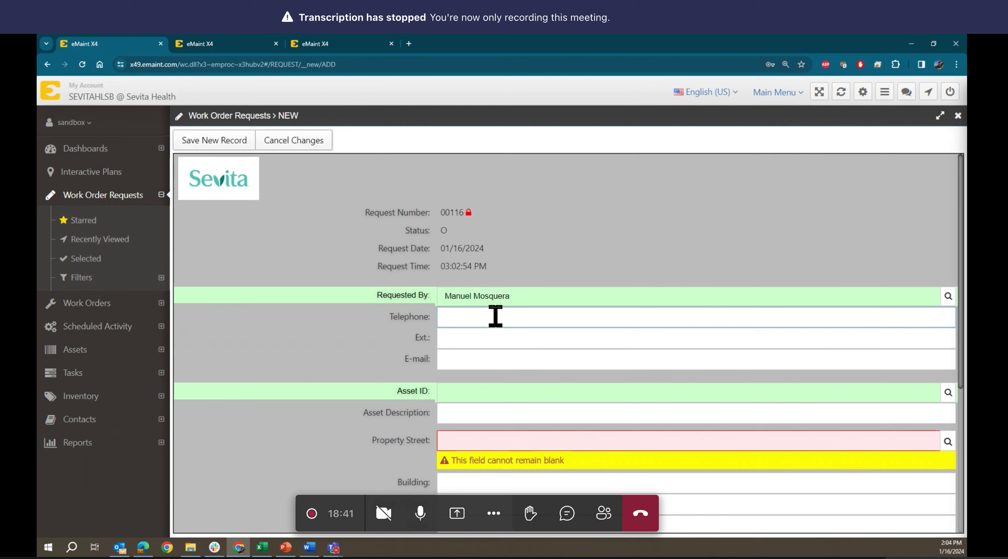
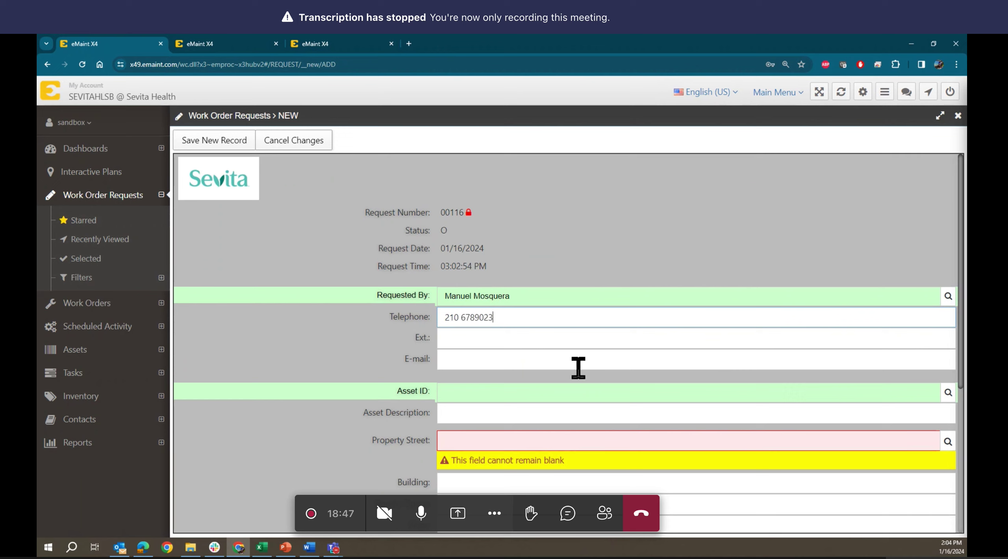
pyautogui.click(462, 360)
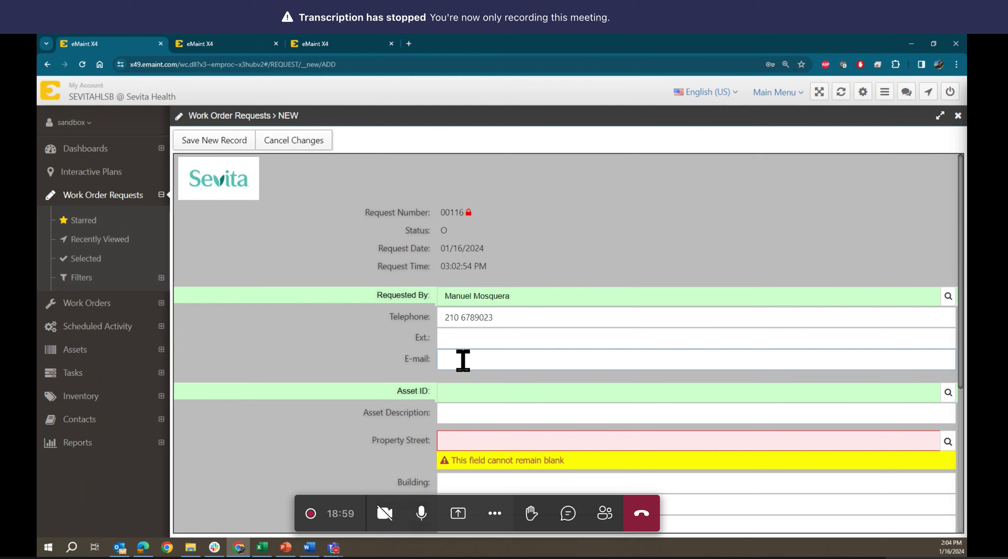
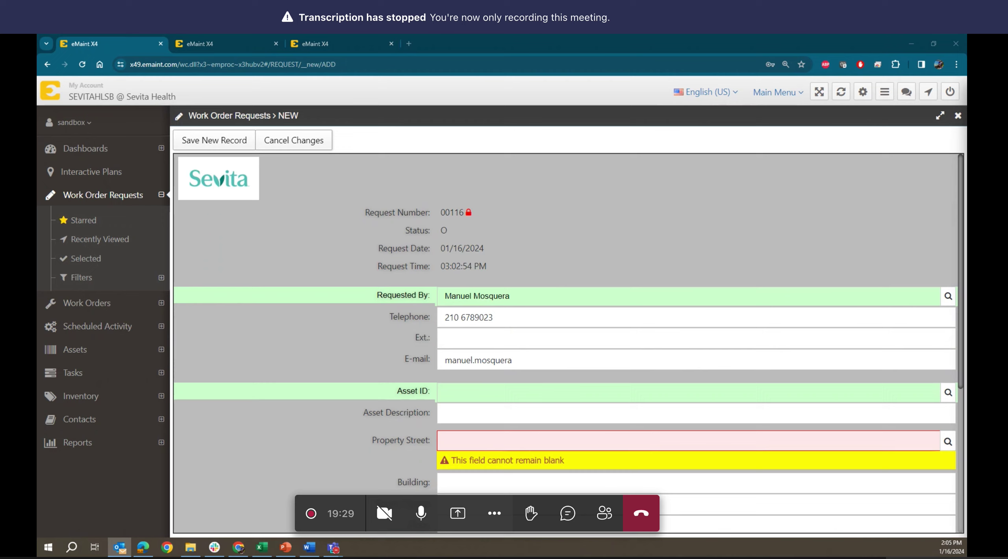
pyautogui.hotkey('alt', 'Tab')
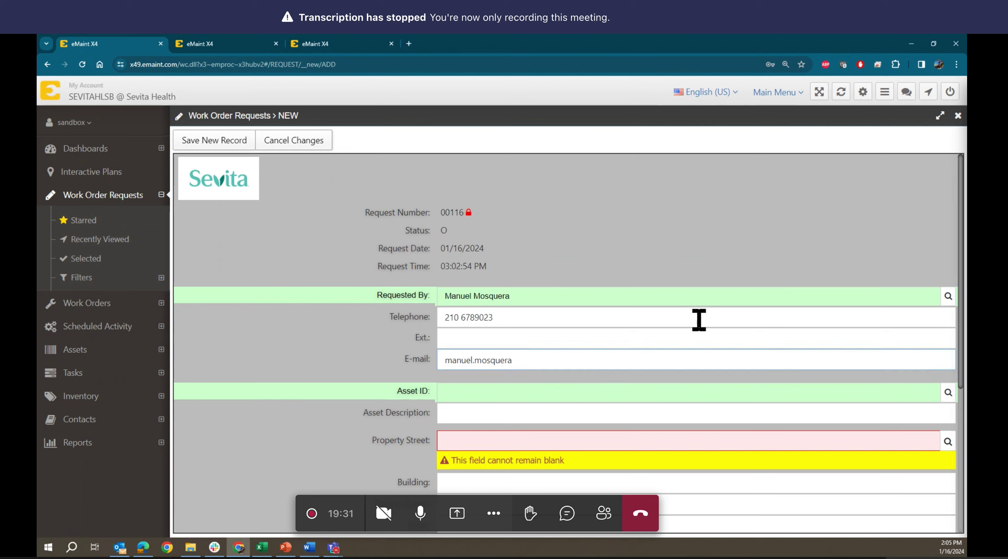
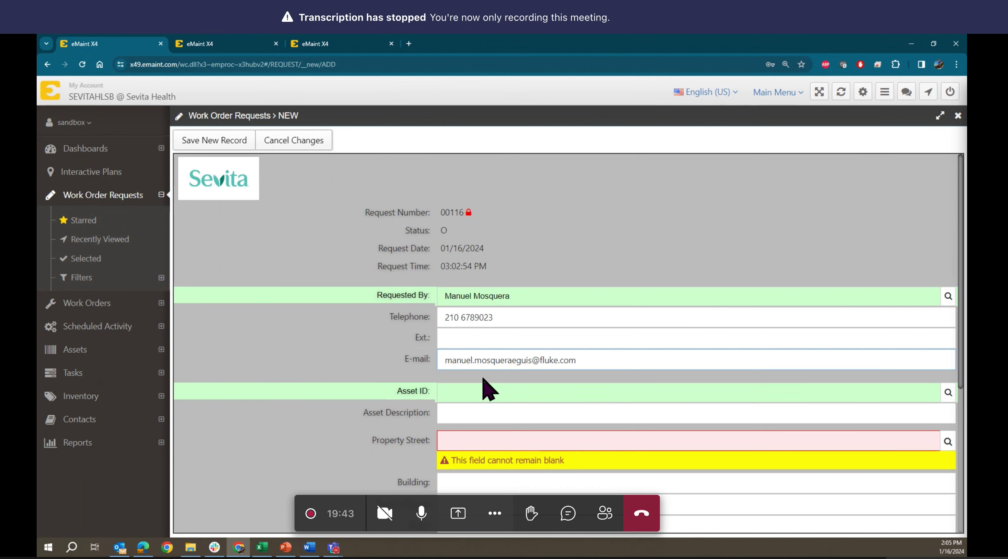
pyautogui.scroll(-1, 488, 375)
pyautogui.scroll(-3, 488, 375)
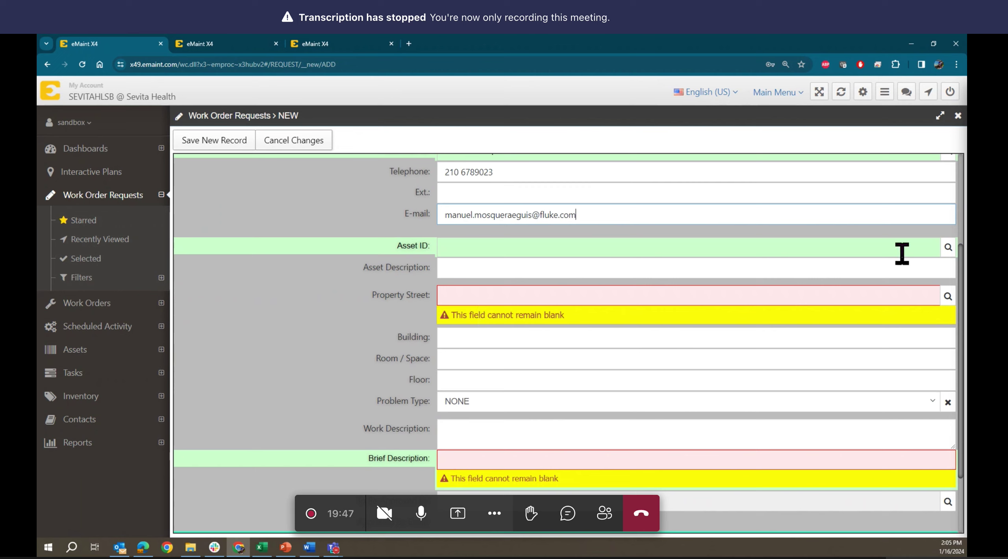
# - Set the Asset ID to the Water Heater, 314679_R, from the Assets Look Up
pyautogui.click(568, 247)
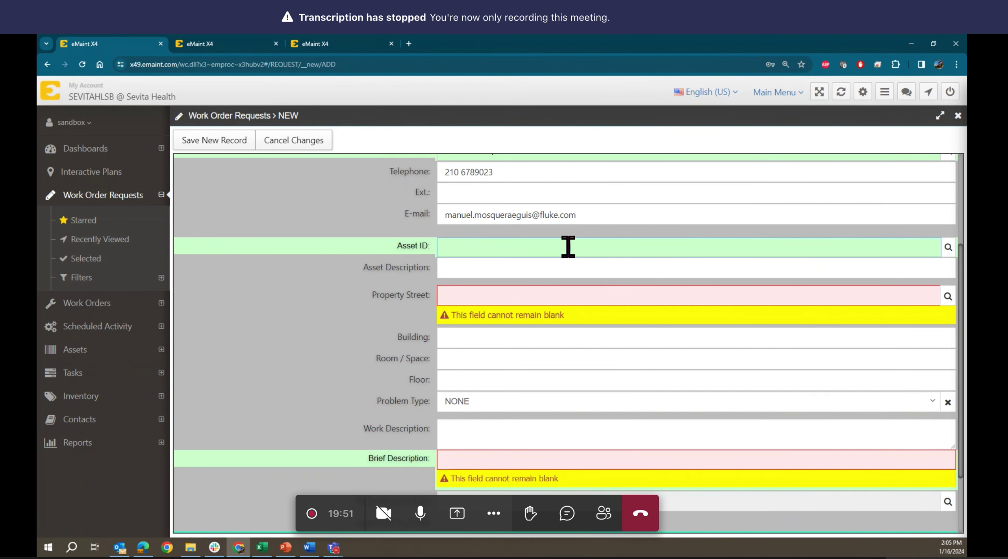
pyautogui.scroll(1, 568, 247)
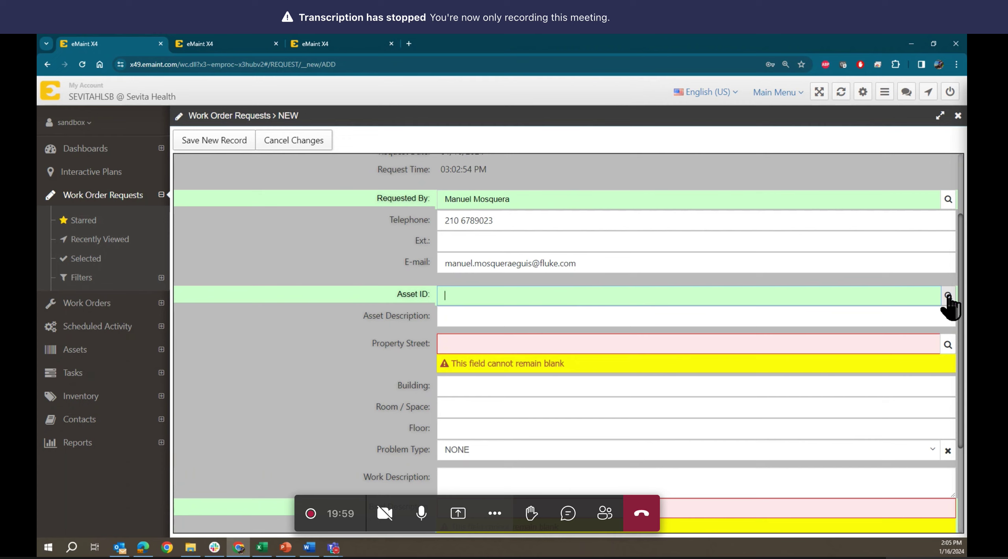
pyautogui.click(948, 295)
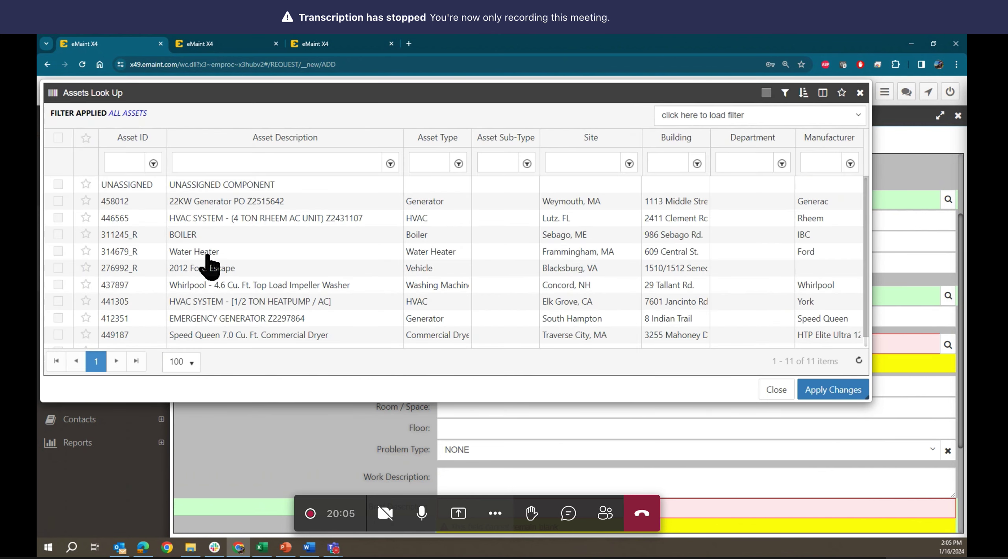
pyautogui.click(208, 254)
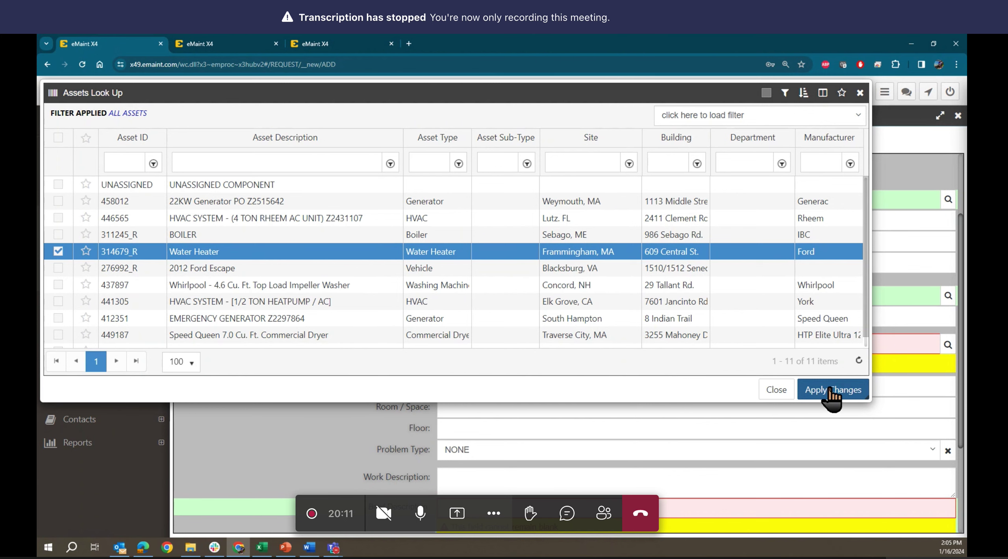
pyautogui.click(831, 390)
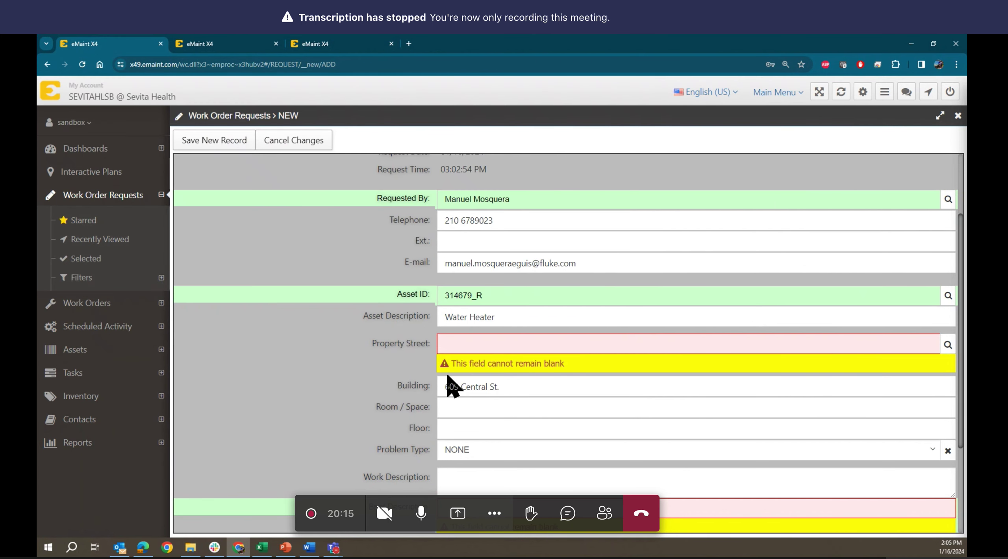
pyautogui.click(462, 342)
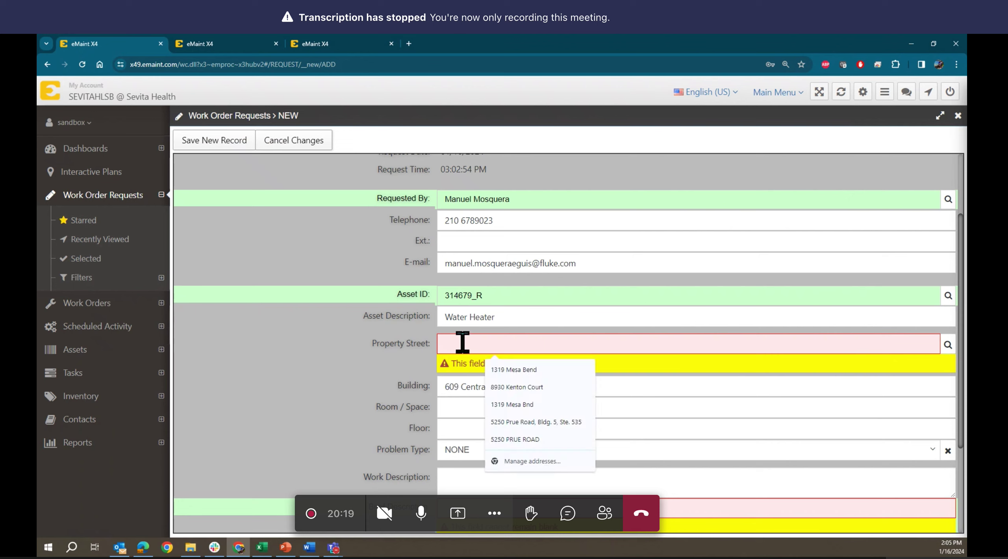
pyautogui.click(949, 345)
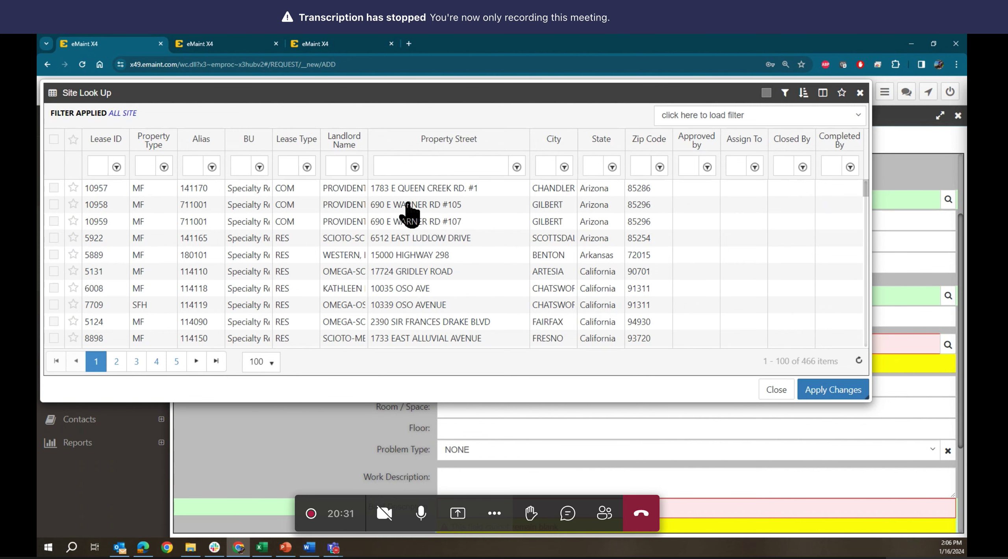
pyautogui.click(408, 206)
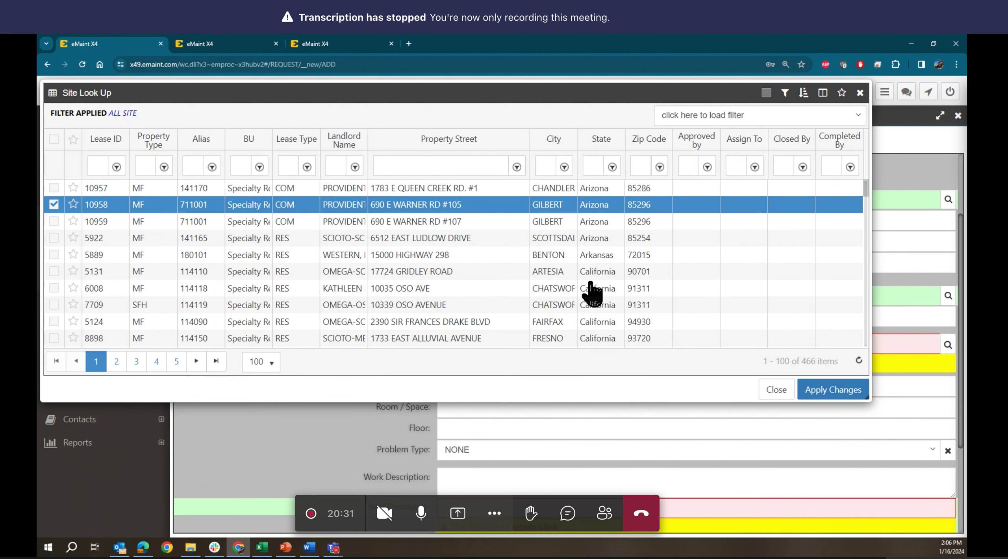
pyautogui.click(817, 394)
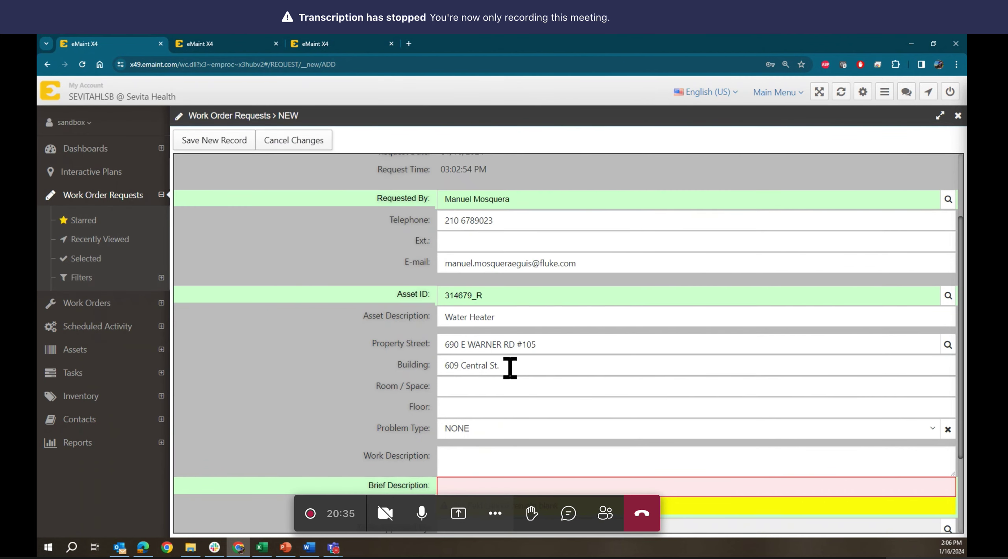
pyautogui.scroll(-2, 510, 368)
pyautogui.scroll(-2, 510, 368)
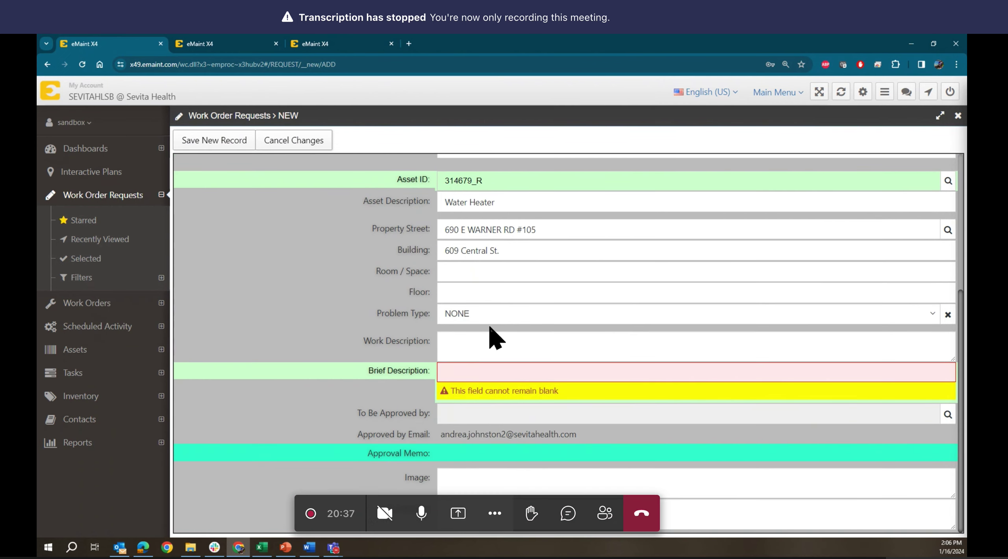
# - Choose ELECTRICAL problem type, enter 'change power cable' and 'power cable is not working' descriptions
pyautogui.click(489, 315)
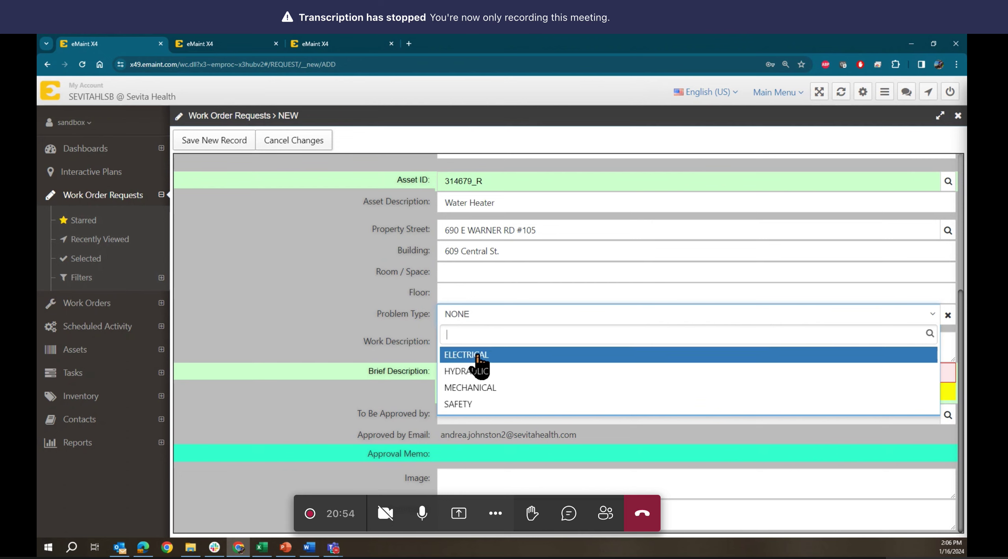
pyautogui.click(477, 356)
pyautogui.click(471, 343)
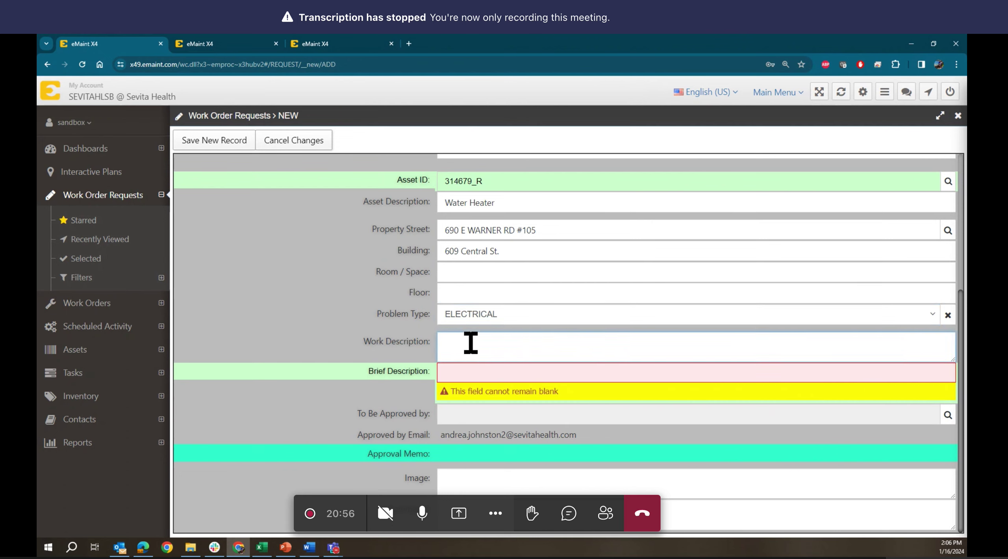
pyautogui.write('change power ca')
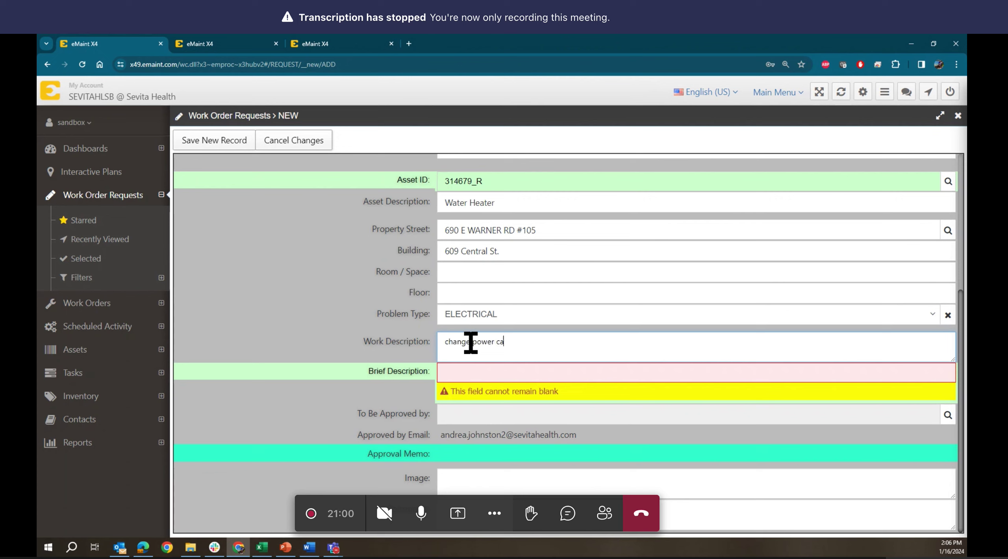
pyautogui.write('ble')
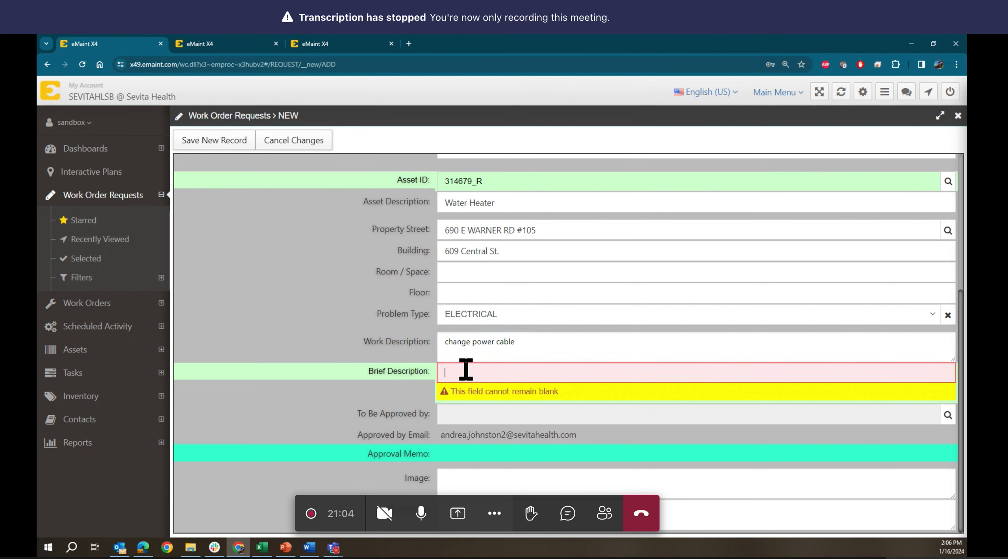
pyautogui.write('power cable is not working')
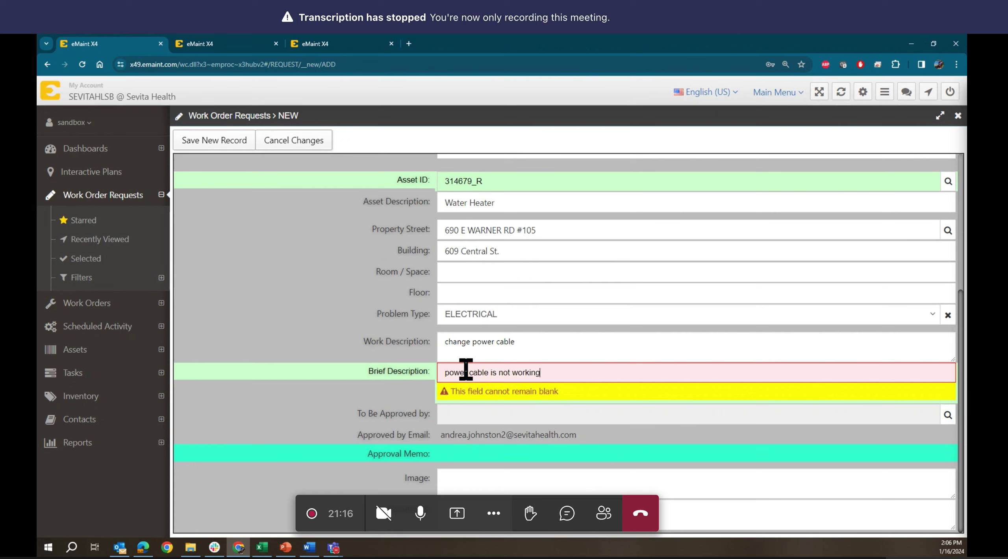
pyautogui.click(497, 420)
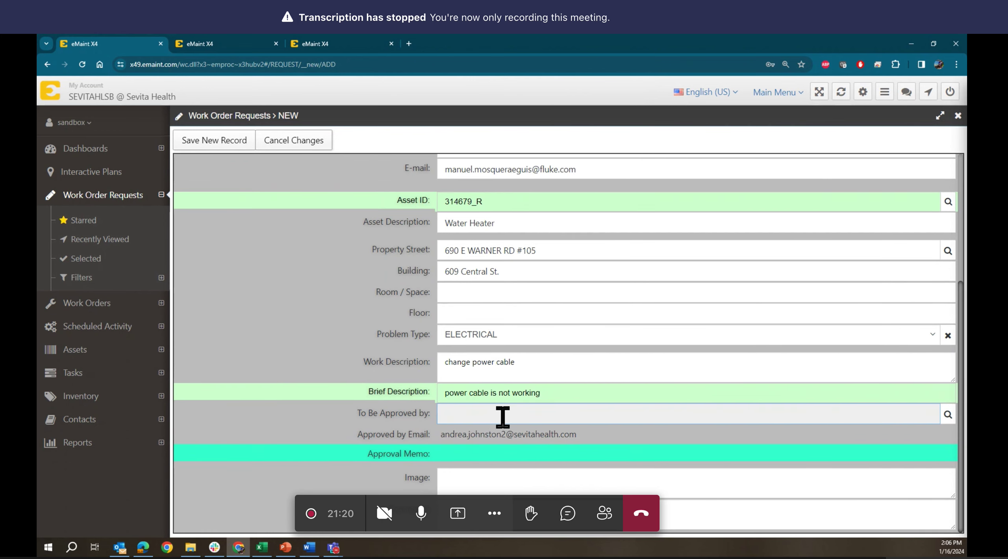
# - Select the employee contact from Contacts Look Up as the To Be Approved by person
pyautogui.click(948, 415)
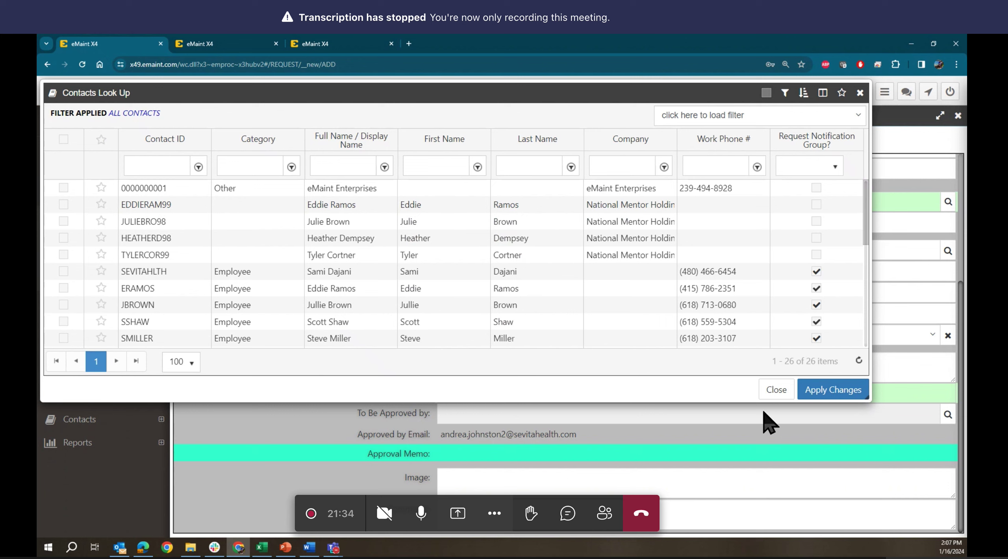
pyautogui.click(411, 273)
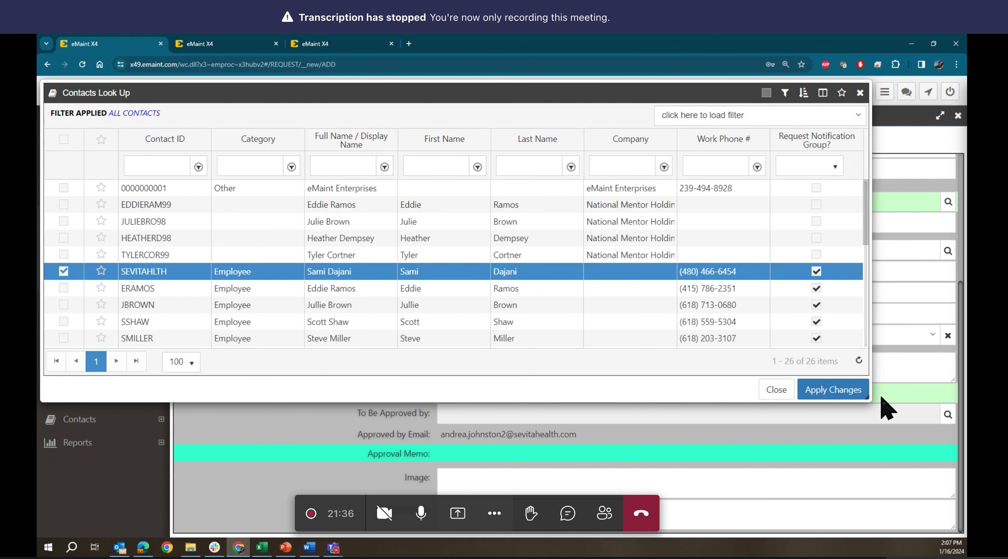
pyautogui.click(831, 391)
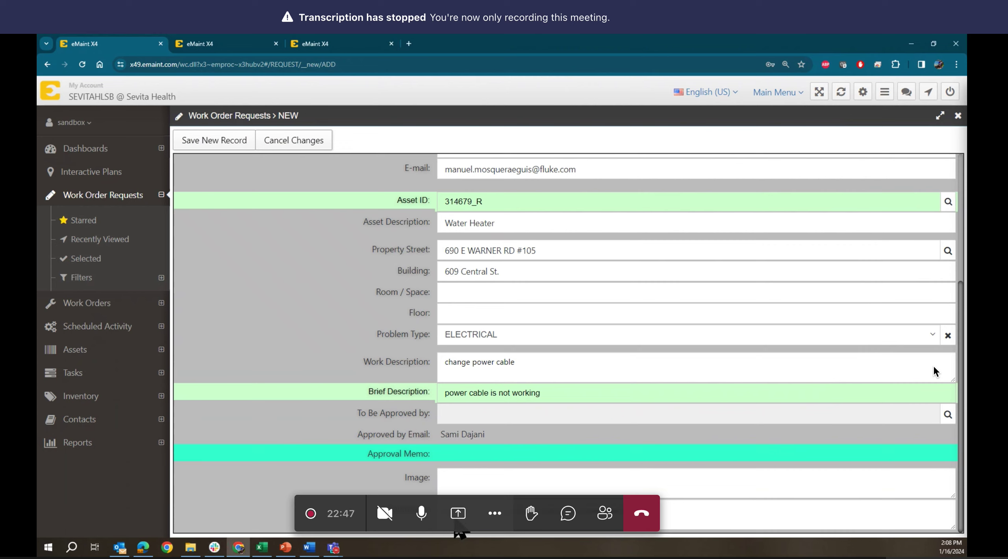
pyautogui.click(667, 510)
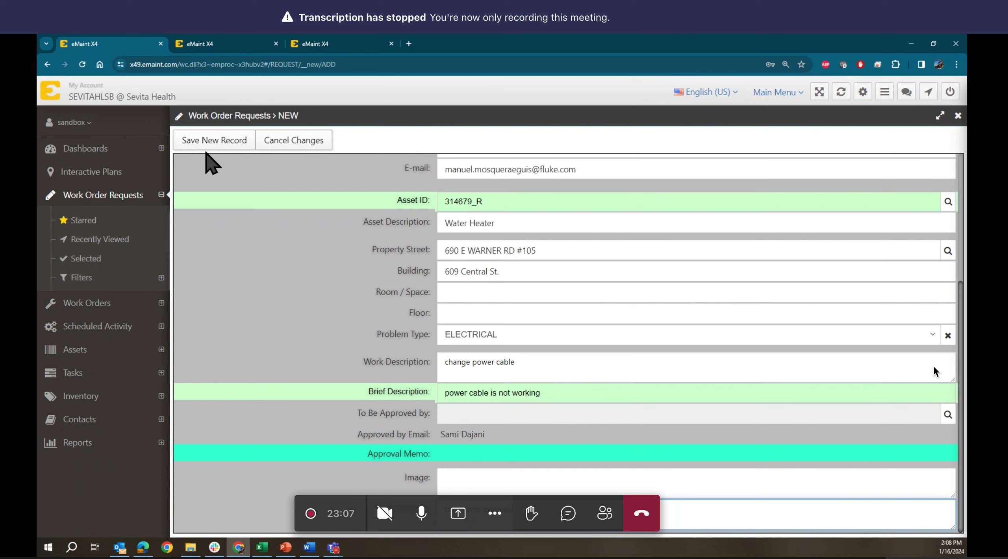
pyautogui.scroll(5, 372, 315)
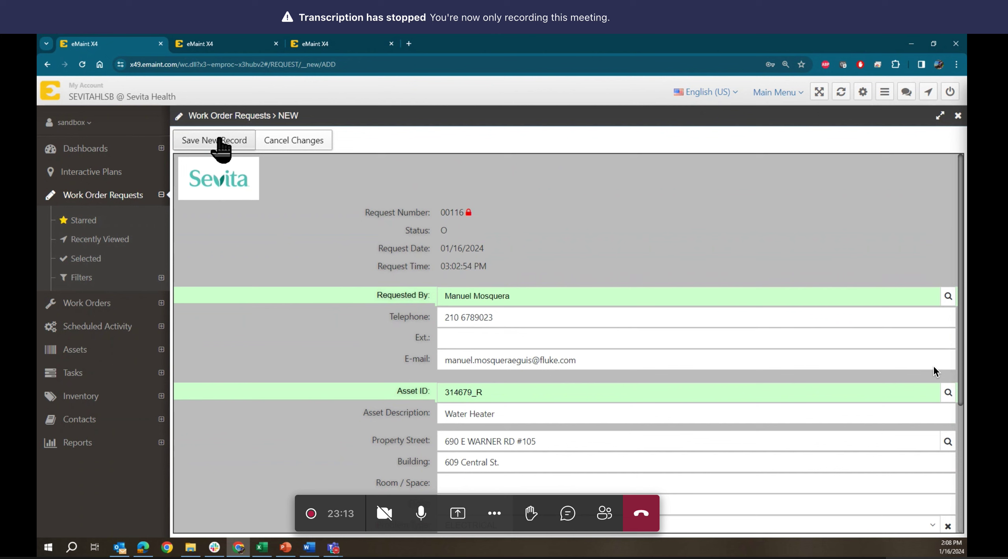
pyautogui.scroll(-5, 384, 267)
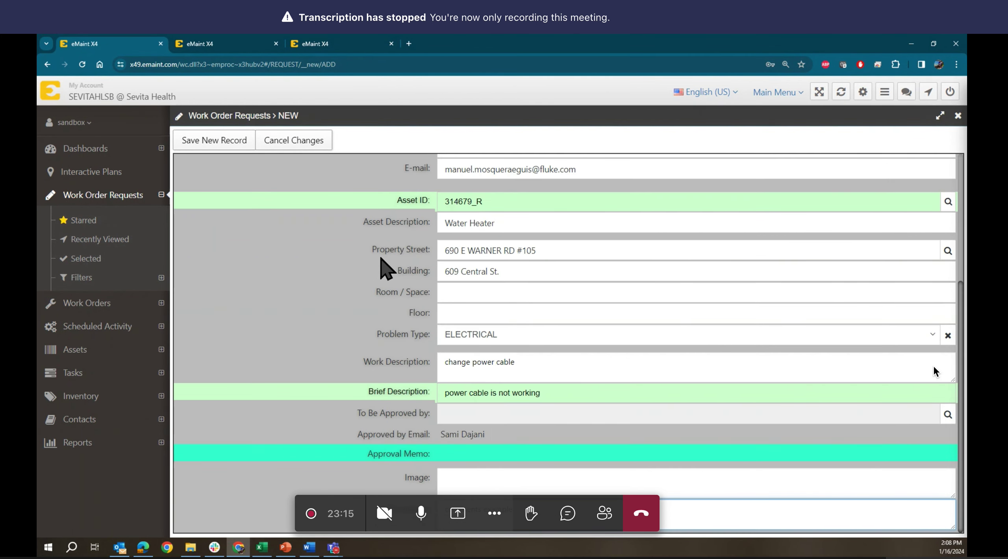
pyautogui.scroll(5, 381, 259)
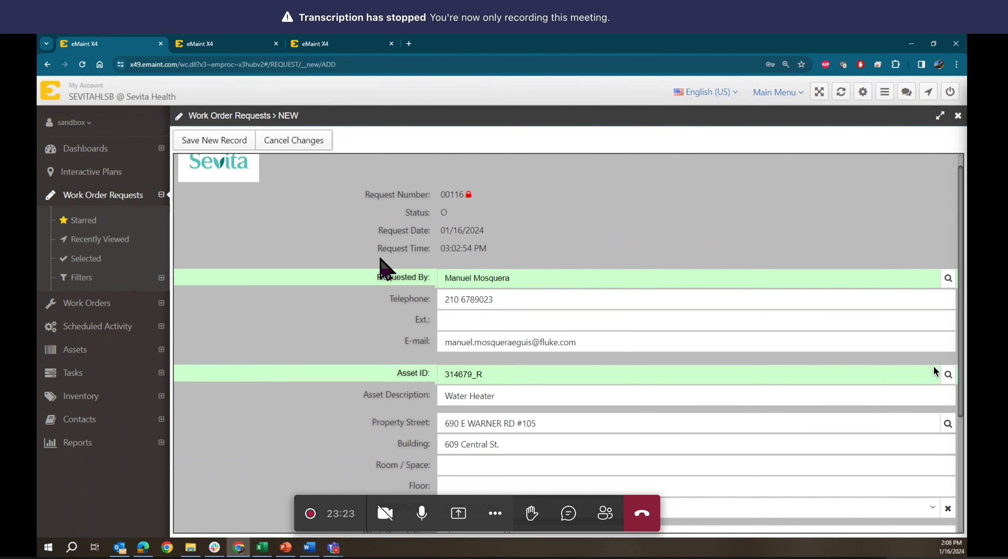
# - Save the request and review saved record 00116, status O, dated 01/16/2024
pyautogui.click(222, 143)
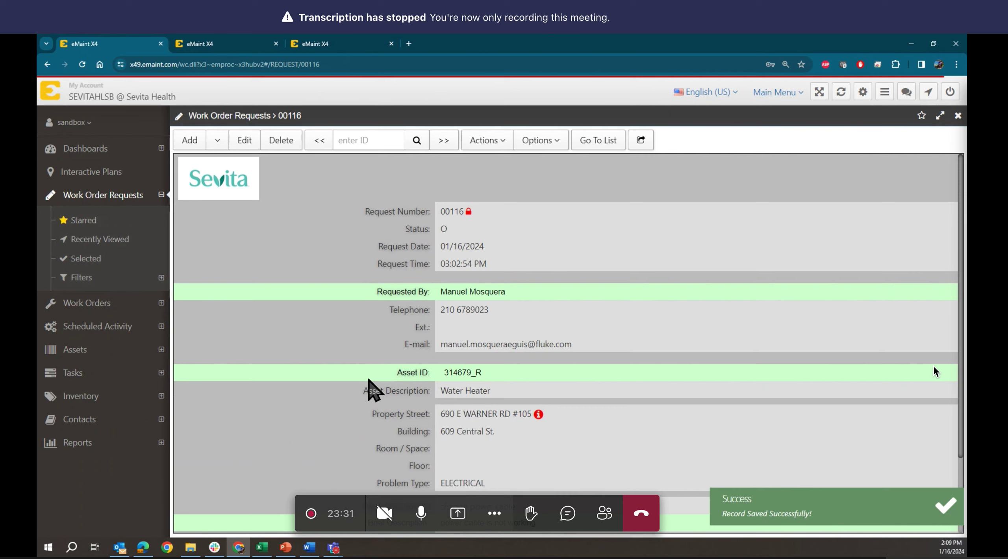
pyautogui.click(592, 146)
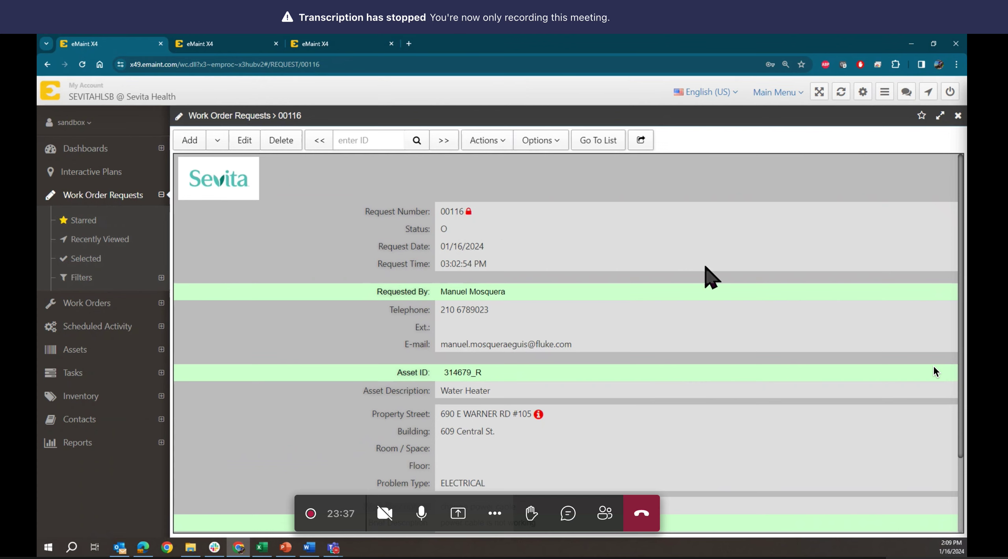
pyautogui.scroll(-2, 394, 214)
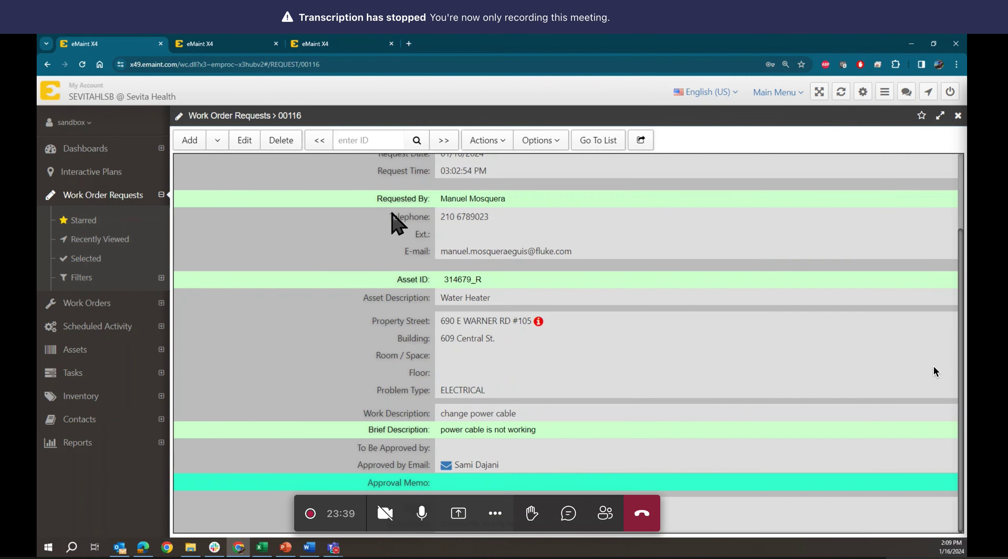
pyautogui.scroll(2, 391, 215)
pyautogui.scroll(-2, 392, 212)
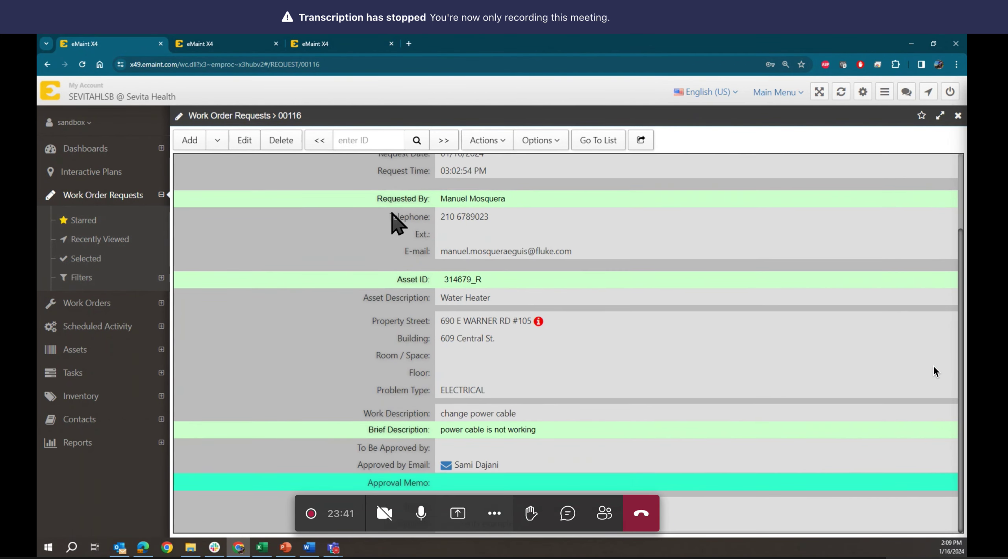
pyautogui.scroll(2, 392, 207)
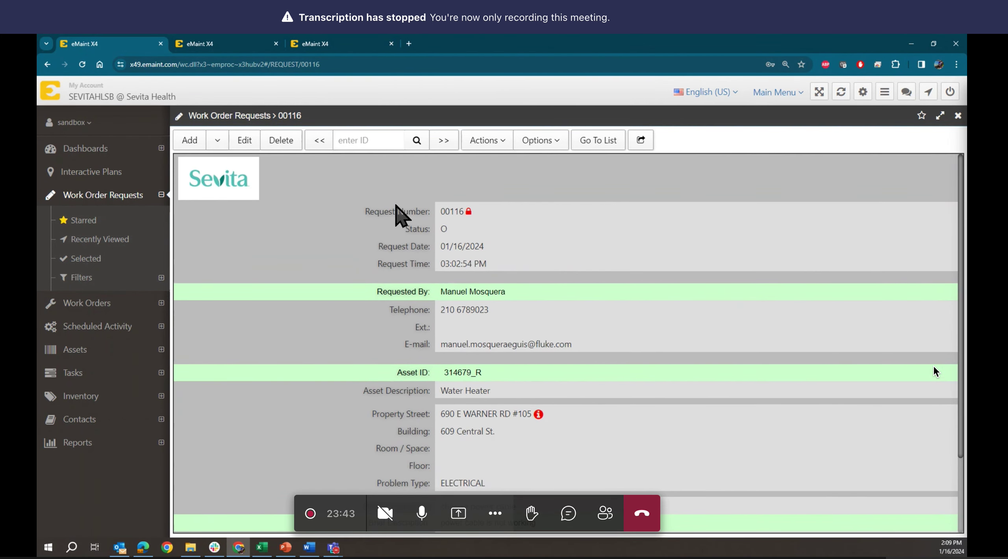
# - Return to the requests list, reopen request 00116 and show its Actions menu
pyautogui.click(597, 143)
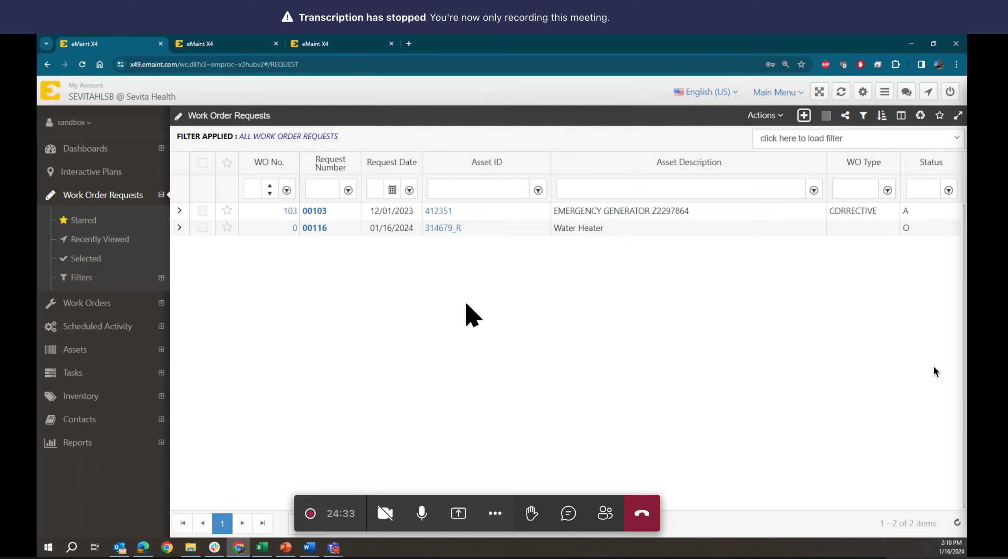
pyautogui.click(318, 228)
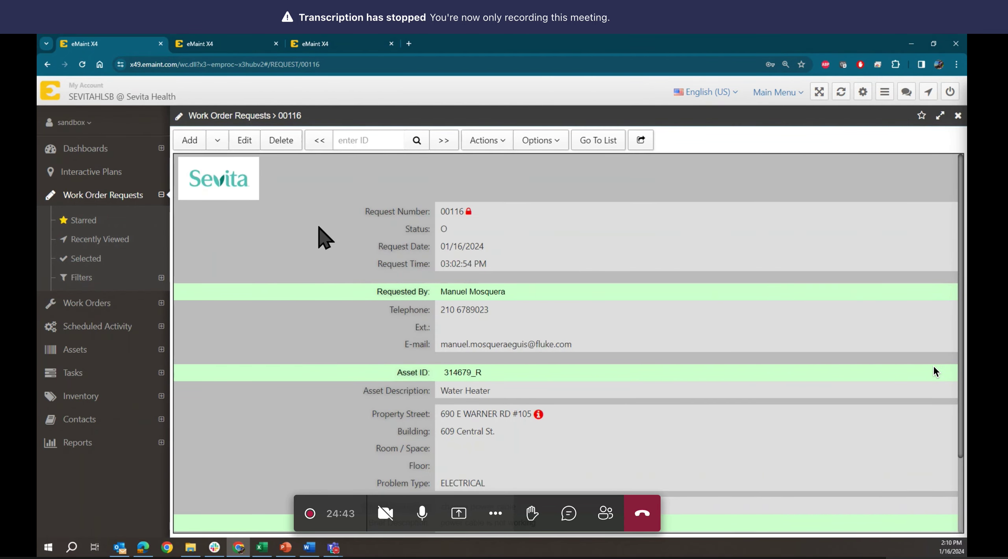
pyautogui.click(483, 141)
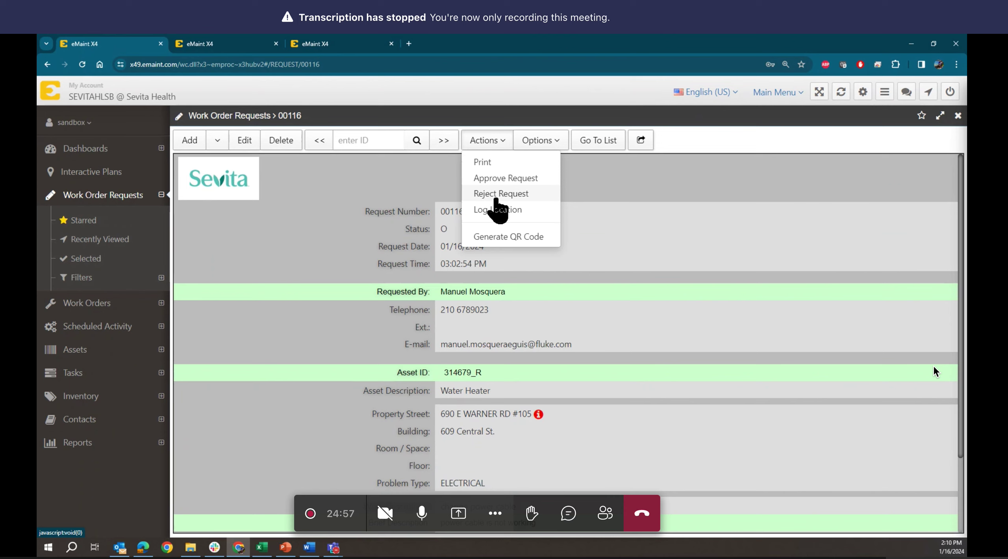
# - Choose Reject Request from the Actions menu for work order request 00116
pyautogui.click(495, 194)
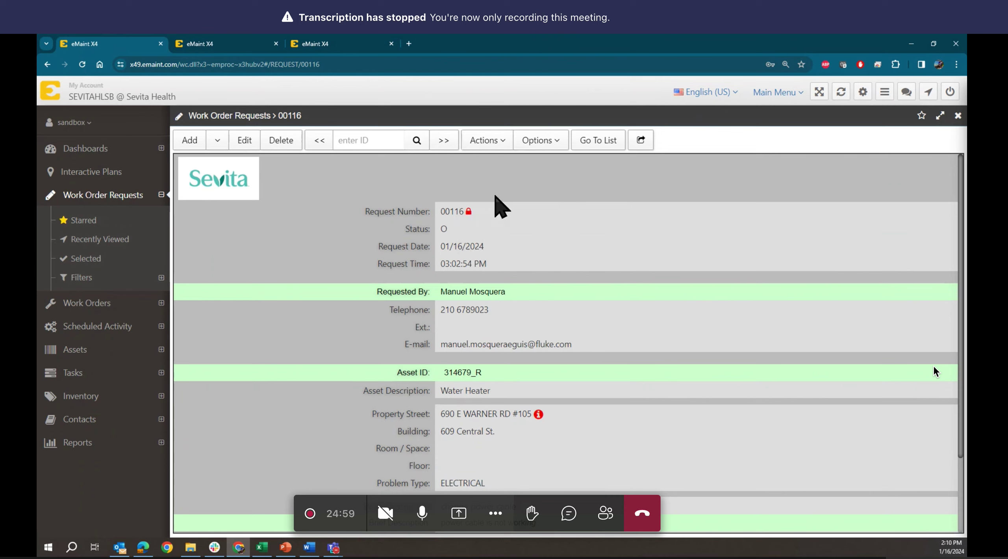
# - Cancel the Reject Work Request dialog for 00116 with the rejection reason left blank
pyautogui.click(281, 161)
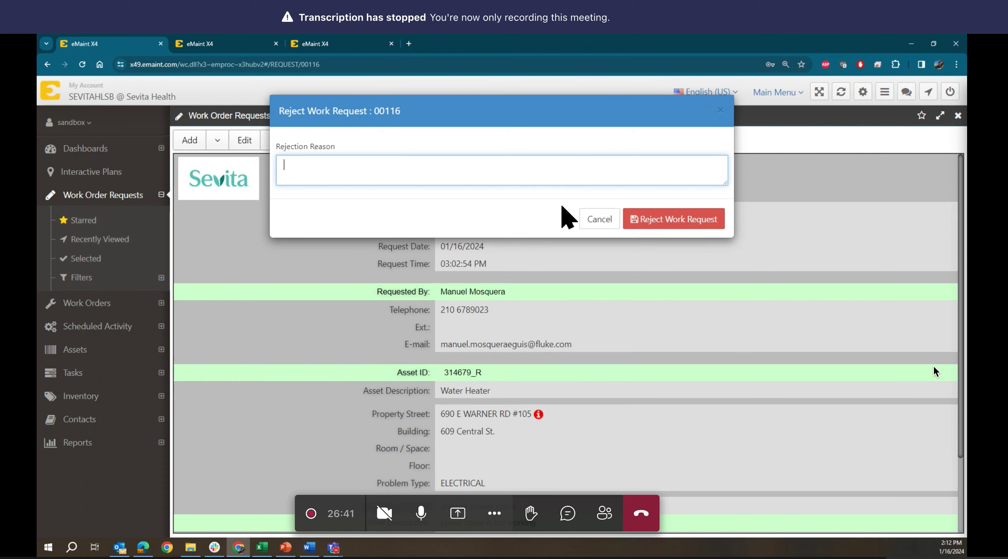
pyautogui.click(599, 220)
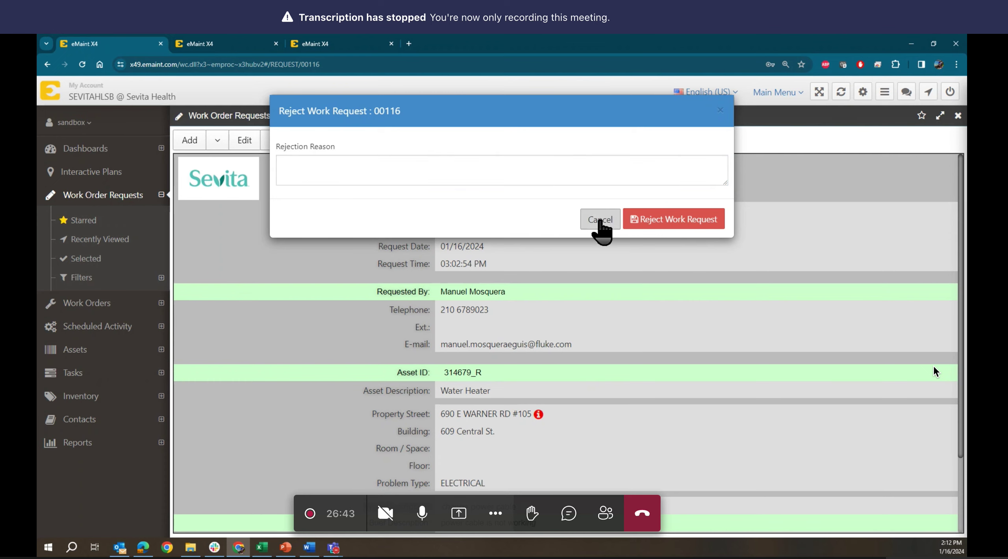
pyautogui.click(523, 142)
pyautogui.click(492, 141)
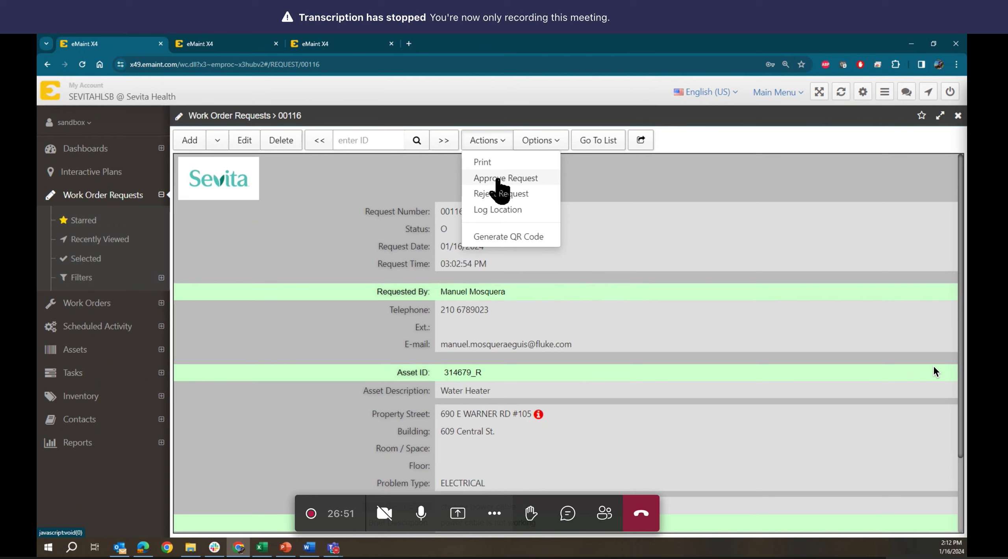
pyautogui.click(272, 199)
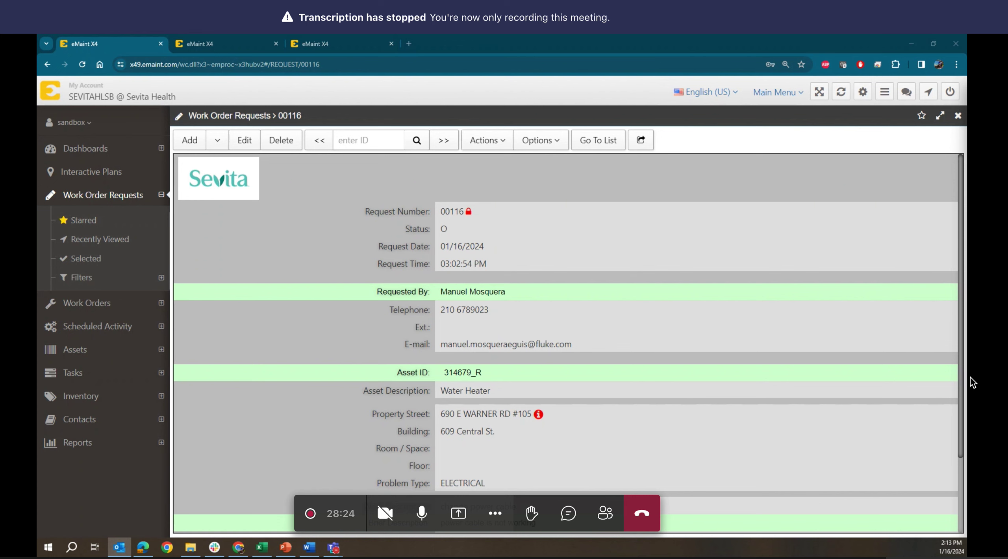
# - Close the work order 103 tab, open a new Google tab, and return to request 00116
pyautogui.click(338, 47)
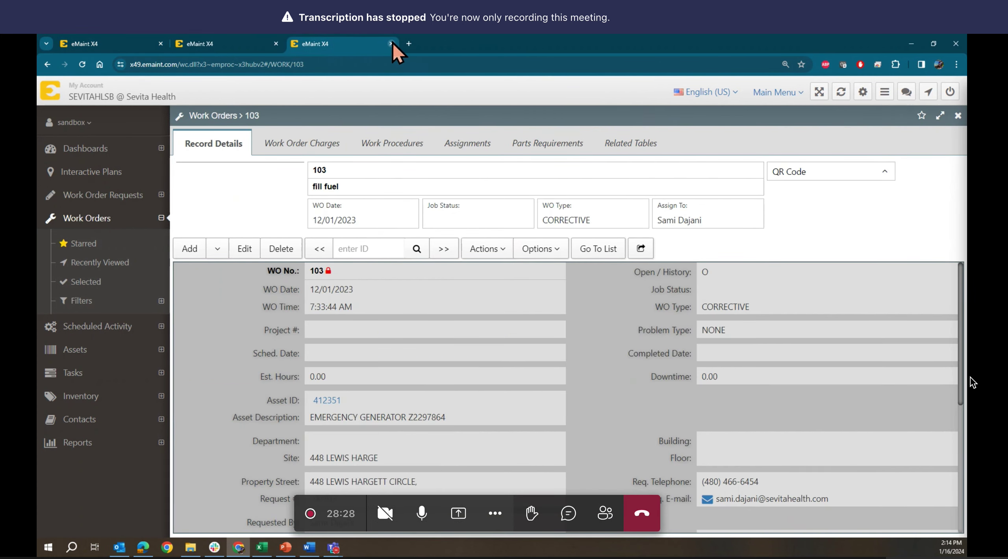
pyautogui.click(391, 44)
pyautogui.click(293, 43)
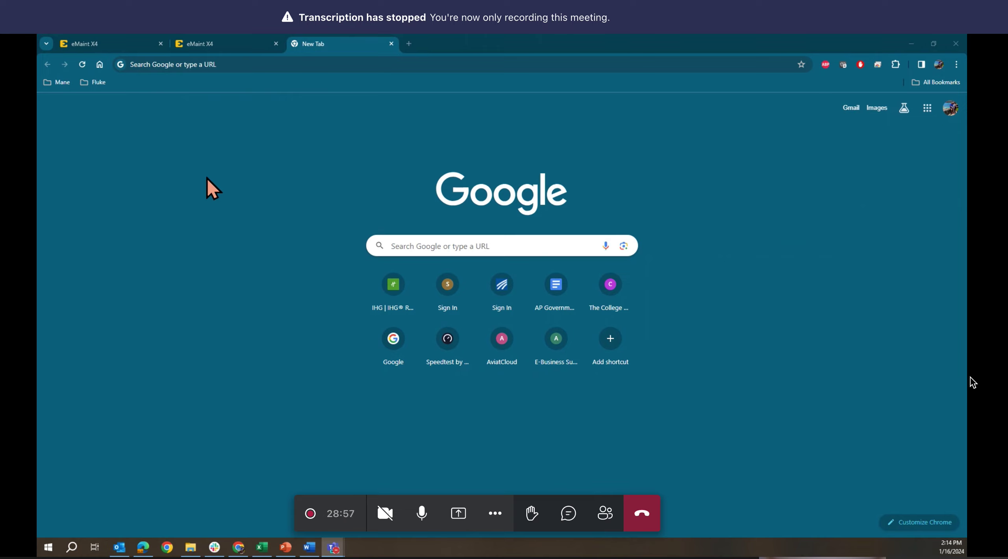
pyautogui.click(104, 43)
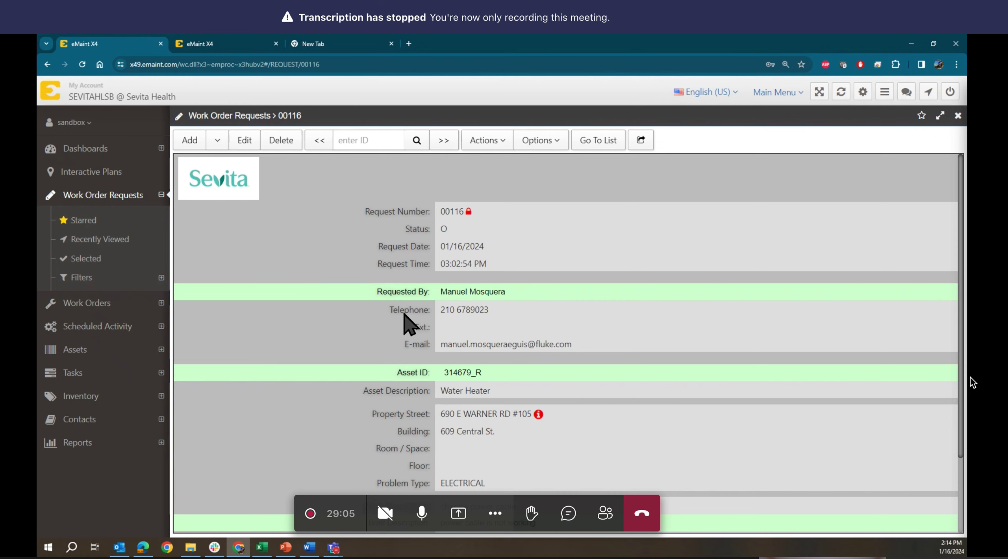
pyautogui.scroll(-3, 410, 325)
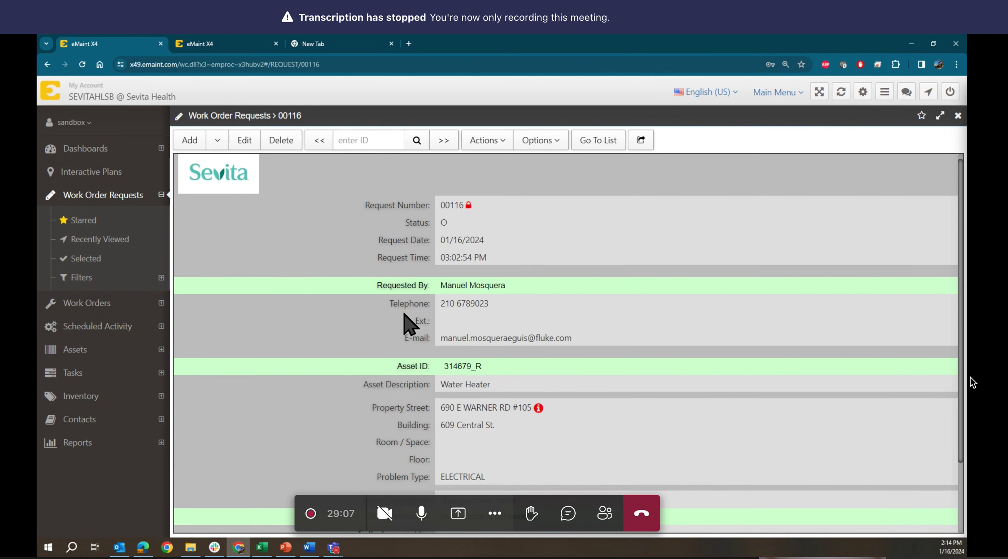
pyautogui.scroll(3, 410, 325)
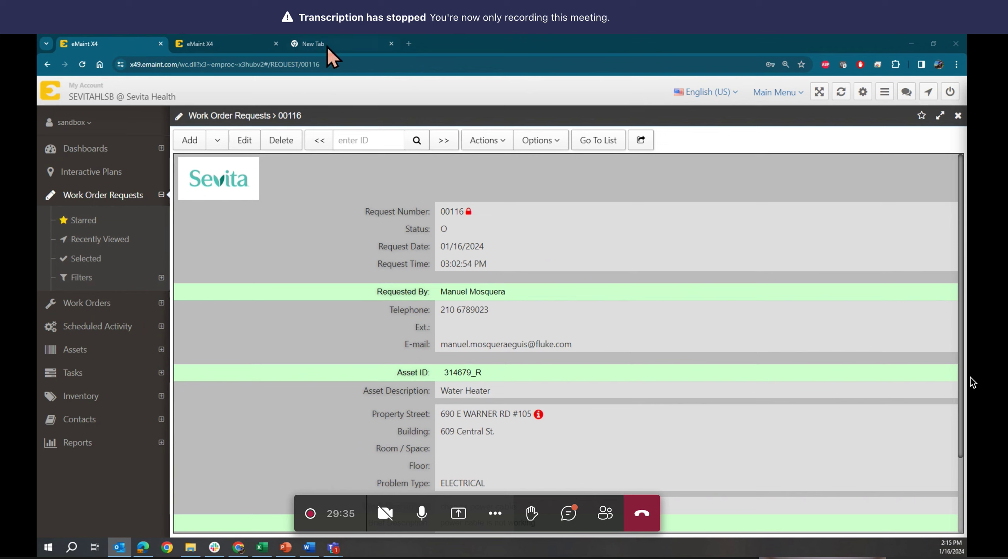
pyautogui.moveTo(319, 44)
pyautogui.hotkey('alt', 'Tab')
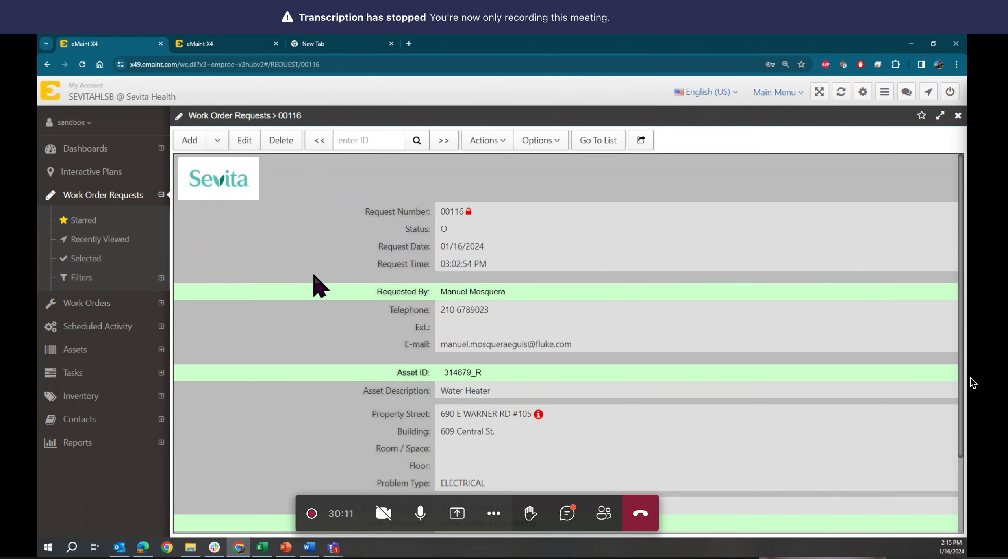
# - Paste the copied eMaint new-request URL into the blank tab and load it
pyautogui.click(346, 44)
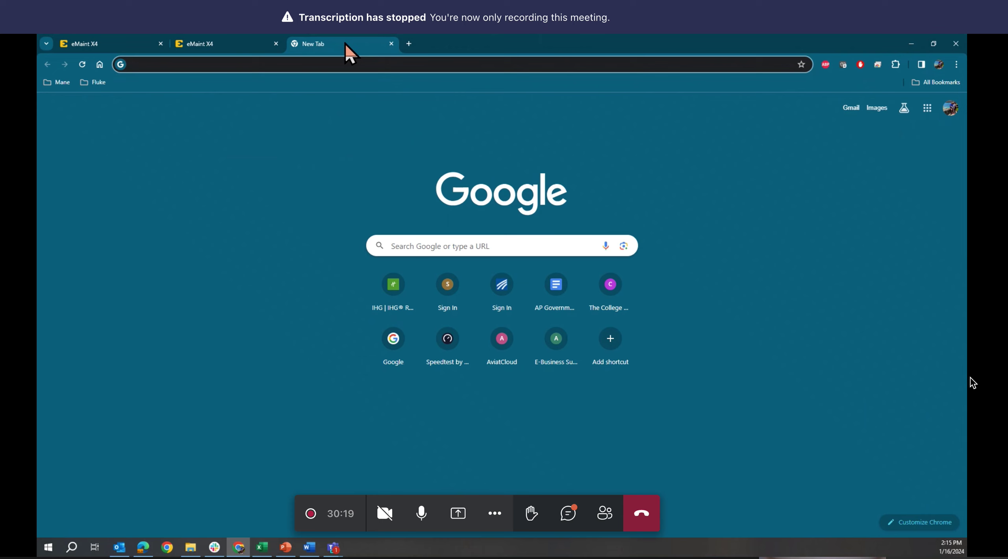
pyautogui.write('https://x41.emaint.com/wc.dll?x3~emproc~x3hubv2~&q=BLANK&NOPANELS=YES&ACTION=ADD&TABLE=REQUEST&KEYFIELD=REQUESTNO&GOTO=0&NEXT=0&PREV=0&LIST=0&GOTO=0&WIND=0#/REQUEST/__new/ADD')
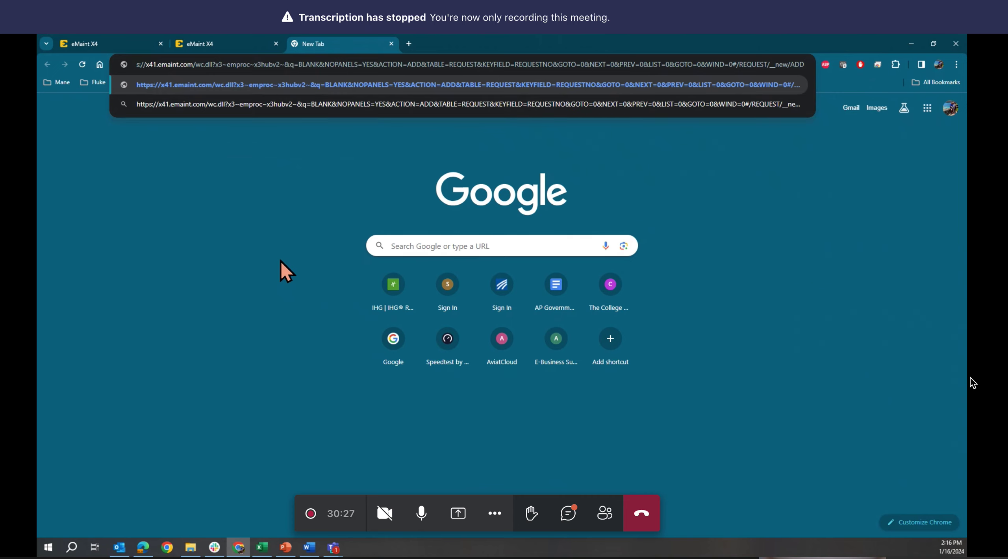
pyautogui.press('Return')
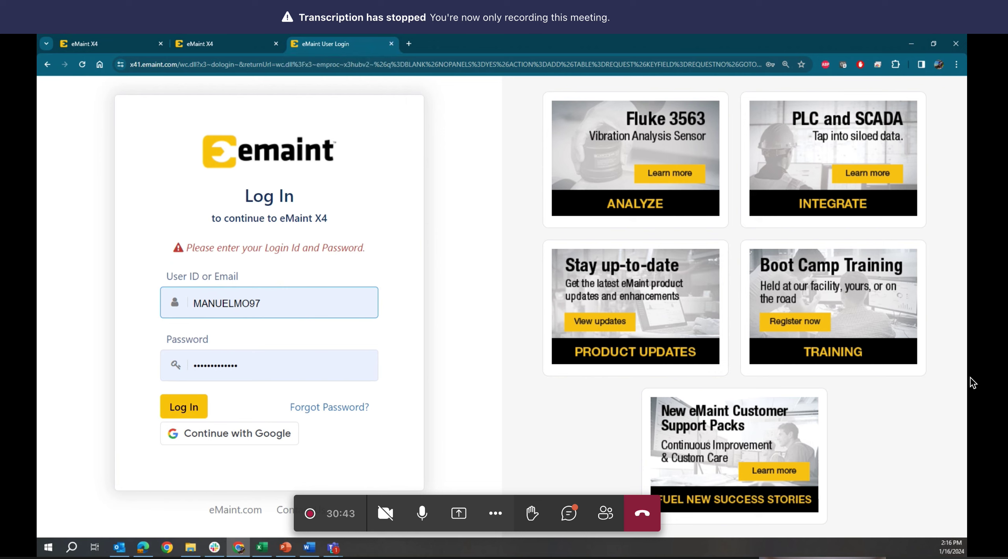
# - Switch away from Chrome, then close the extra eMaint login tab
pyautogui.hotkey('alt', 'Tab')
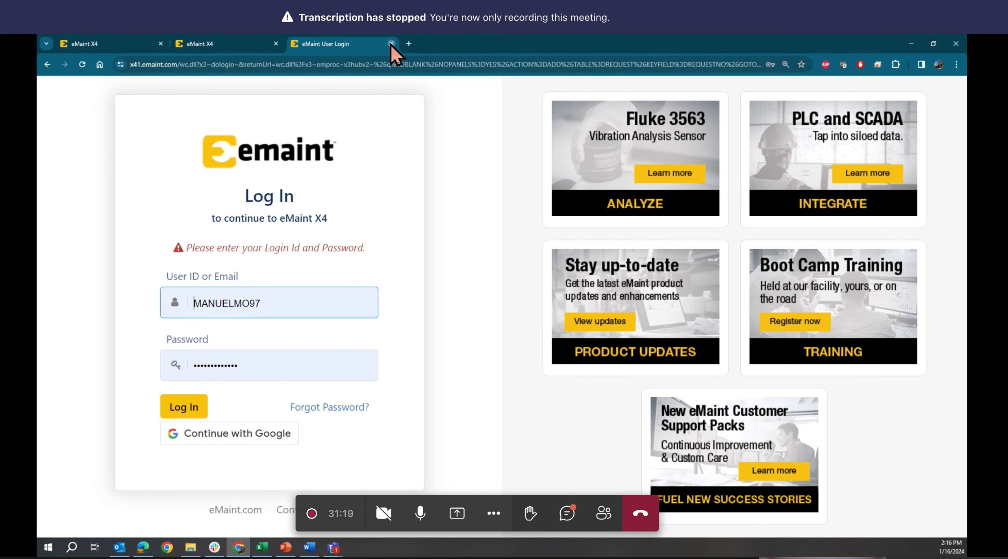
pyautogui.click(391, 43)
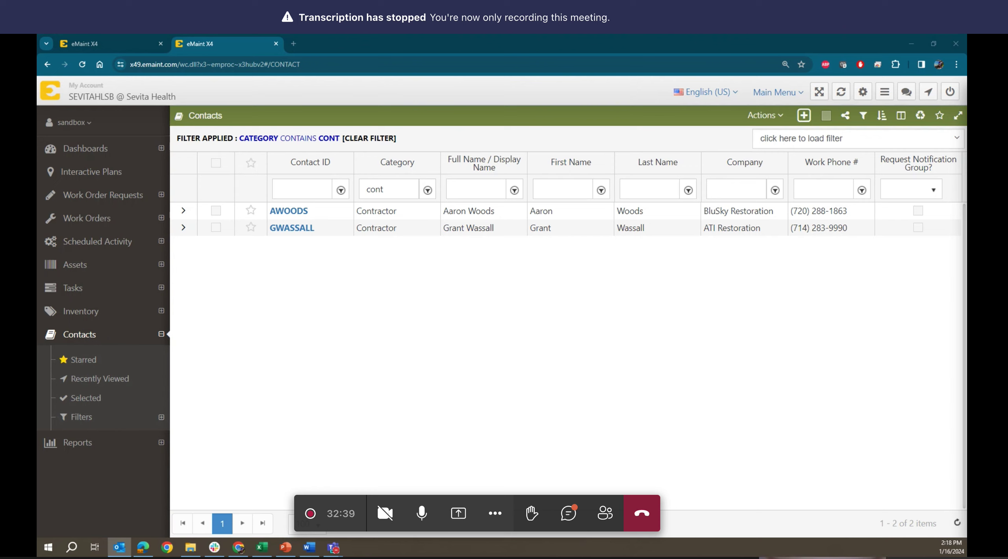
# - Load the copied eMaint work-request link in a new browser tab
pyautogui.click(293, 43)
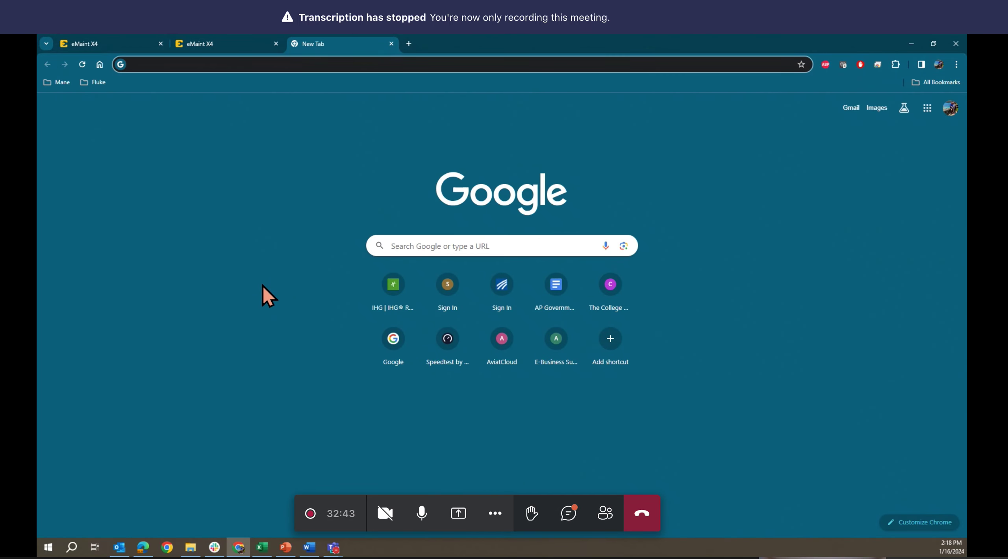
pyautogui.write('https://x41.emaint.com/wc.dll?x3~emproc~x3hubv2~&q=BLANK&NOPANELS=YES&ACTION=ADD&TABLE=REQUEST&KEYFIELD=REQUESTNO&GOTO=0&NEXT=0&PREV=0&LIST=0&GOTO=0&WIND=0#/REQUEST/__new/ADD')
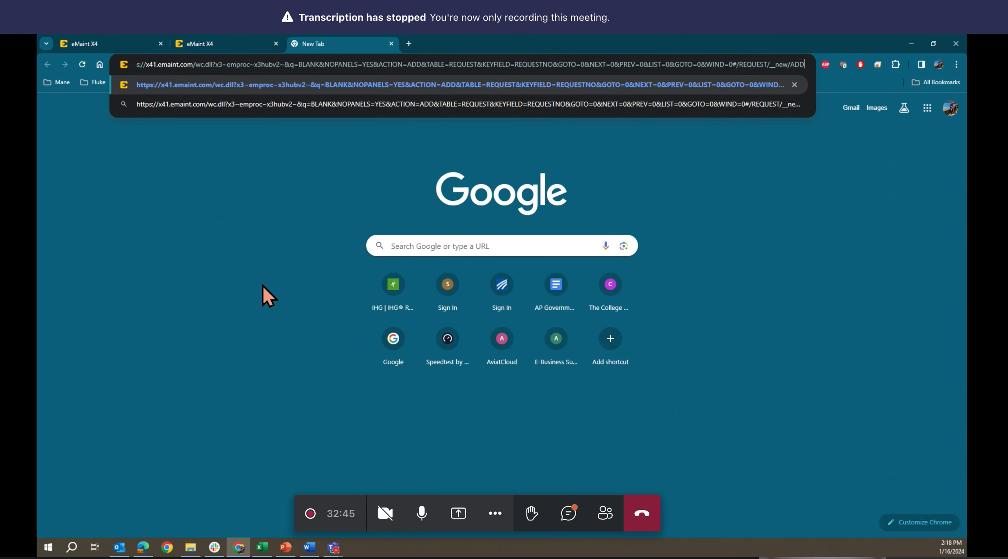
pyautogui.press('Return')
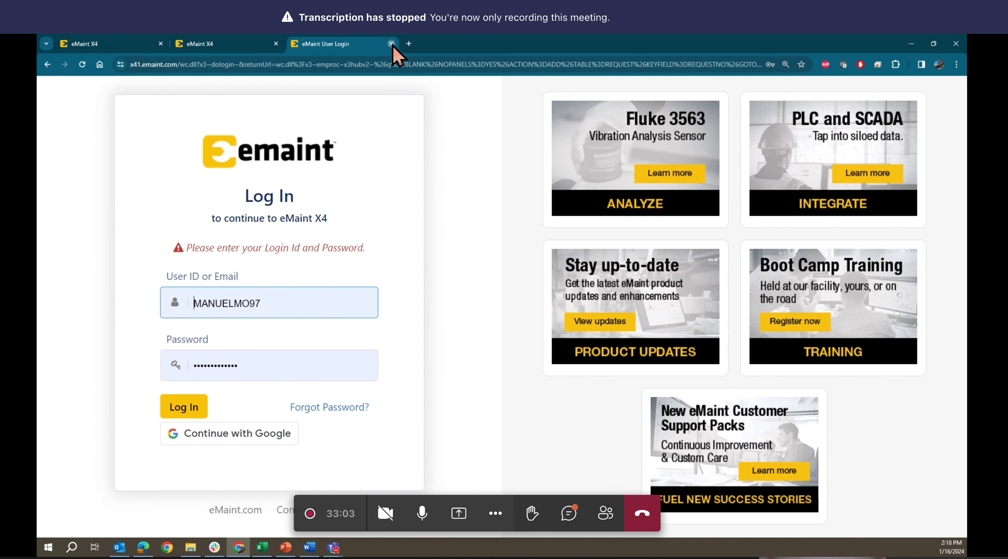
# - Close the login tab and load the copied eMaint link in a new incognito window
pyautogui.click(391, 44)
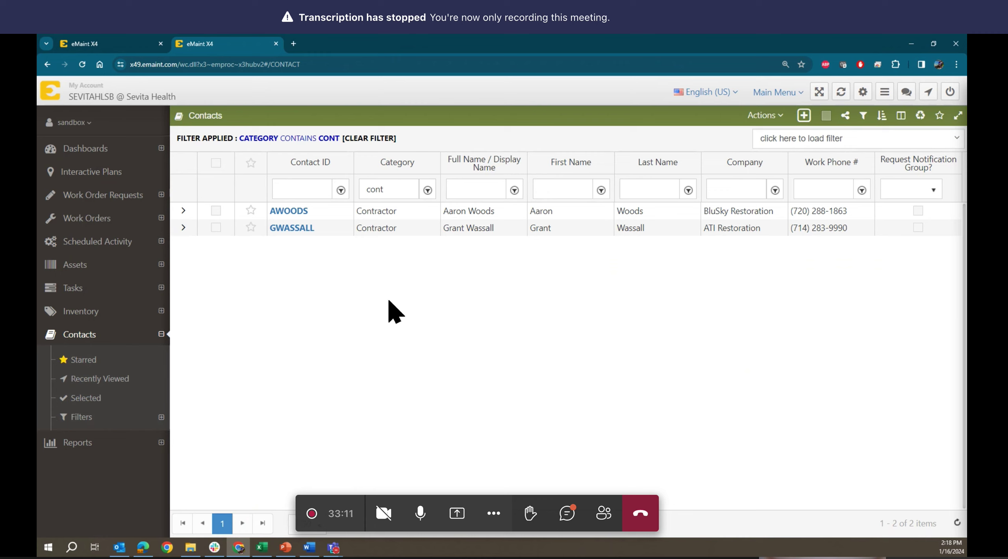
pyautogui.click(956, 64)
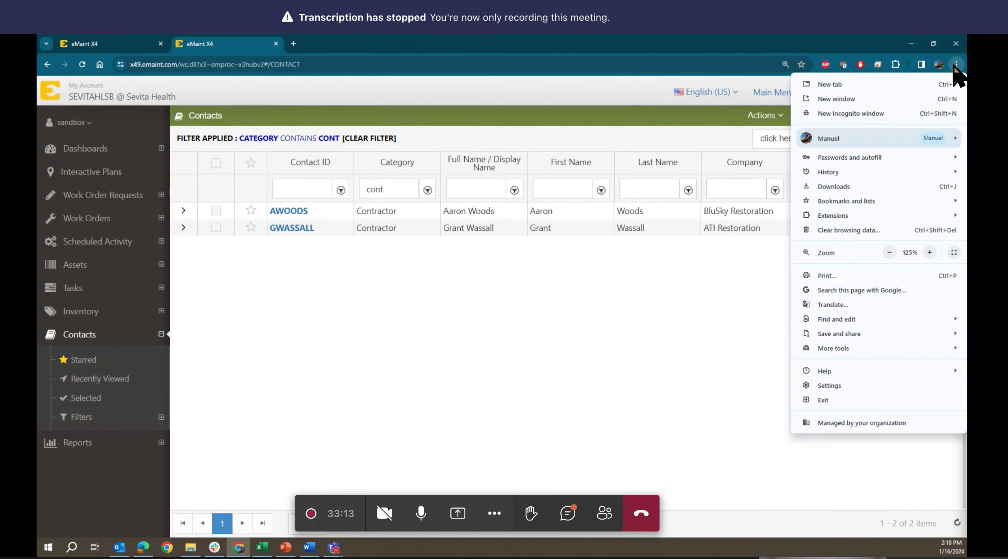
pyautogui.click(835, 114)
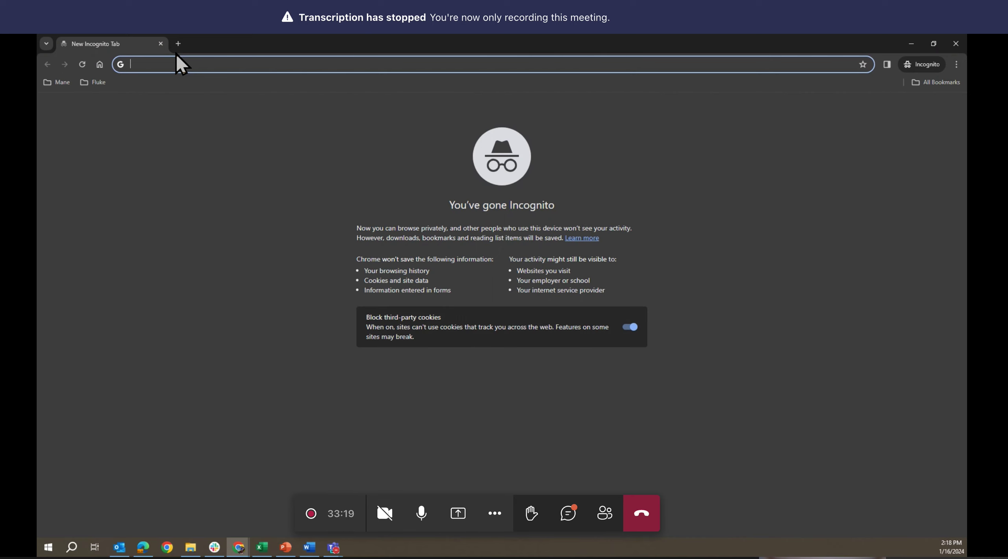
pyautogui.write('https://x41.emaint.com/wc.dll?x3~emproc~x3hubv2~&q=BLANK&NOPANELS=YES&ACTION=ADD&TABLE=REQUEST&KEYFIELD=REQUESTNO&GOTO=0&NEXT=0&PREV=0&LIST=0&GOTO=0&WIND=0#/REQUEST/__new/ADD')
pyautogui.press('Return')
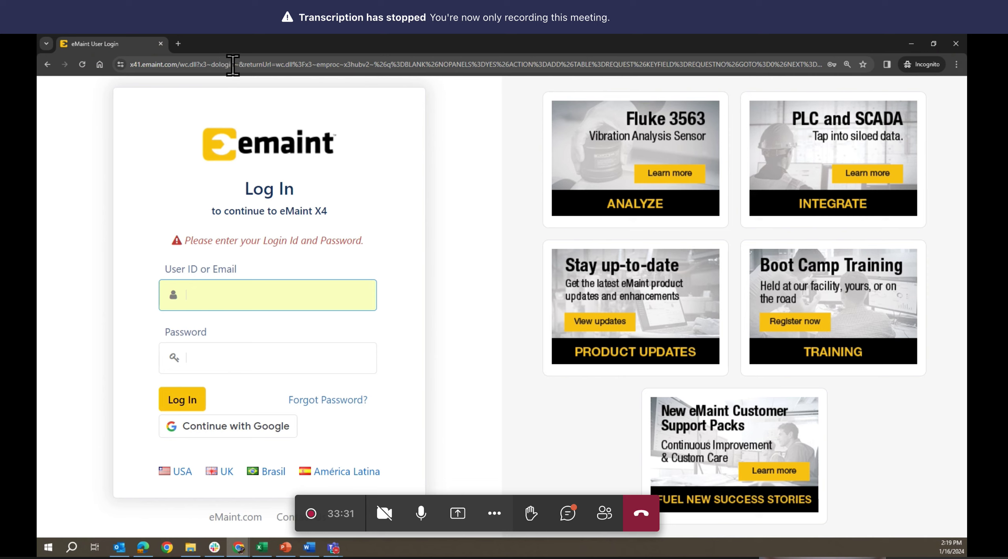
pyautogui.moveTo(234, 65); pyautogui.dragTo(278, 68)
pyautogui.click(275, 67)
pyautogui.press('super+Tab')
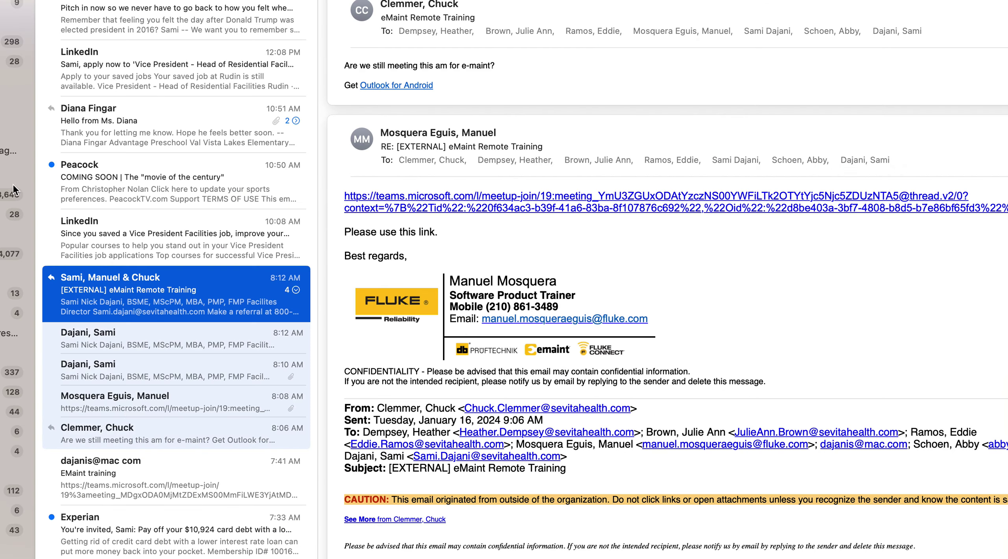
pyautogui.scroll(3, 113, 143)
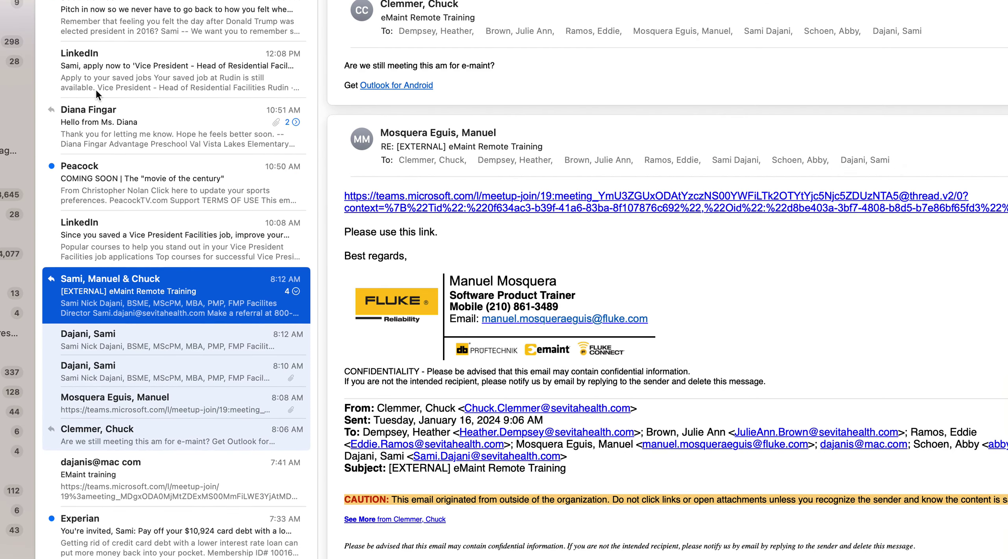
pyautogui.scroll(3, 77, 71)
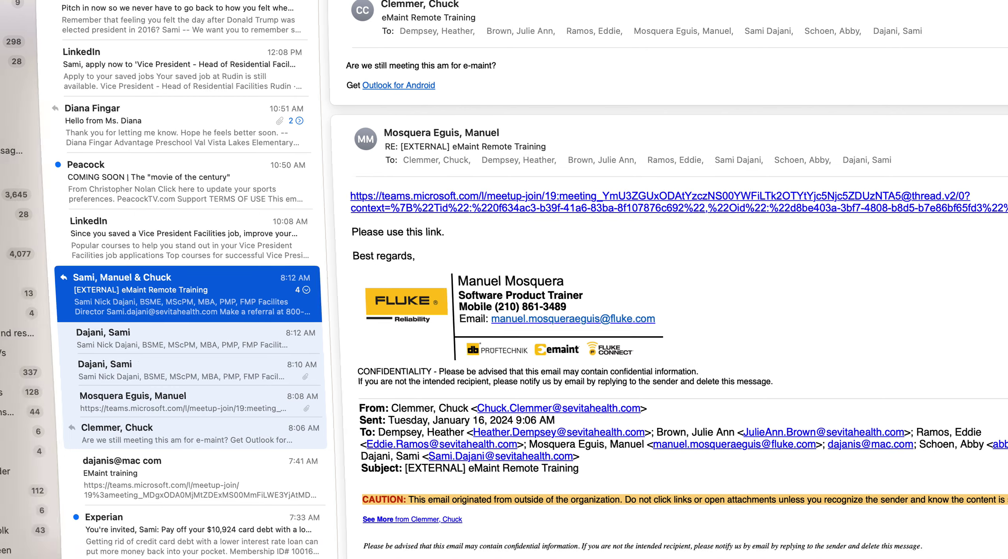
pyautogui.press('super+Tab')
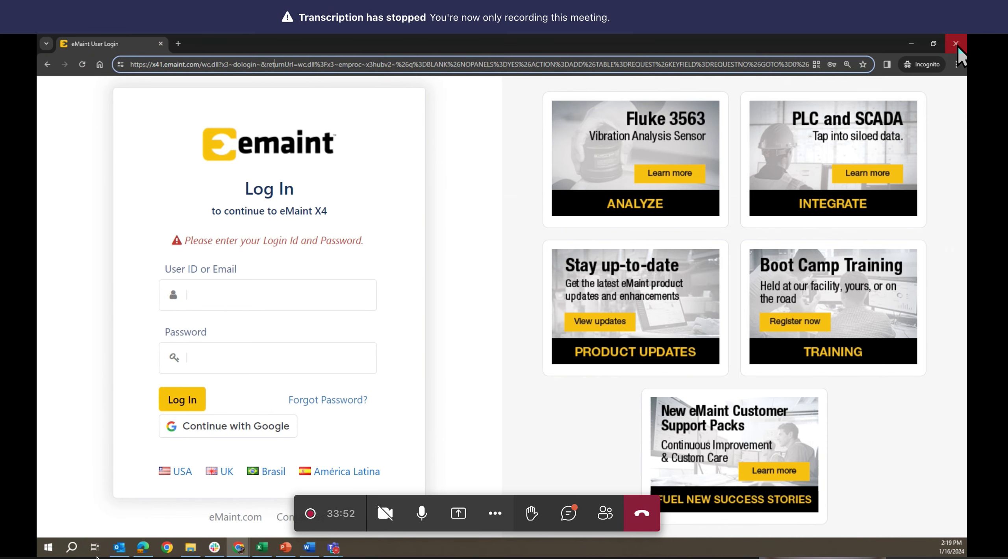
# - Replace the incognito window with a fresh one and open the Fluke bookmarks folder's eMaint entry
pyautogui.click(957, 44)
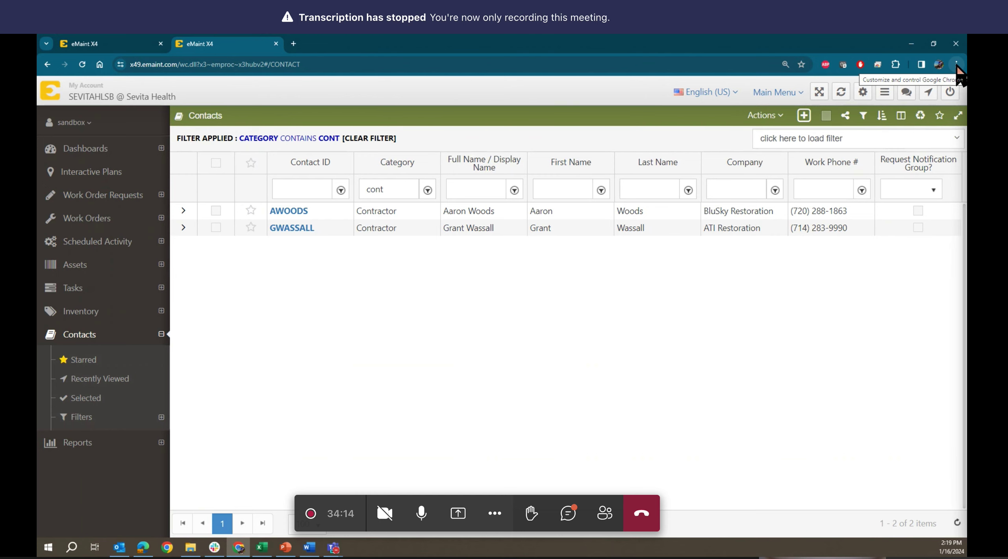
pyautogui.click(956, 65)
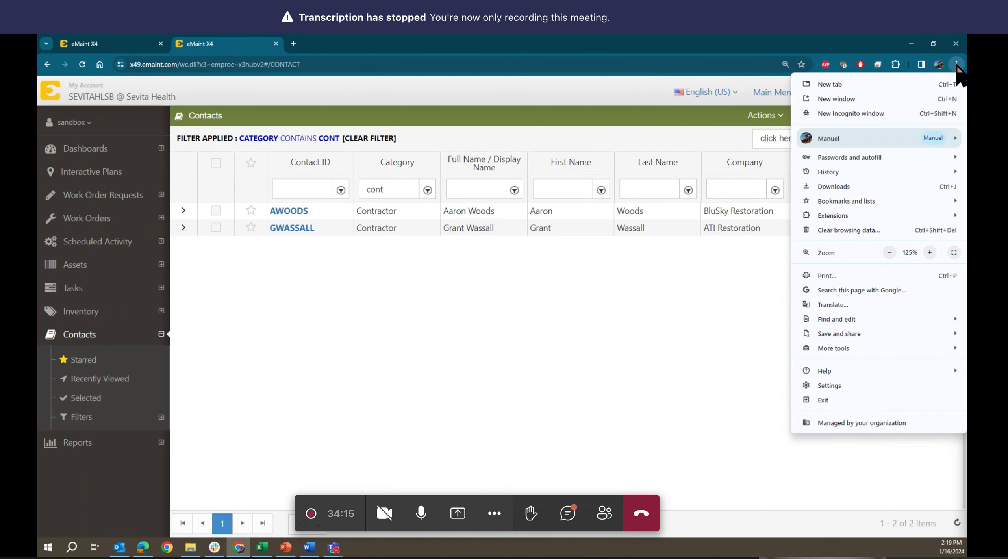
pyautogui.click(853, 114)
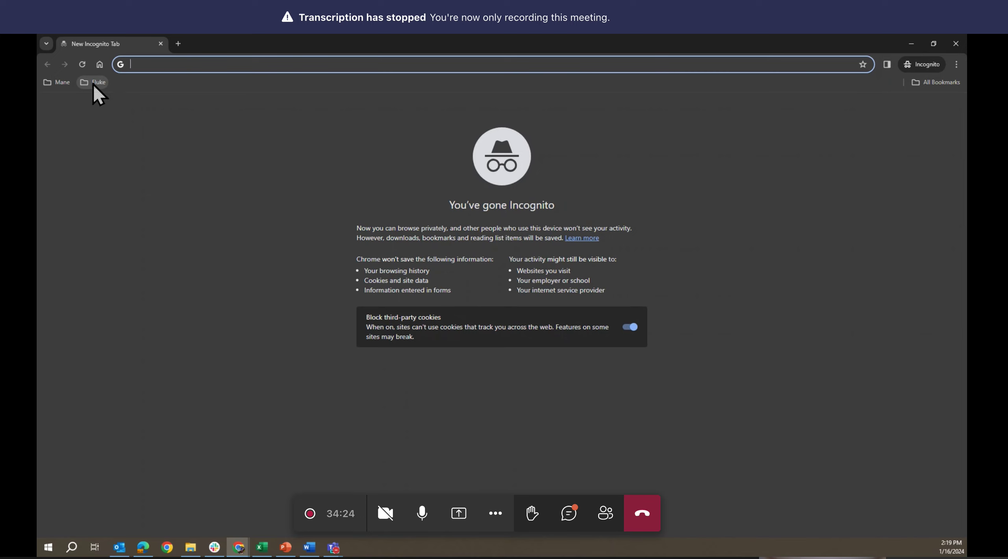
pyautogui.click(94, 84)
pyautogui.moveTo(106, 101)
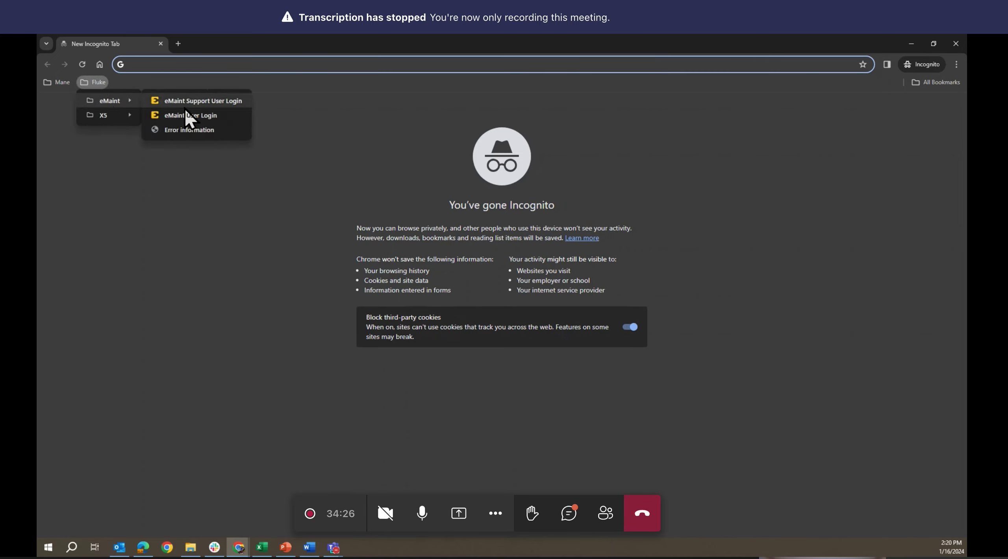
# - Open the eMaint Support User Login bookmark, autofill the saved helpdesk login, and list account names
pyautogui.click(211, 100)
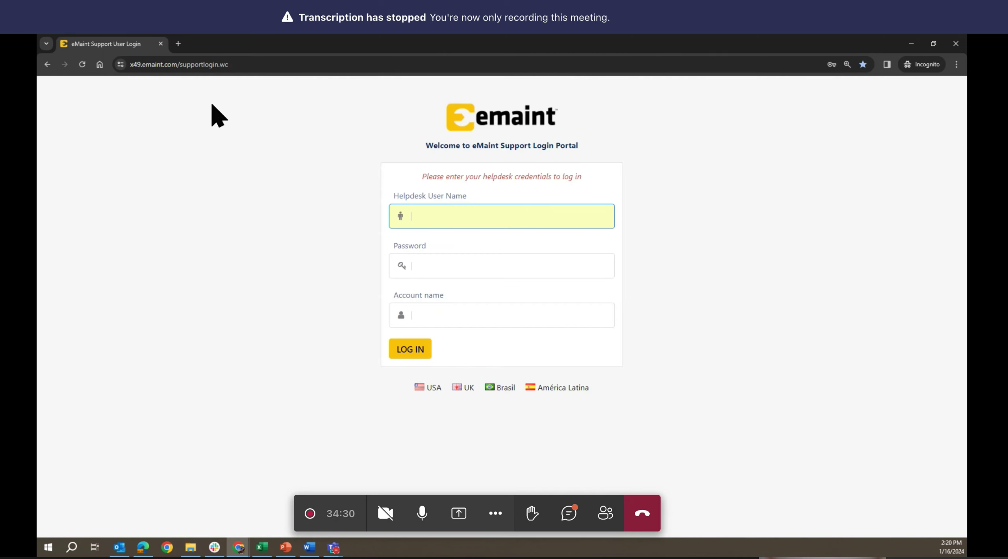
pyautogui.click(439, 216)
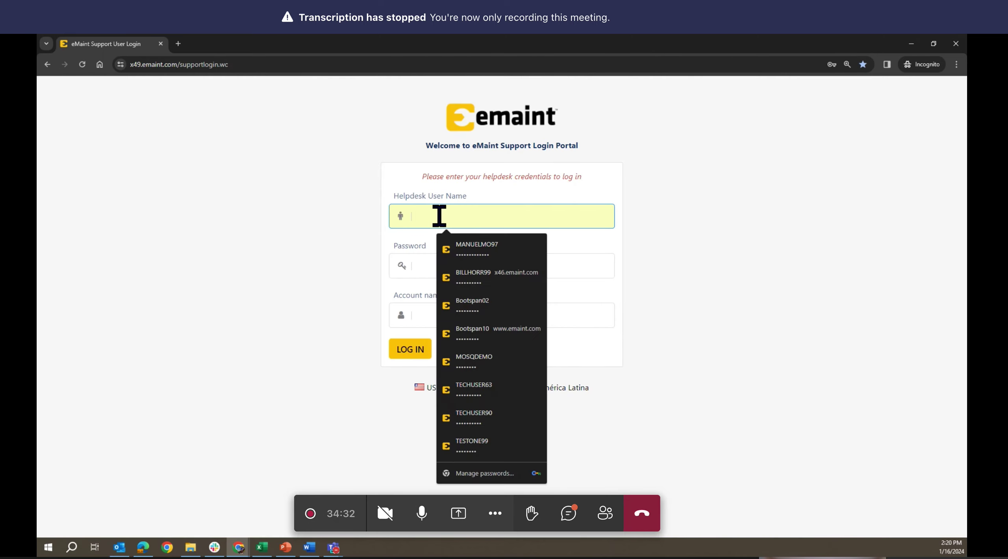
pyautogui.click(468, 242)
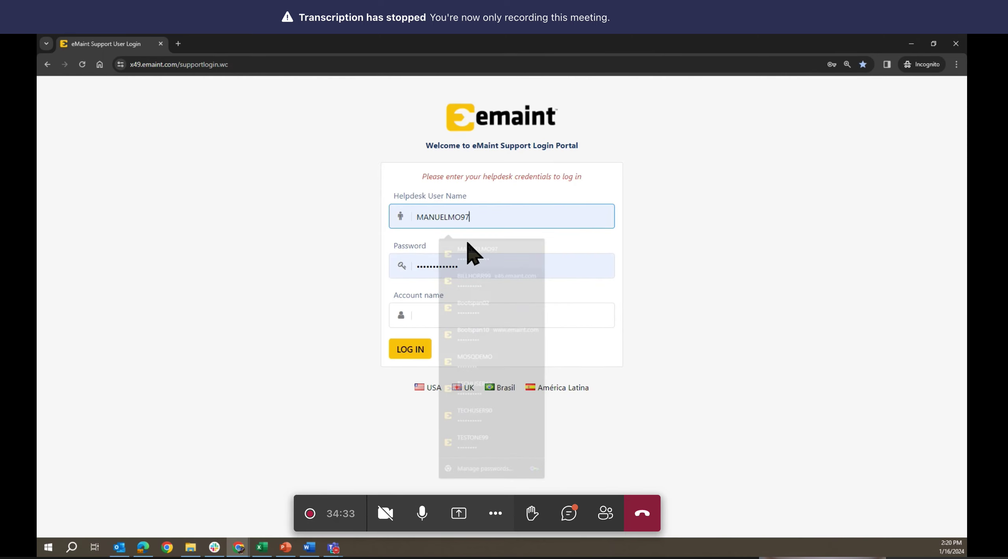
pyautogui.click(434, 318)
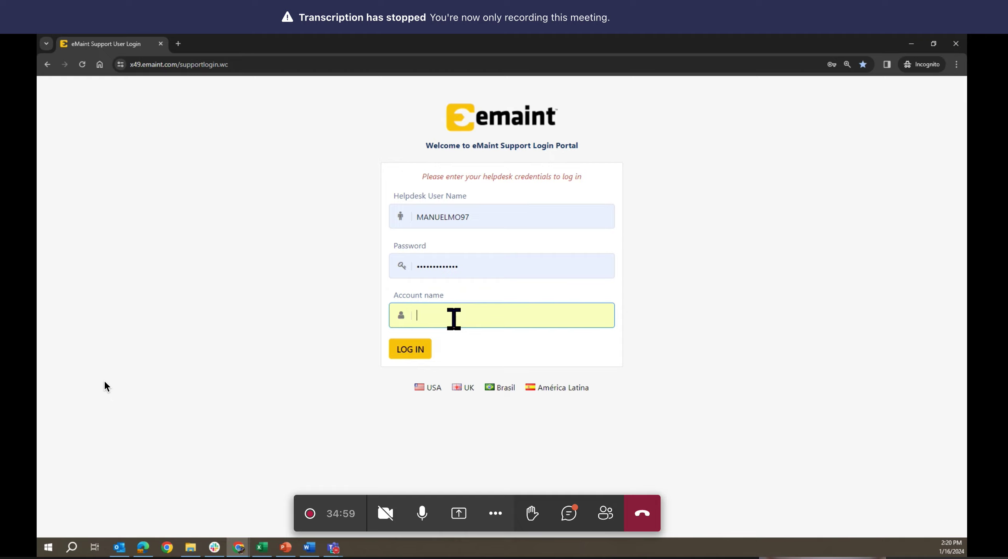
pyautogui.click(453, 318)
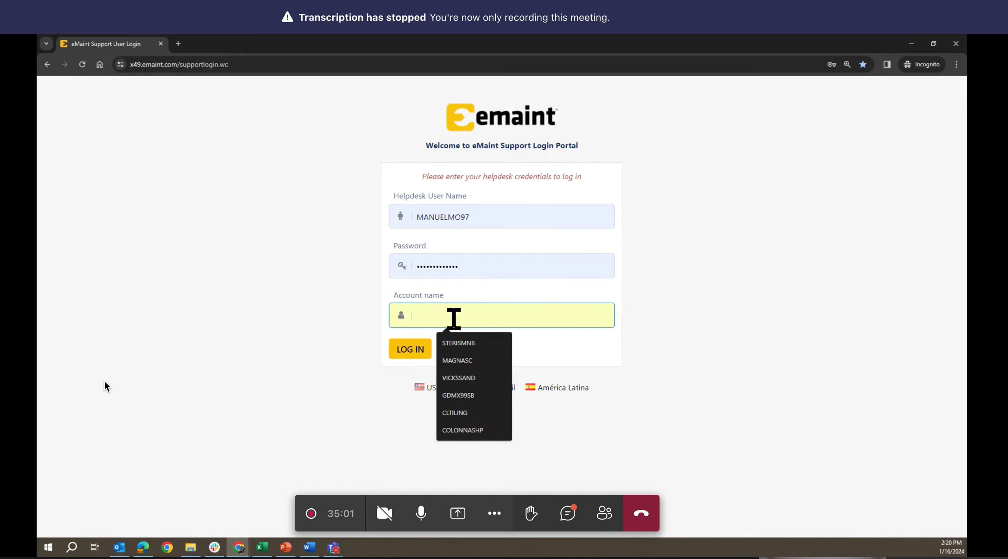
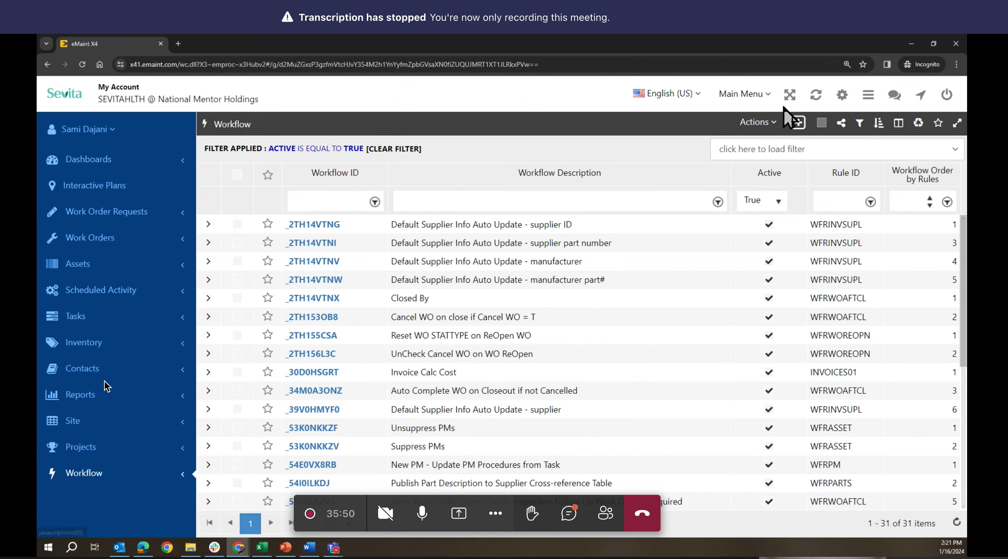
pyautogui.click(759, 98)
pyautogui.moveTo(748, 112)
pyautogui.click(814, 131)
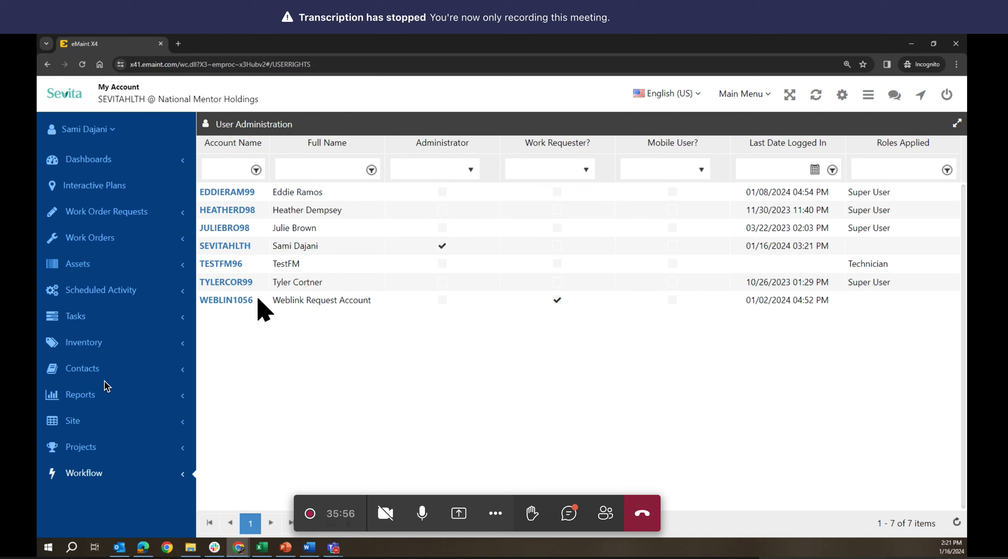
pyautogui.moveTo(253, 300); pyautogui.dragTo(200, 303)
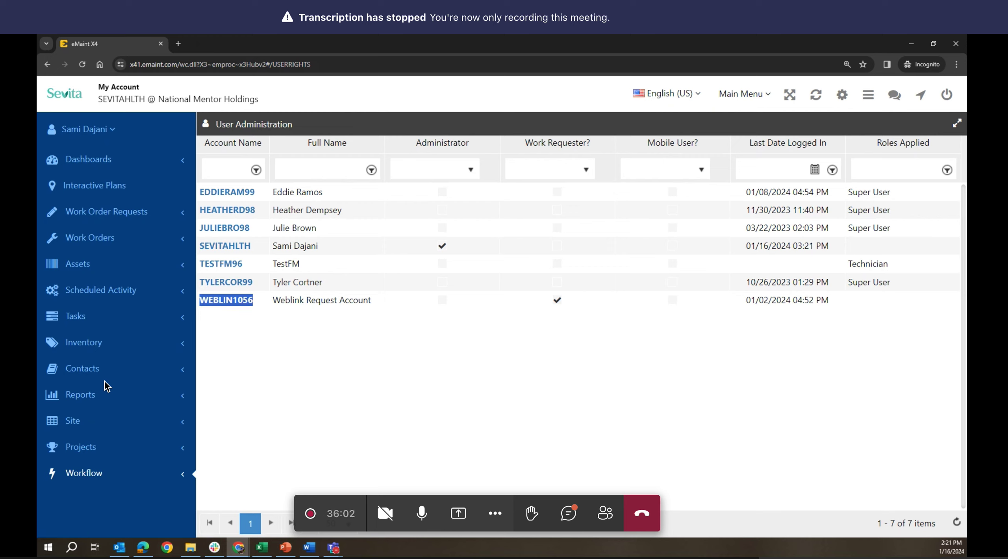
pyautogui.hotkey('alt', 'Tab')
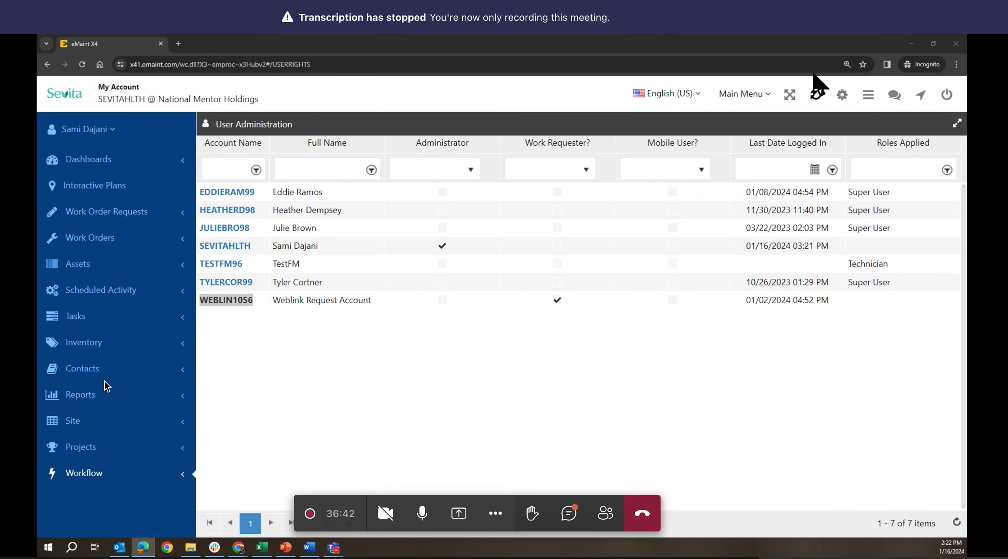
# - Load the web request account's AUTOLOGIN URL in a new incognito tab and dismiss the Security Problem error
pyautogui.click(177, 43)
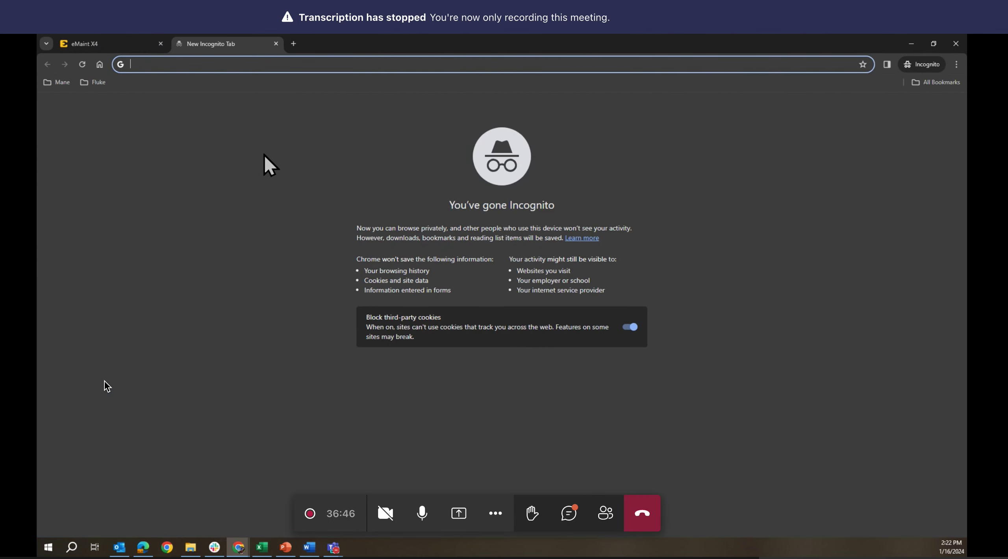
pyautogui.hotkey('ctrl', 'v')
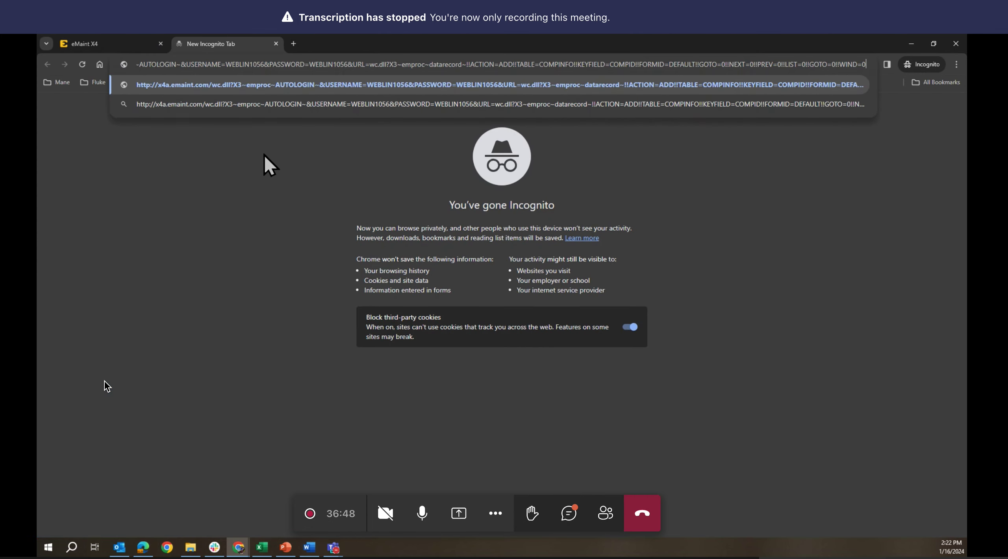
pyautogui.press('Return')
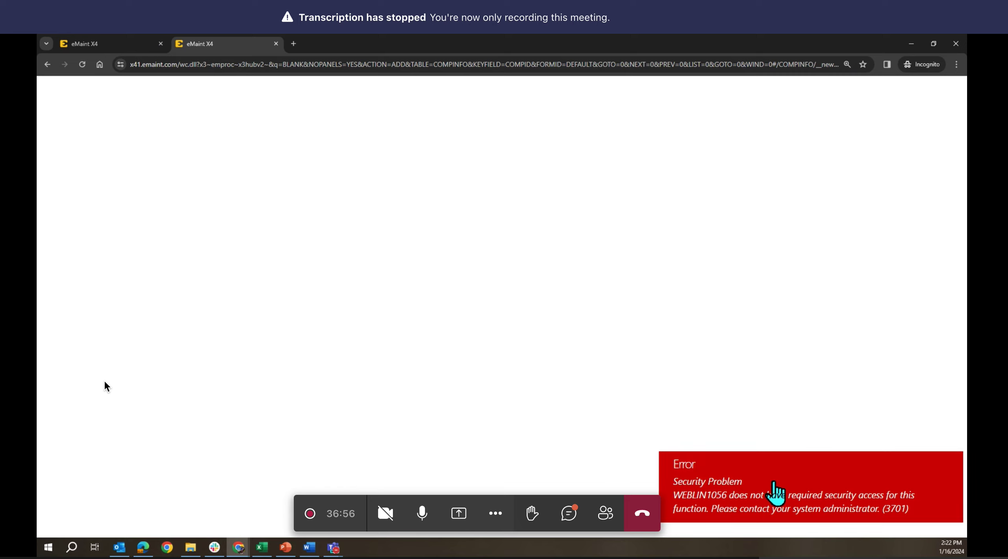
pyautogui.click(811, 486)
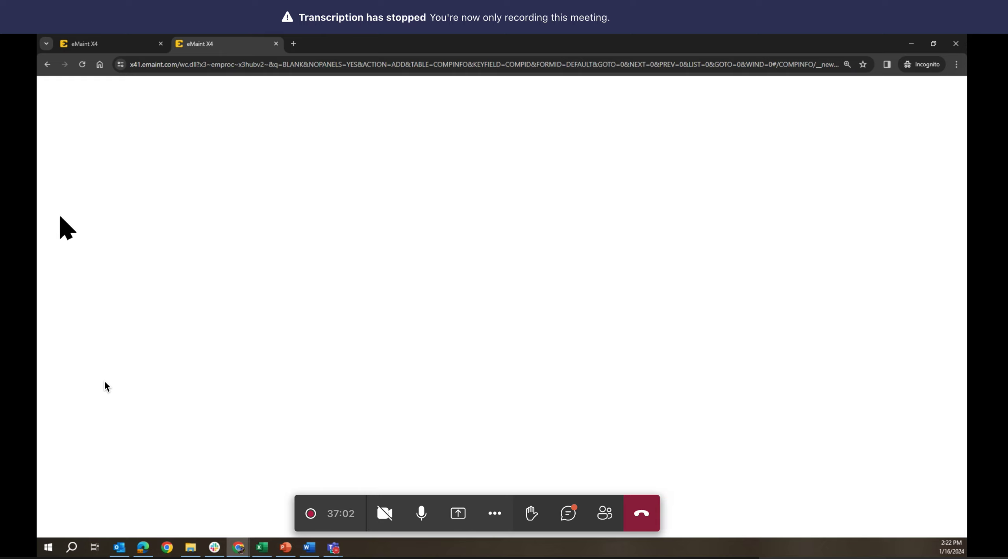
pyautogui.hotkey('alt', 'Tab')
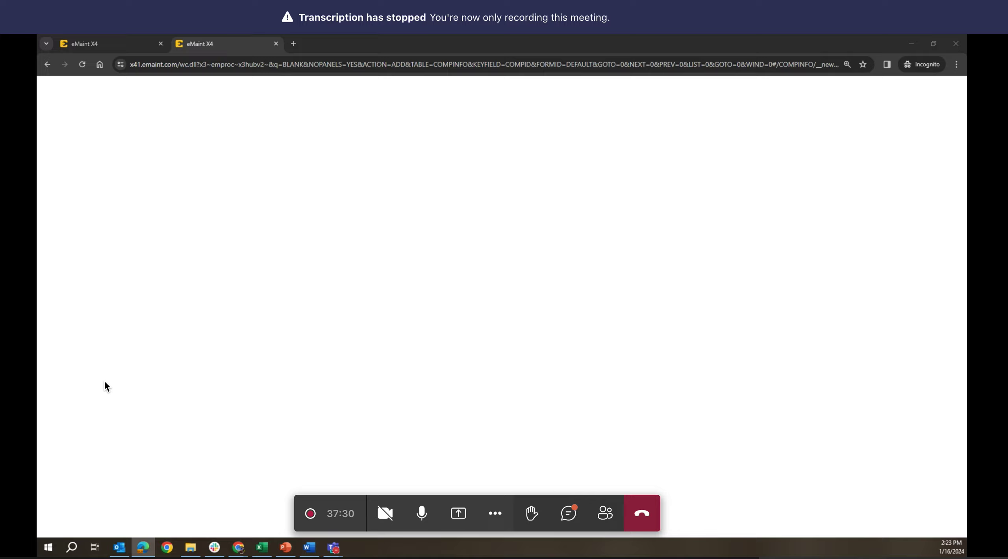
pyautogui.press('XF86AudioRaiseVolume')
# - Copy the selected Weblink Request Account name from the User Administration tab
pyautogui.click(110, 44)
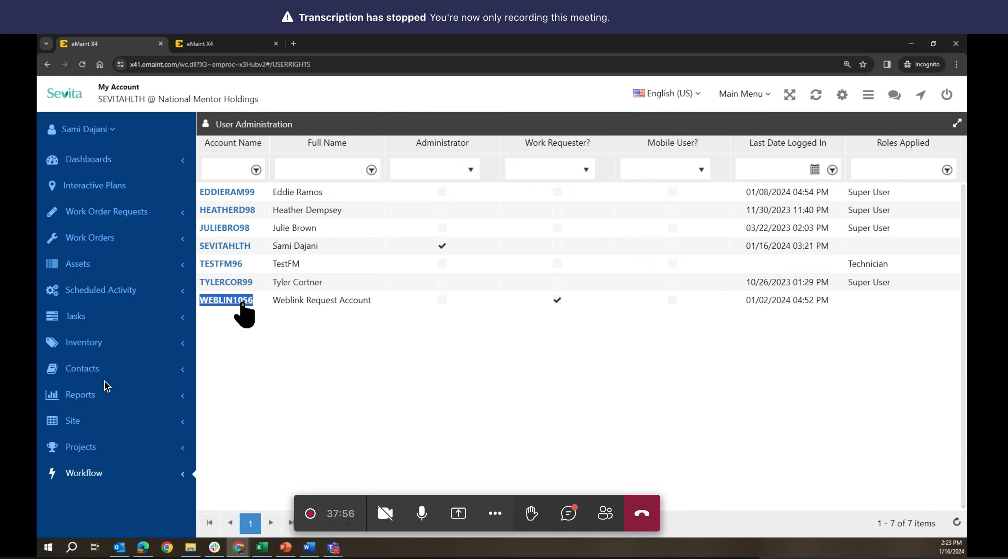
pyautogui.rightClick(241, 300)
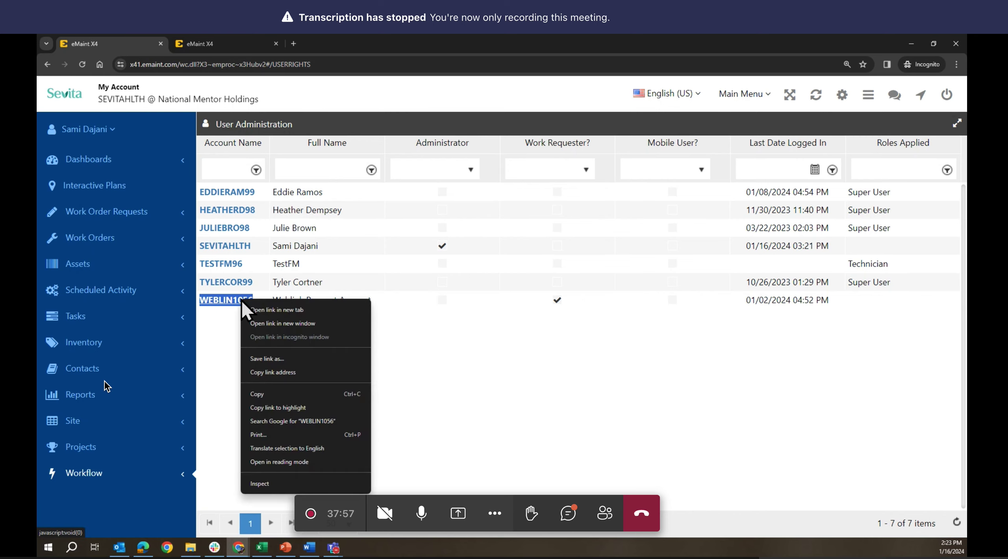
pyautogui.click(264, 393)
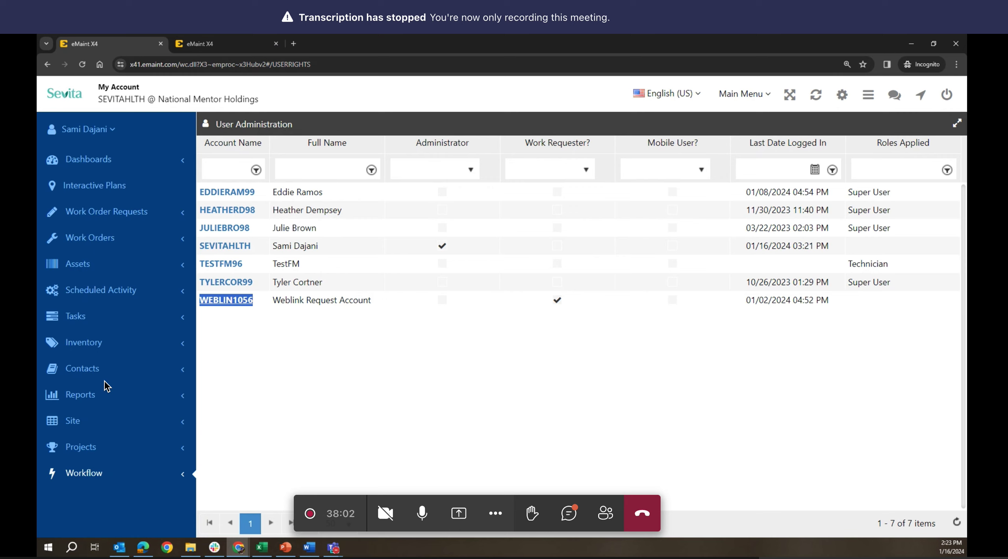
pyautogui.hotkey('alt', 'Tab')
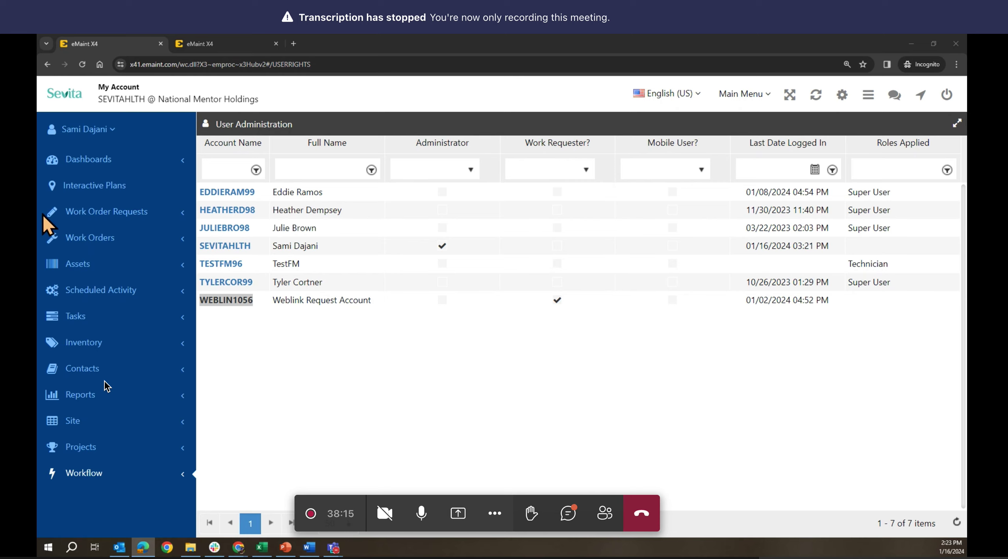
pyautogui.click(221, 43)
# - Load the pasted login URL in the second tab and scroll through the new request form
pyautogui.click(302, 67)
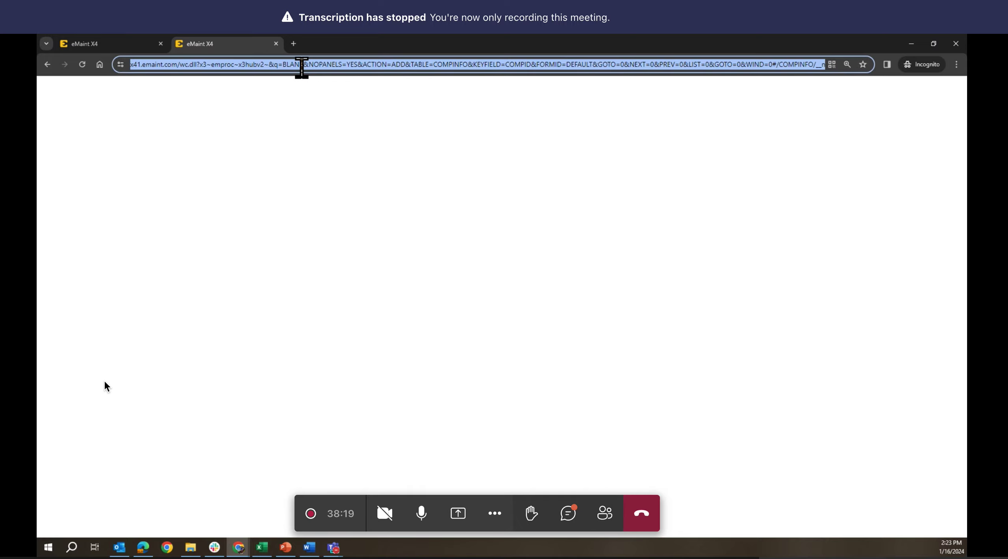
pyautogui.hotkey('ctrl', 'v')
pyautogui.press('Return')
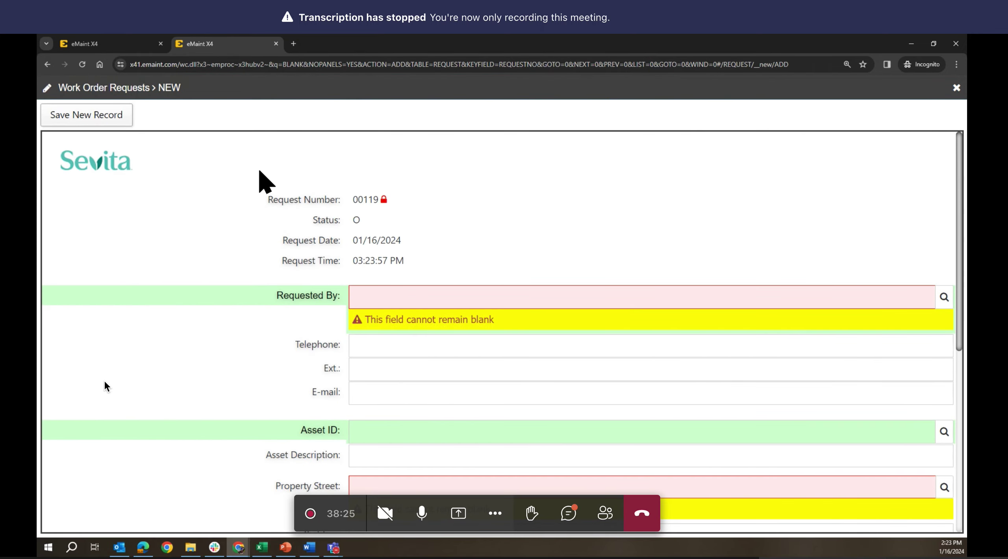
pyautogui.scroll(-6, 259, 171)
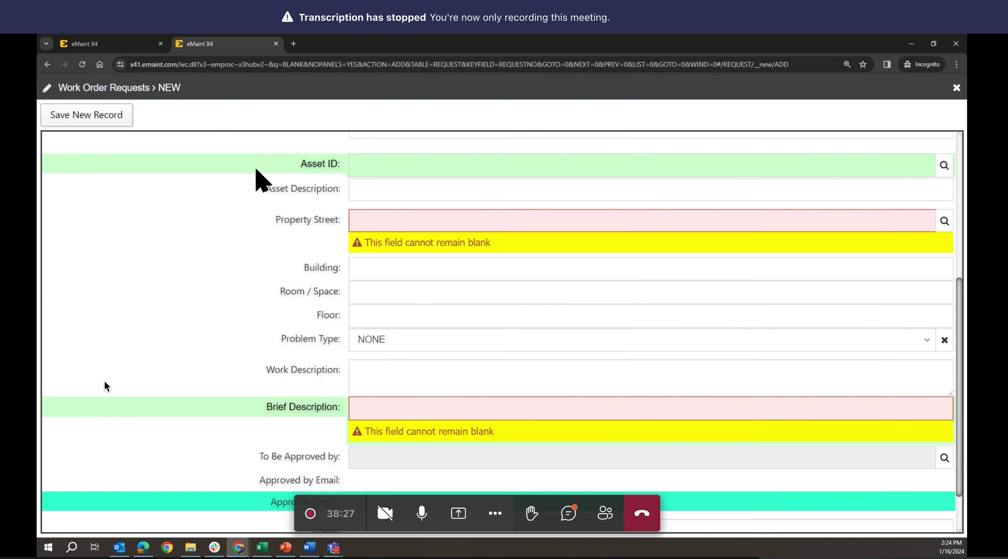
pyautogui.scroll(-2, 258, 174)
pyautogui.scroll(8, 259, 179)
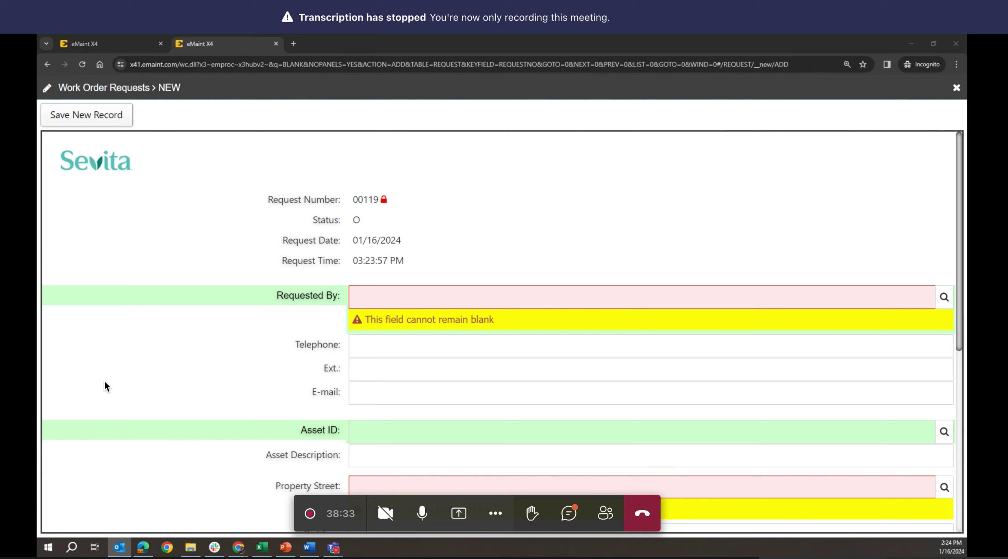
pyautogui.press('XF86AudioRaiseVolume')
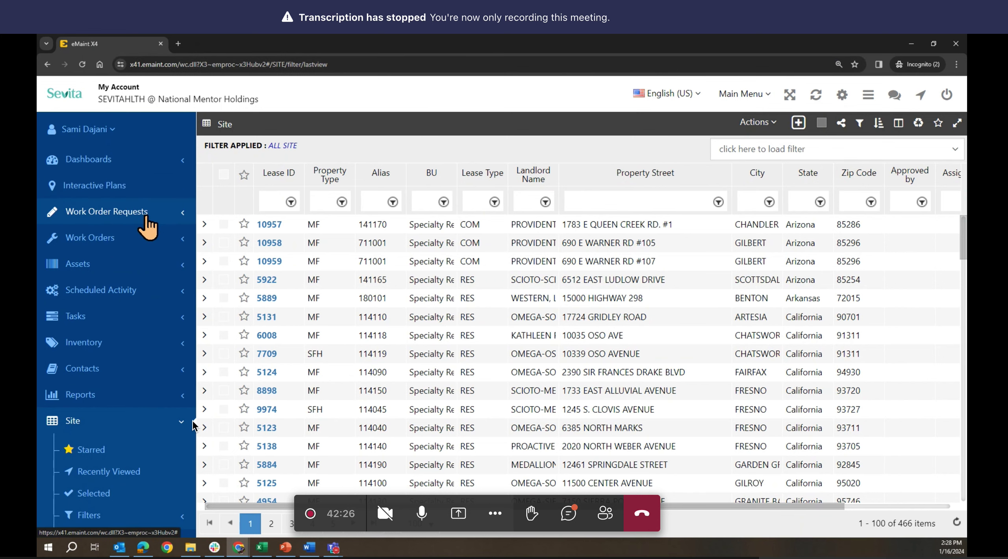
# - Add work order request 00121 from the Work Order Requests list using the Default form
pyautogui.click(118, 214)
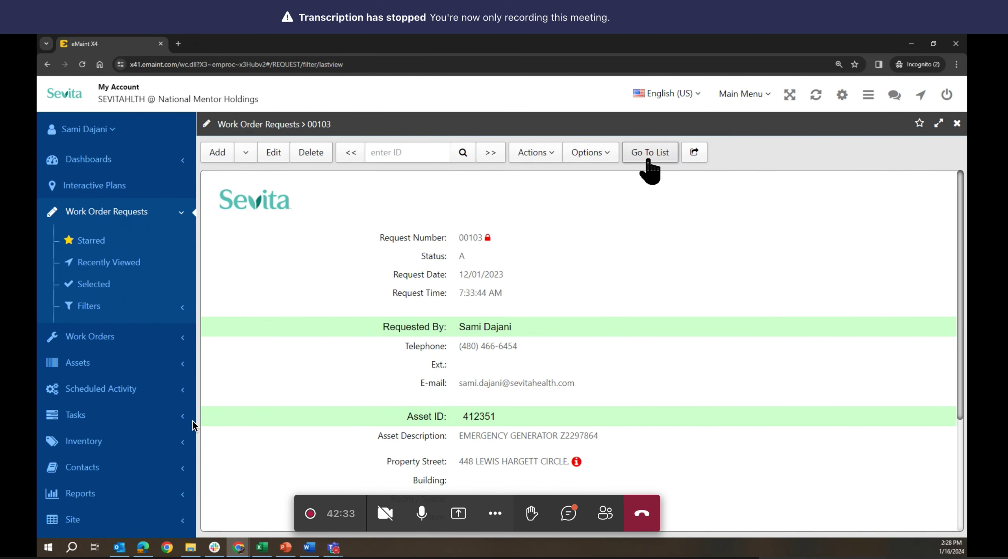
pyautogui.click(648, 164)
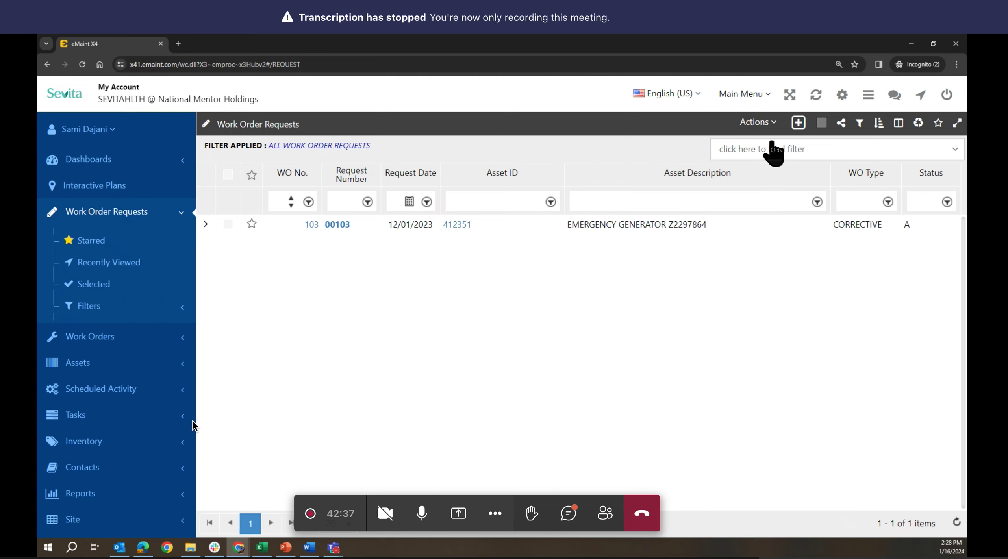
pyautogui.click(798, 125)
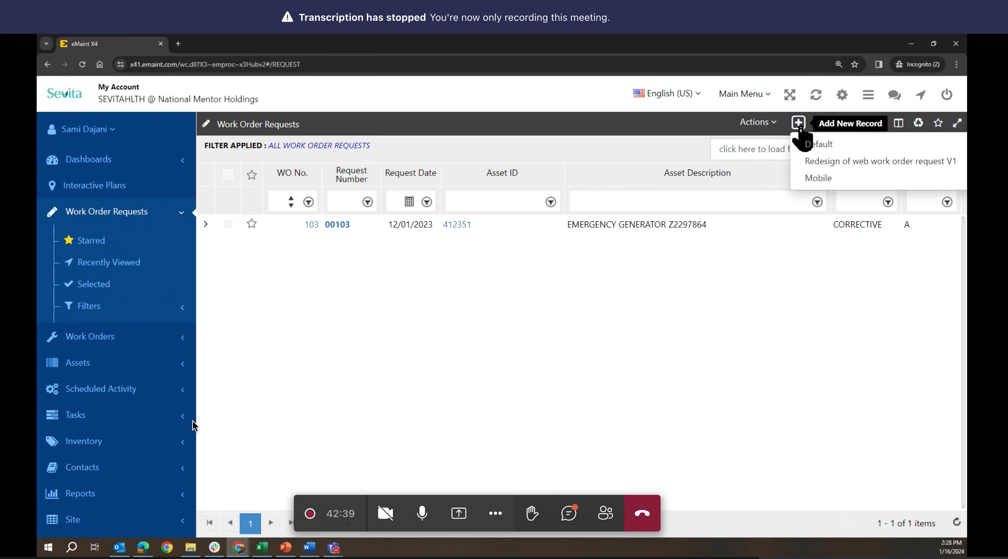
pyautogui.click(815, 144)
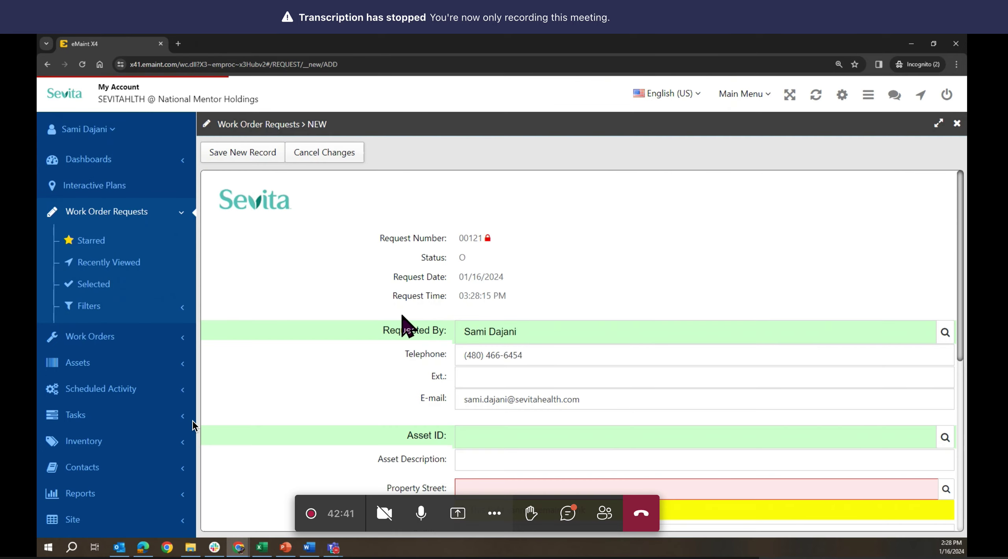
pyautogui.scroll(-8, 497, 345)
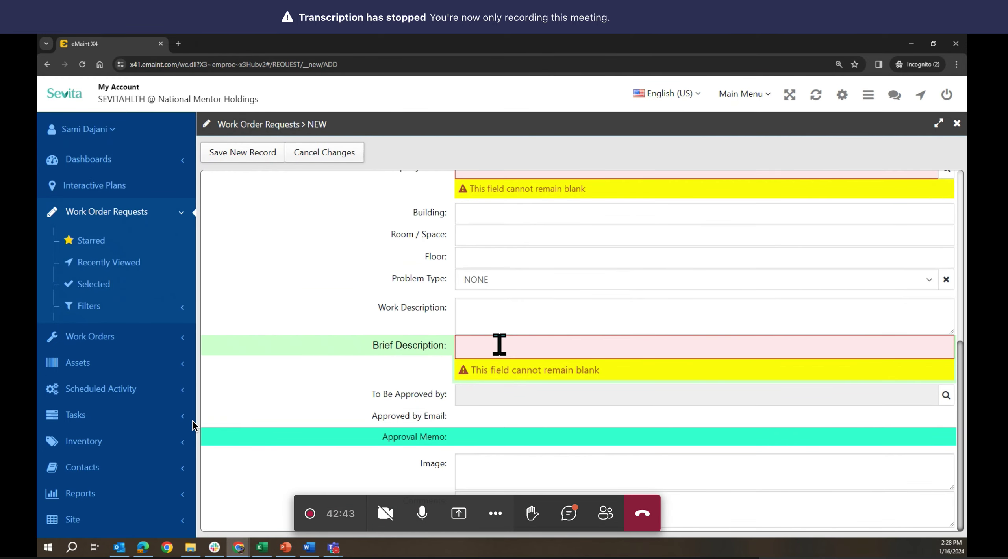
pyautogui.scroll(2, 499, 345)
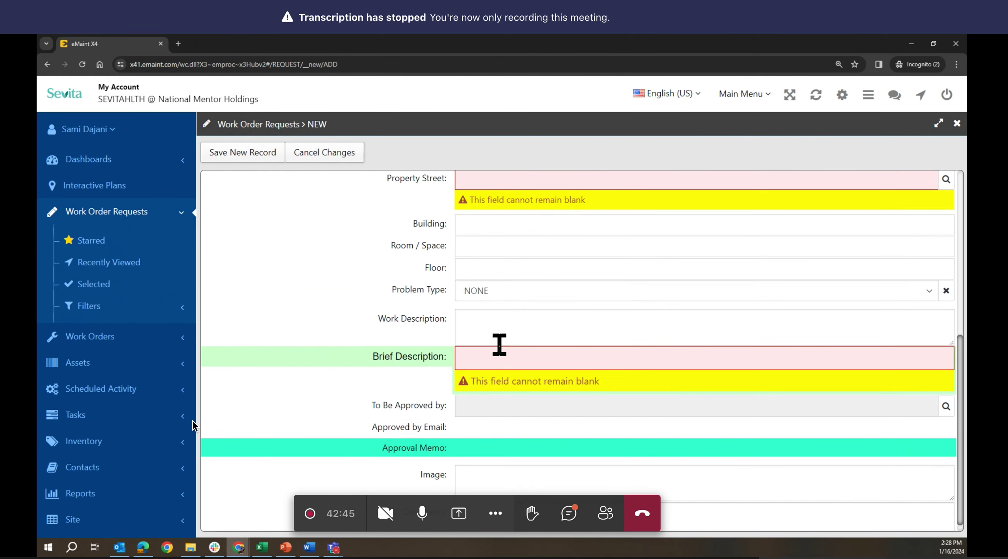
pyautogui.scroll(4, 499, 345)
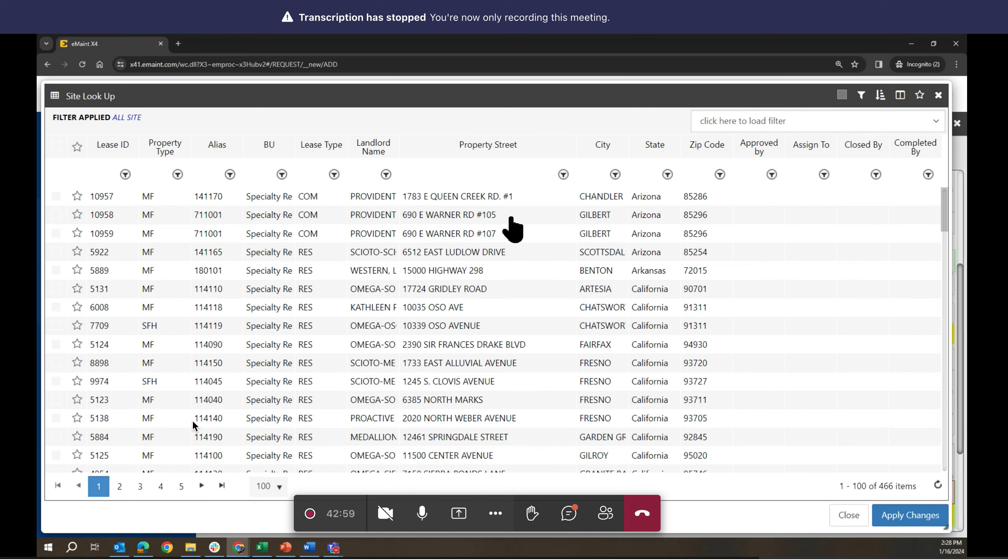
# - Browse the Site Look Up by Property Street, then close it without picking a site
pyautogui.click(491, 174)
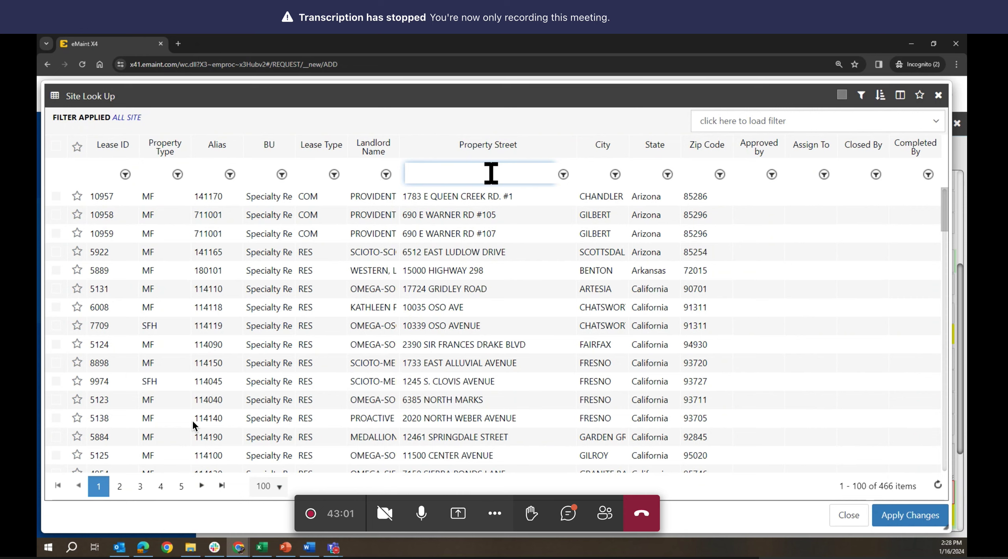
pyautogui.scroll(-1, 546, 347)
pyautogui.scroll(-15, 546, 347)
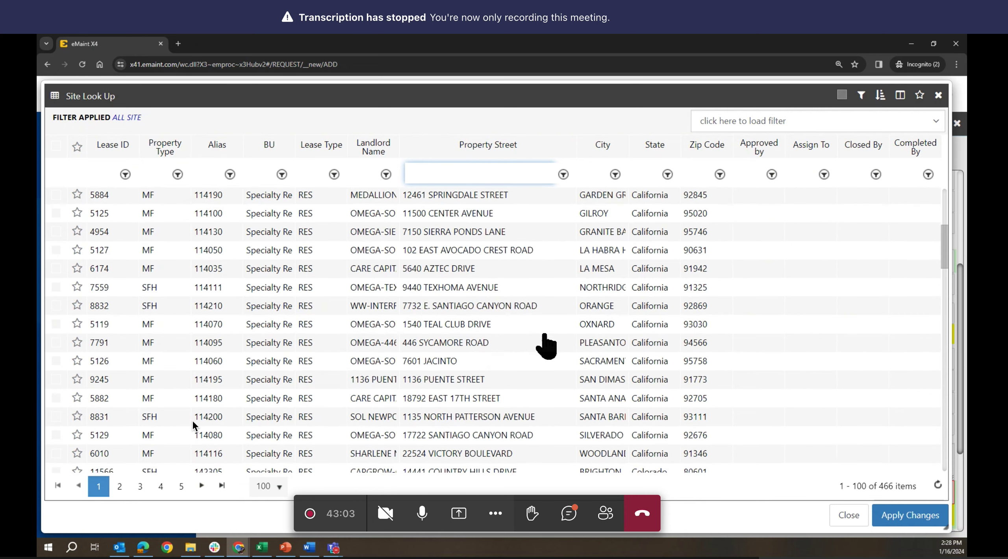
pyautogui.scroll(-5, 547, 345)
pyautogui.scroll(10, 547, 346)
pyautogui.click(847, 516)
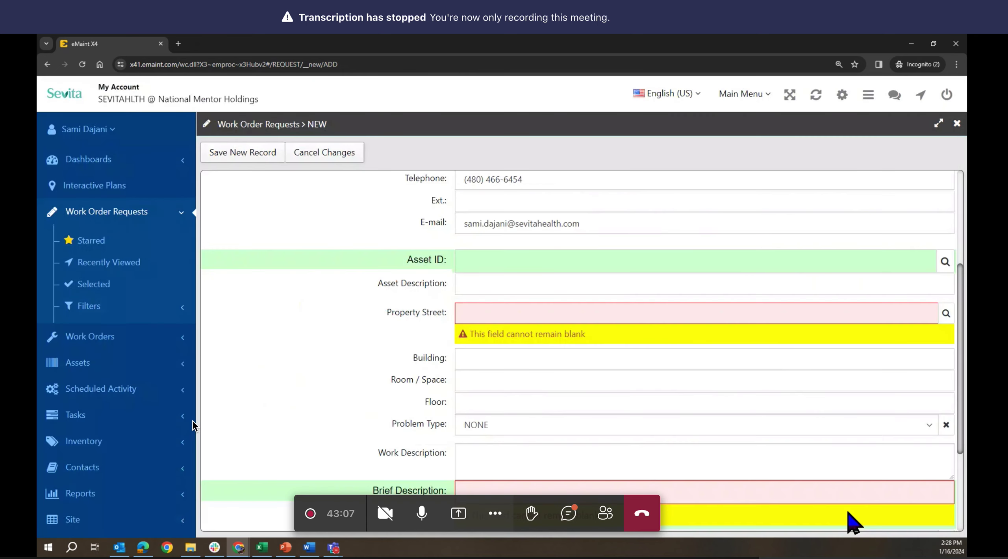
pyautogui.click(331, 549)
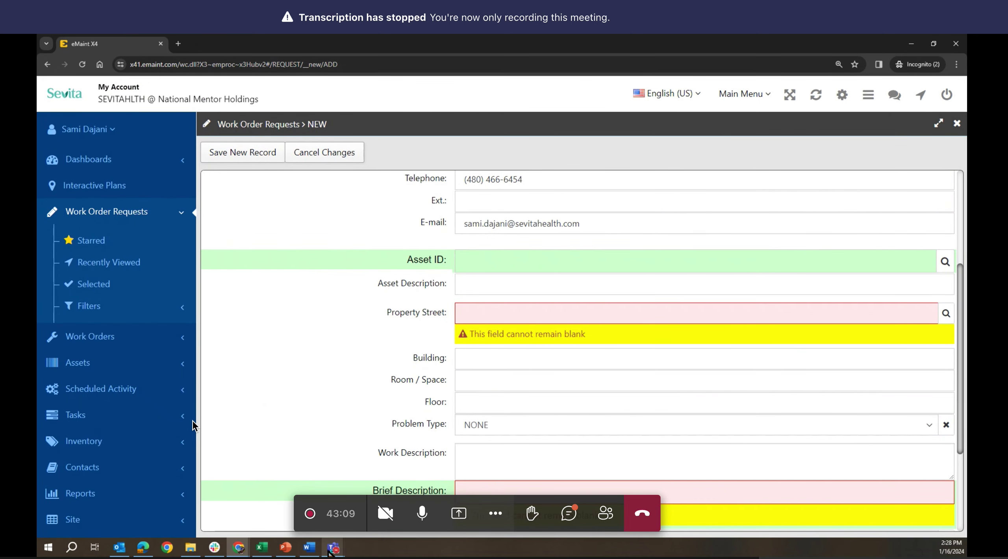
pyautogui.moveTo(238, 547)
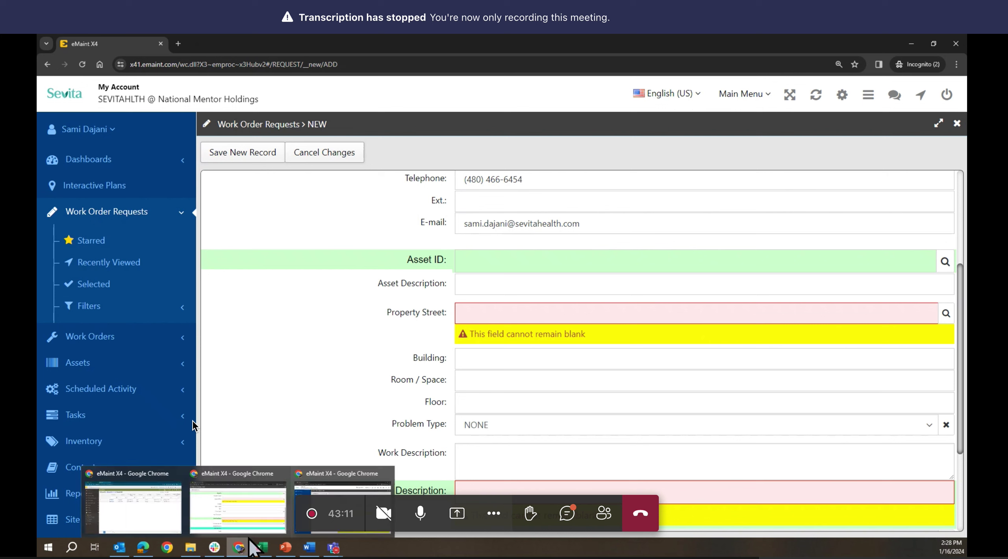
pyautogui.click(270, 506)
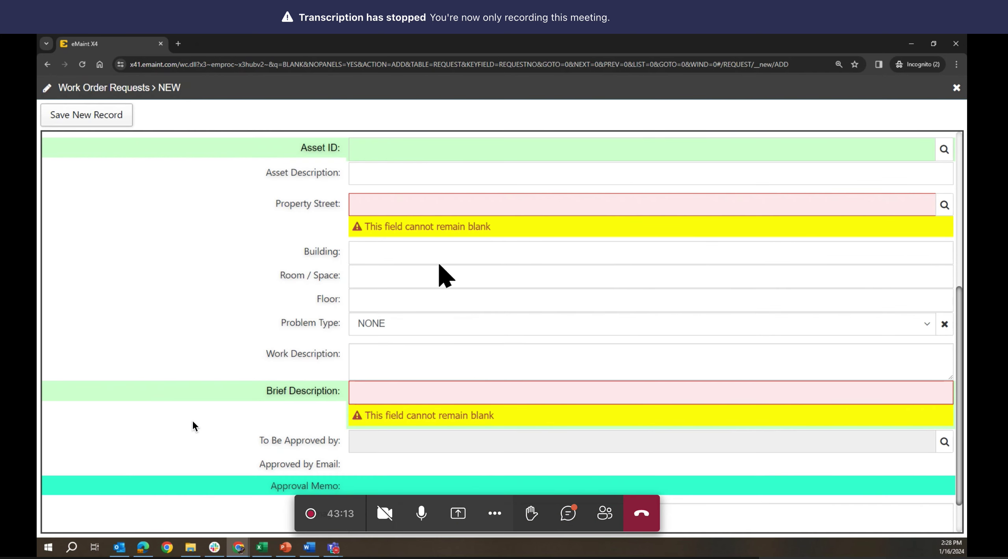
pyautogui.scroll(-1, 440, 268)
pyautogui.scroll(4, 443, 276)
pyautogui.scroll(-2, 439, 263)
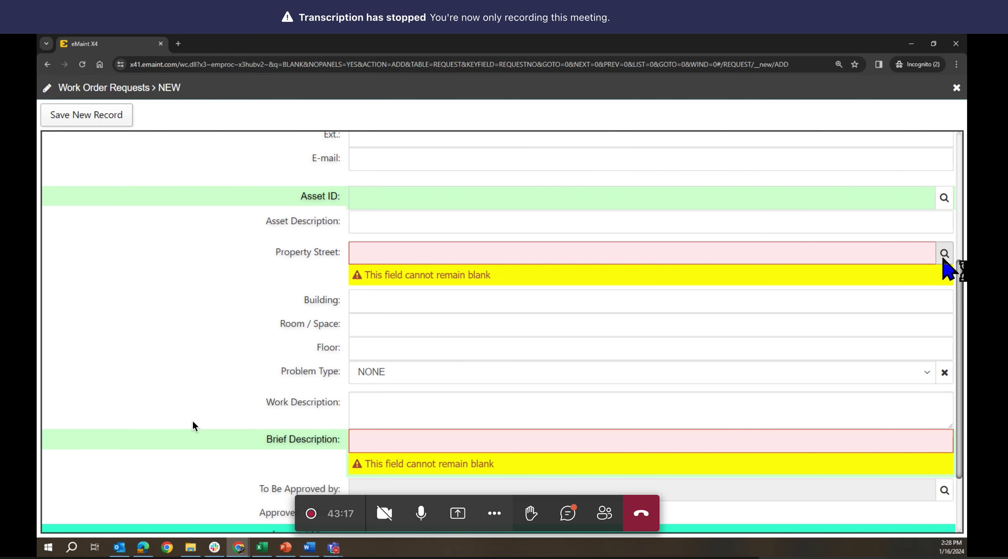
pyautogui.click(944, 254)
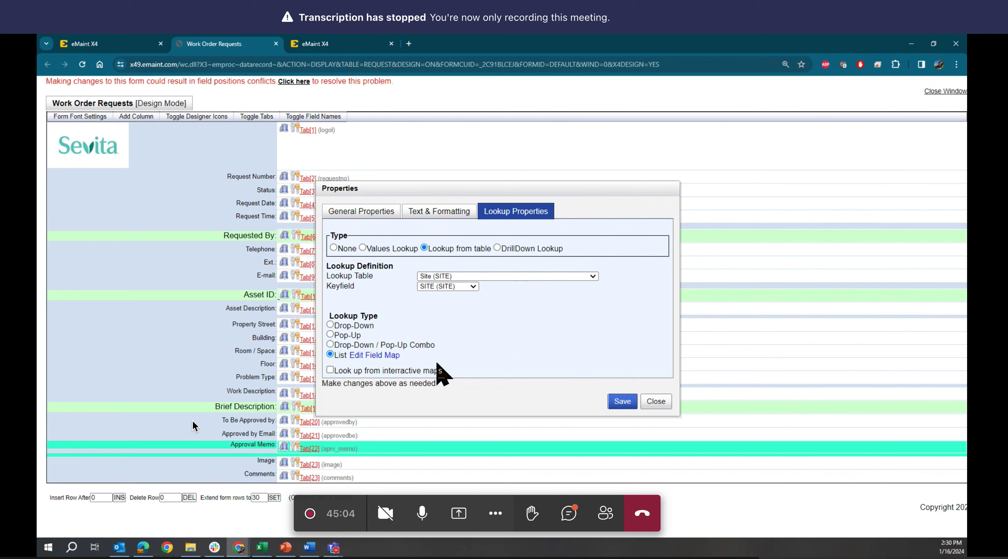
# - Review the Property Street lookup's field map, then set its type to Drop-Down / Pop-Up Combo
pyautogui.click(378, 355)
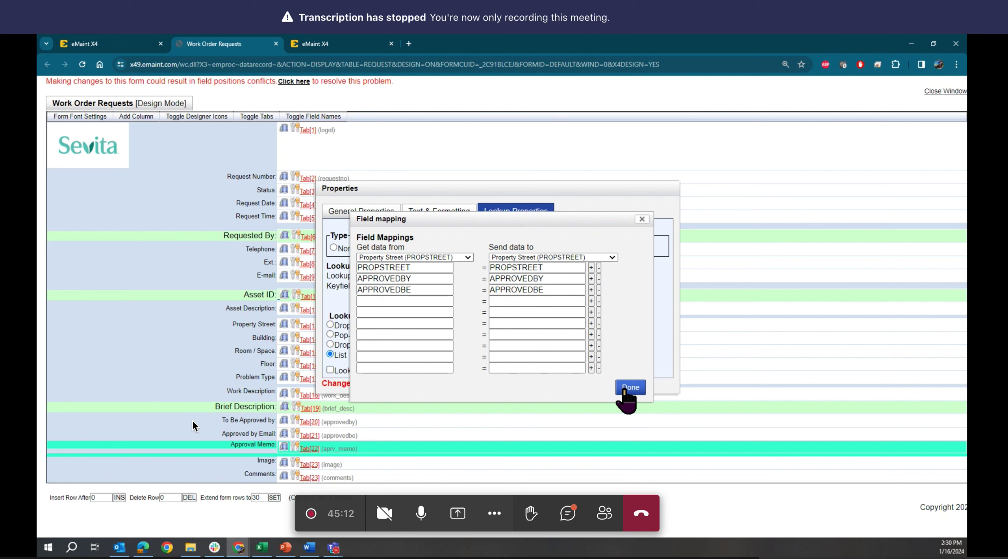
pyautogui.click(630, 388)
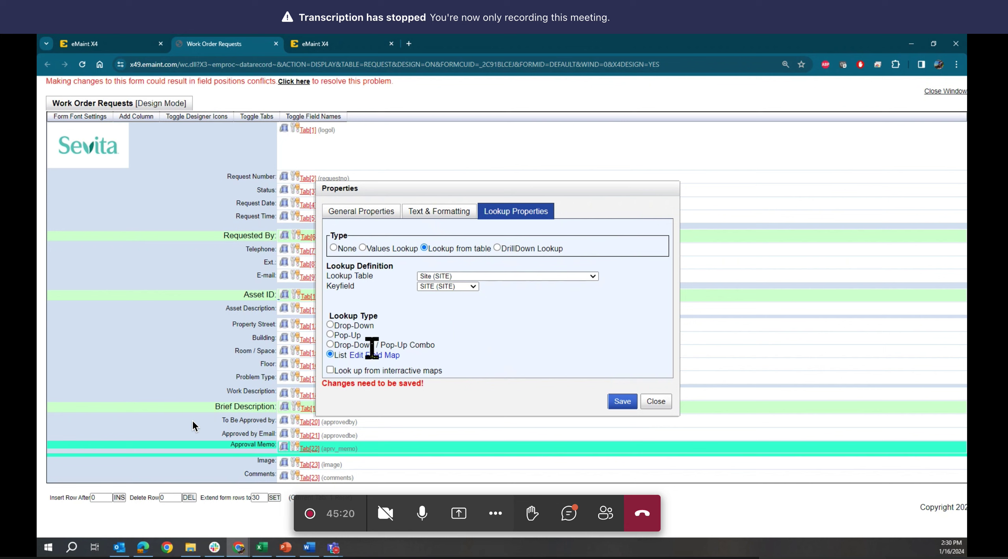
pyautogui.click(330, 353)
pyautogui.click(330, 345)
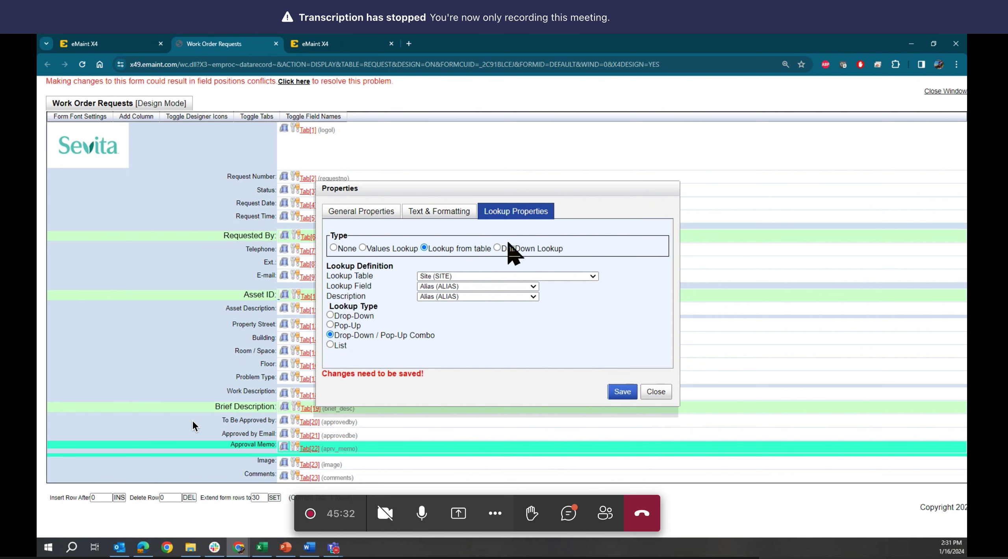
# - Replace the current lookup with a DrillDown Lookup on the Site (SITE) table
pyautogui.click(496, 248)
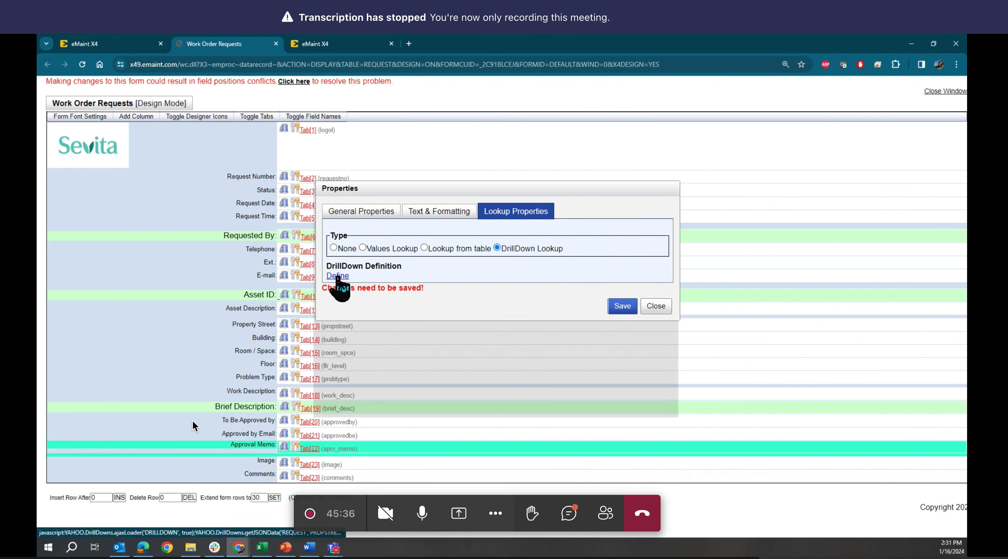
pyautogui.click(337, 276)
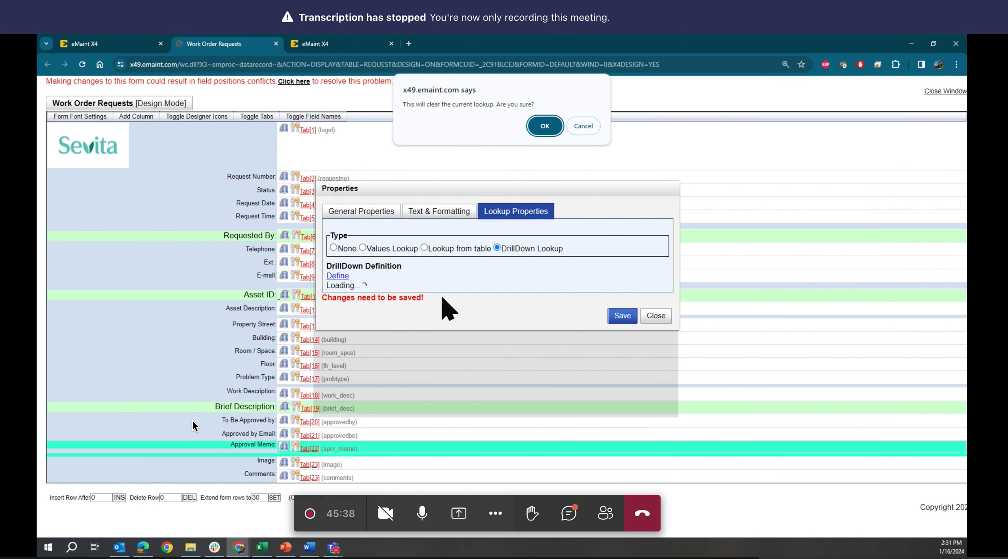
pyautogui.click(544, 126)
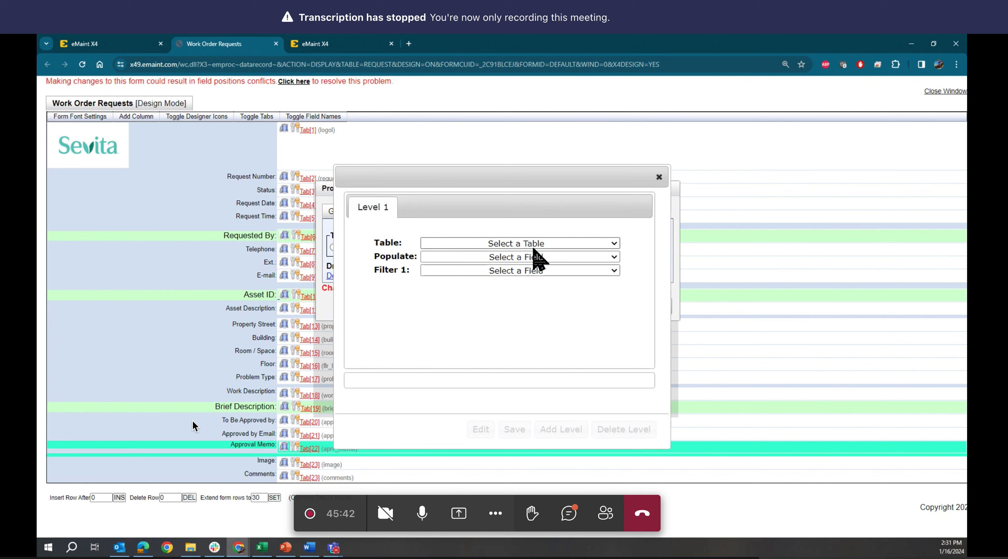
pyautogui.click(533, 243)
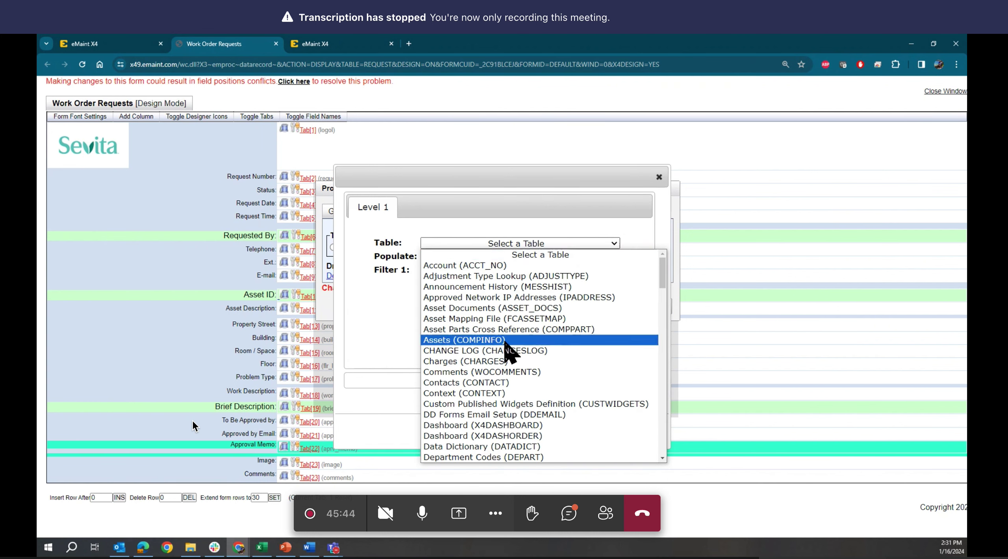
pyautogui.scroll(-20, 505, 343)
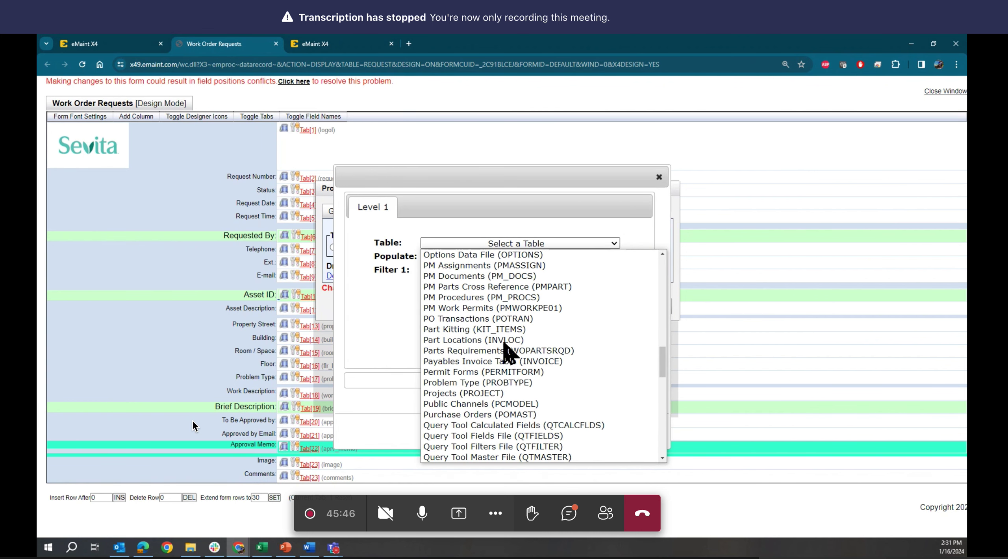
pyautogui.scroll(6, 505, 344)
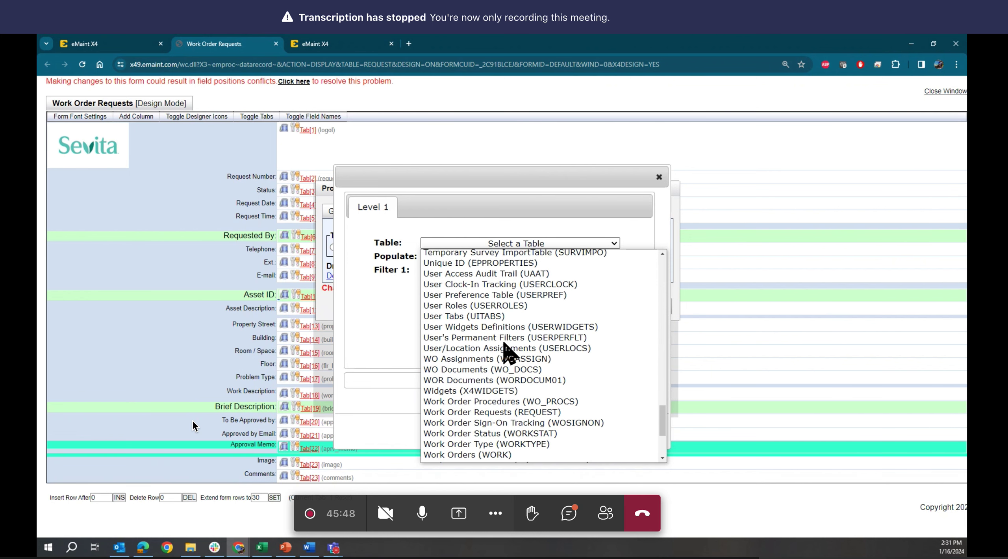
pyautogui.scroll(6, 505, 343)
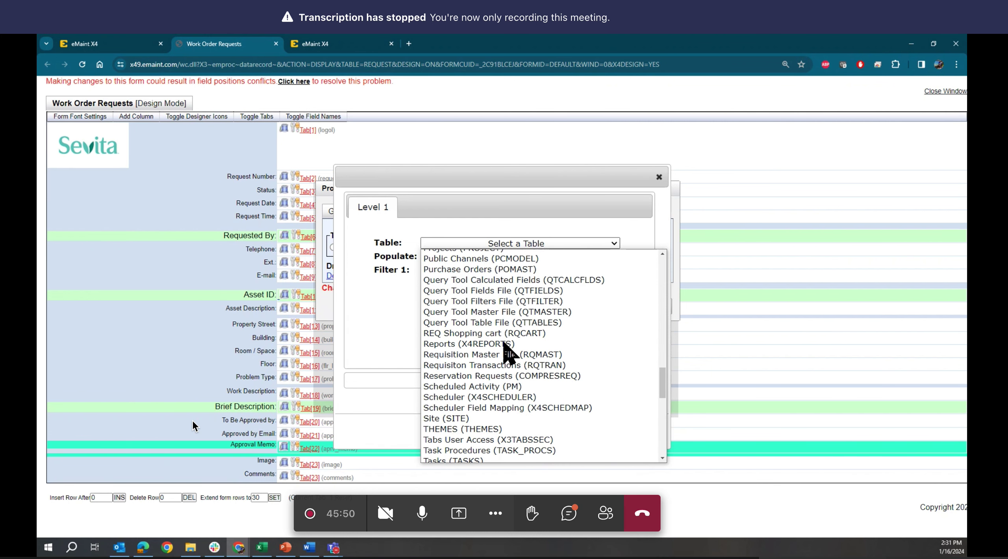
pyautogui.click(464, 419)
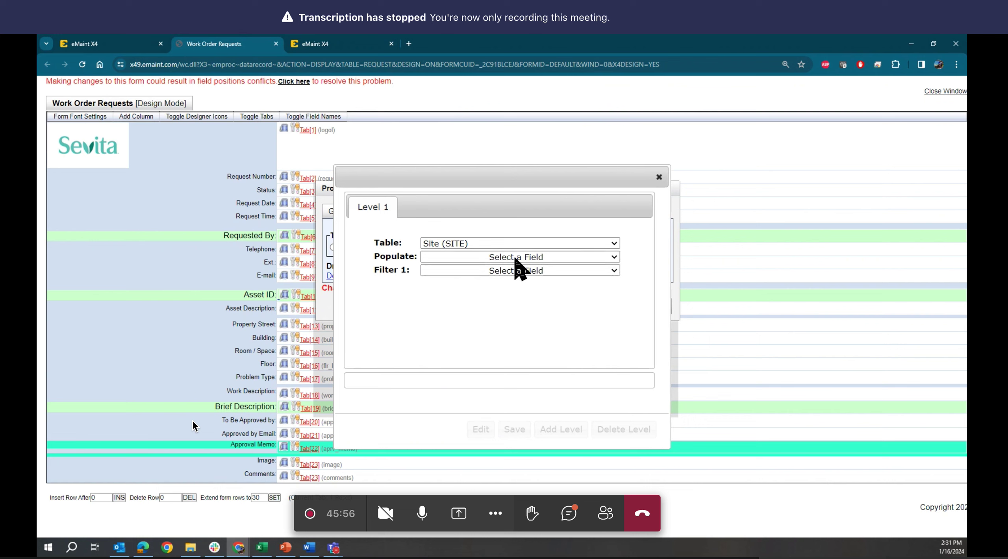
# - Make the drill-down populate the Address 1 field
pyautogui.click(516, 259)
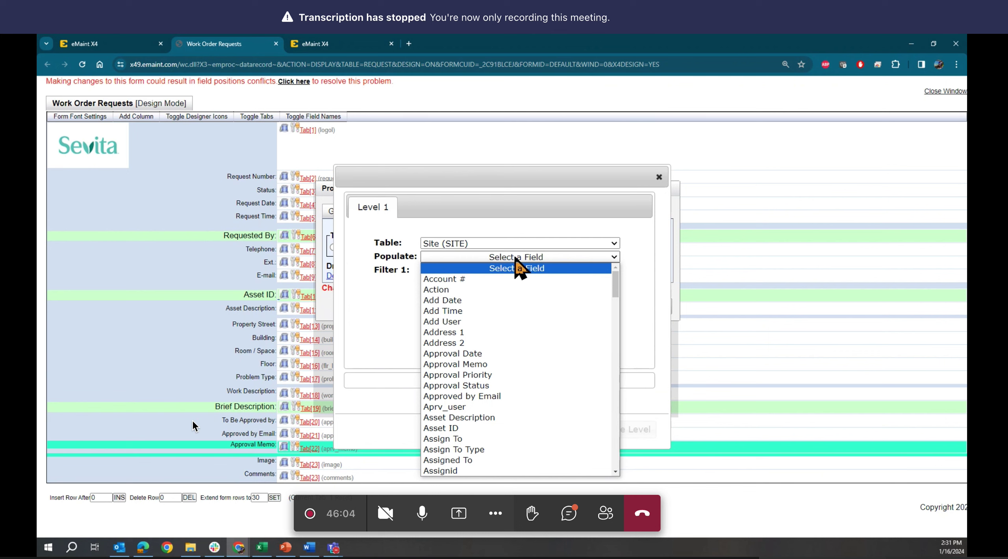
pyautogui.scroll(-15, 539, 354)
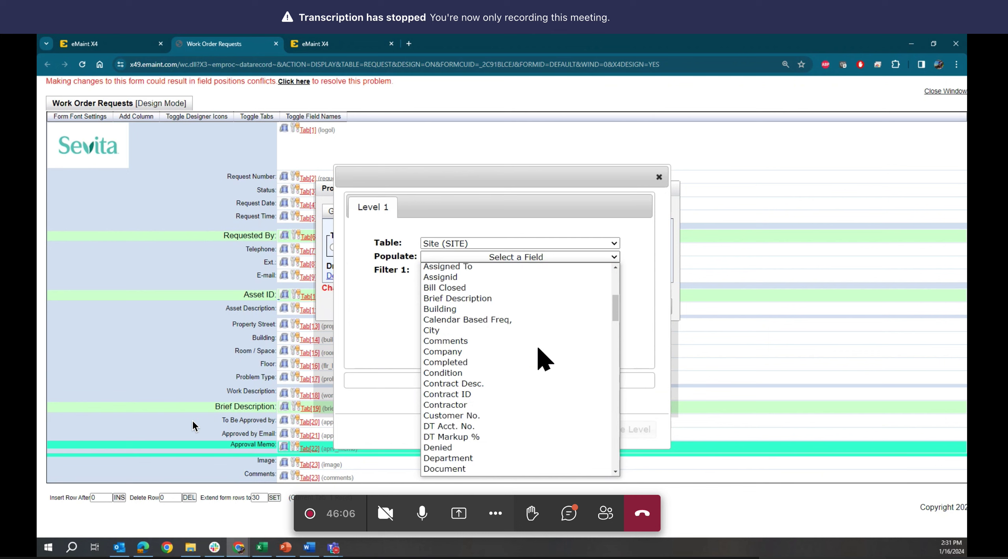
pyautogui.scroll(-20, 538, 348)
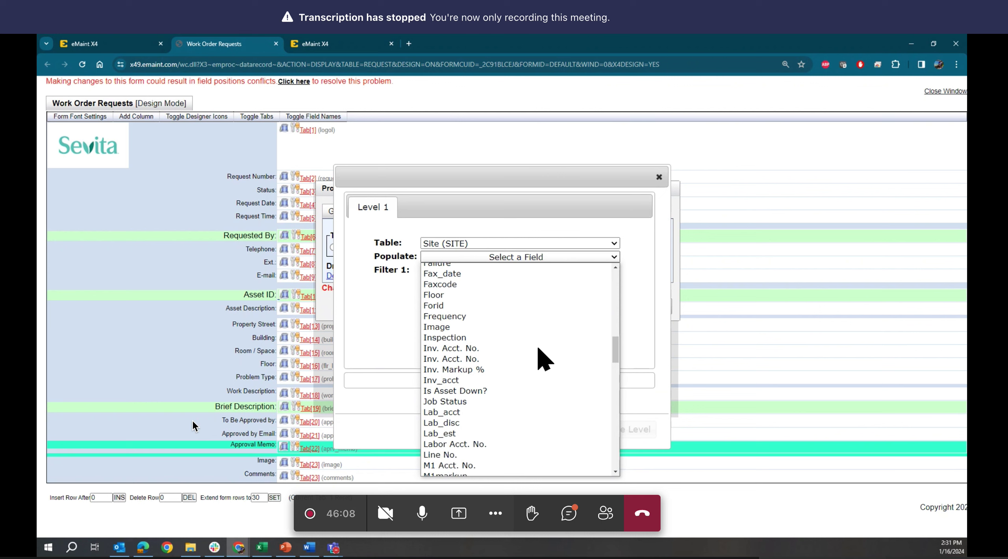
pyautogui.scroll(5, 539, 348)
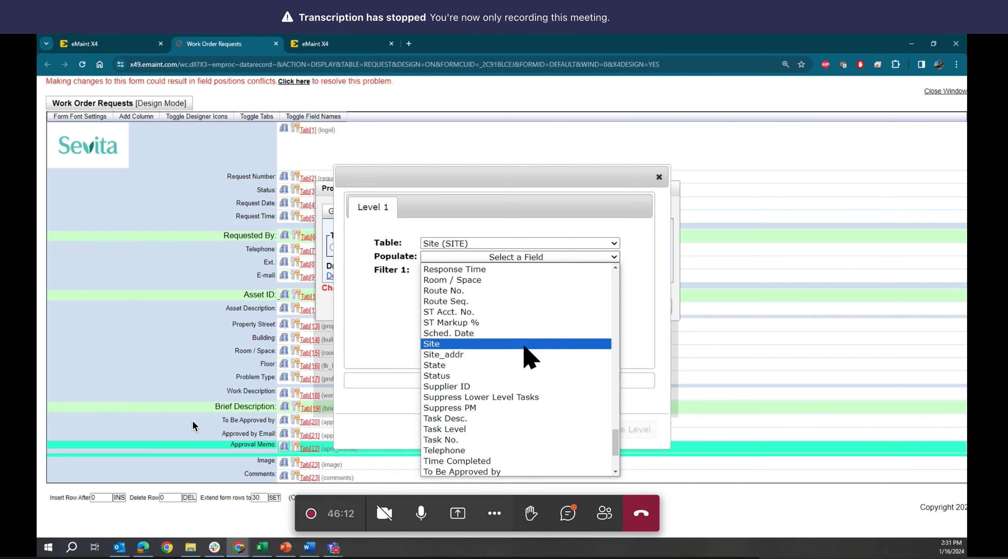
pyautogui.scroll(20, 520, 371)
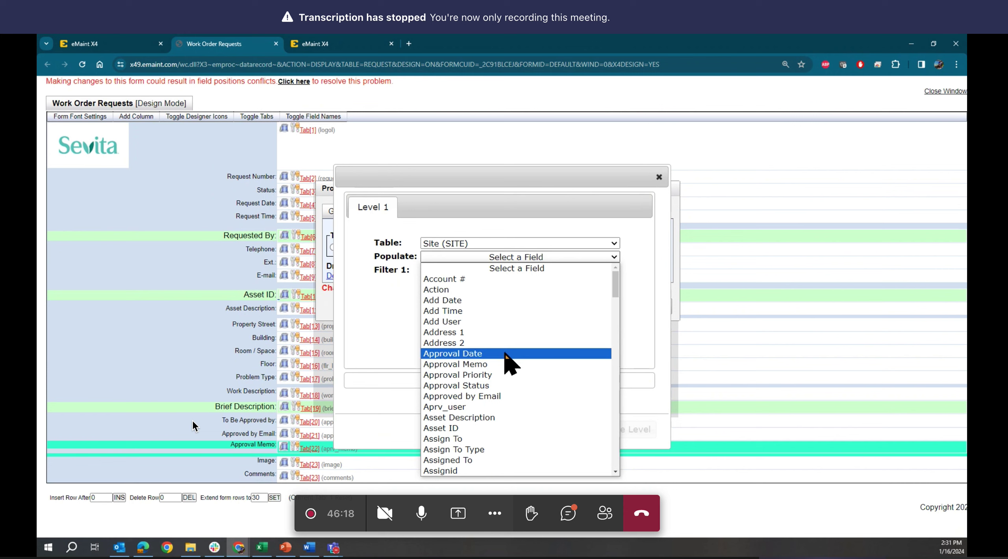
pyautogui.click(499, 334)
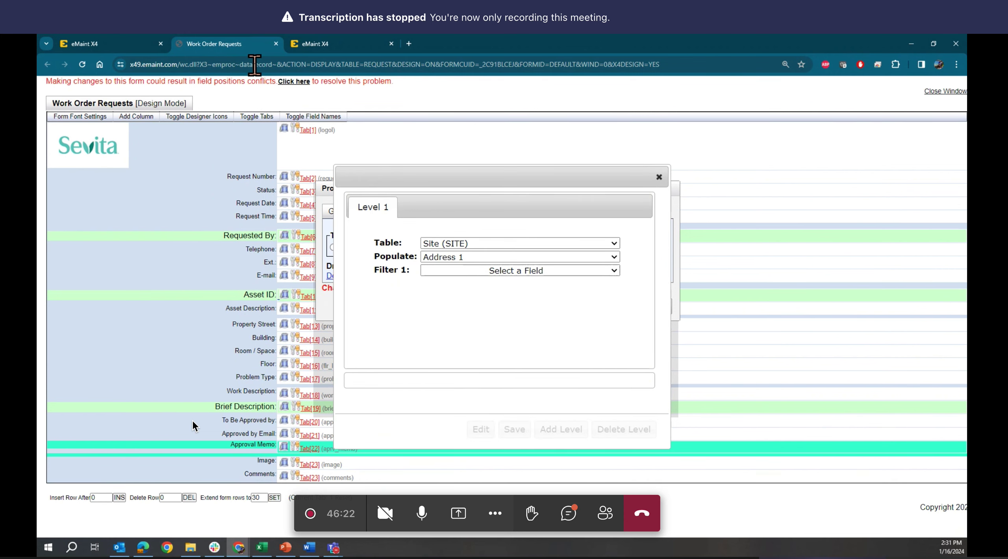
pyautogui.click(103, 43)
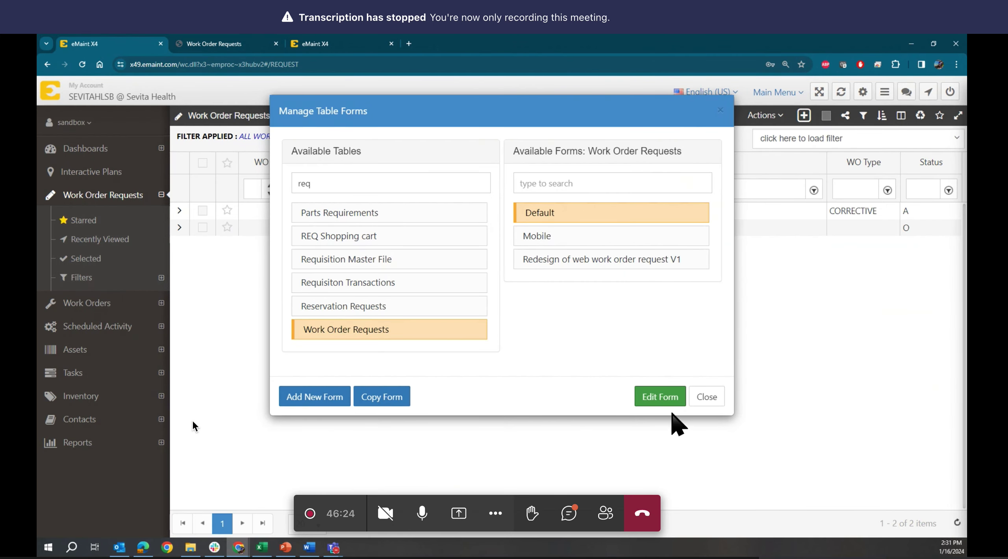
# - Add the Site table through sandbox > Manage Tables and apply the changes
pyautogui.click(705, 398)
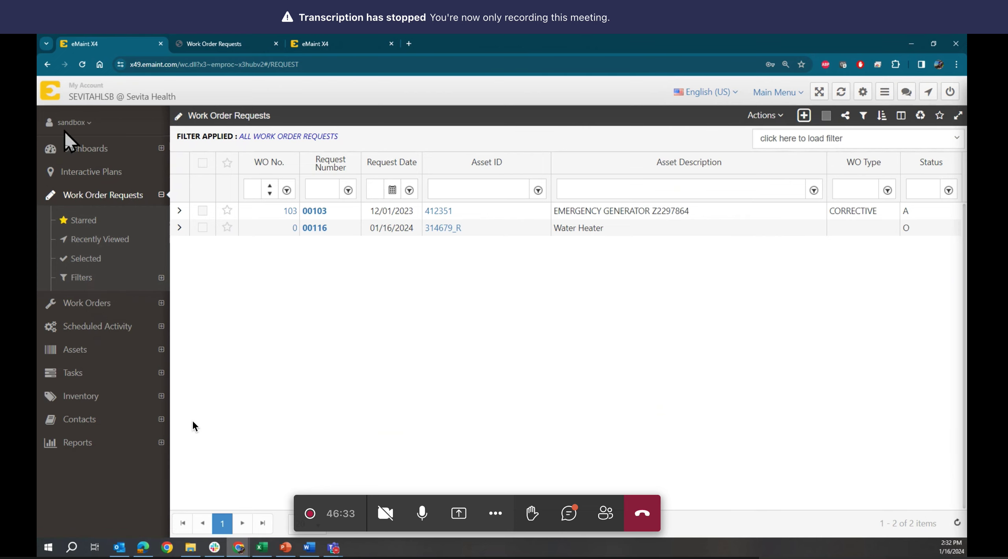
pyautogui.click(72, 124)
pyautogui.click(81, 124)
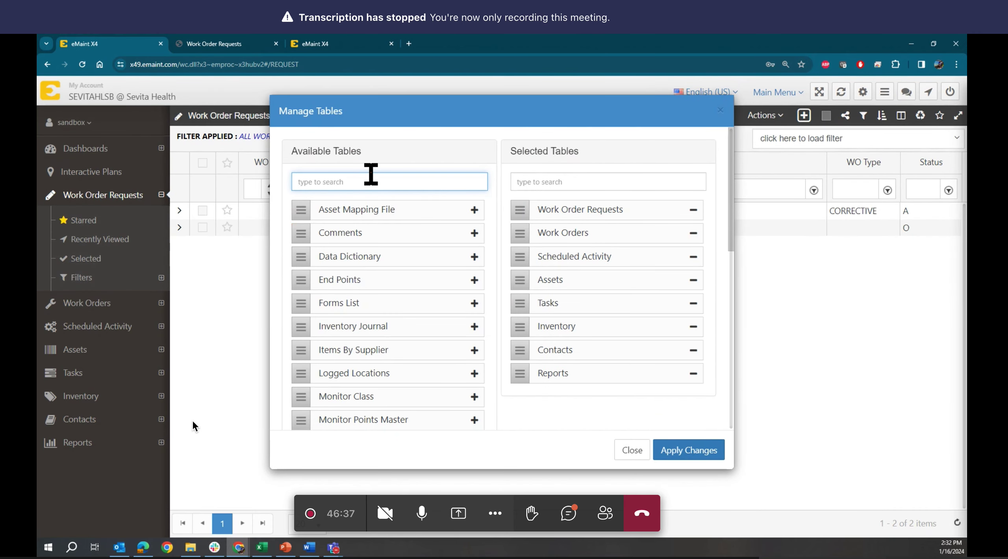
pyautogui.write('site')
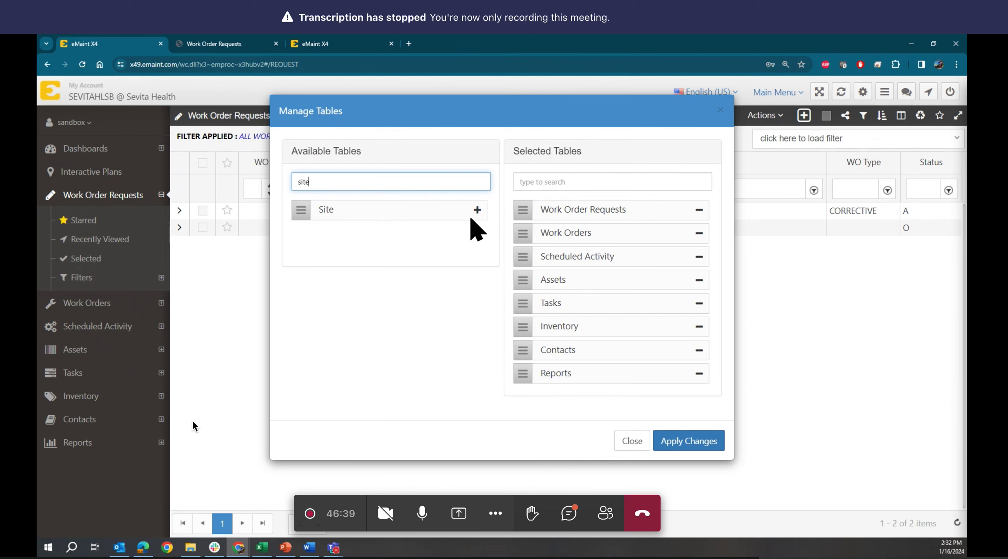
pyautogui.click(477, 209)
pyautogui.click(685, 453)
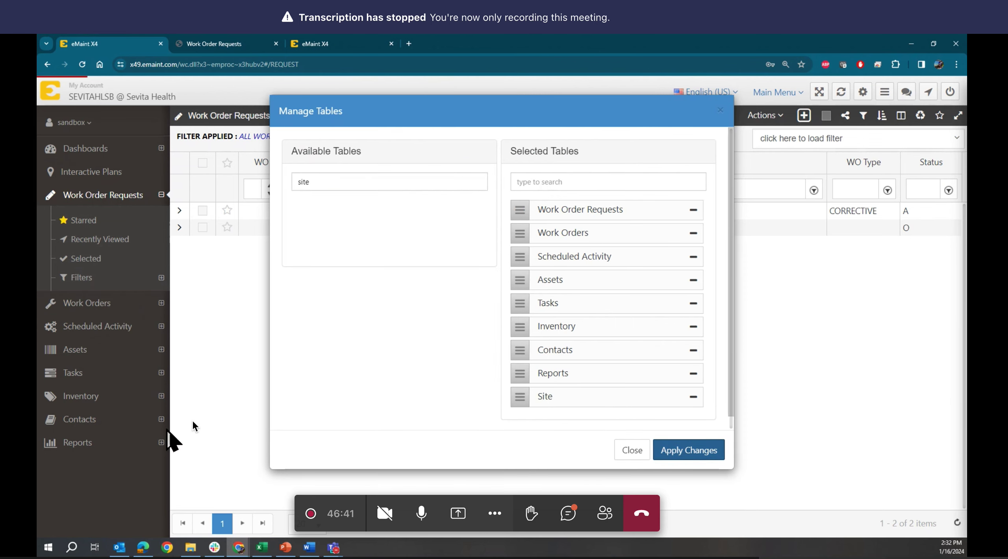
# - Browse the Site table records and its column settings without changing anything
pyautogui.click(71, 382)
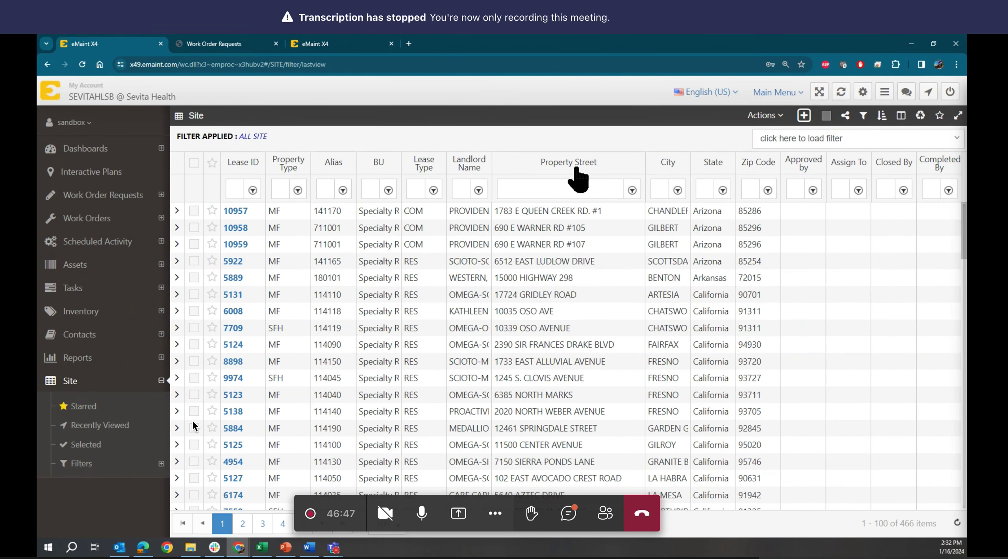
pyautogui.click(901, 116)
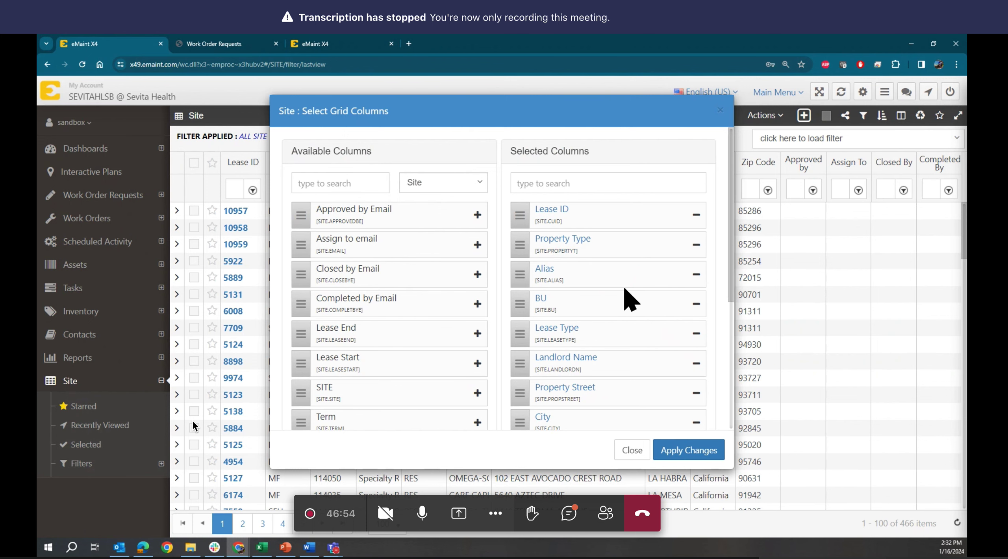
pyautogui.moveTo(546, 115); pyautogui.dragTo(585, 91)
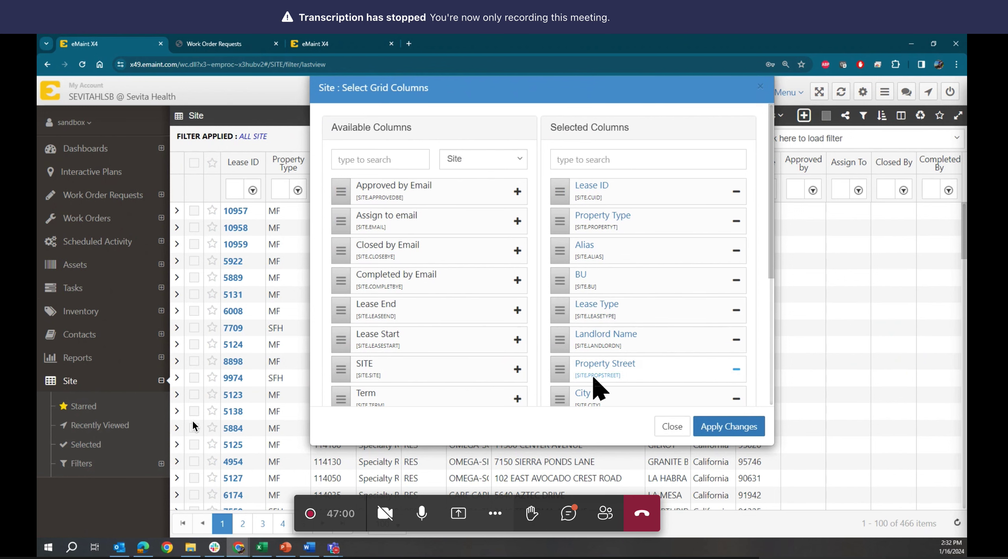
pyautogui.click(674, 427)
pyautogui.click(221, 43)
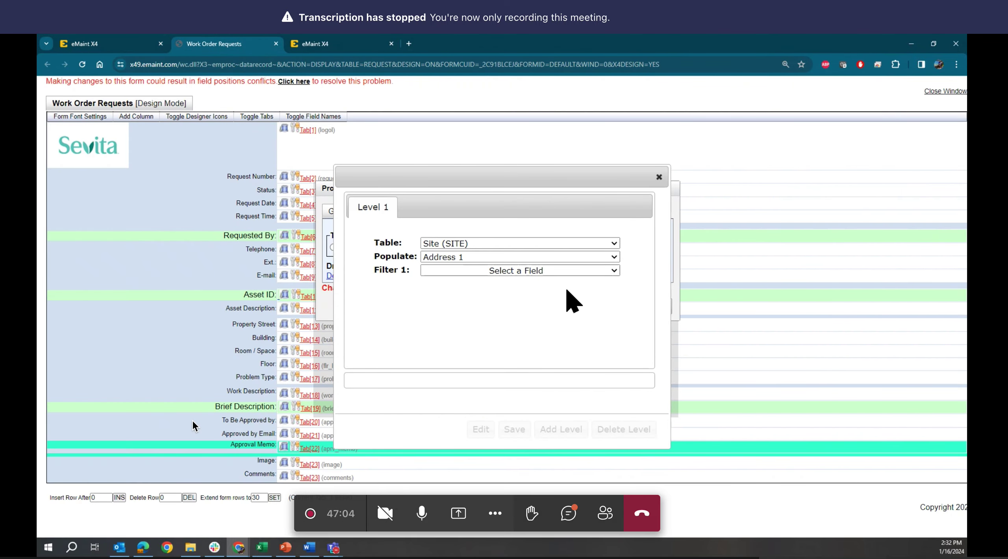
# - Set drill-down Level 1 to populate Site_addr, filtered by Property Street
pyautogui.click(507, 257)
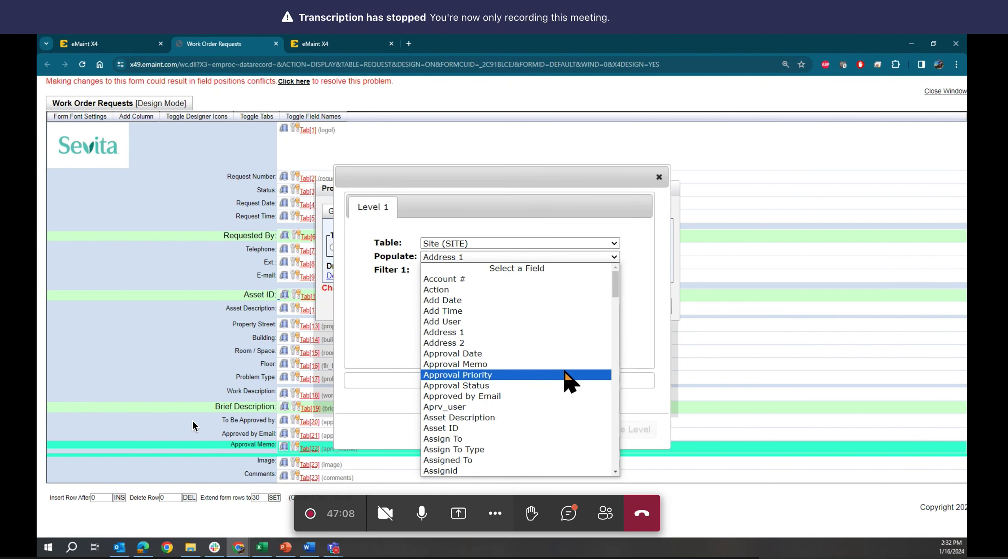
pyautogui.scroll(-20, 565, 372)
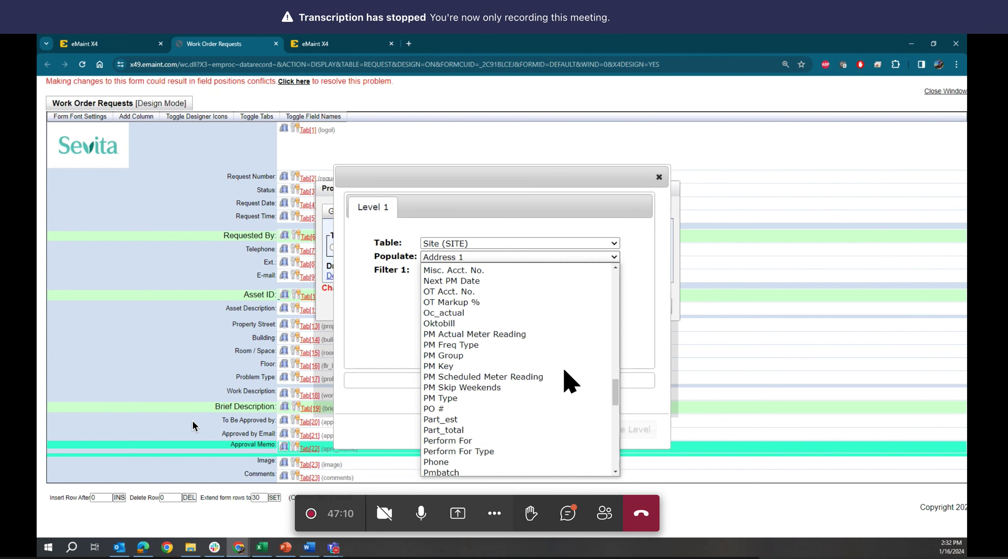
pyautogui.scroll(-9, 564, 372)
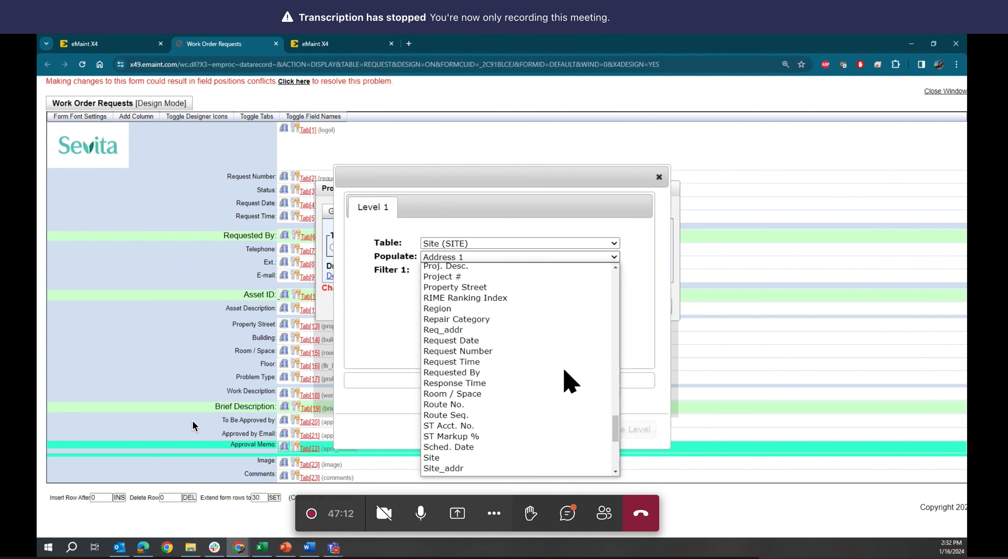
pyautogui.scroll(-3, 565, 372)
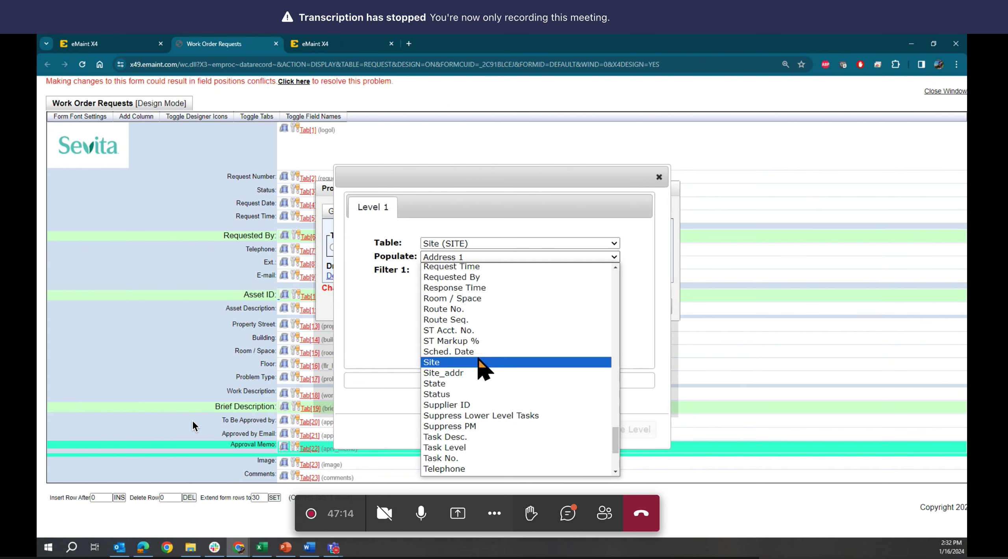
pyautogui.click(457, 378)
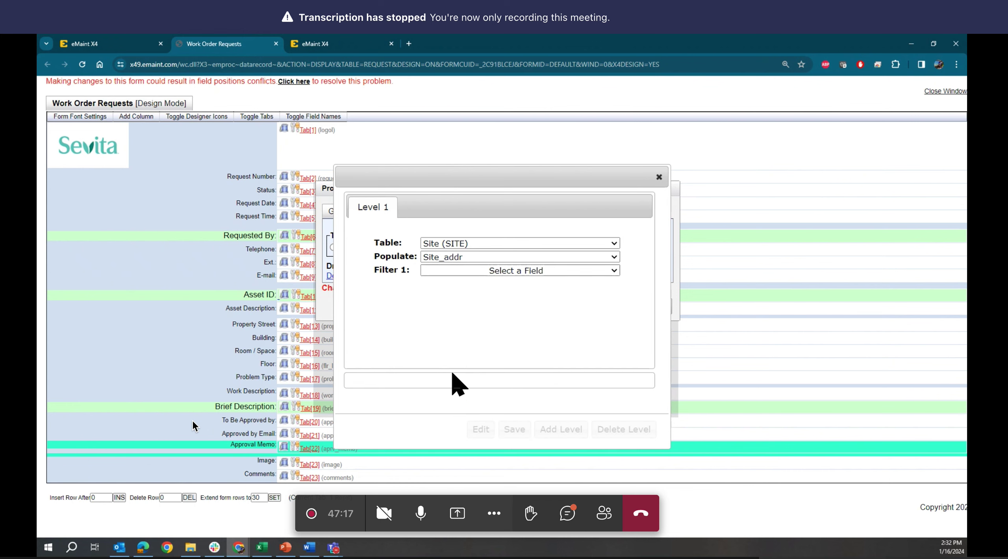
pyautogui.click(506, 279)
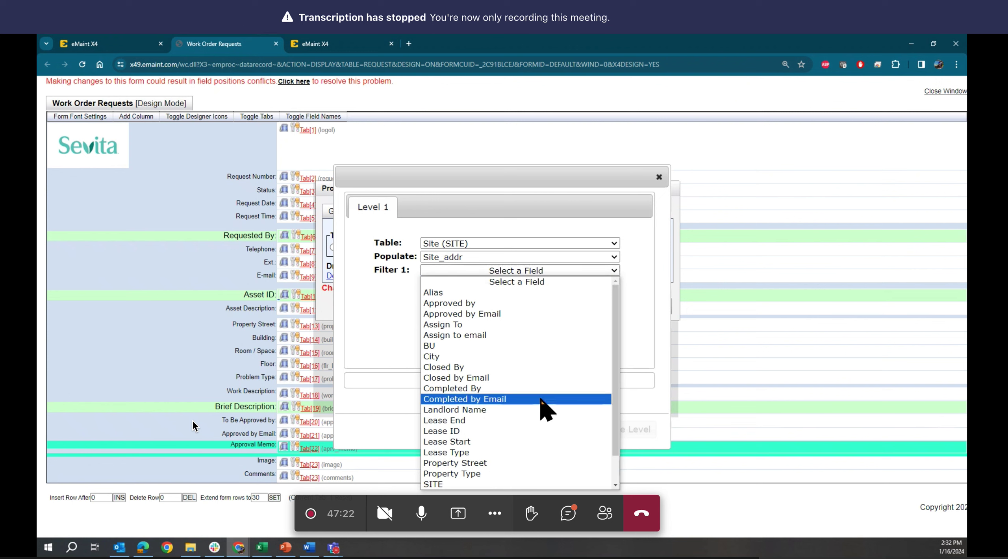
pyautogui.scroll(-1, 542, 400)
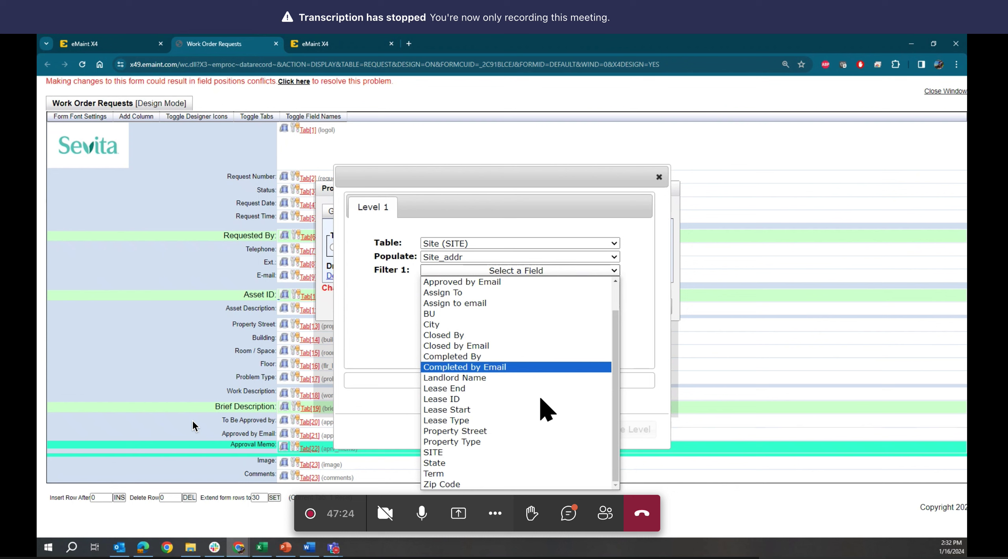
pyautogui.click(491, 432)
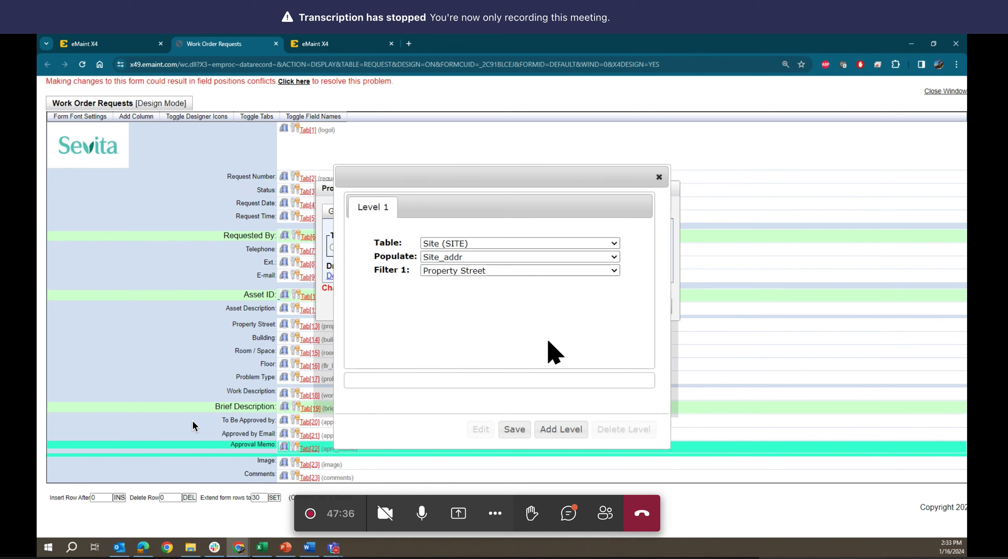
pyautogui.click(127, 44)
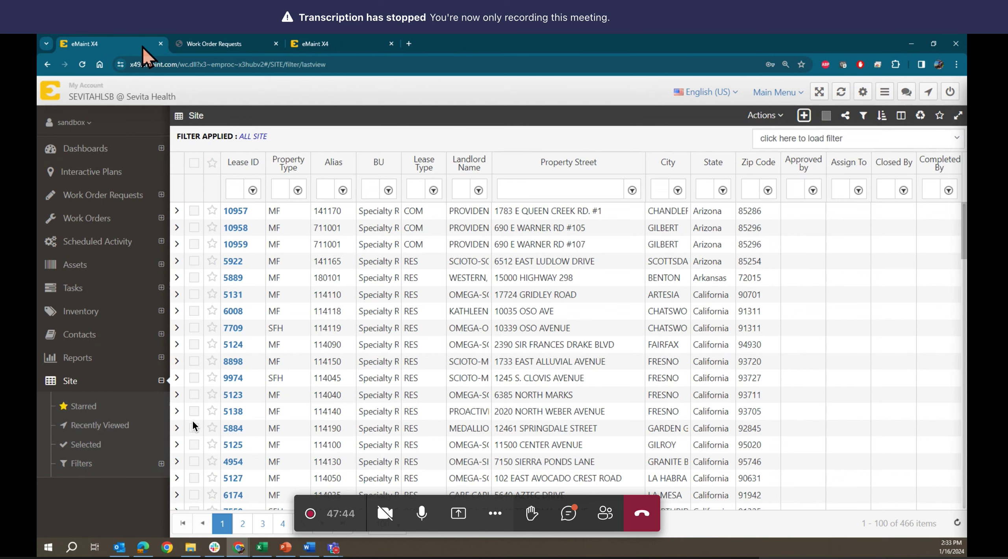
pyautogui.click(249, 42)
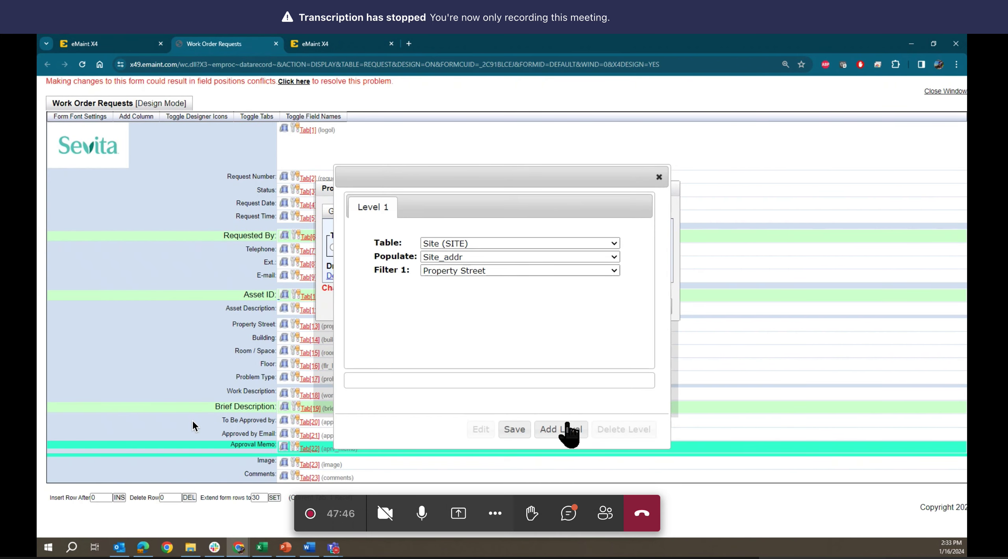
# - Add Level 2 populating City, filtered by City
pyautogui.click(556, 430)
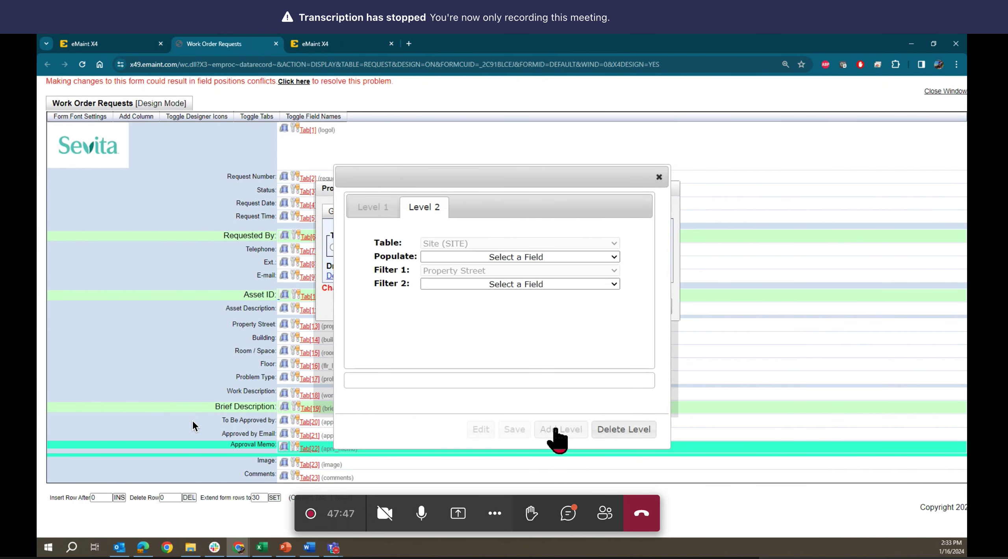
pyautogui.click(487, 258)
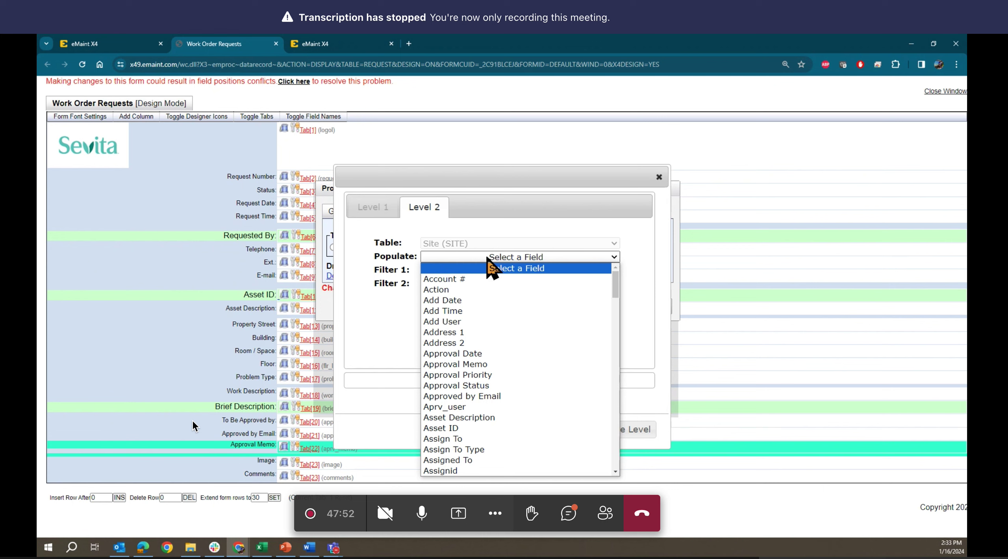
pyautogui.scroll(-9, 535, 433)
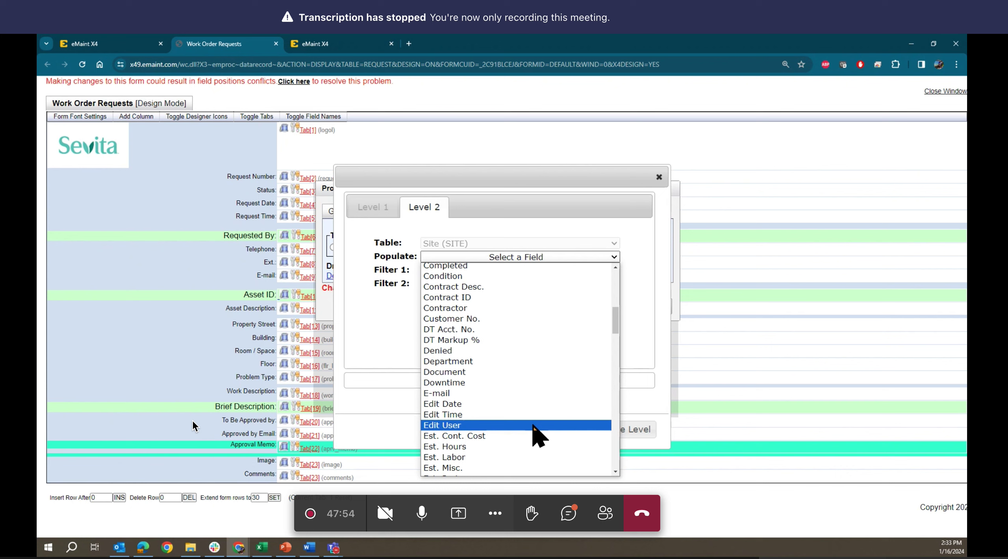
pyautogui.scroll(-3, 535, 433)
pyautogui.scroll(6, 533, 433)
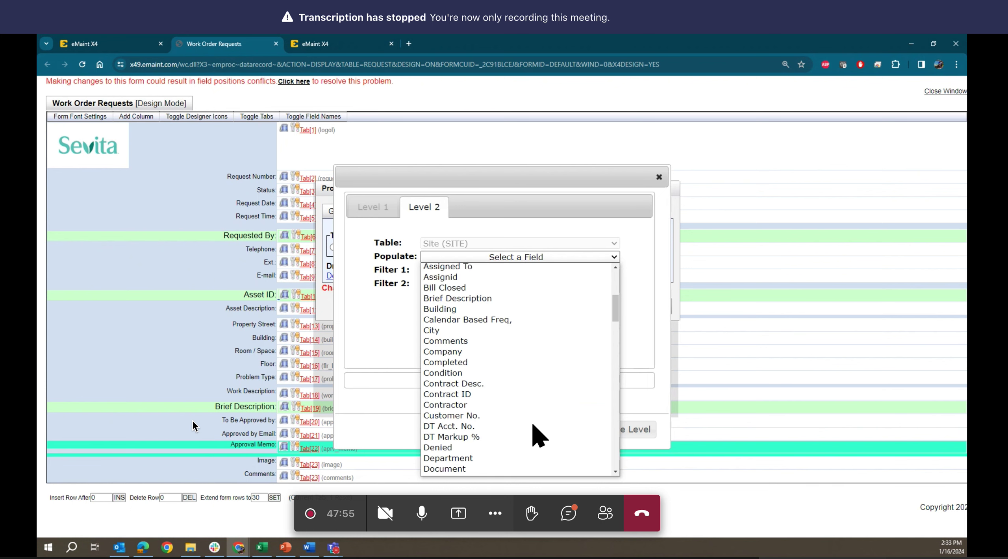
pyautogui.click(508, 333)
pyautogui.click(493, 285)
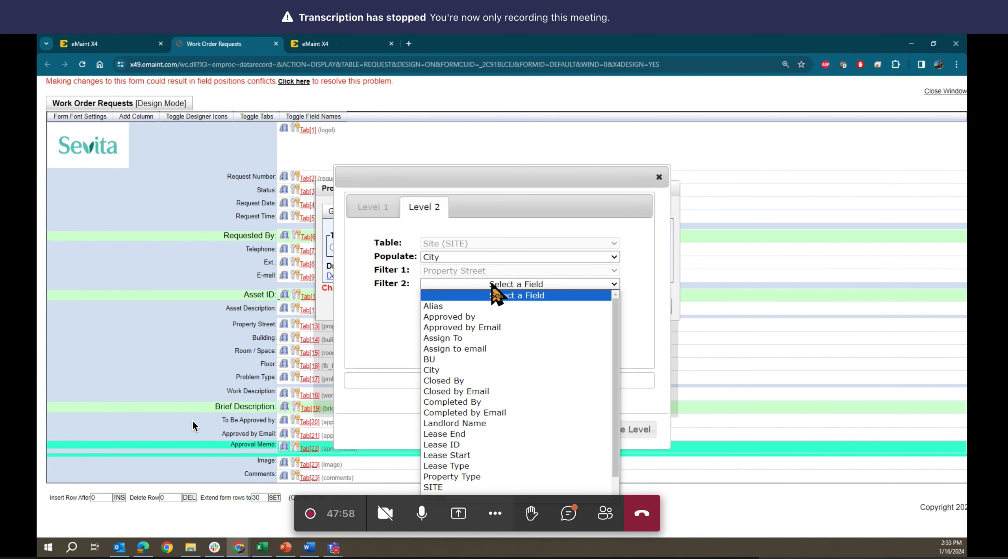
pyautogui.click(519, 370)
# - Add Level 3 populating State, filtered by State, then save the drill-down definition
pyautogui.click(564, 430)
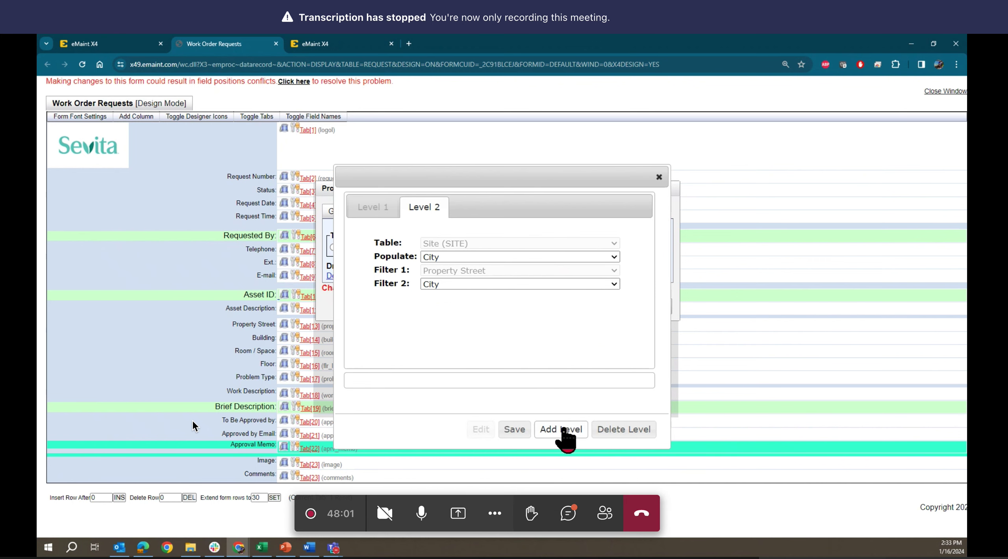
pyautogui.click(126, 39)
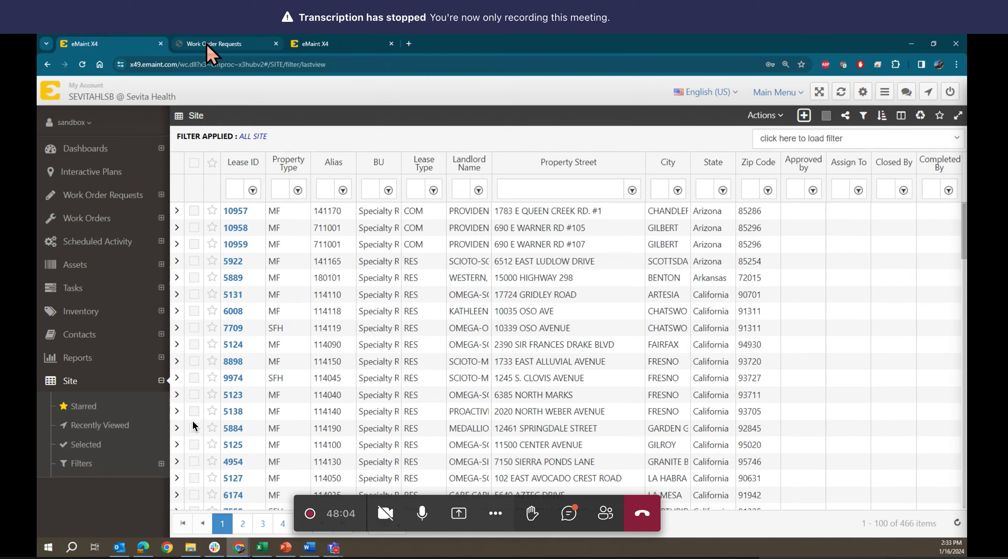
pyautogui.click(206, 43)
pyautogui.click(509, 257)
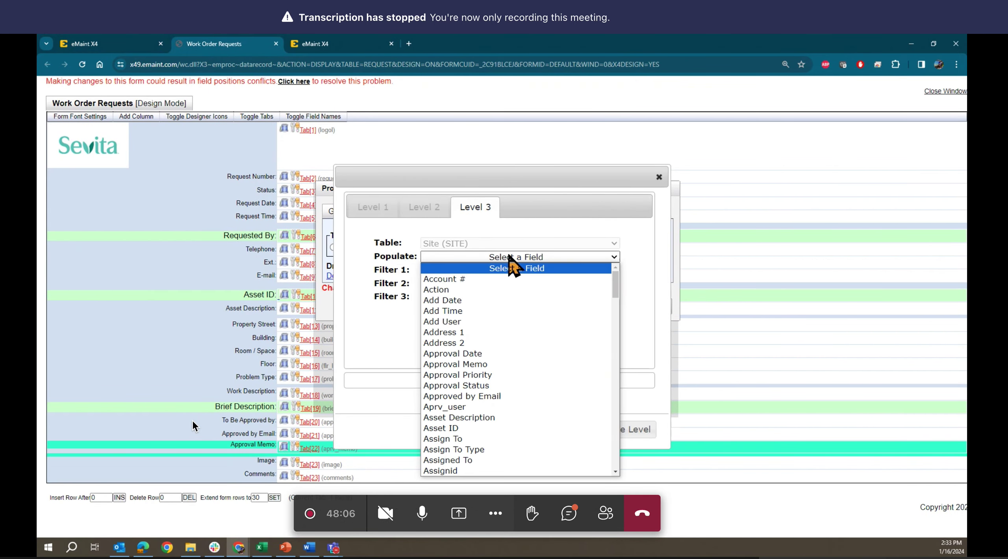
pyautogui.scroll(-15, 561, 439)
pyautogui.scroll(-8, 557, 436)
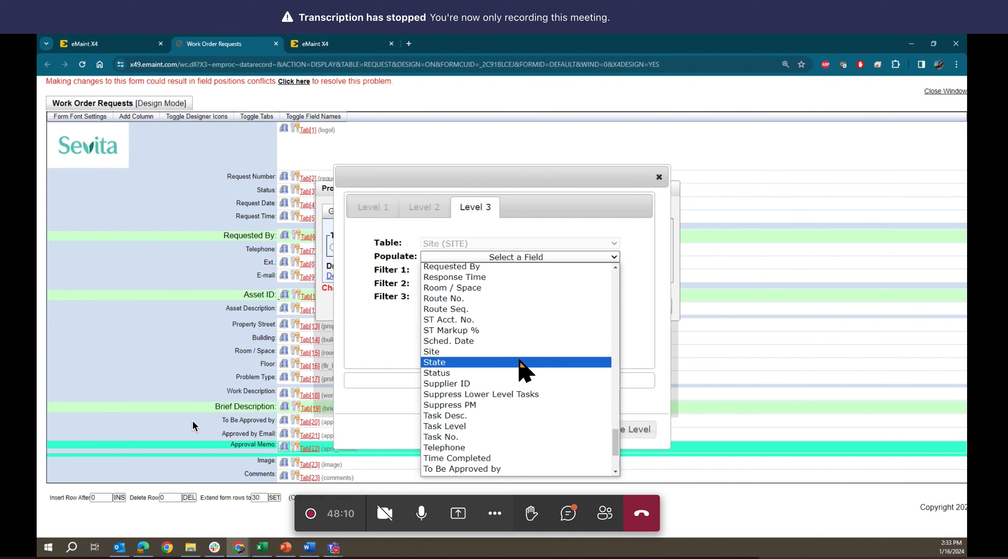
pyautogui.click(523, 363)
pyautogui.click(513, 296)
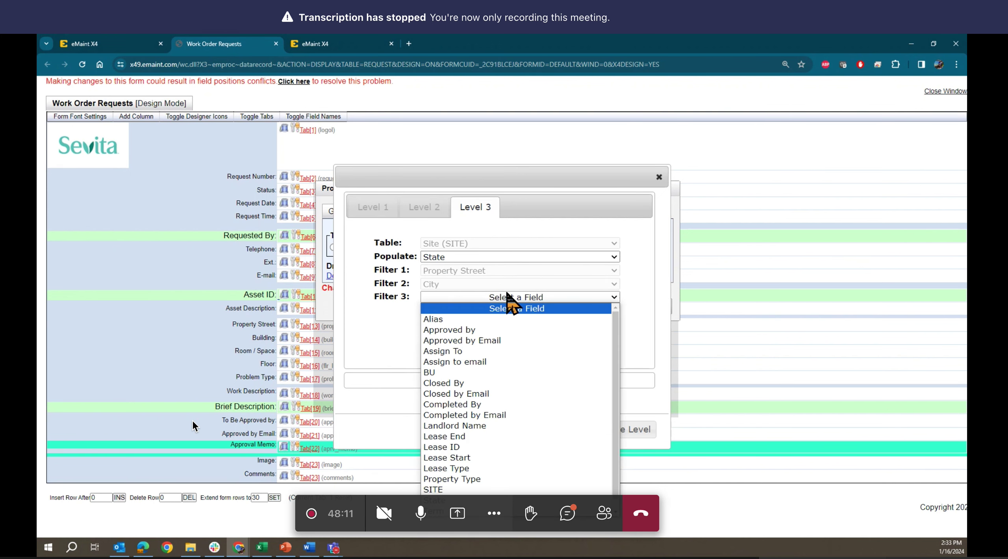
pyautogui.click(556, 502)
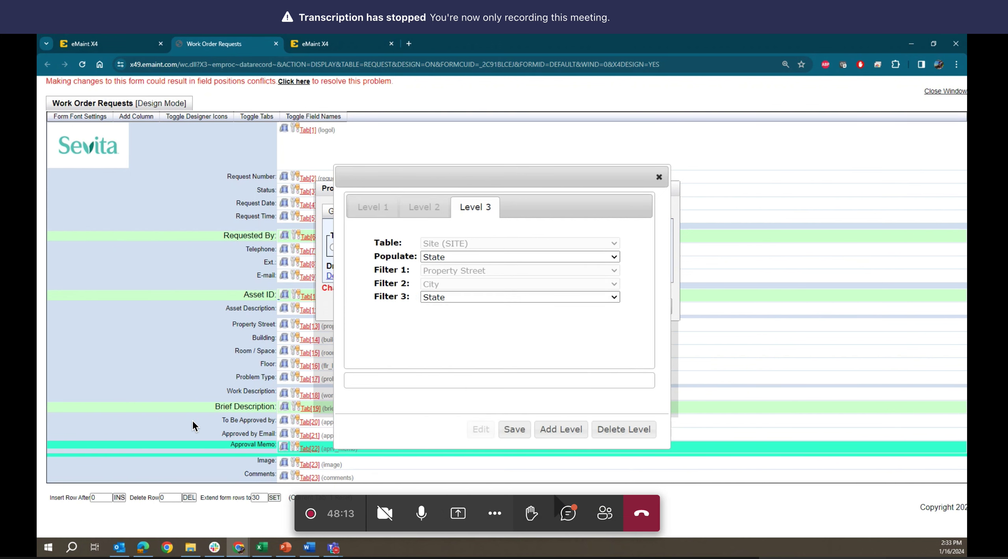
pyautogui.click(514, 430)
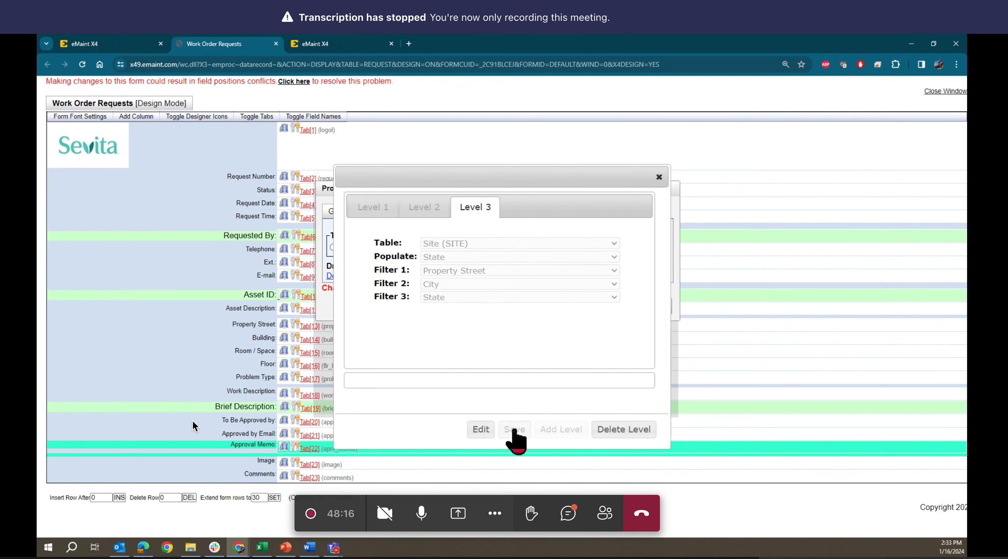
pyautogui.click(659, 177)
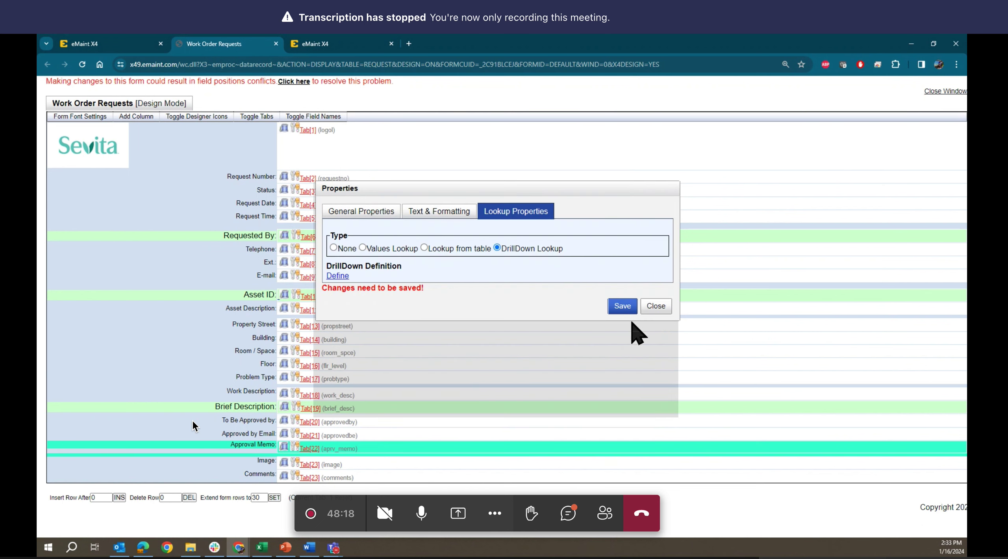
# - Save and close the drill-down field properties, then open the full Work Order Requests list
pyautogui.click(619, 310)
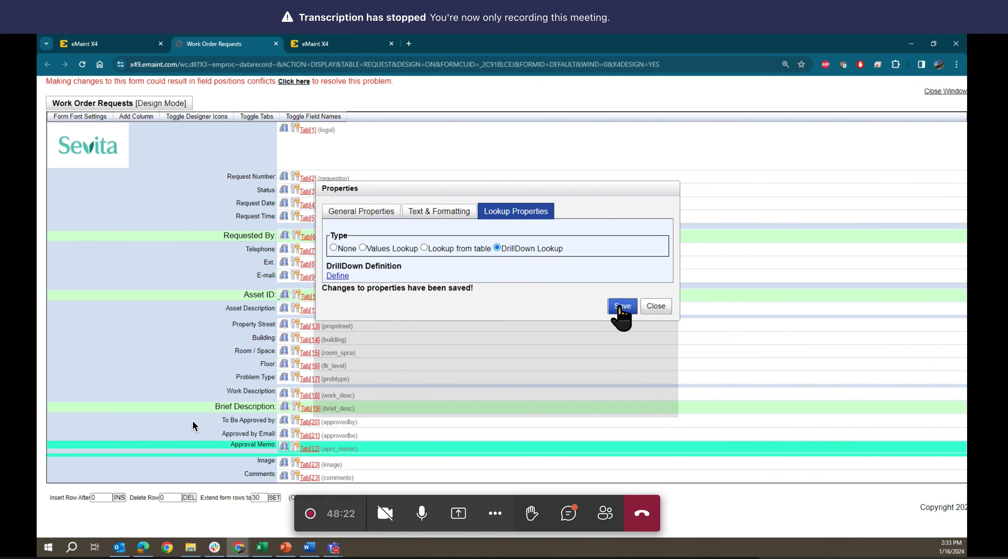
pyautogui.click(656, 308)
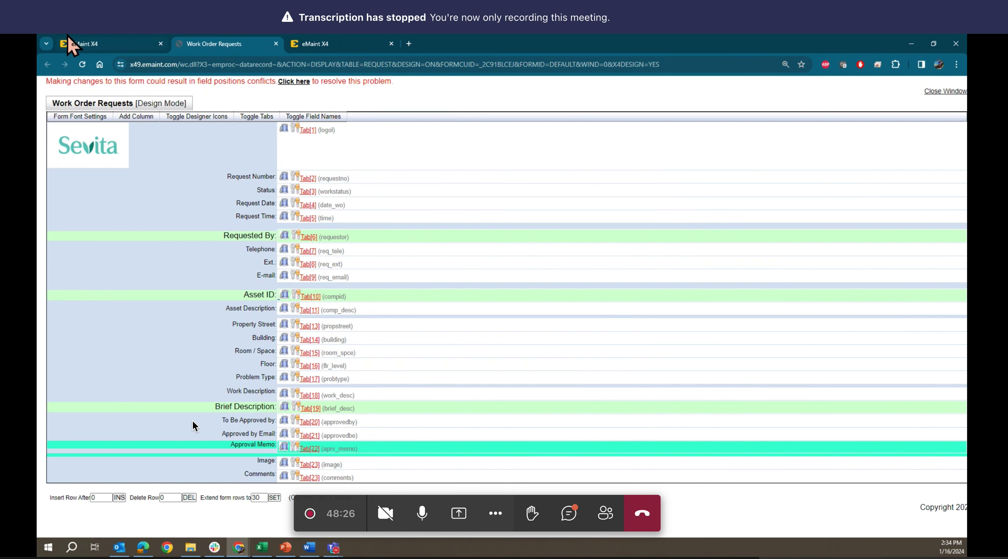
pyautogui.click(69, 40)
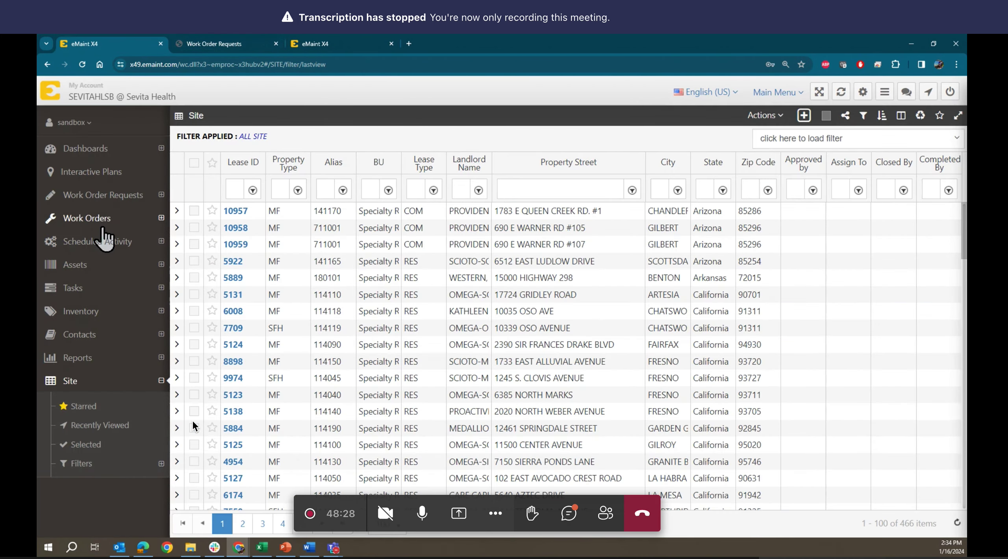
pyautogui.click(115, 199)
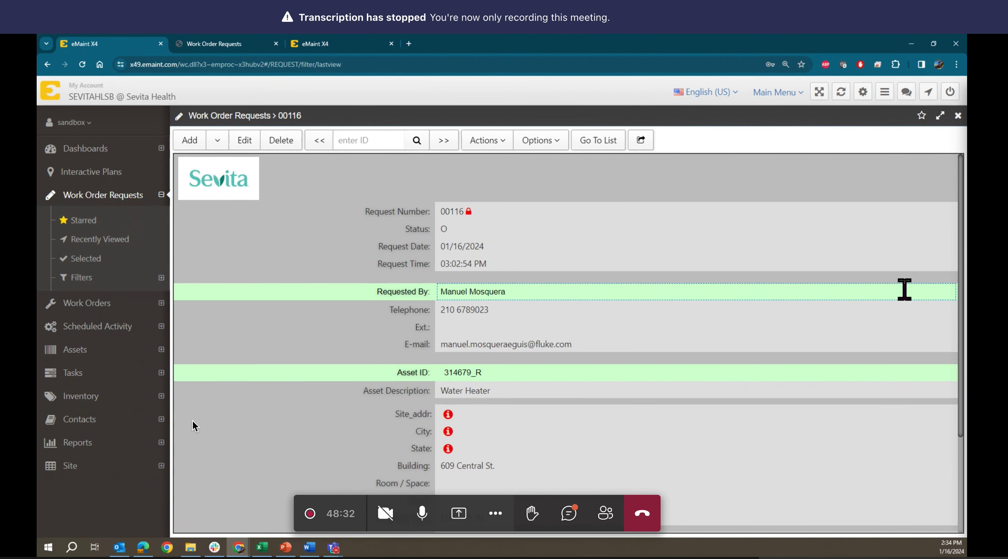
pyautogui.click(598, 142)
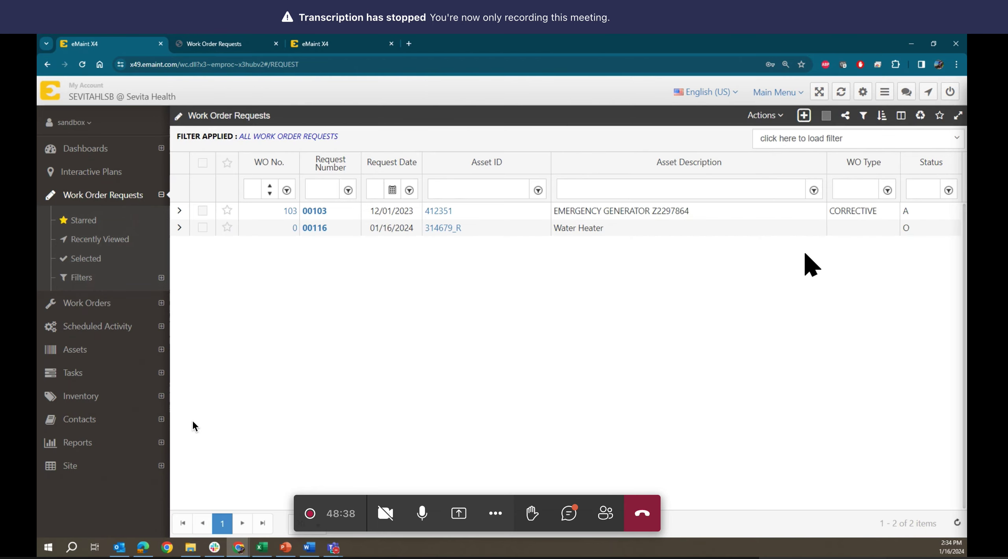
pyautogui.click(804, 116)
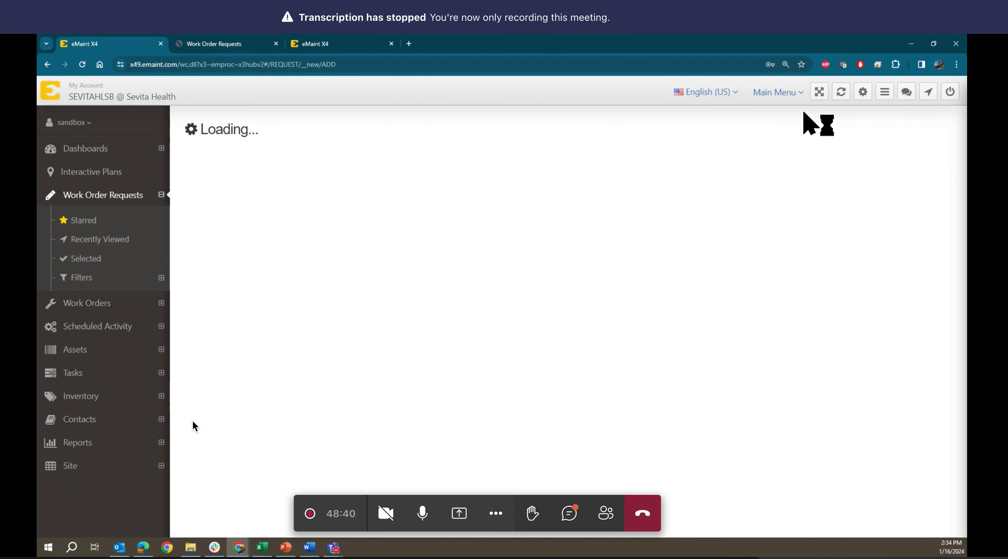
pyautogui.scroll(-5, 531, 333)
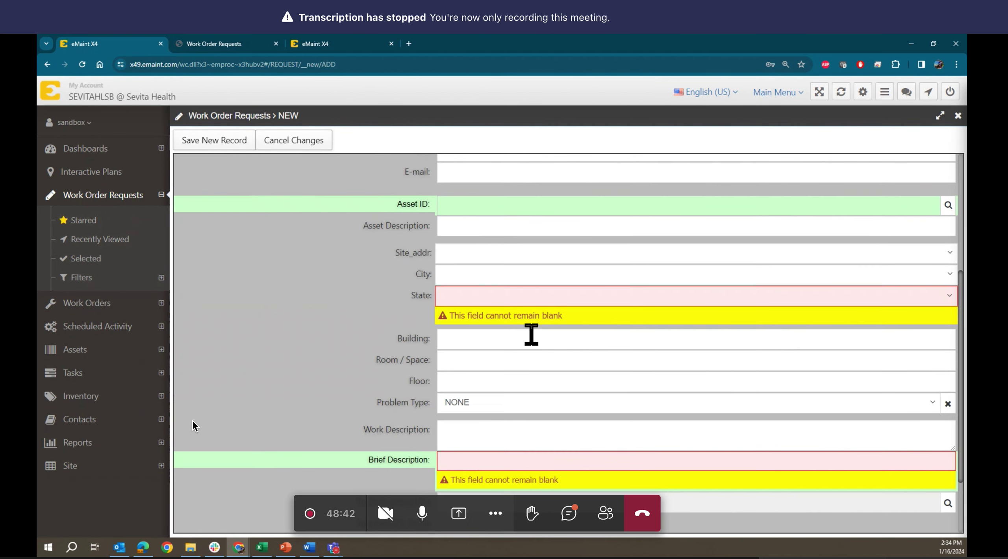
pyautogui.scroll(-1, 532, 333)
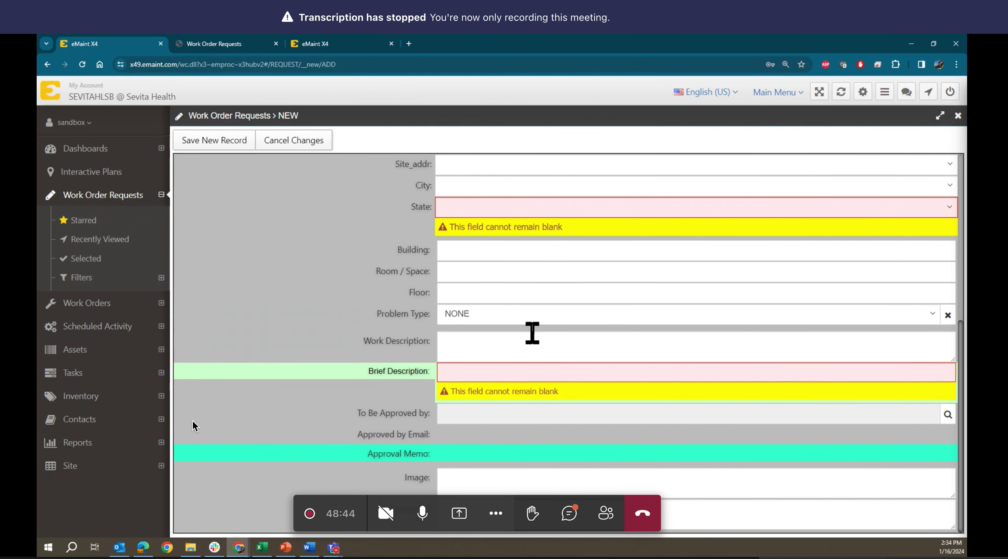
pyautogui.scroll(1, 535, 334)
pyautogui.scroll(1, 537, 334)
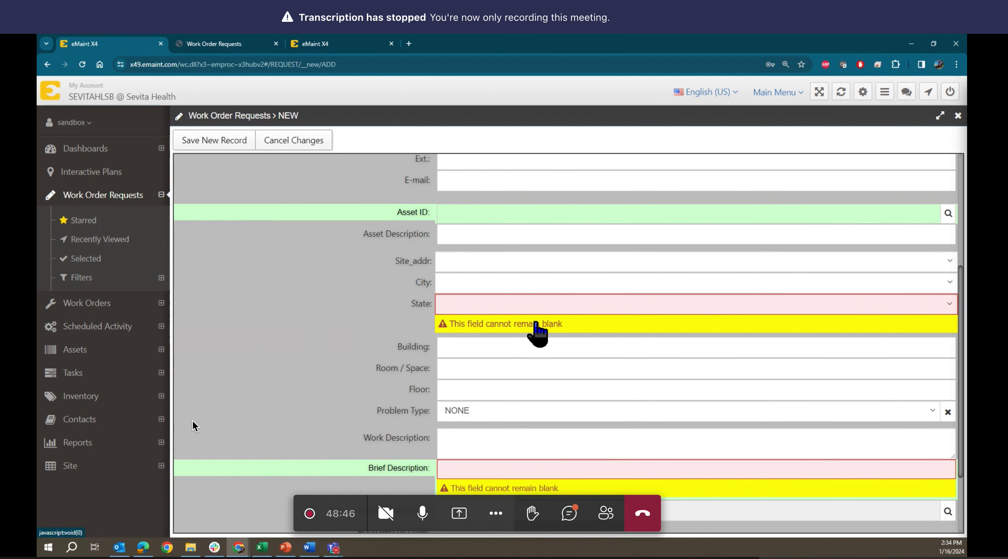
pyautogui.click(553, 262)
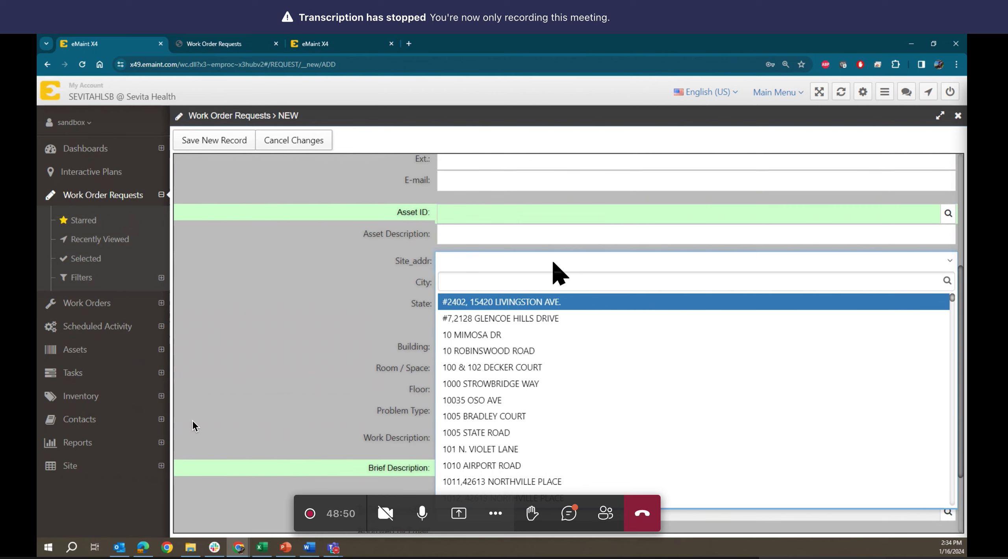
pyautogui.write('17')
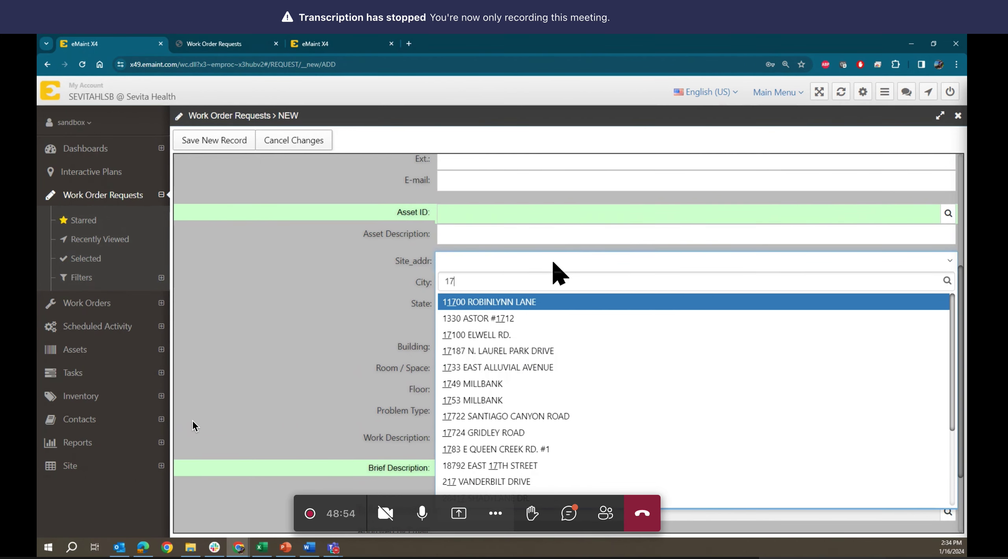
pyautogui.write('38')
pyautogui.press('BackSpace')
pyautogui.press('BackSpace')
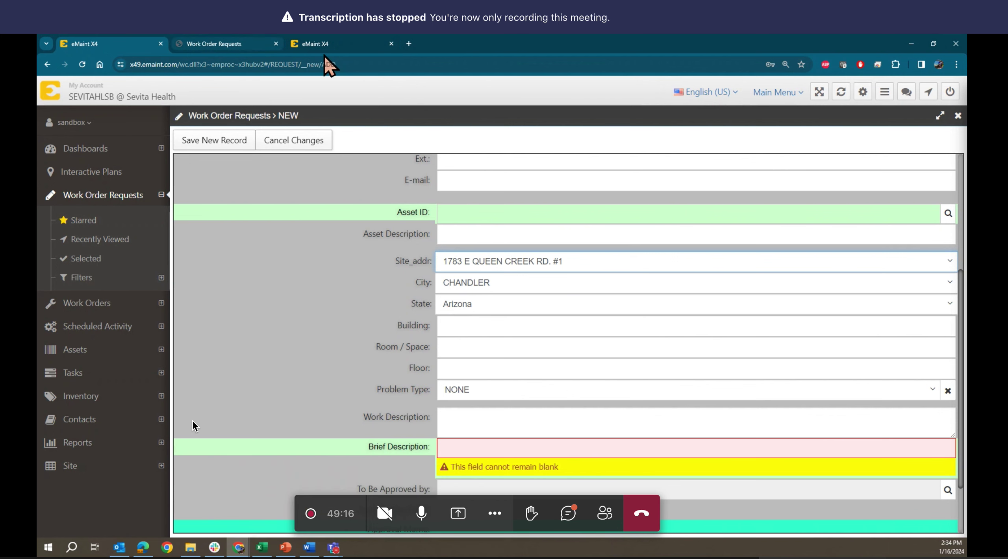
# - Switch to the other eMaint window and cancel its unsaved new request, revealing request 00103
pyautogui.moveTo(239, 548)
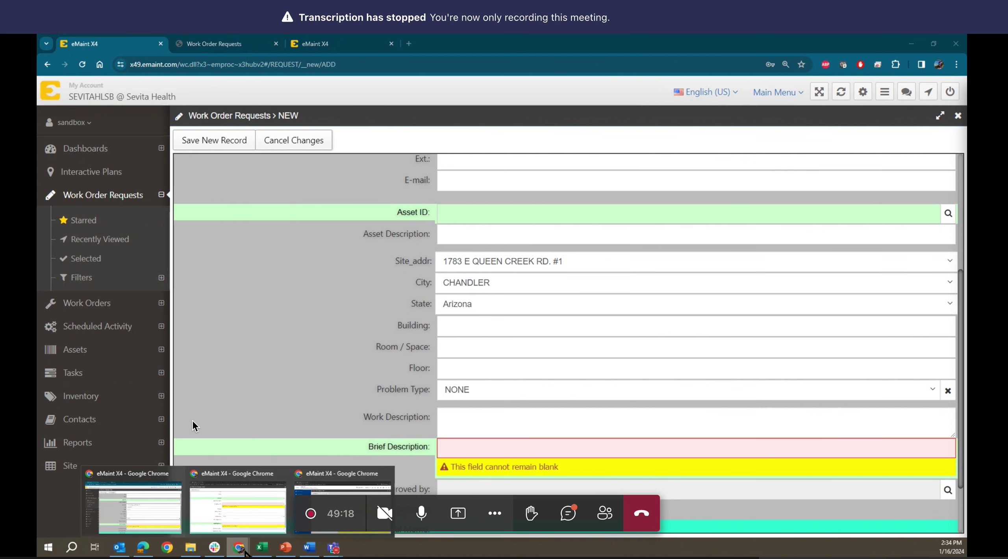
pyautogui.moveTo(272, 519)
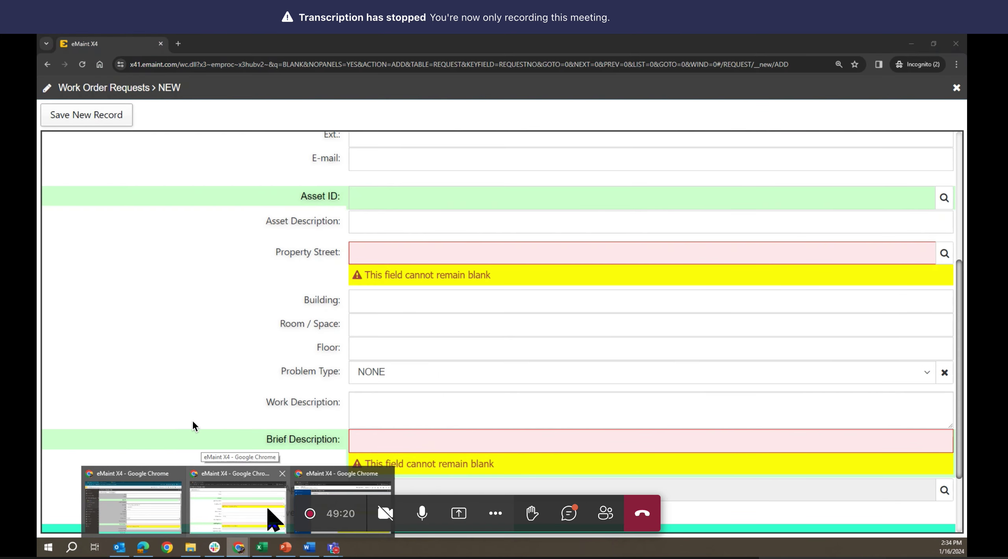
pyautogui.click(269, 512)
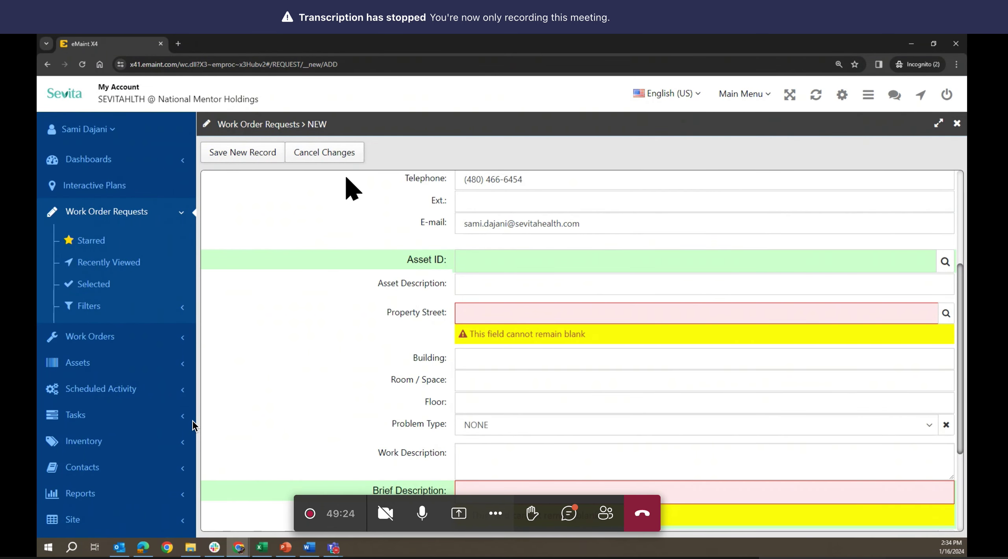
pyautogui.click(330, 159)
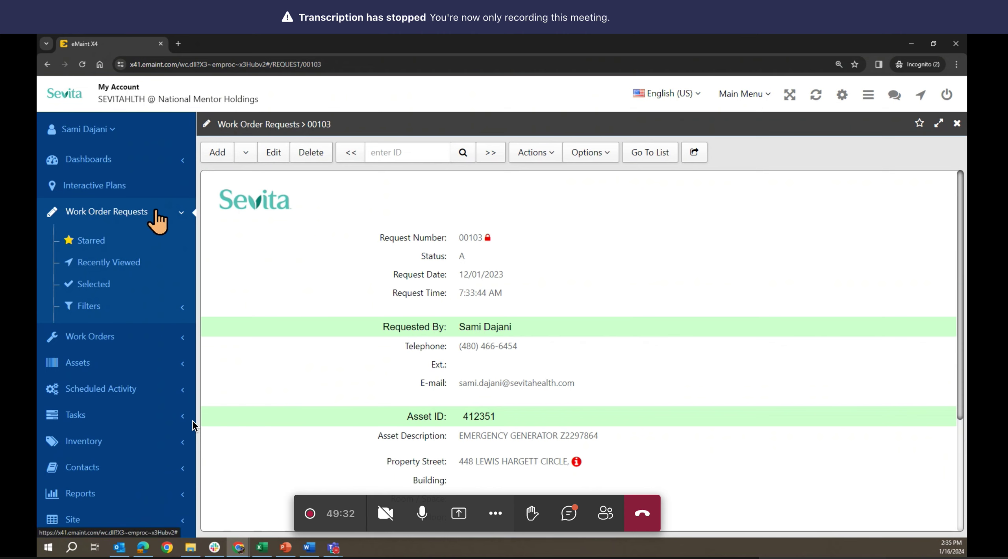
# - Edit the Work Order Requests Default form via Manage Forms and open Property Street's properties
pyautogui.click(83, 130)
pyautogui.click(166, 130)
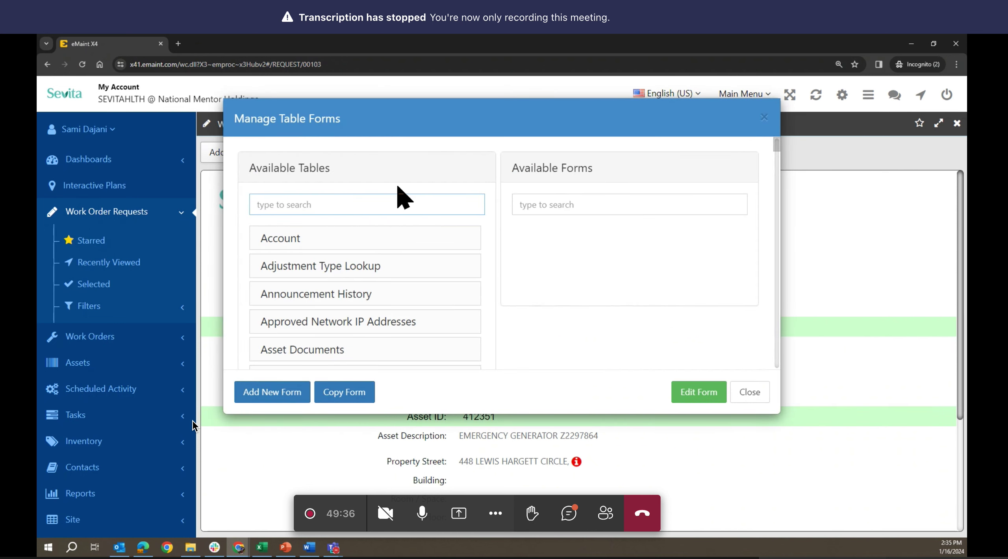
pyautogui.click(367, 203)
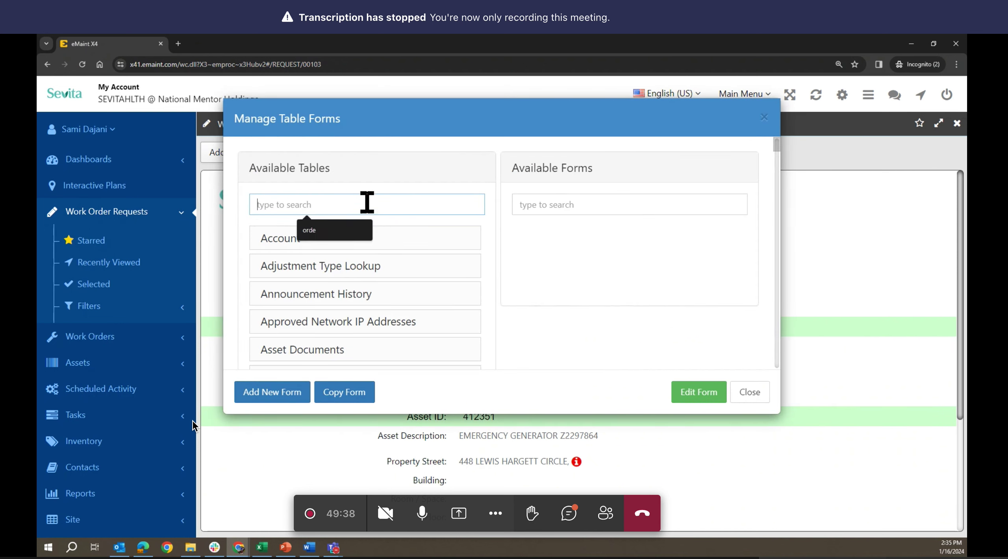
pyautogui.write('requ')
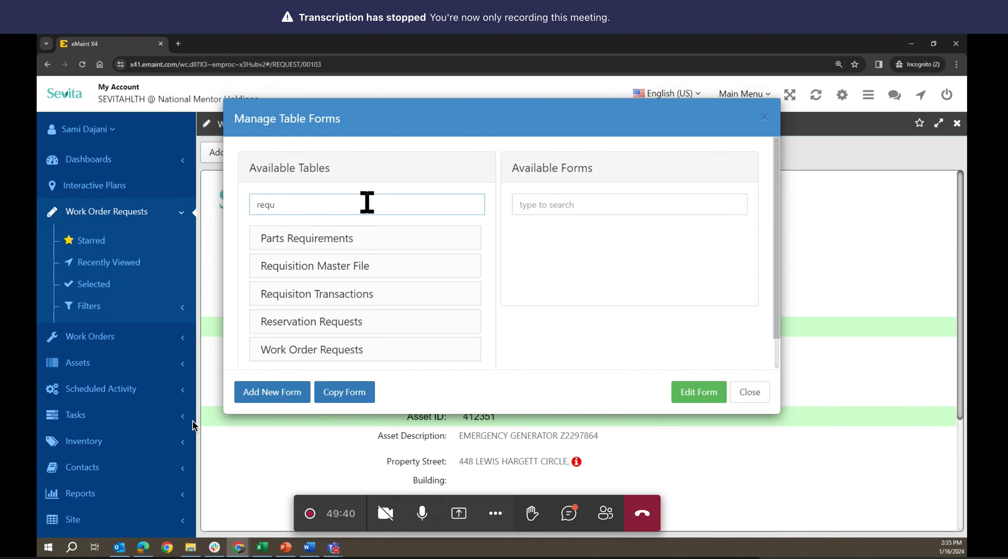
pyautogui.click(378, 349)
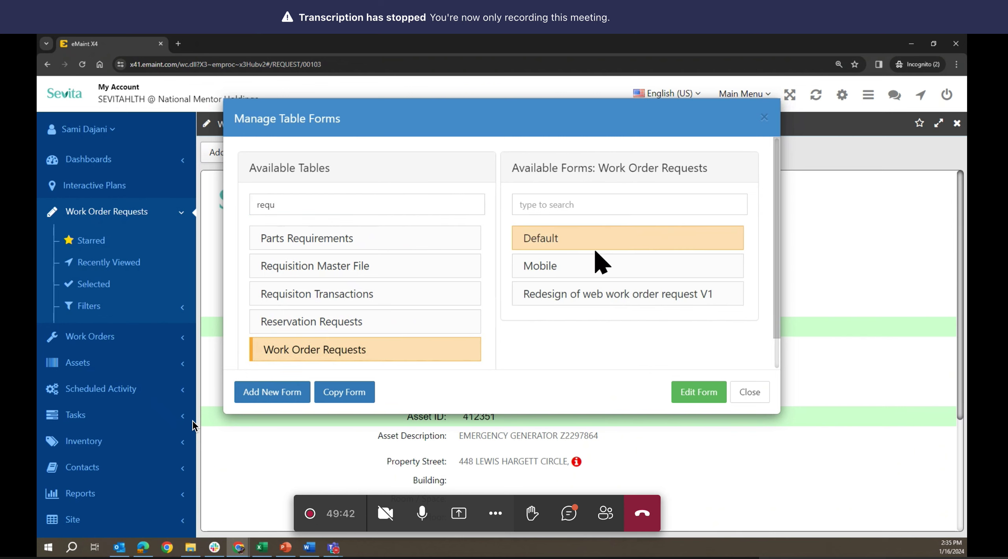
pyautogui.click(693, 398)
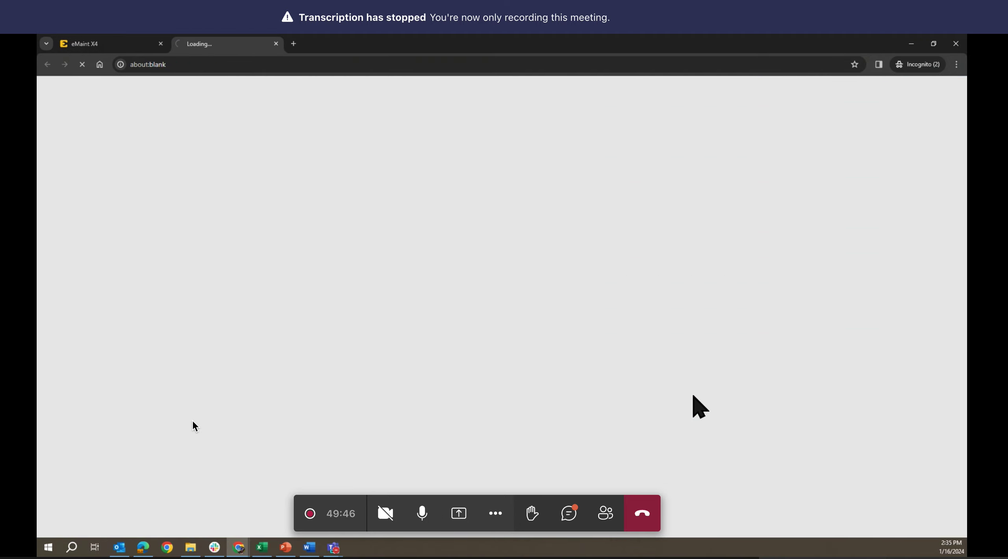
pyautogui.scroll(-2, 599, 343)
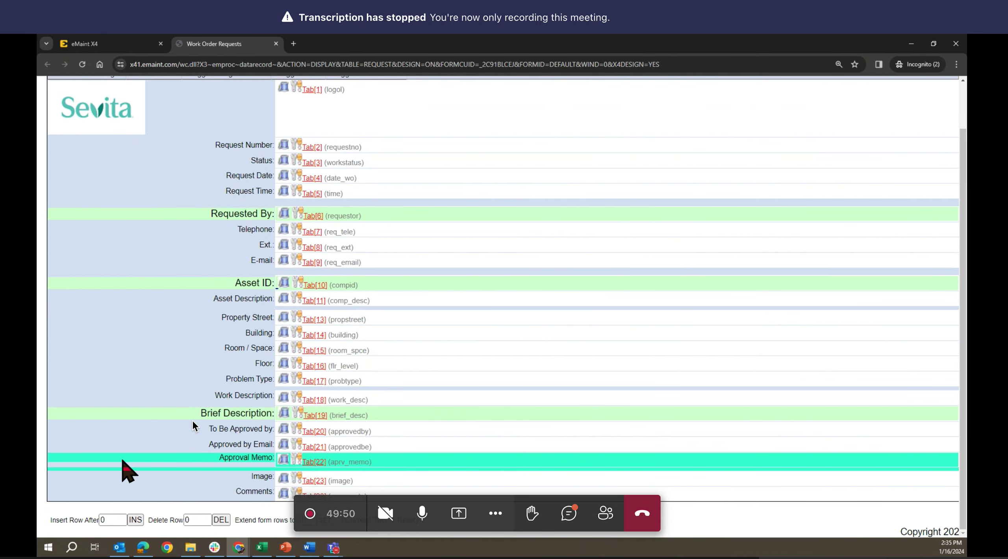
pyautogui.click(298, 316)
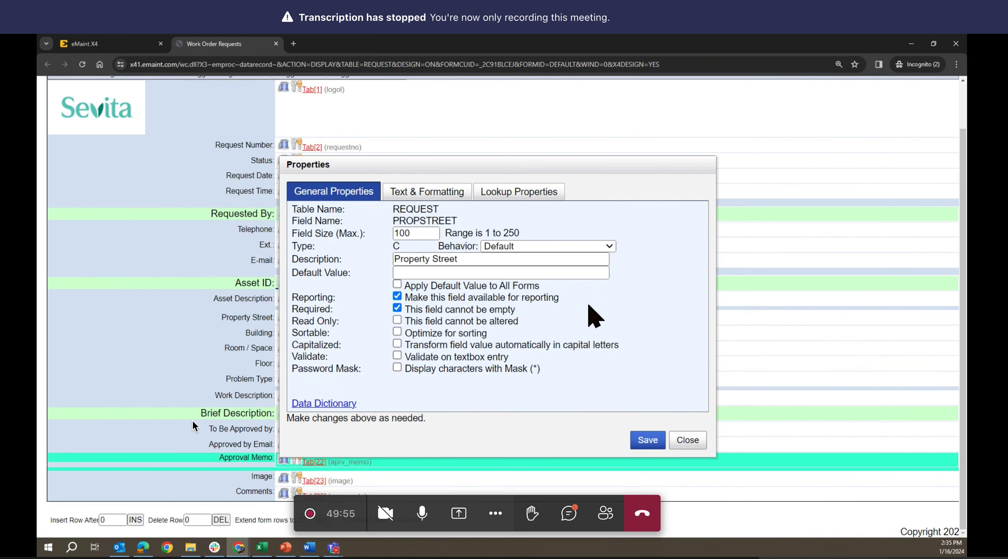
# - Make Property Street a drill-down lookup: level 1 populates Site_addr from Site, filtered by Property Street
pyautogui.click(517, 196)
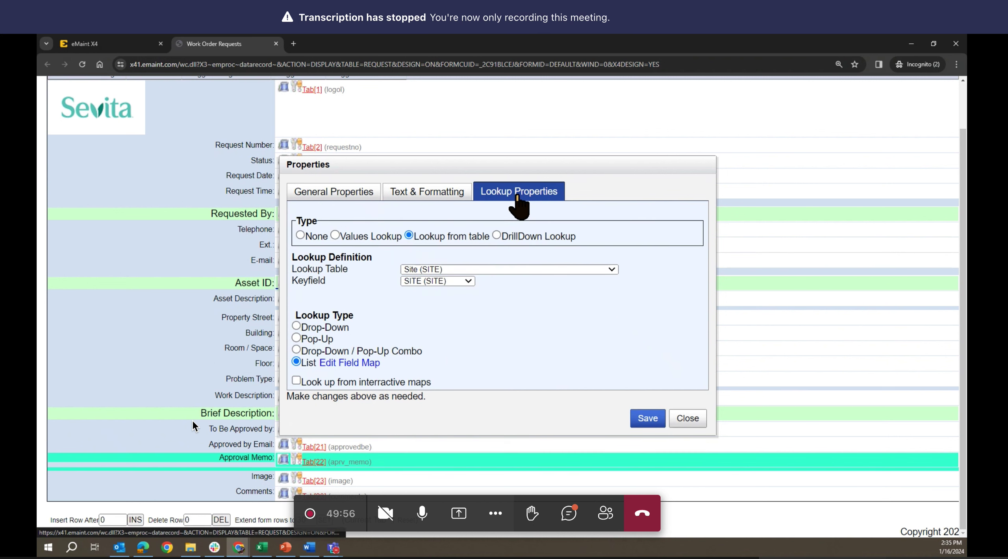
pyautogui.click(496, 235)
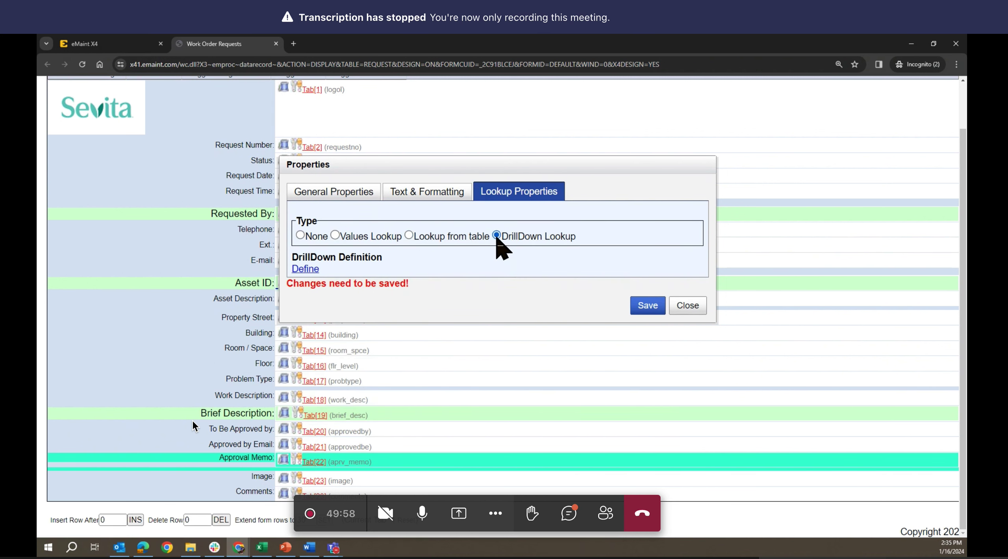
pyautogui.click(306, 269)
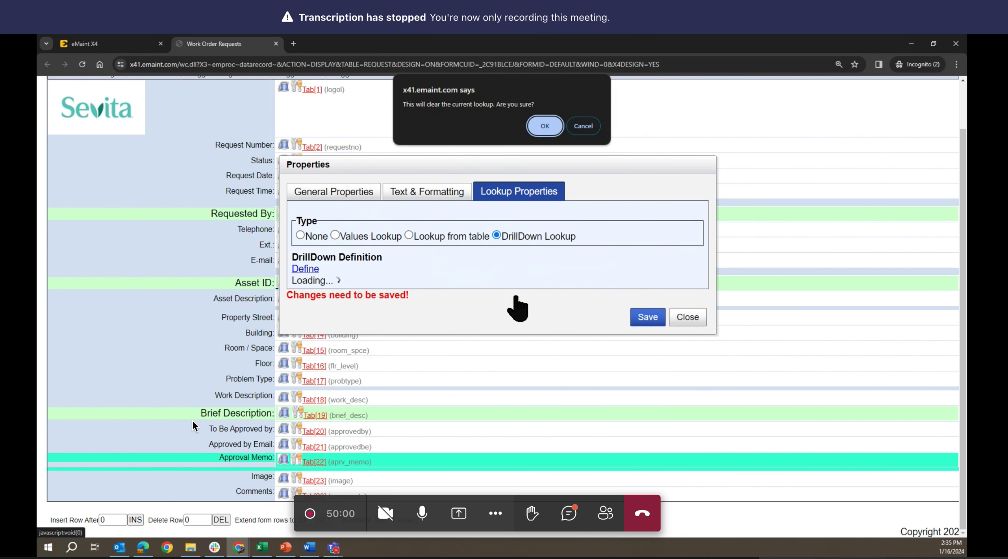
pyautogui.click(543, 125)
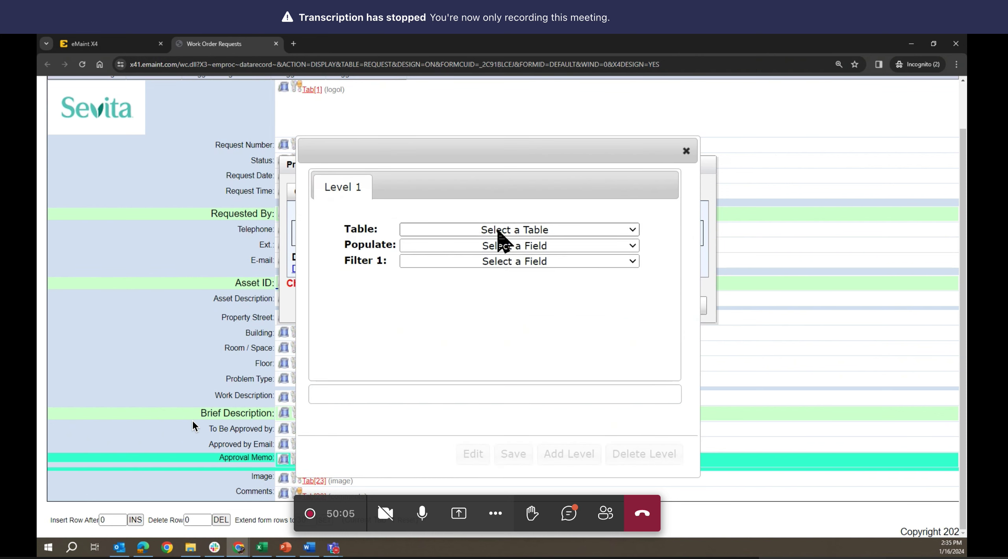
pyautogui.click(498, 231)
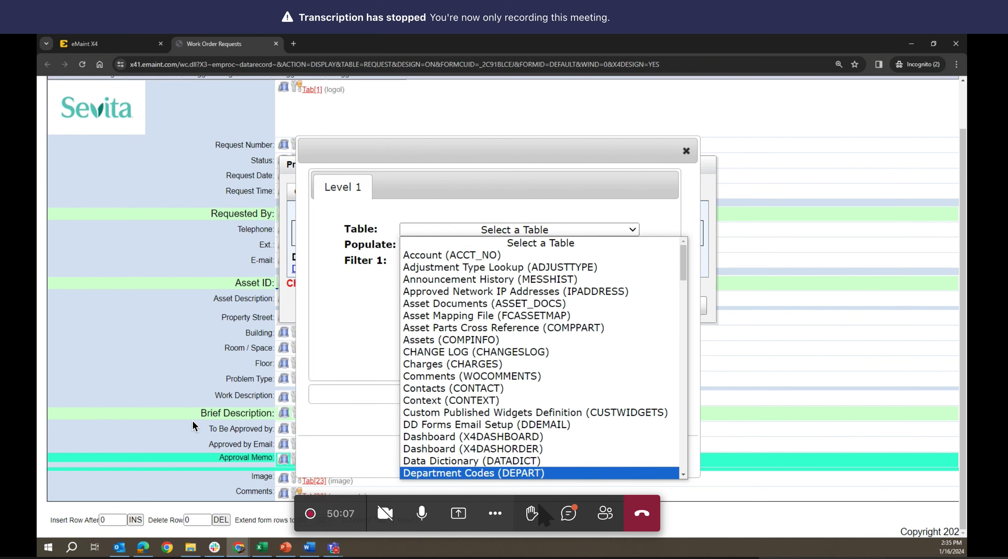
pyautogui.scroll(-15, 546, 437)
pyautogui.scroll(8, 545, 439)
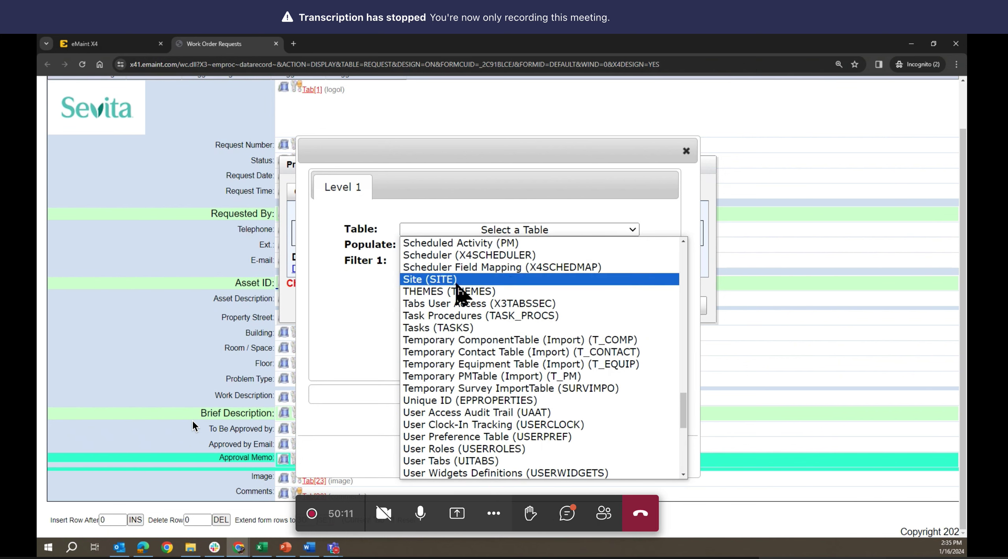
pyautogui.click(456, 281)
pyautogui.click(457, 247)
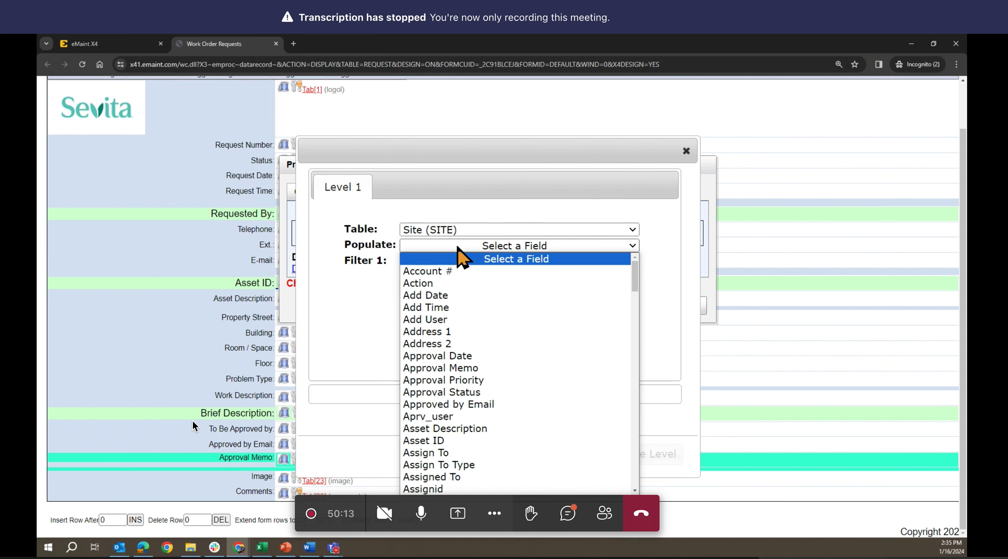
pyautogui.scroll(-20, 511, 346)
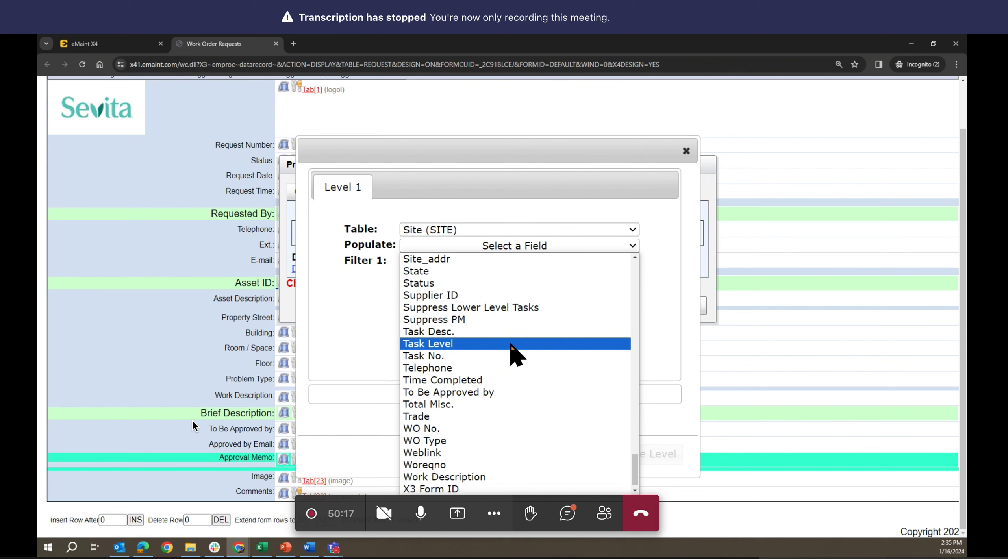
pyautogui.scroll(3, 511, 345)
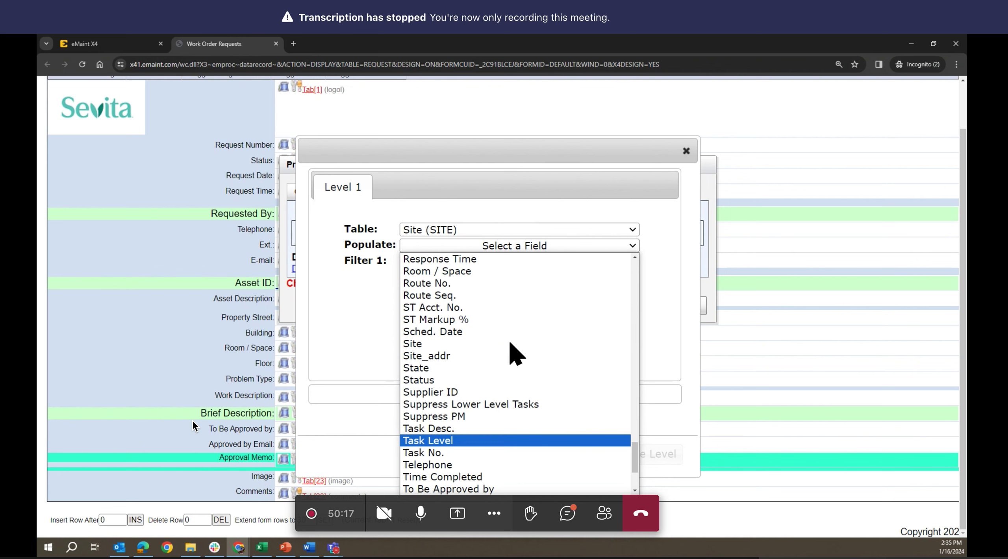
pyautogui.click(444, 356)
pyautogui.click(474, 261)
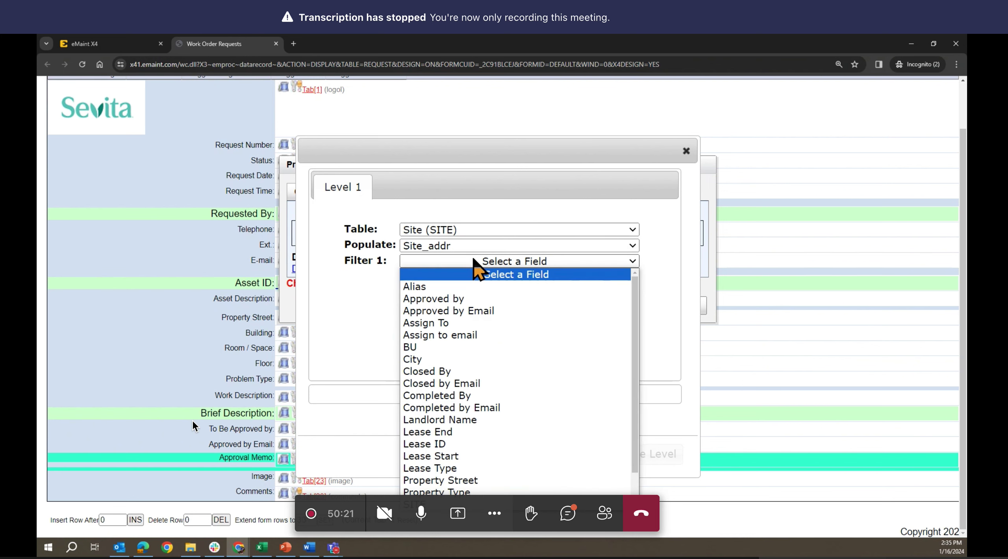
pyautogui.click(469, 482)
# - Add drill-down level 2 populating City, with City as Filter 2
pyautogui.click(553, 452)
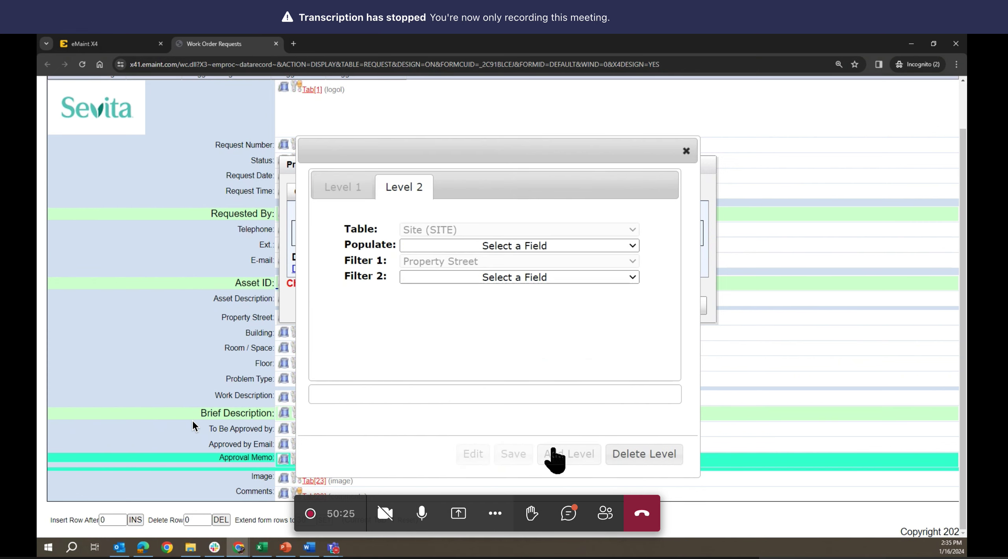
pyautogui.click(481, 245)
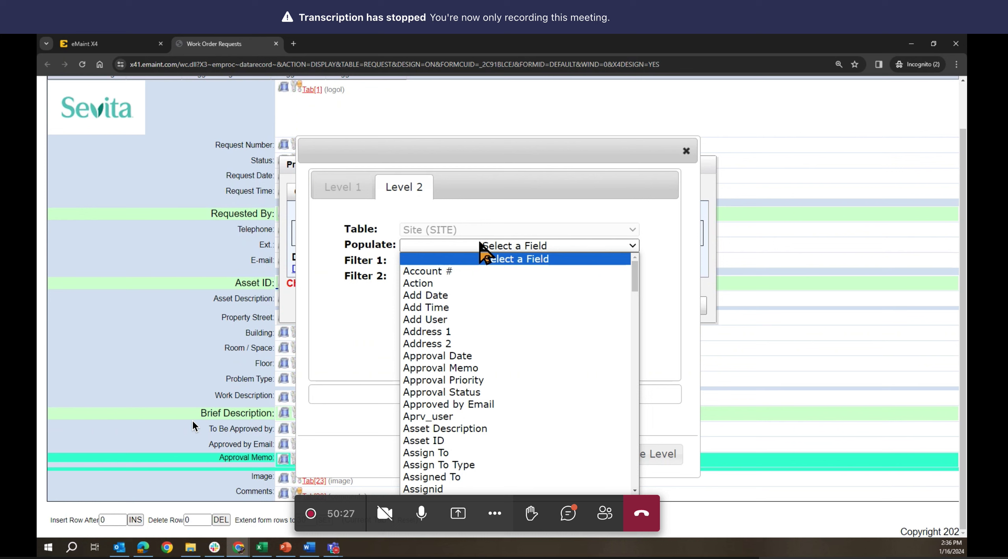
pyautogui.scroll(-10, 523, 409)
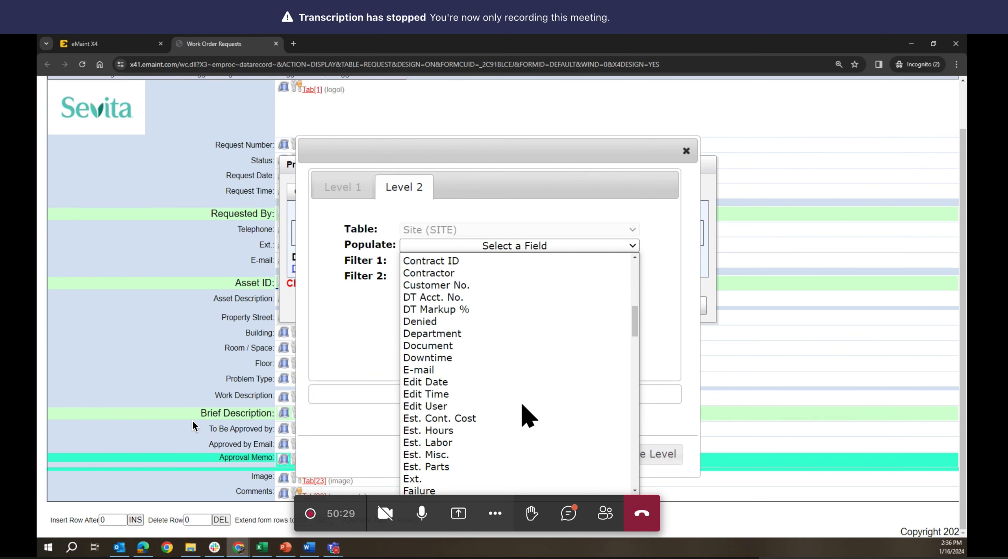
pyautogui.scroll(3, 520, 394)
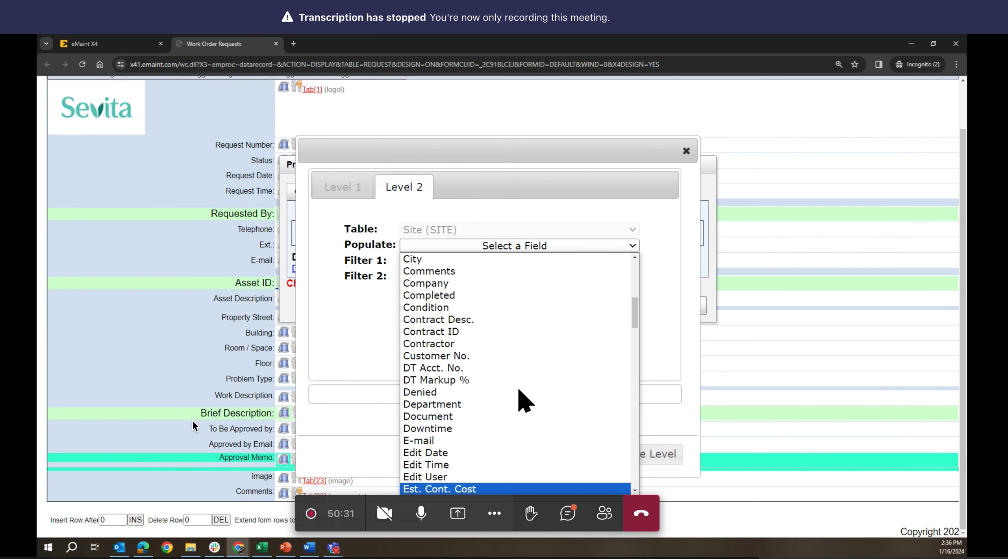
pyautogui.click(455, 260)
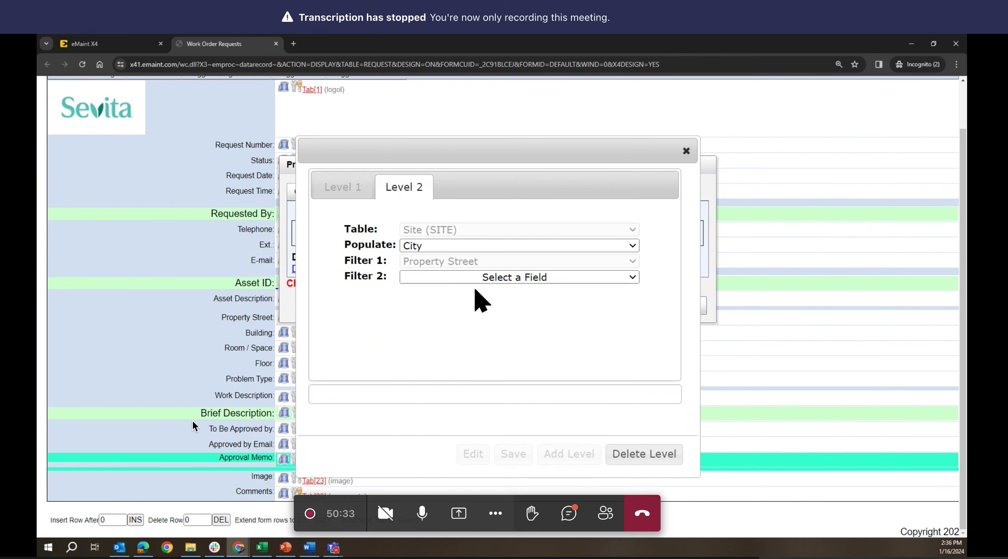
pyautogui.click(479, 278)
pyautogui.click(473, 377)
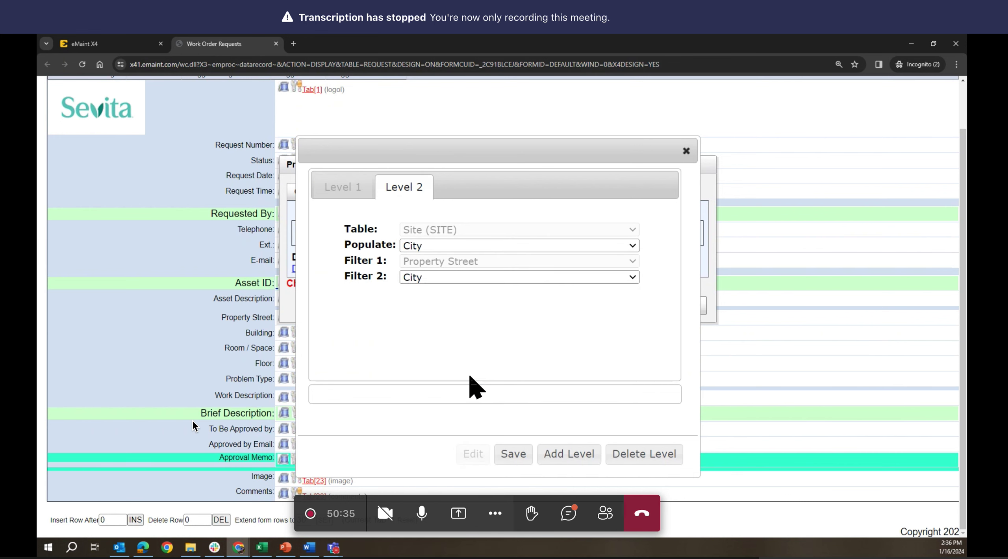
# - Add level 3 populating State, filtered by State, and save the drill-down and field properties
pyautogui.click(575, 459)
pyautogui.click(472, 247)
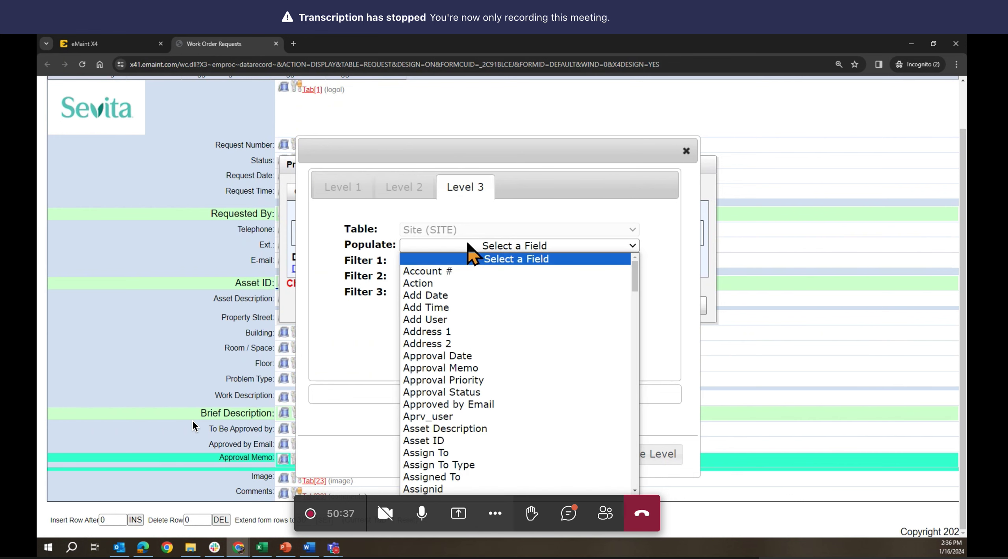
pyautogui.scroll(-12, 514, 405)
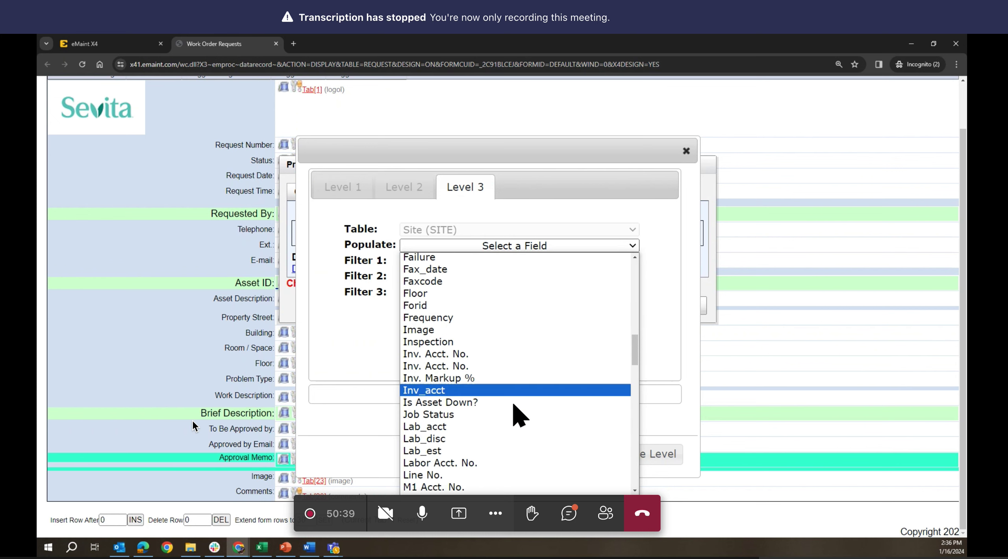
pyautogui.scroll(-10, 514, 405)
pyautogui.click(447, 437)
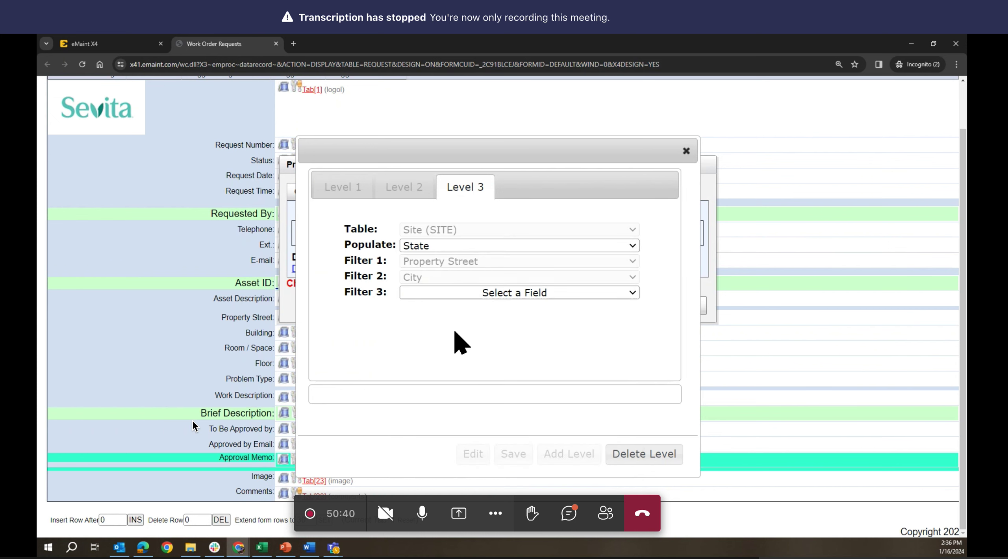
pyautogui.click(462, 292)
pyautogui.scroll(-1, 469, 276)
pyautogui.click(463, 260)
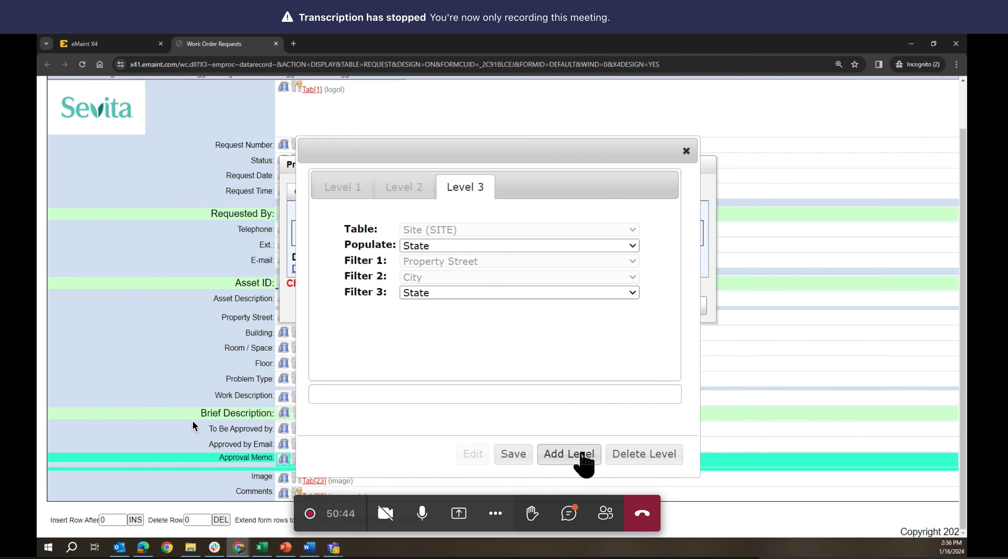
pyautogui.click(504, 454)
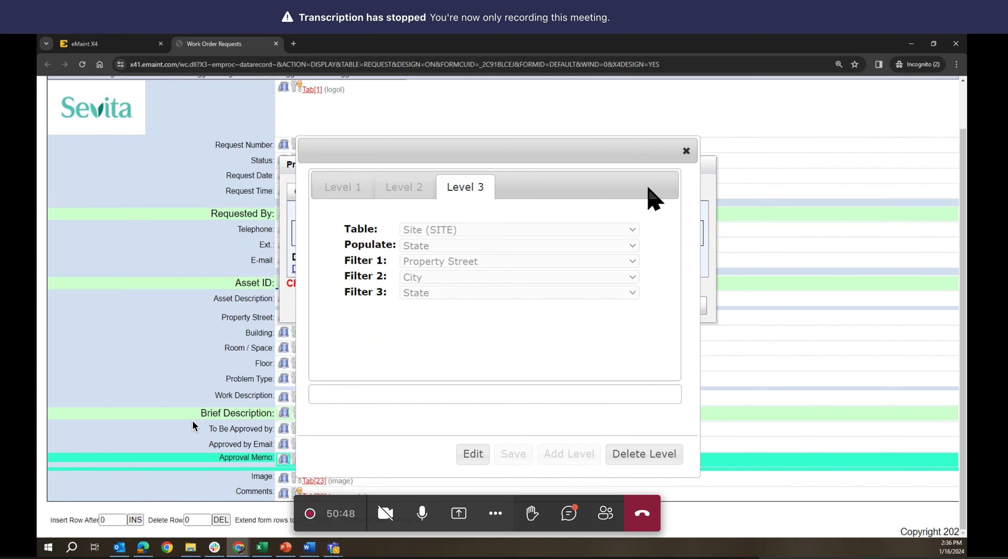
pyautogui.click(686, 153)
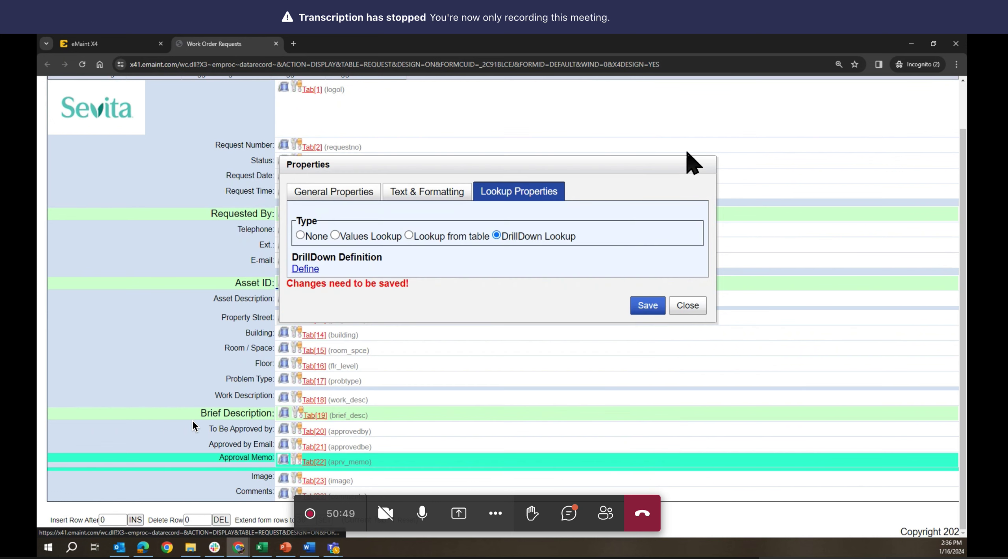
pyautogui.click(642, 309)
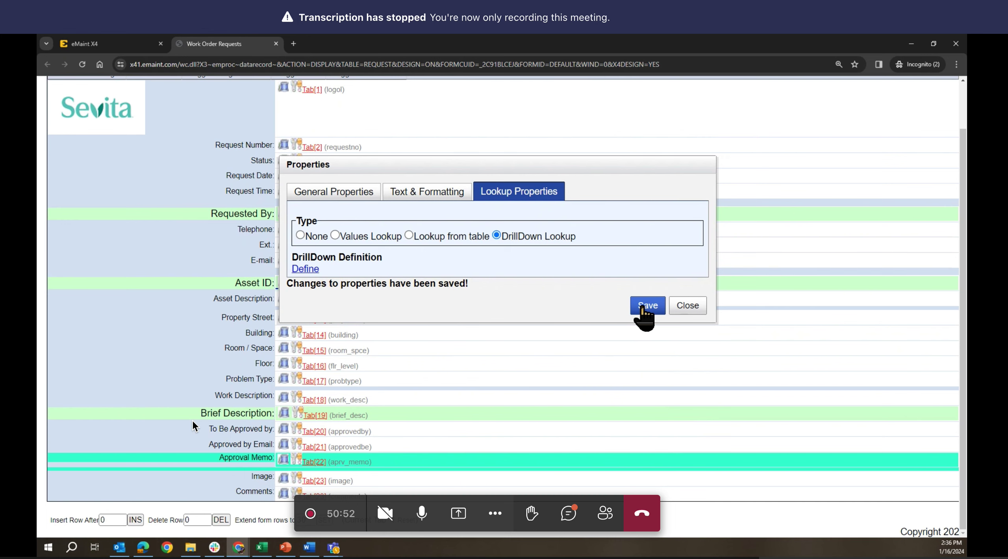
# - Close the Properties dialog, form design page and table forms manager, returning to the requests list
pyautogui.click(690, 311)
pyautogui.click(276, 44)
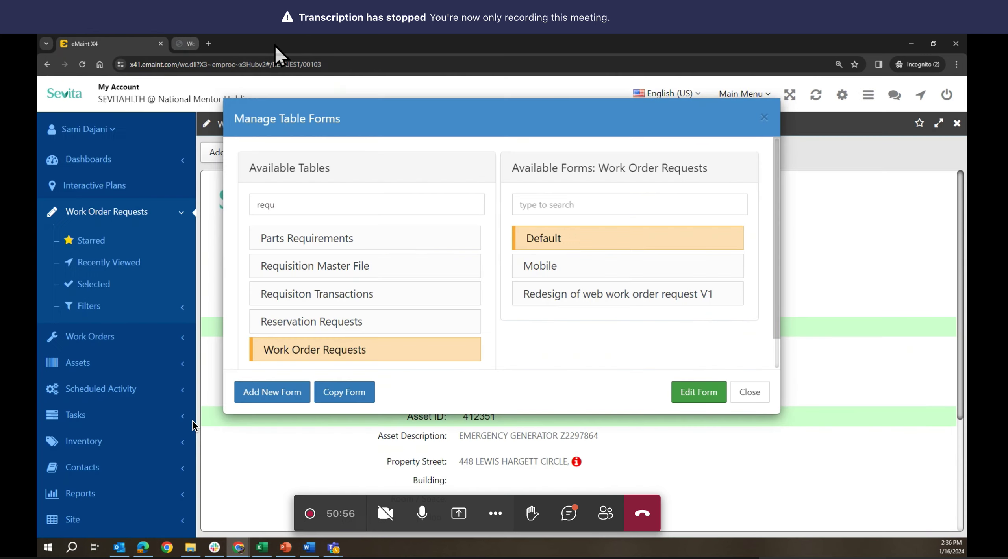
pyautogui.click(750, 391)
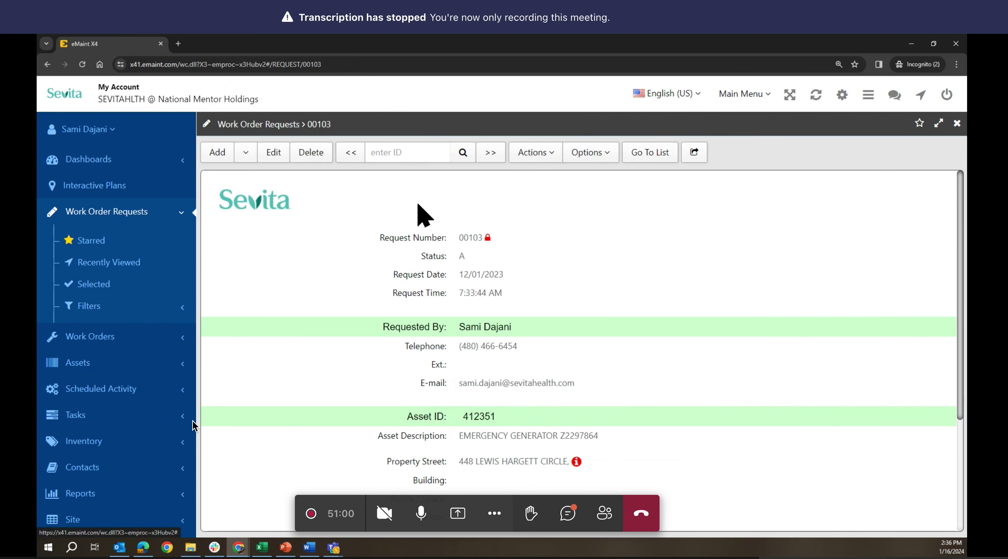
pyautogui.click(650, 154)
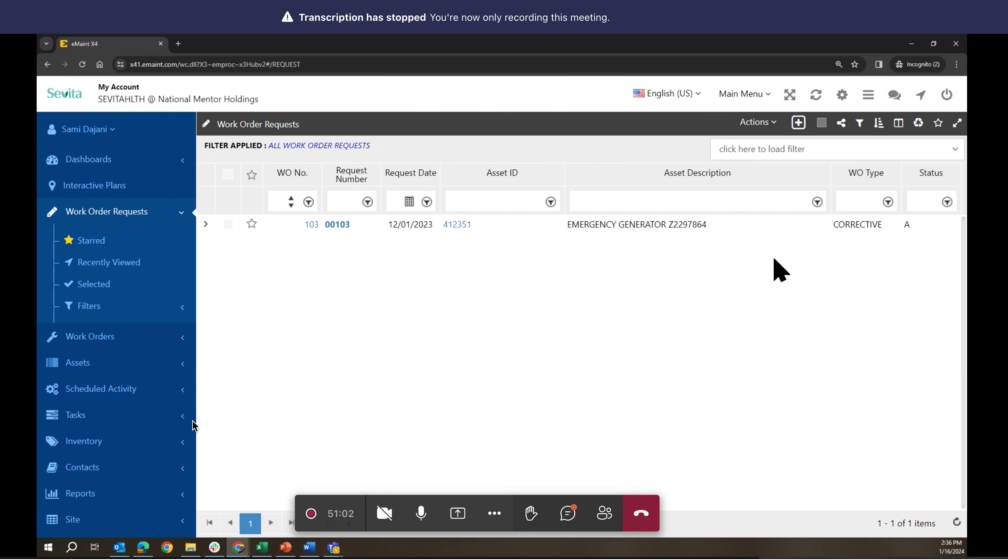
pyautogui.click(798, 123)
pyautogui.scroll(-5, 486, 390)
pyautogui.click(516, 248)
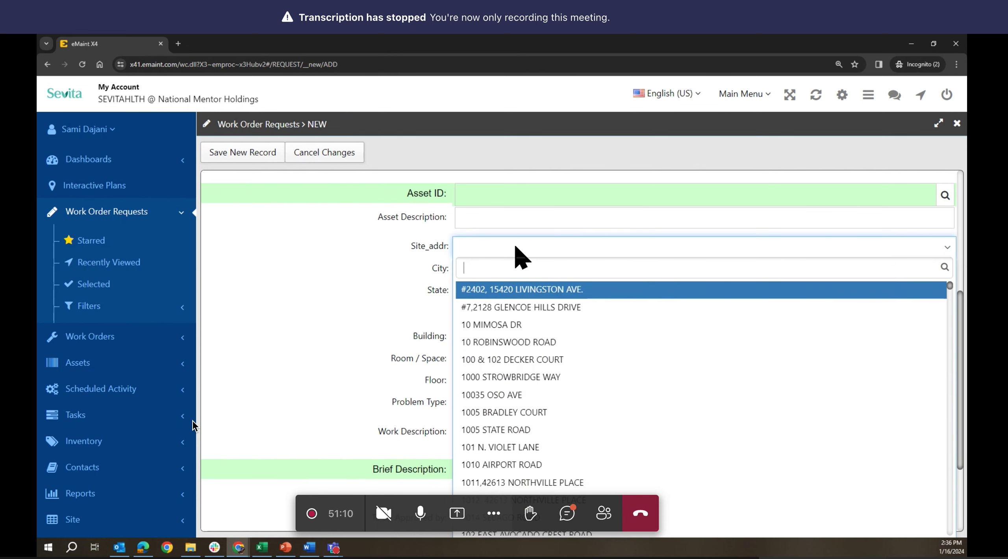
pyautogui.write('100')
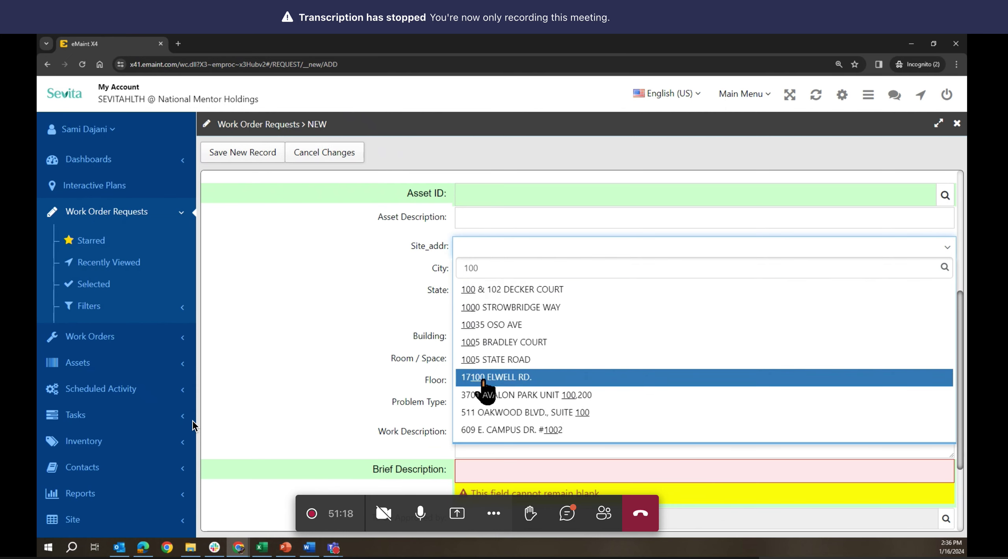
pyautogui.click(494, 329)
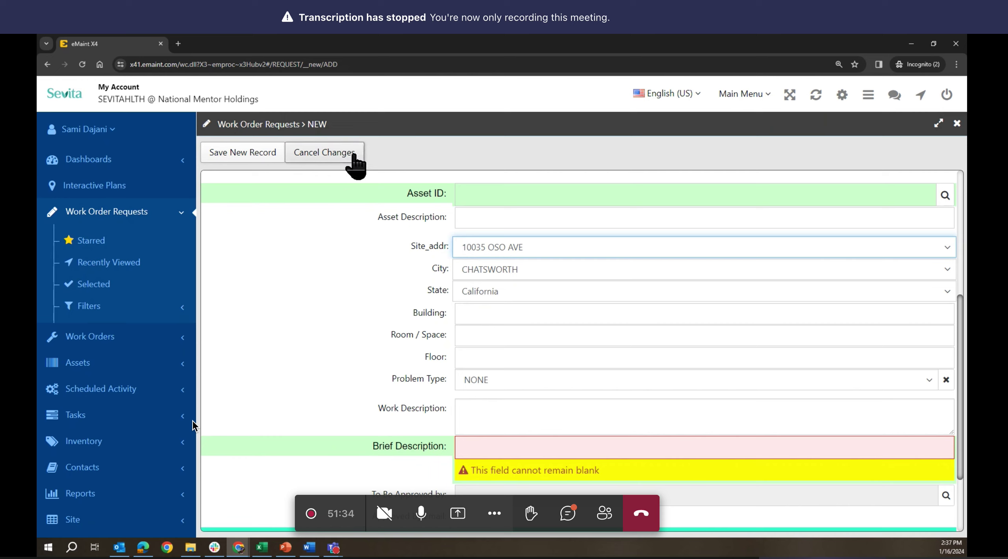
pyautogui.click(331, 155)
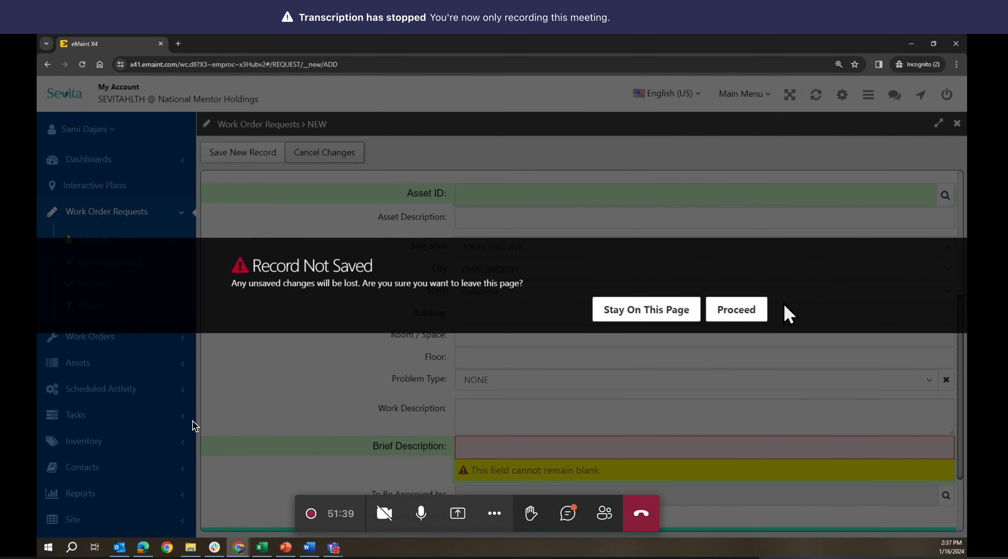
pyautogui.click(736, 310)
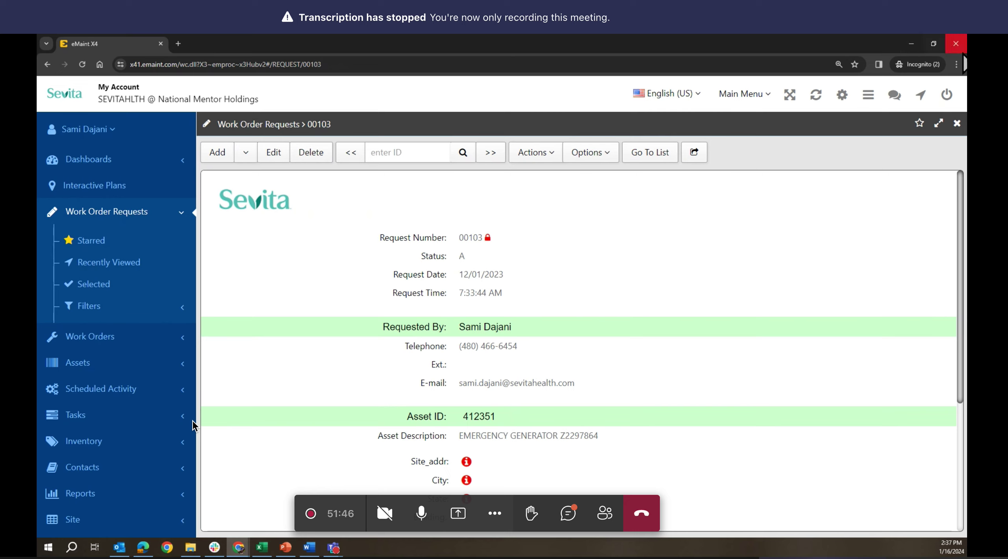
# - Log out of the incognito eMaint session, close that window, and close the extra form design tab
pyautogui.click(946, 94)
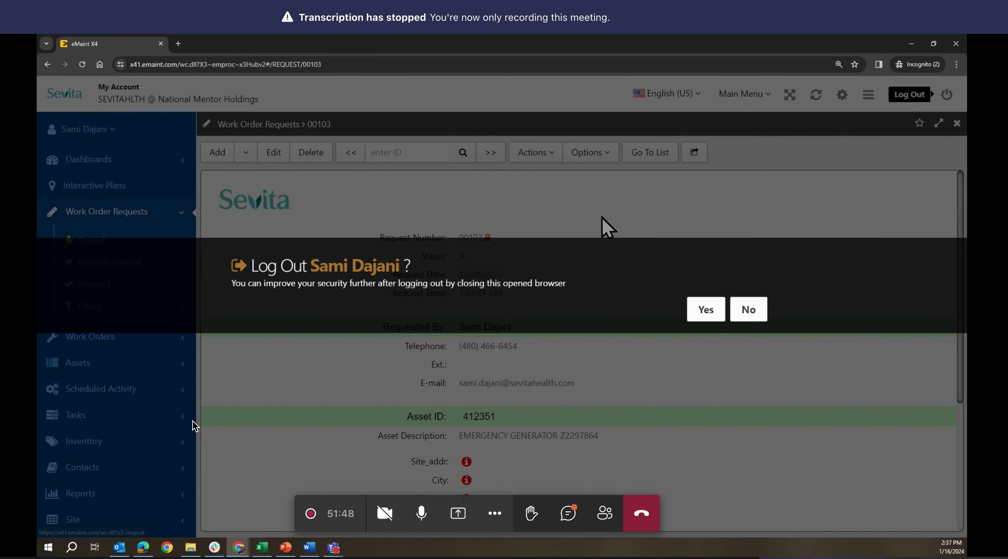
pyautogui.click(705, 309)
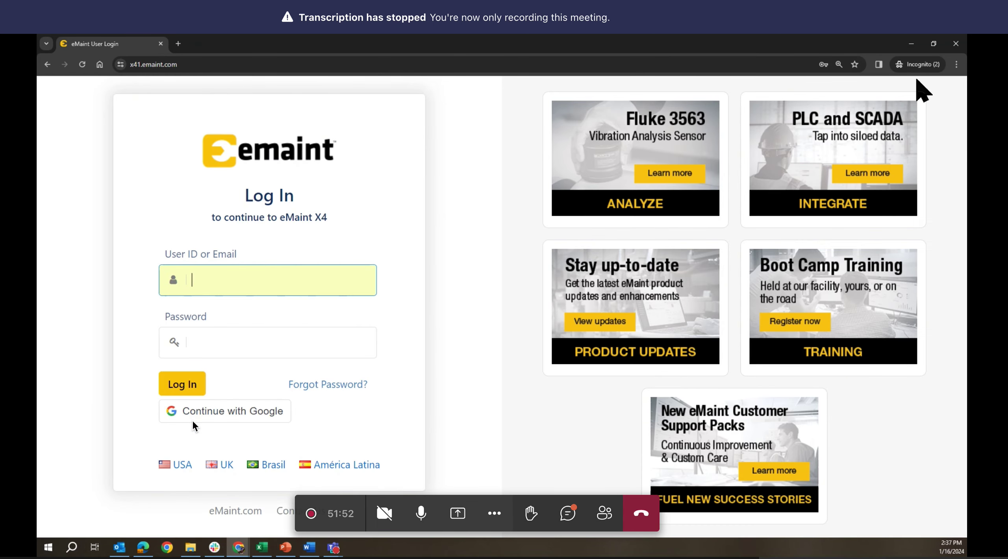
pyautogui.click(959, 43)
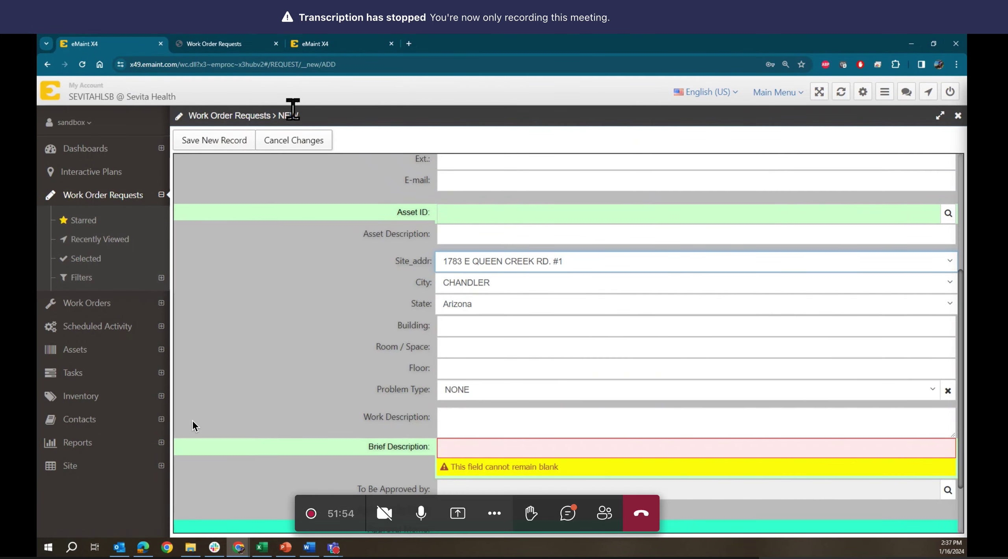
pyautogui.click(235, 43)
pyautogui.click(276, 44)
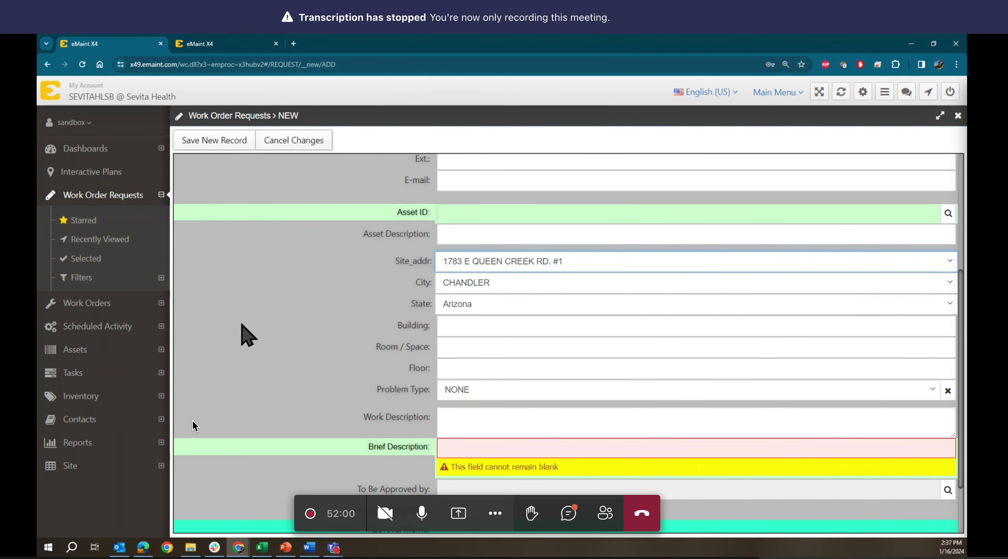
pyautogui.scroll(5, 248, 334)
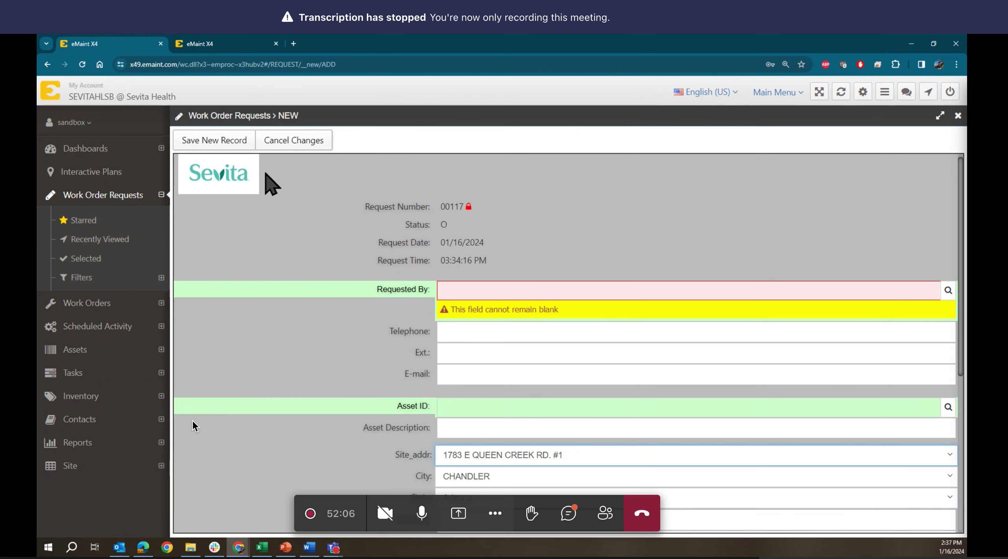
# - Enter the requester's name in Requested By and their e-mail address in the E-mail field
pyautogui.click(474, 284)
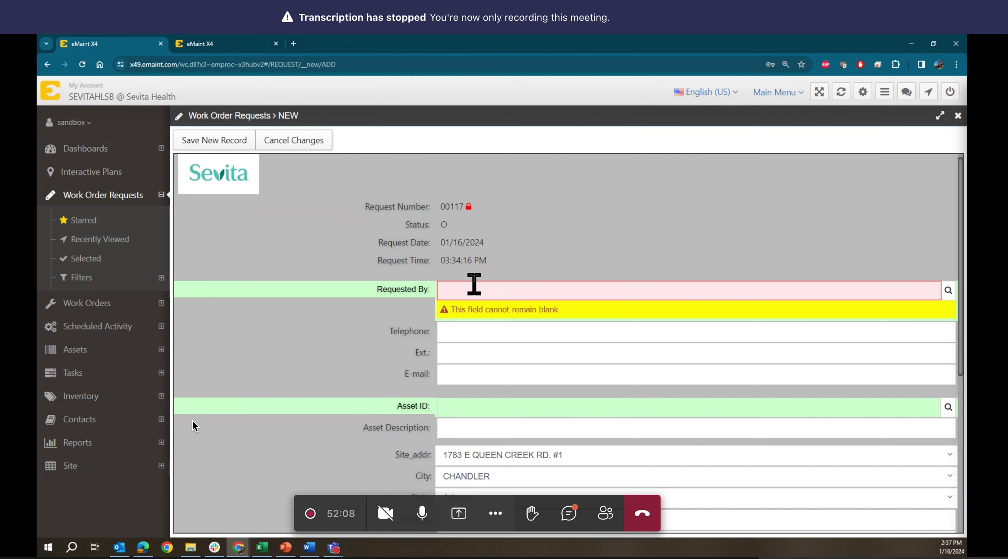
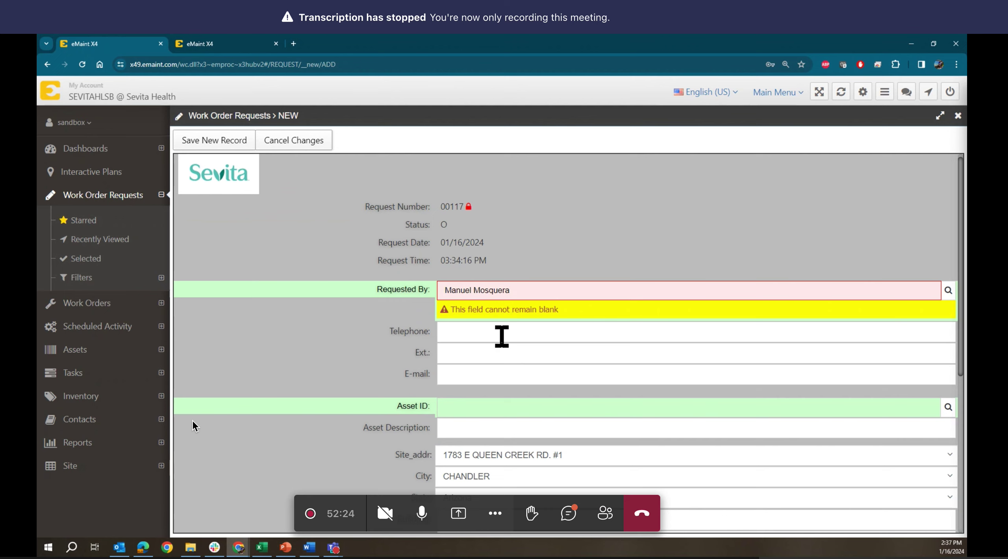
pyautogui.click(459, 331)
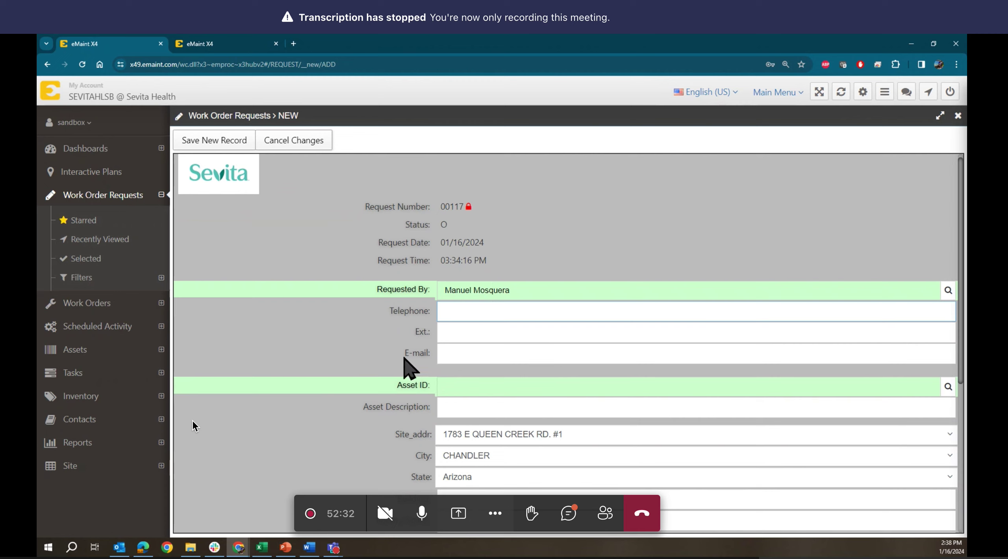
pyautogui.click(441, 357)
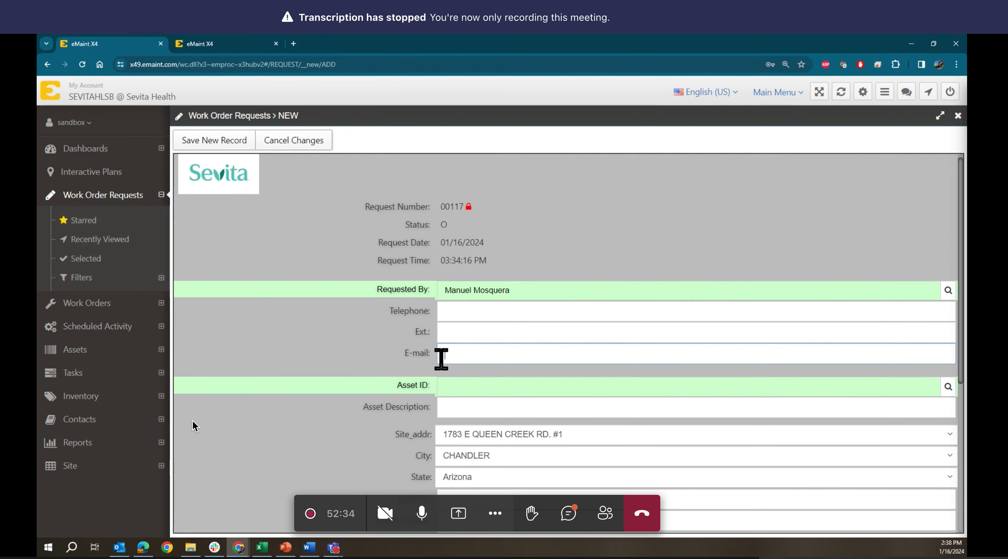
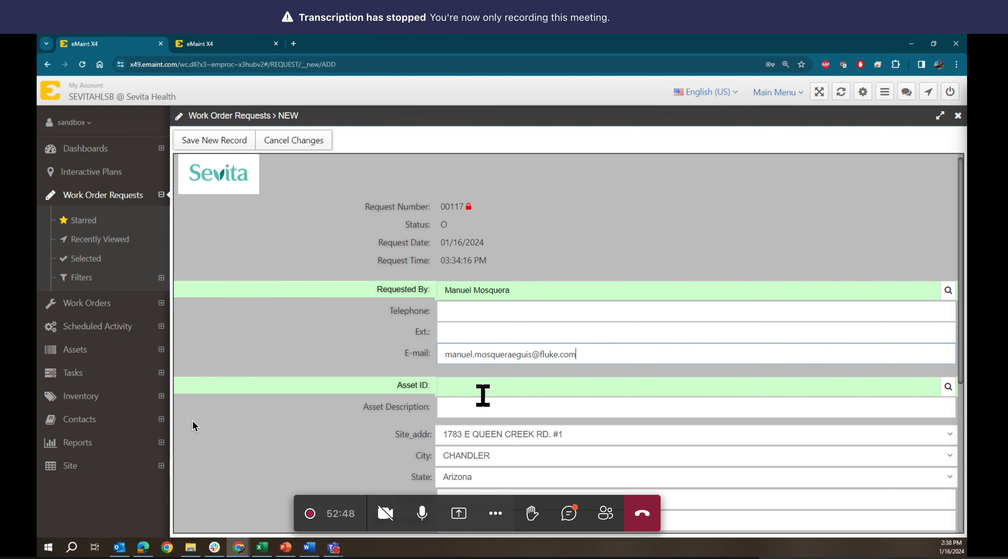
pyautogui.scroll(-2, 487, 390)
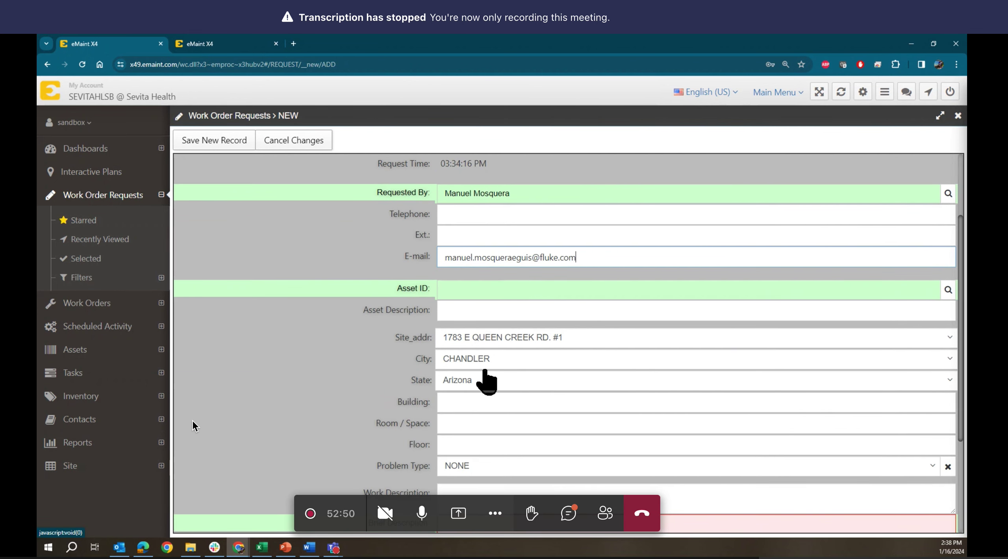
# - Enter Asset ID 'Window broken in the 3rd floor' and Asset Description 'main building'
pyautogui.click(491, 290)
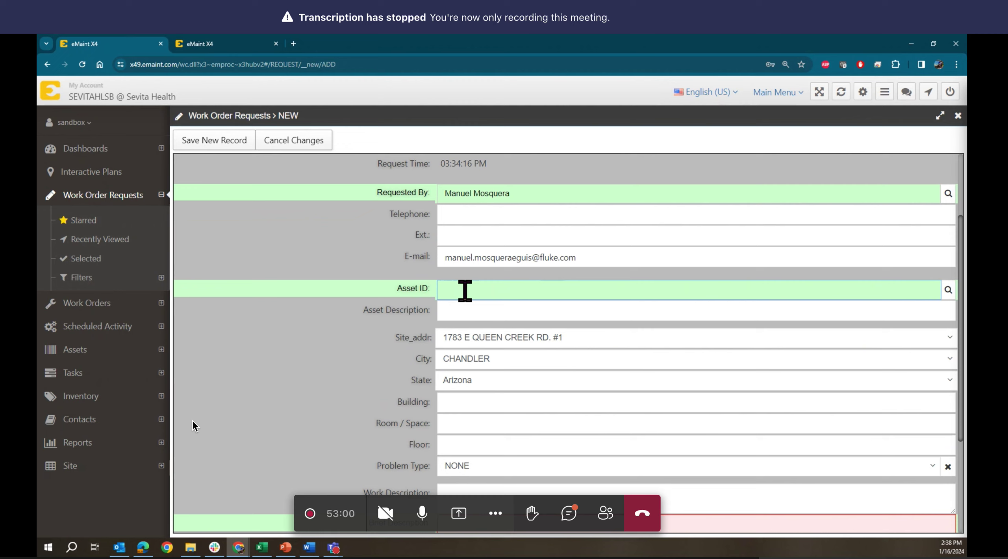
pyautogui.write('ndows')
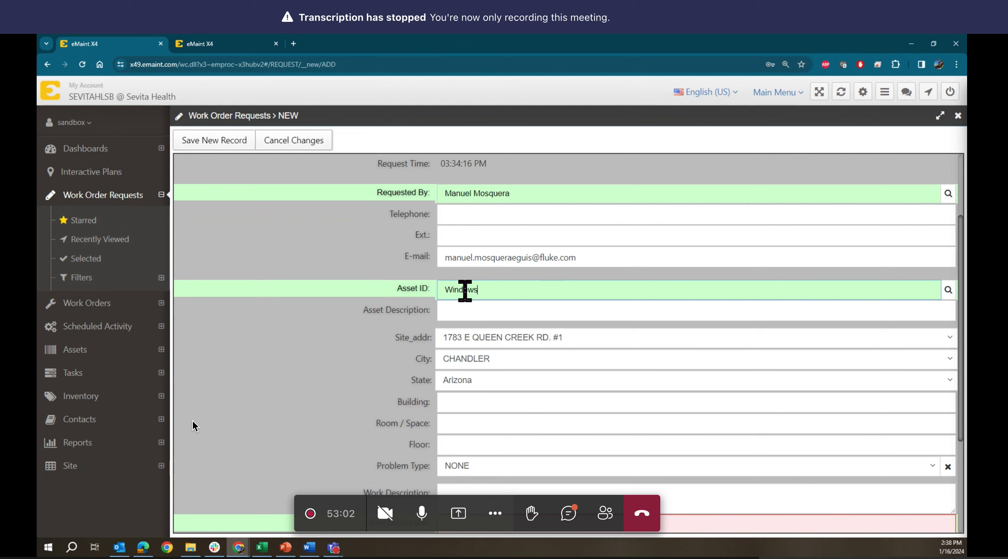
pyautogui.press('BackSpace')
pyautogui.write(' broken in ')
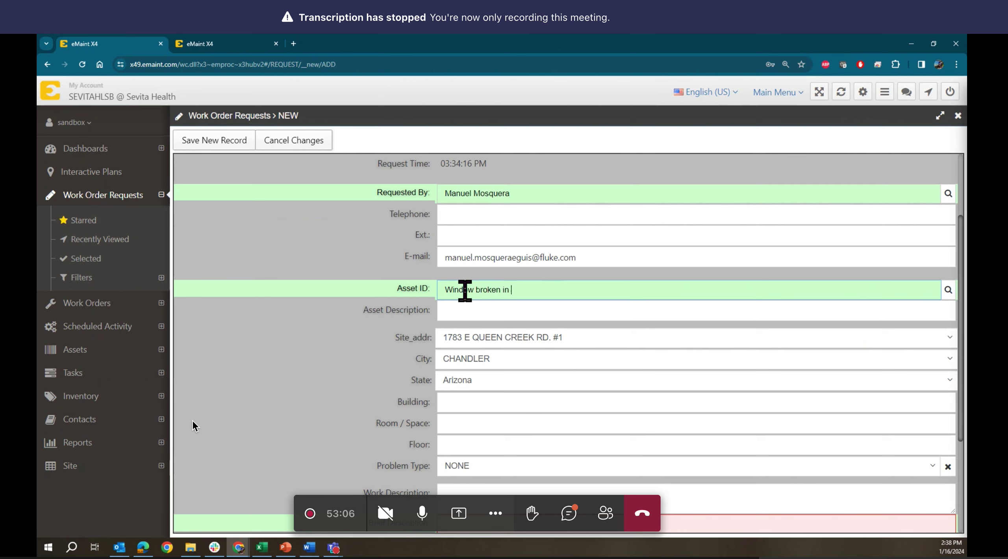
pyautogui.write('the 3rd floor')
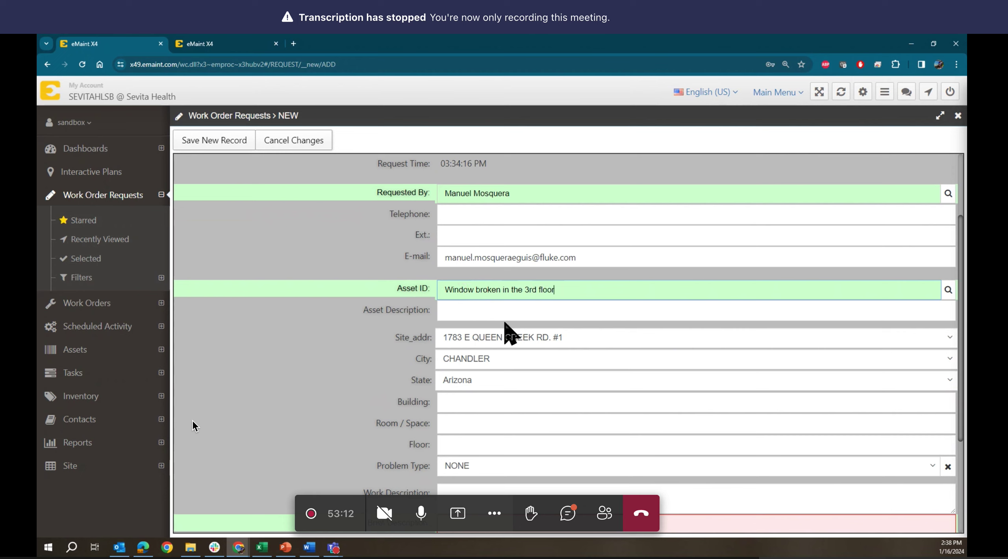
pyautogui.click(492, 311)
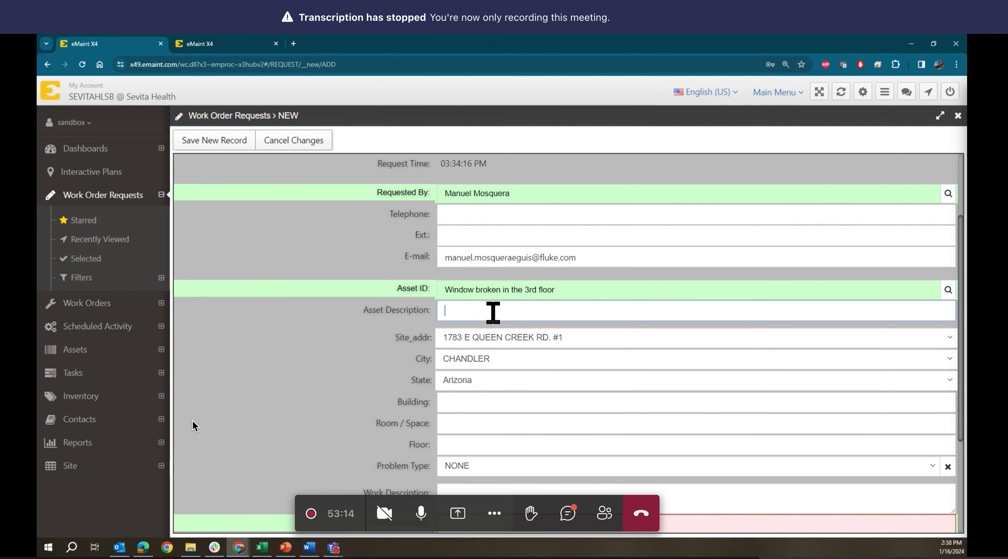
pyautogui.write('main buildong')
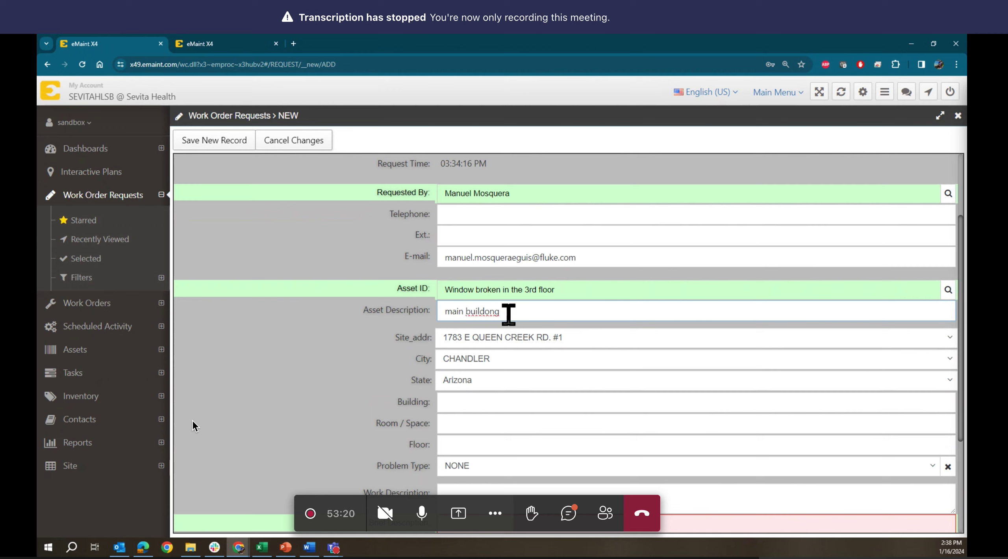
pyautogui.press('BackSpace')
pyautogui.press('BackSpace')
pyautogui.write('ing')
pyautogui.click(472, 338)
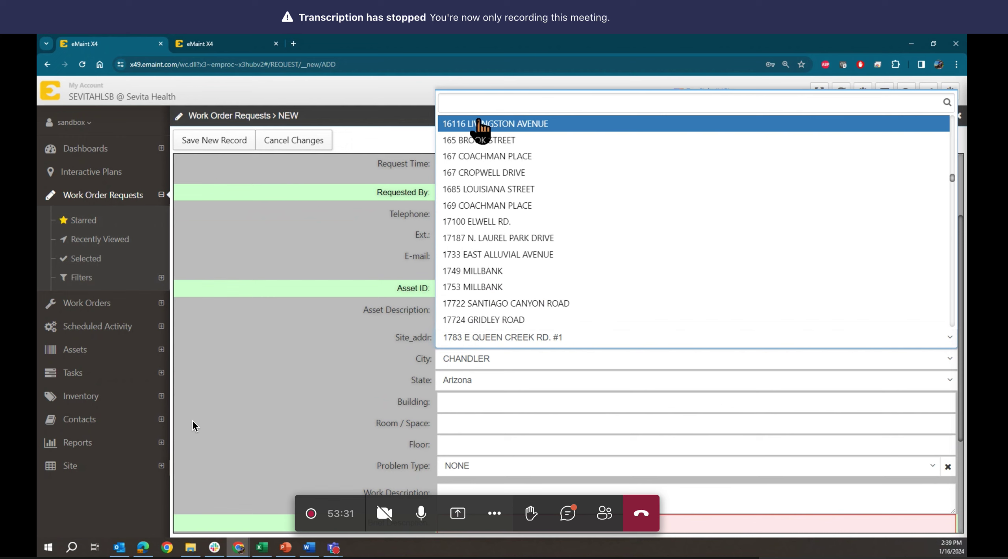
pyautogui.write('16')
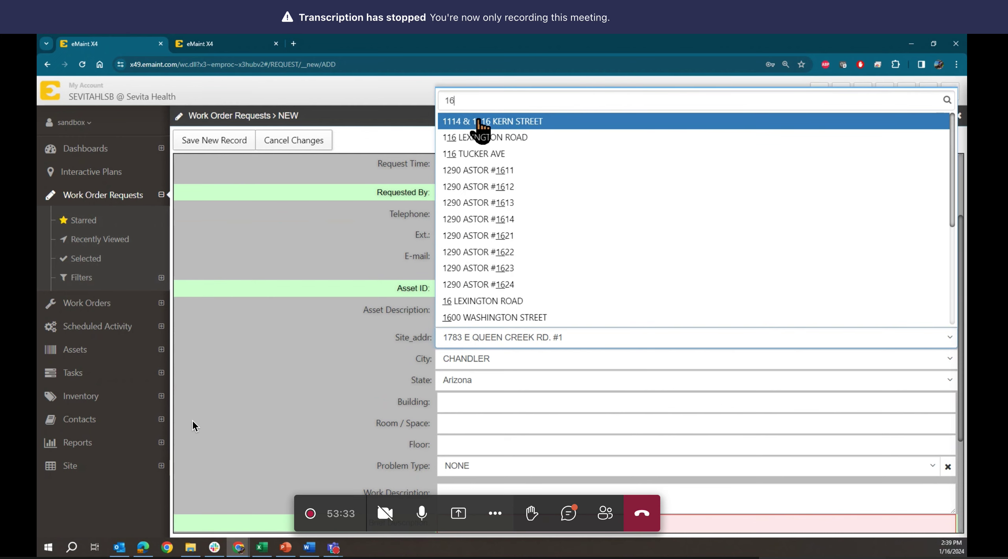
pyautogui.click(481, 205)
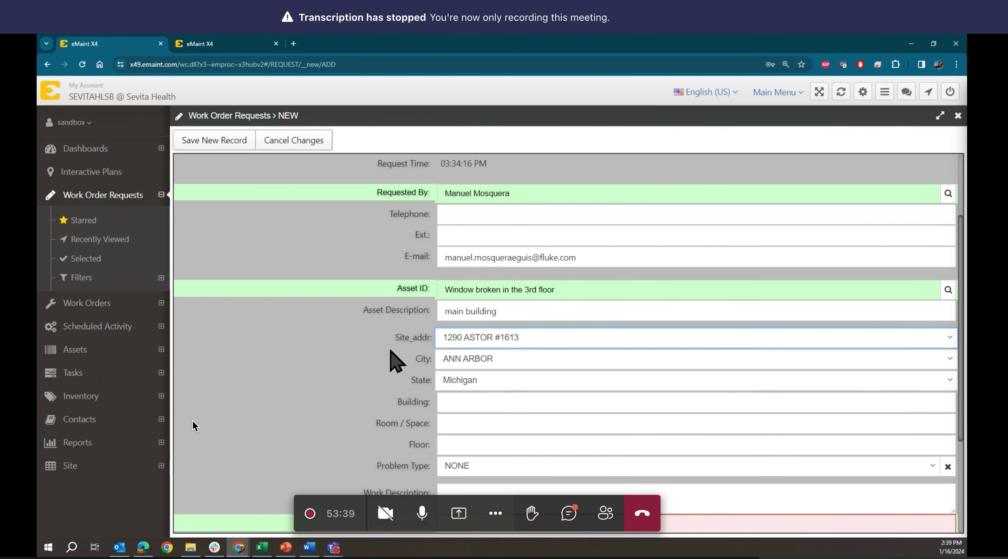
pyautogui.scroll(-2, 391, 350)
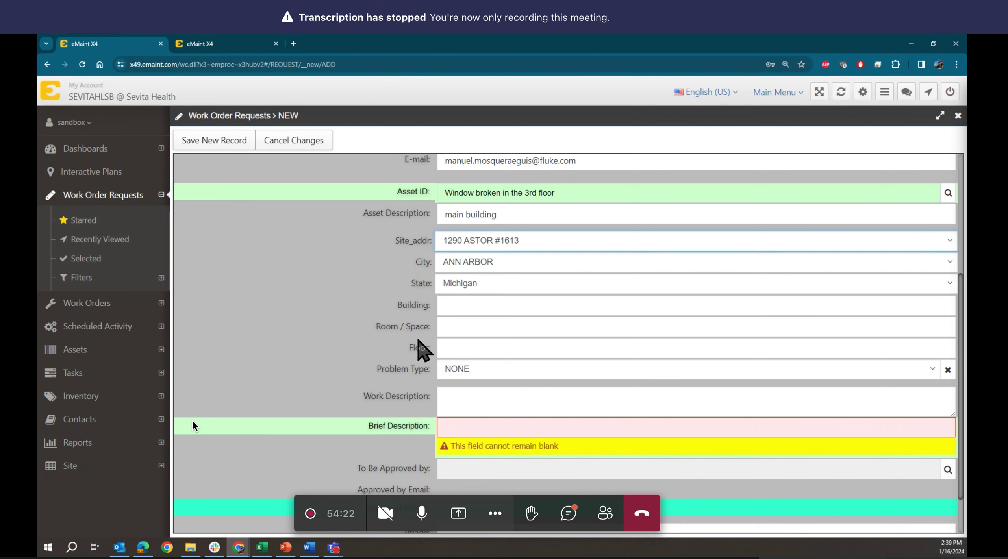
# - Set the request's Problem Type to ELECTRICAL
pyautogui.scroll(-2, 418, 340)
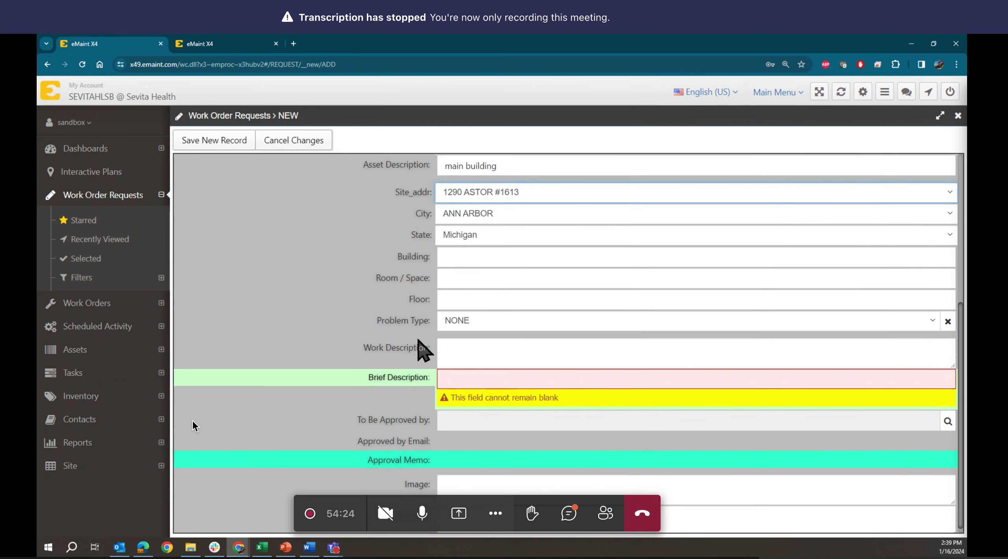
pyautogui.click(470, 324)
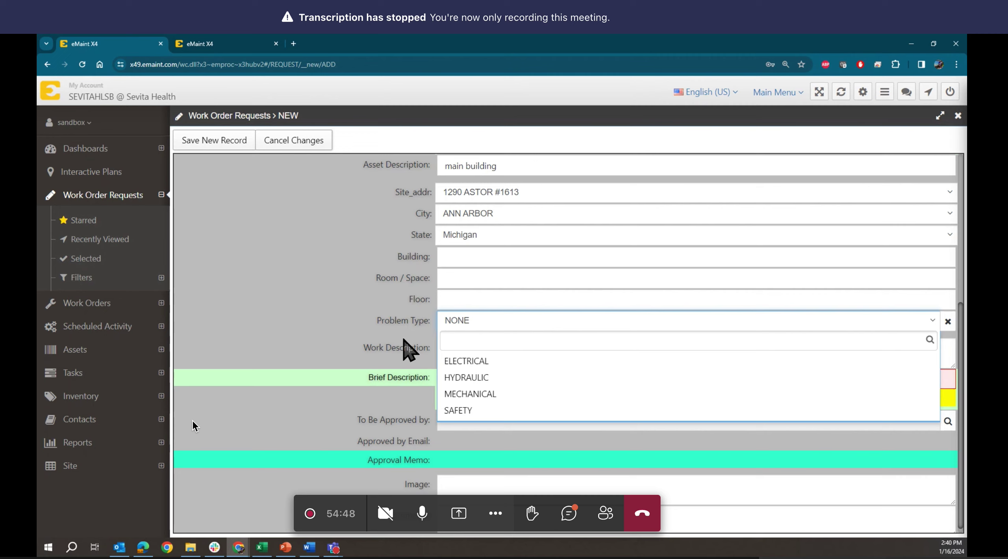
pyautogui.click(403, 340)
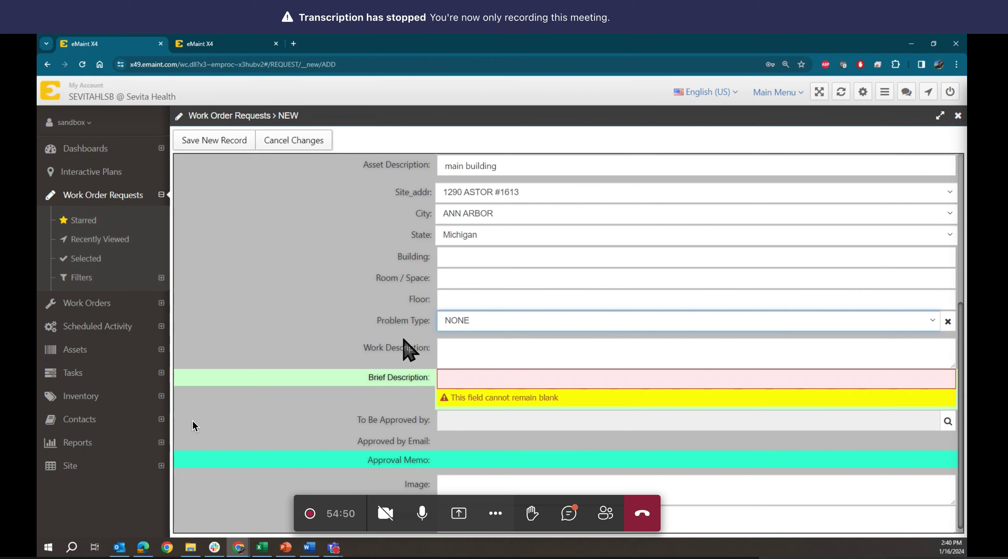
pyautogui.click(457, 329)
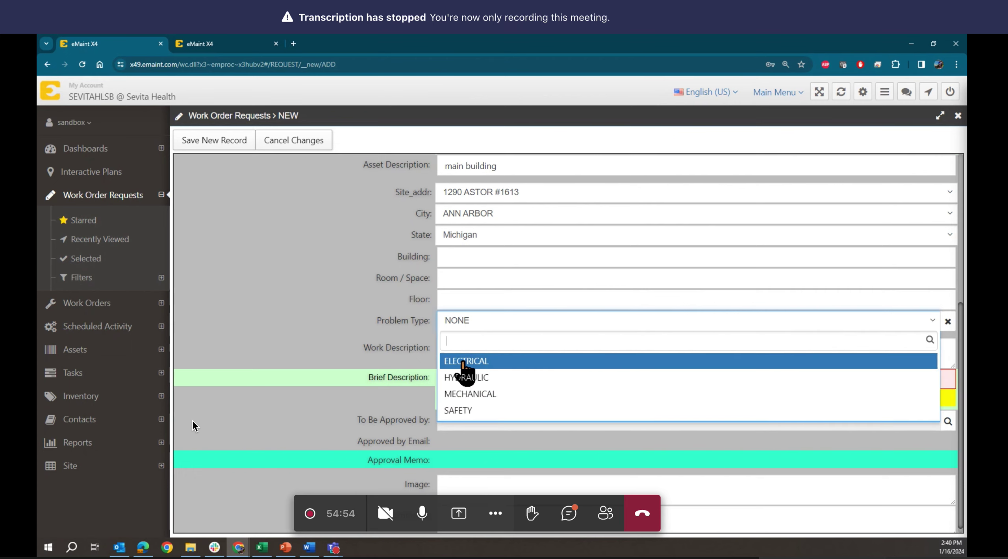
pyautogui.click(463, 362)
# - Enter Work Description 'change the window' and Brief Description 'window broken'
pyautogui.click(446, 348)
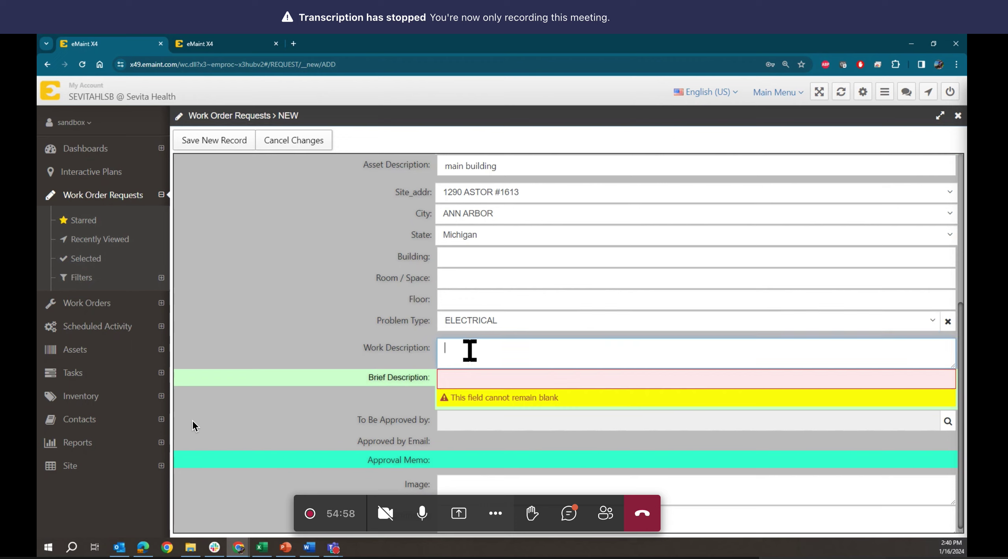
pyautogui.write('change the window')
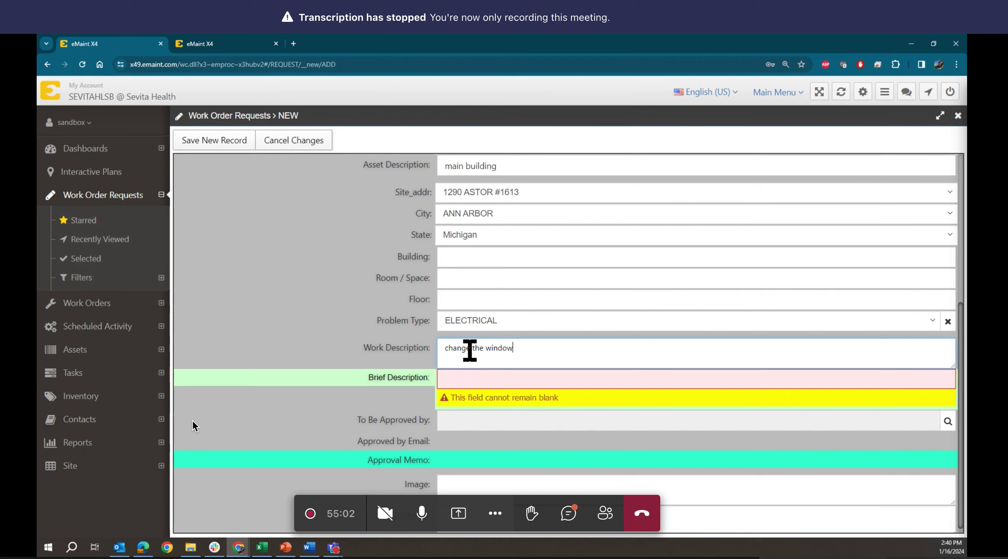
pyautogui.click(477, 376)
pyautogui.write('window')
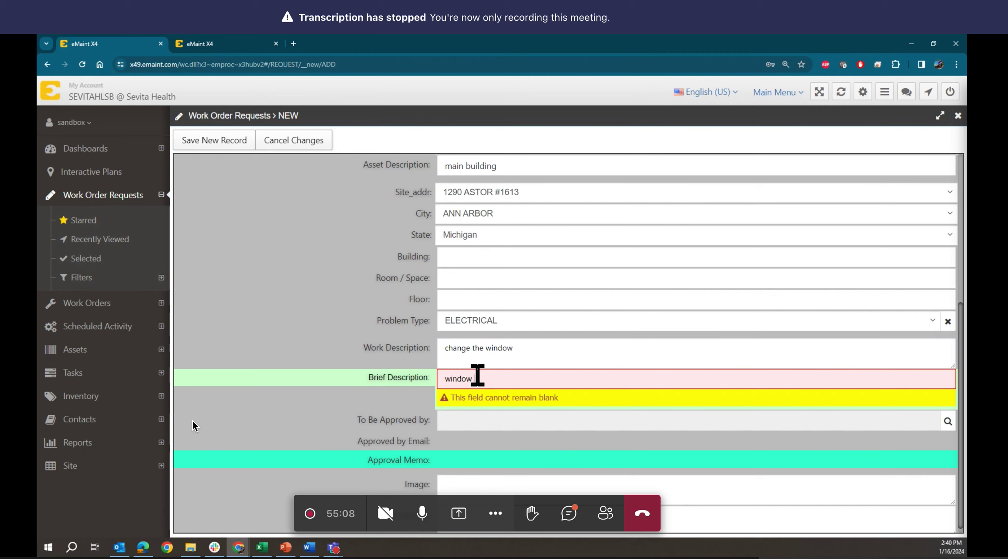
pyautogui.write(' broke')
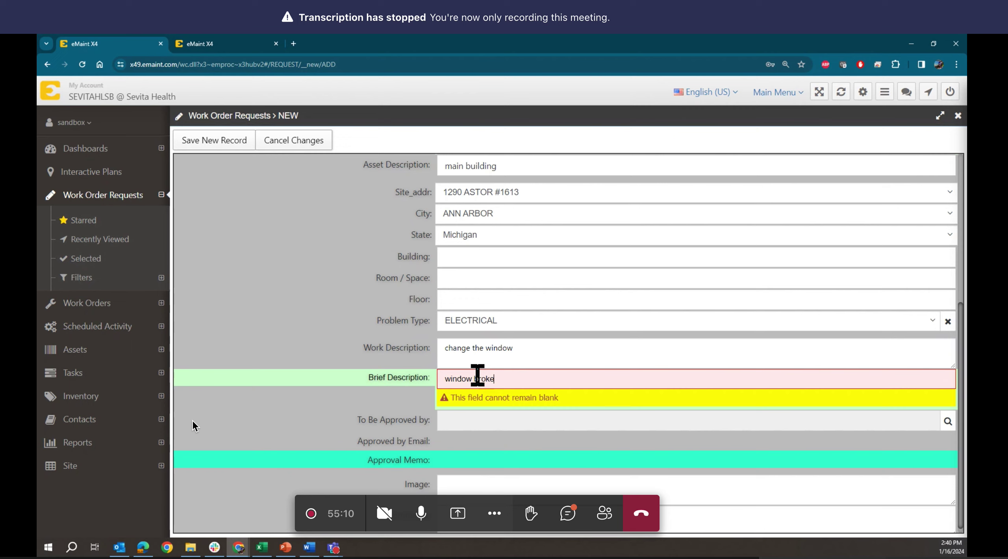
pyautogui.write('n')
pyautogui.scroll(-1, 478, 431)
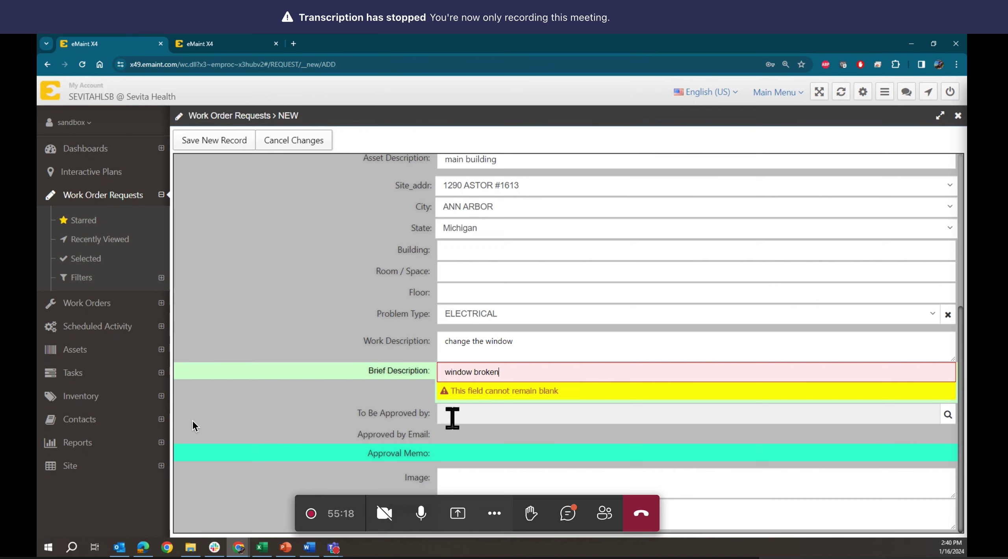
pyautogui.click(948, 414)
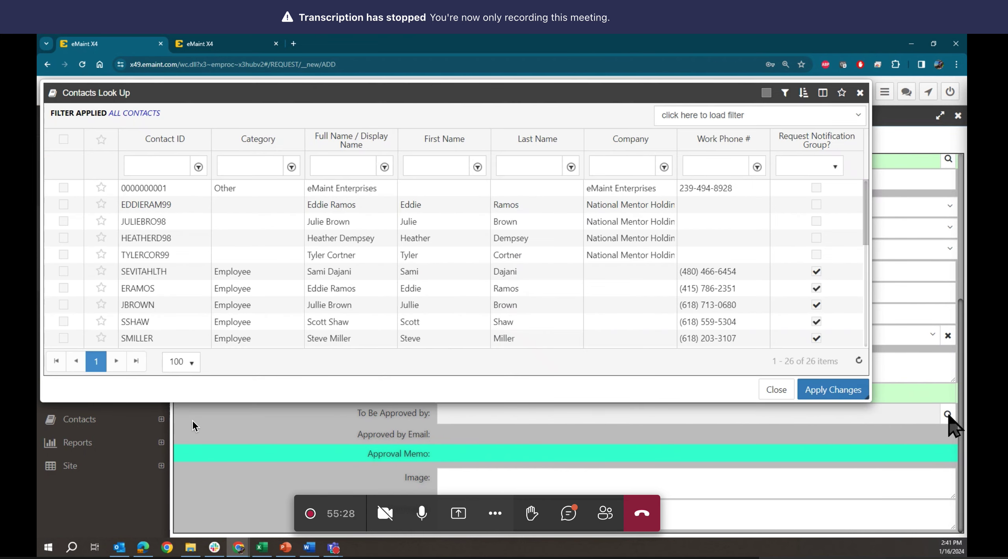
pyautogui.click(775, 390)
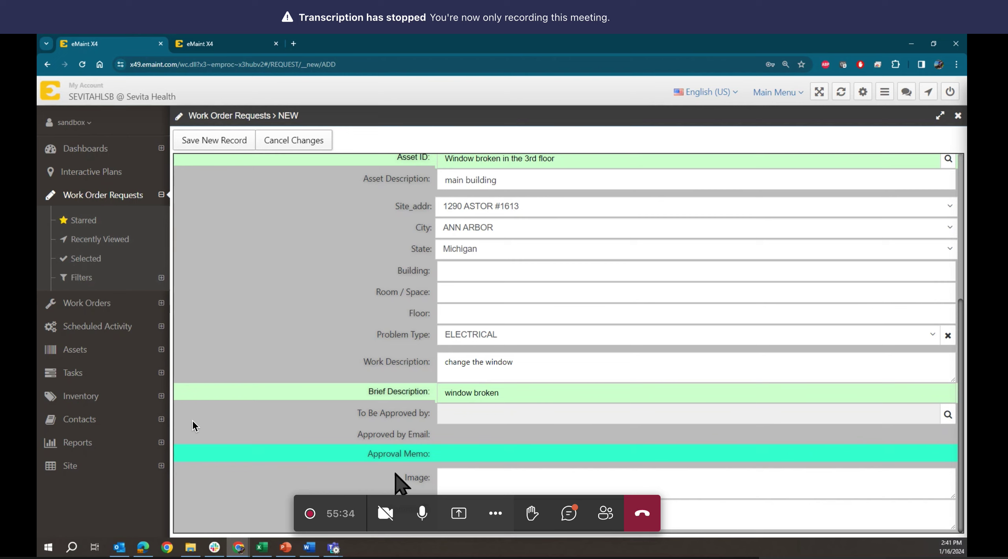
pyautogui.moveTo(405, 477)
pyautogui.mouseDown()
pyautogui.moveTo(443, 478)
pyautogui.moveTo(408, 480)
pyautogui.mouseUp()
pyautogui.moveTo(404, 478); pyautogui.dragTo(429, 479)
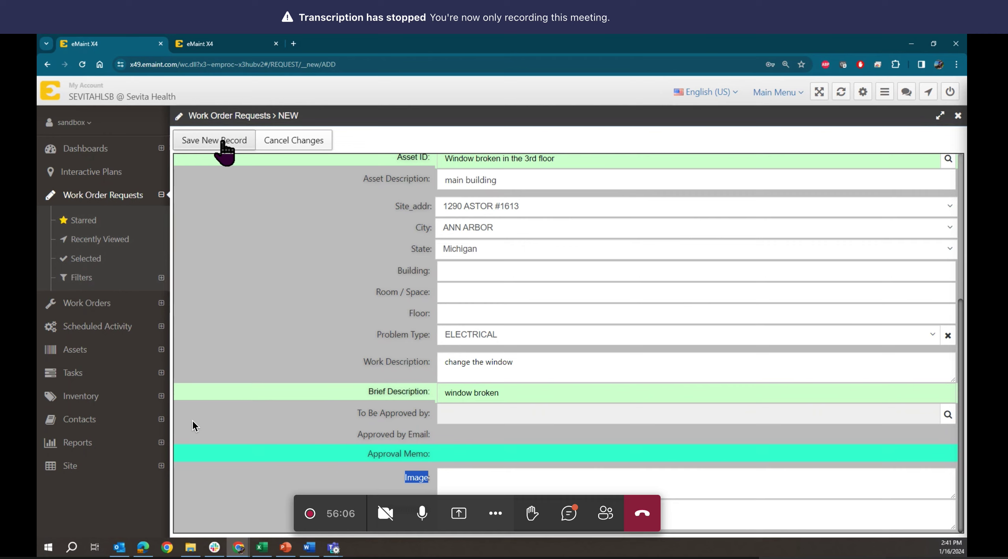
# - Save the new request as 00117 and return to the Work Order Requests list
pyautogui.click(317, 365)
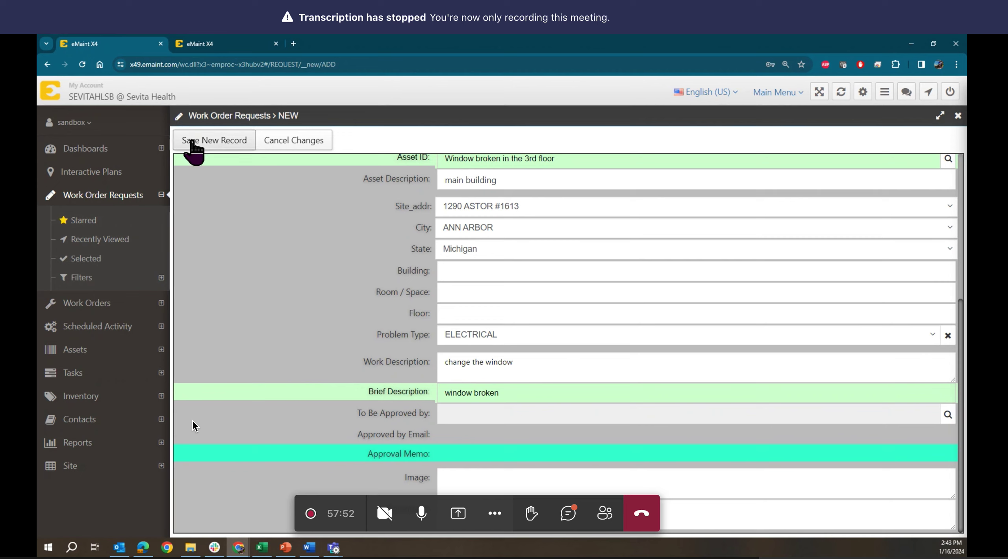
pyautogui.click(204, 155)
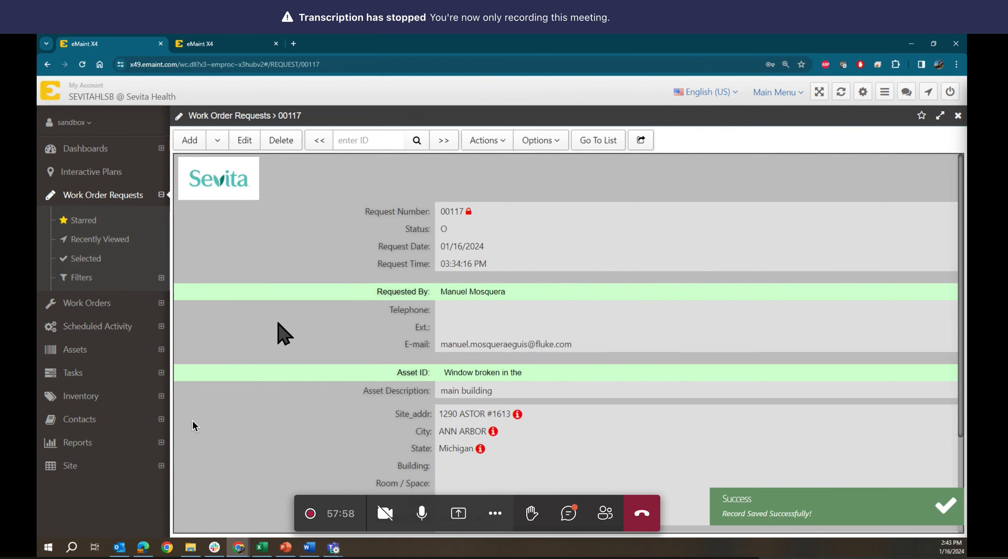
pyautogui.click(578, 141)
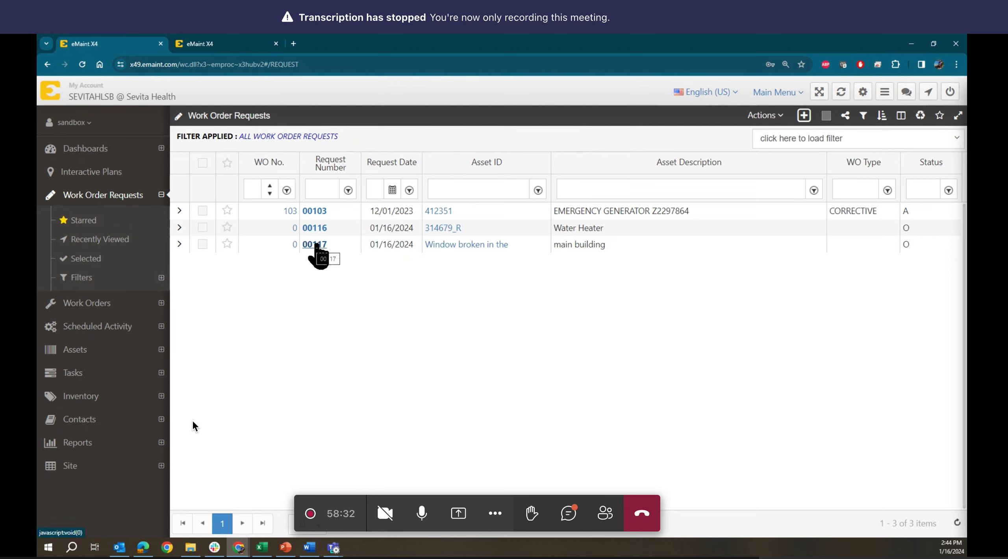
# - Open request 00117 from the list and show its Actions dropdown
pyautogui.click(315, 246)
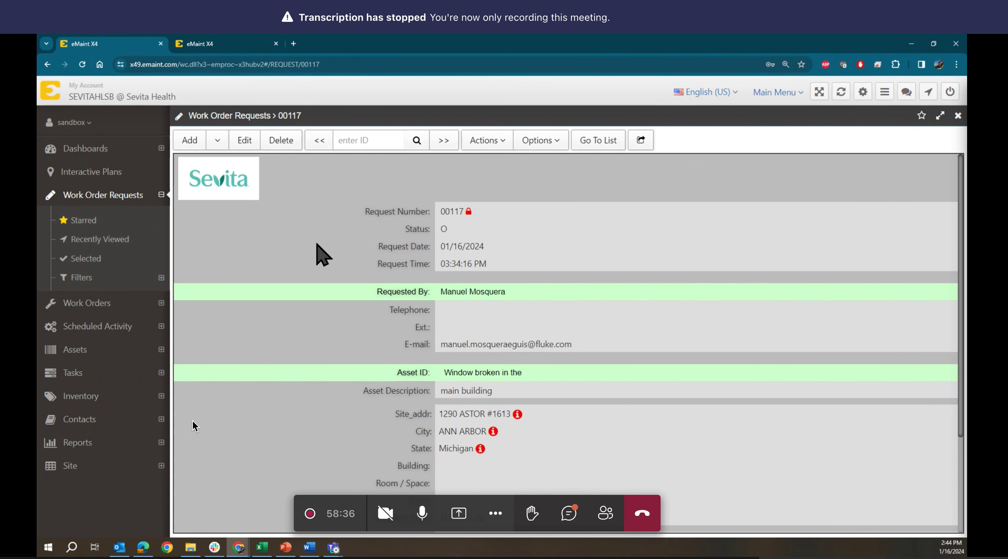
pyautogui.click(521, 388)
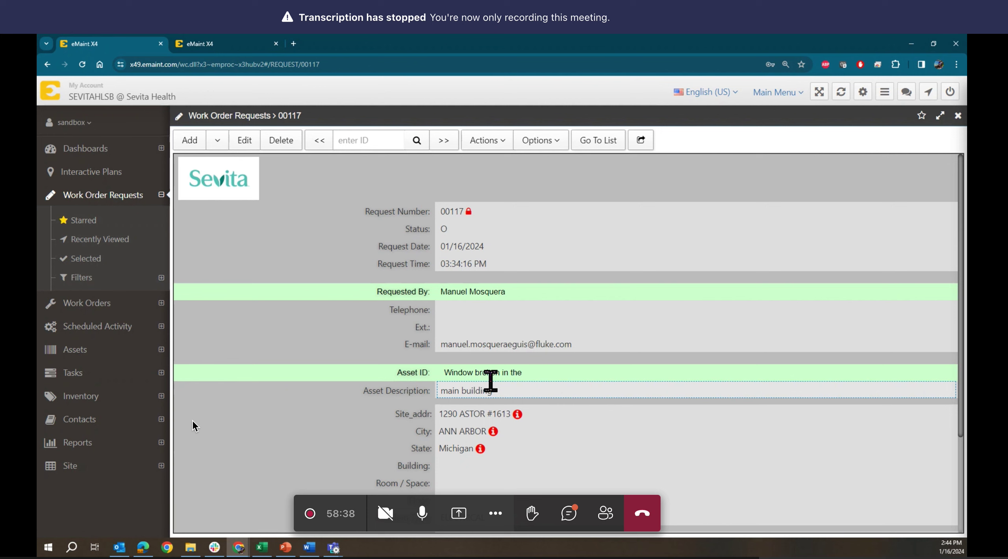
pyautogui.scroll(-3, 491, 381)
pyautogui.scroll(3, 491, 381)
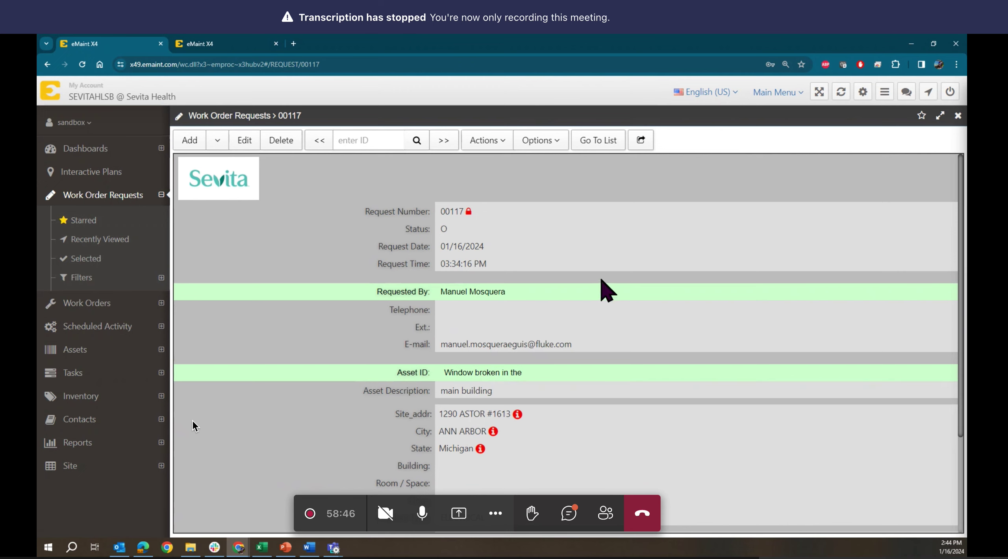
pyautogui.click(493, 142)
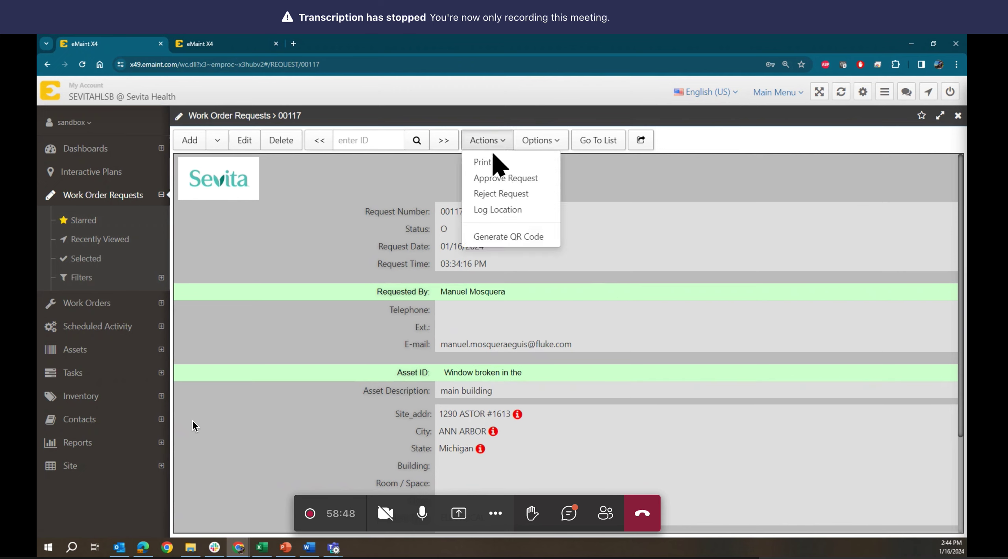
# - Reject request 00117 with the reason 'We need more information'
pyautogui.click(492, 194)
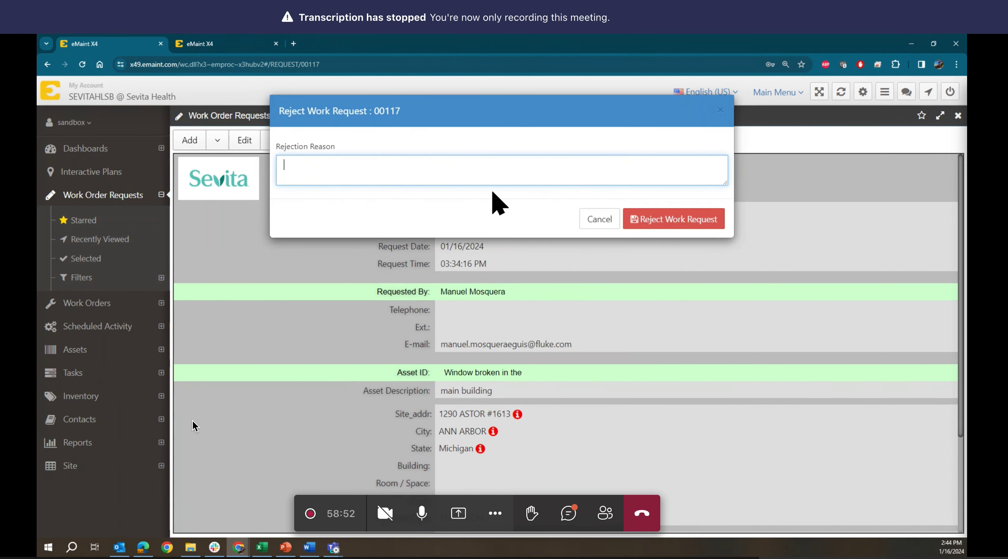
pyautogui.write('We ')
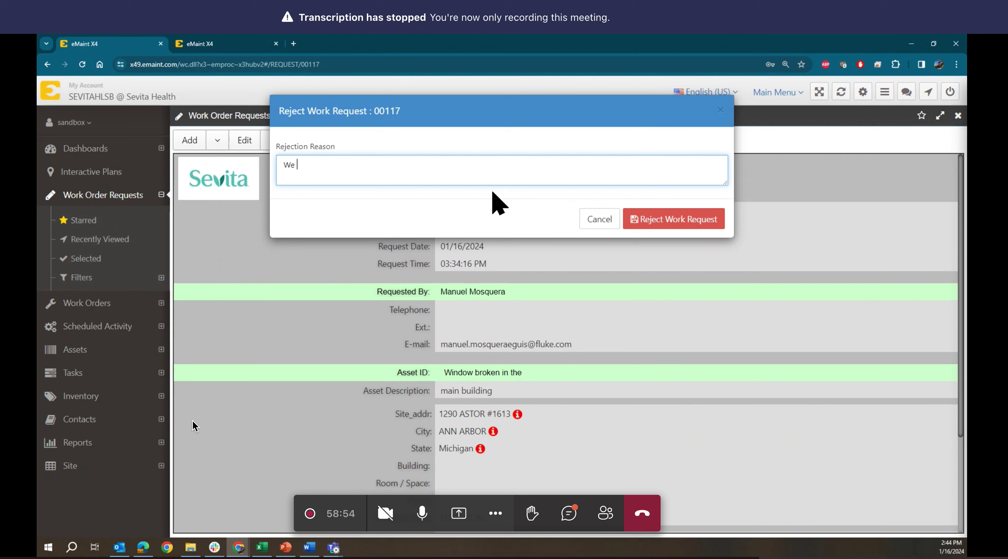
pyautogui.write('need more information')
pyautogui.click(665, 223)
pyautogui.click(666, 229)
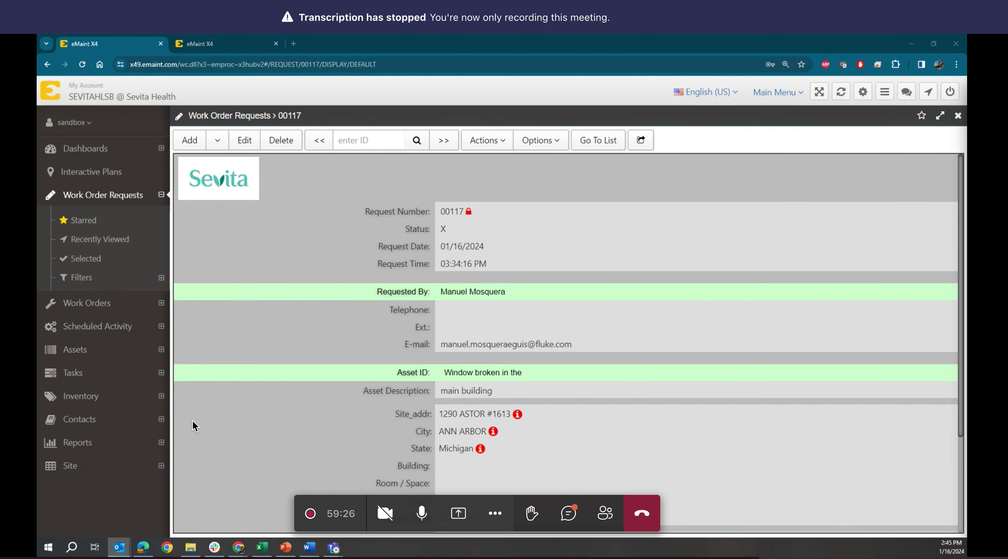
# - Review the Outlook rejection email for 00117, close it, and return to the requests list
pyautogui.moveTo(37, 297); pyautogui.dragTo(514, 159)
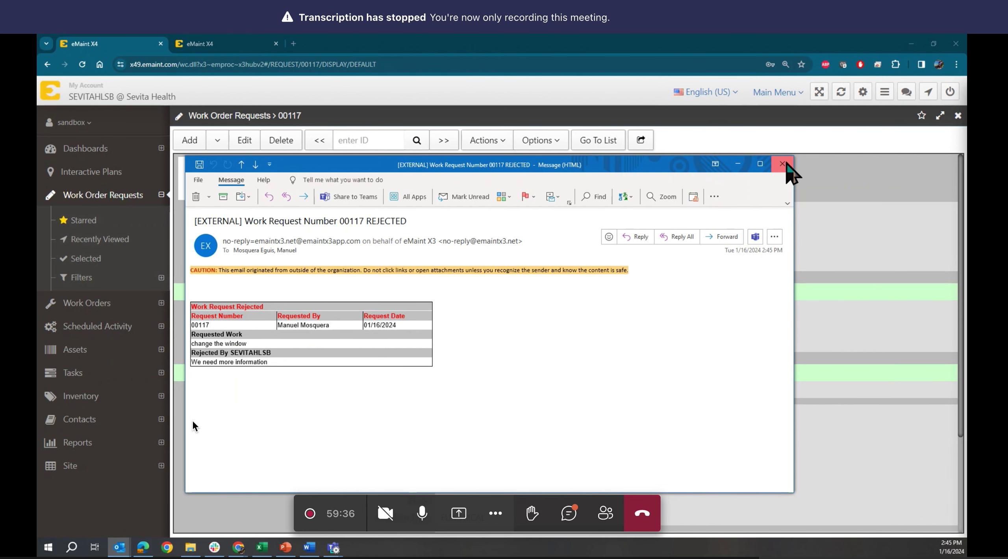
pyautogui.click(784, 164)
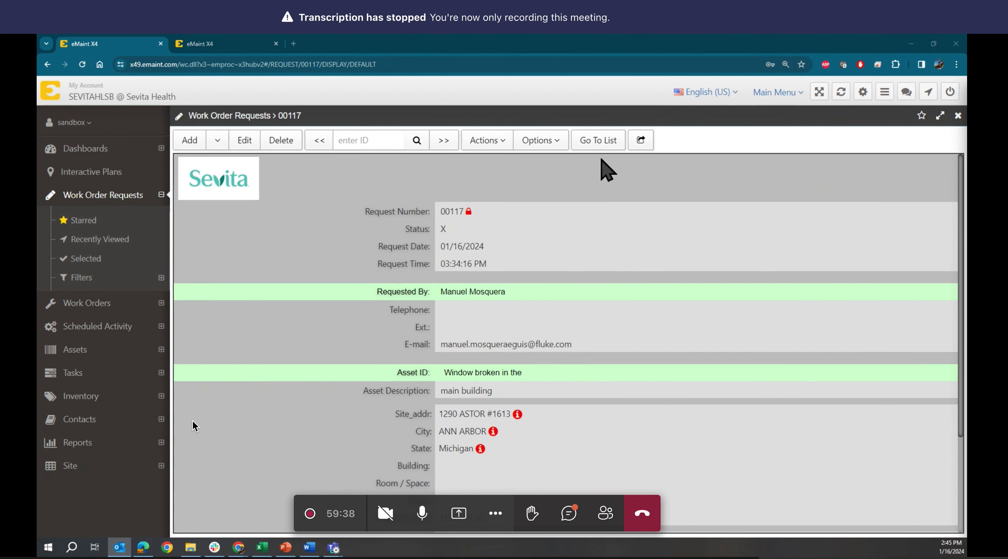
pyautogui.click(596, 142)
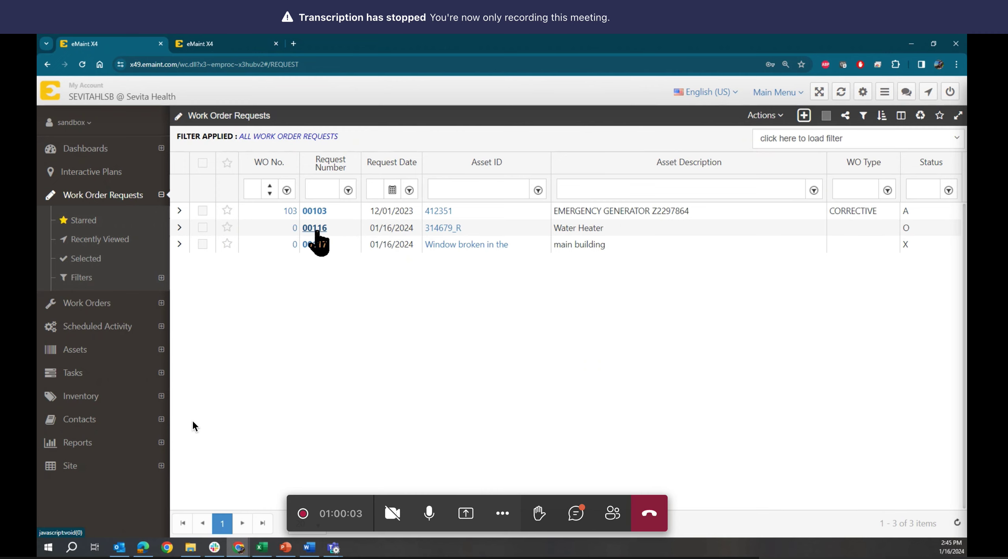
# - Approve request 00116 through Actions > Approve Request, creating Work Order 106
pyautogui.click(315, 230)
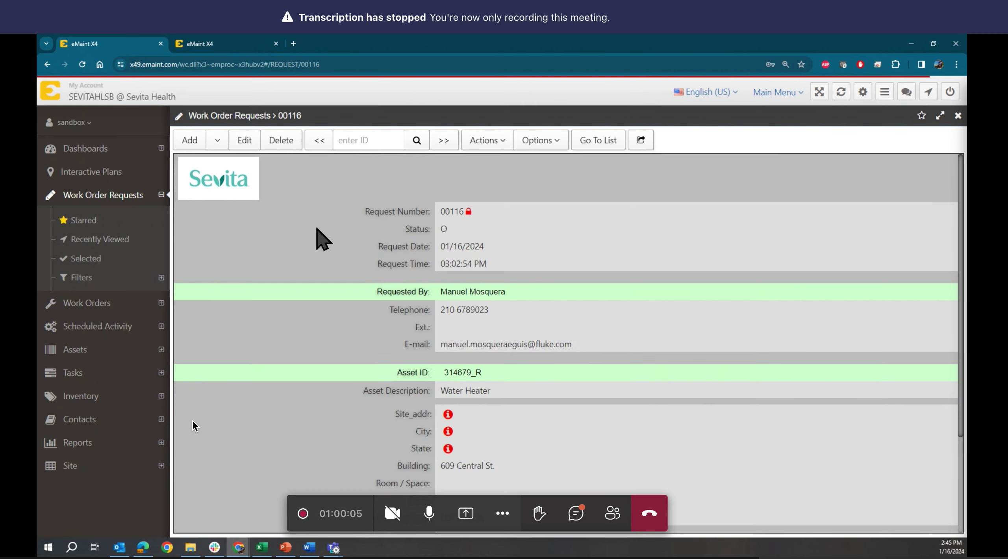
pyautogui.click(482, 142)
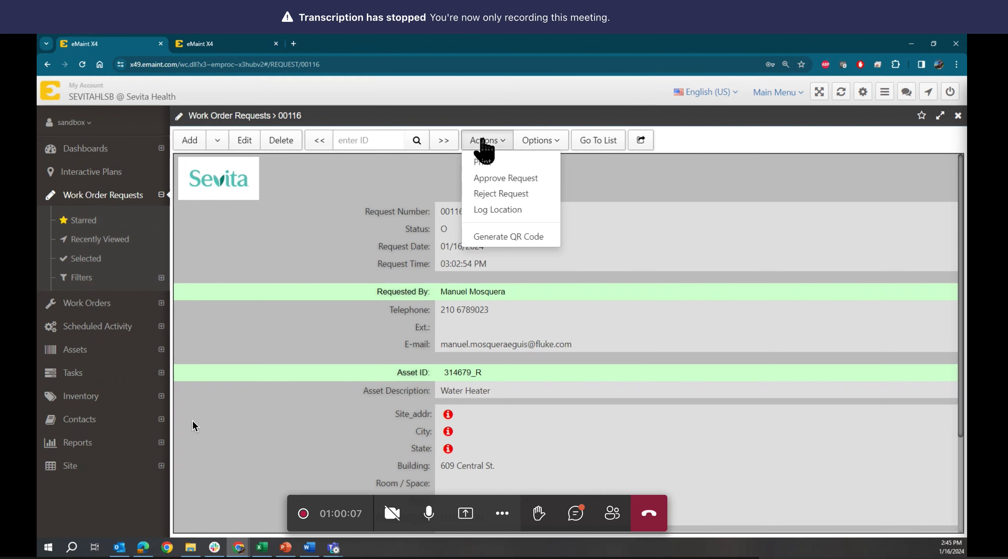
pyautogui.click(497, 178)
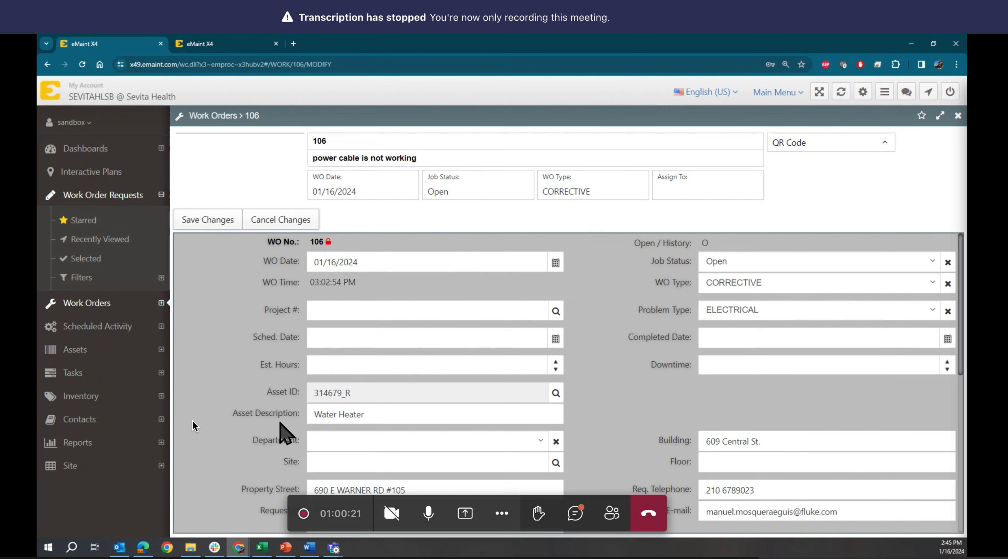
# - Assign work order 106 to an Employee chosen from the Contacts lookup
pyautogui.scroll(-10, 641, 413)
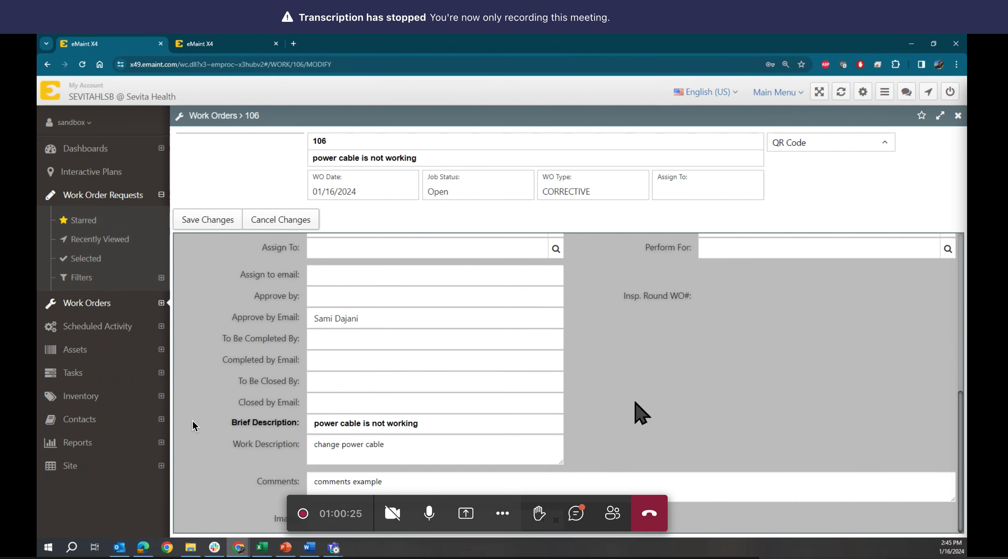
pyautogui.scroll(4, 641, 413)
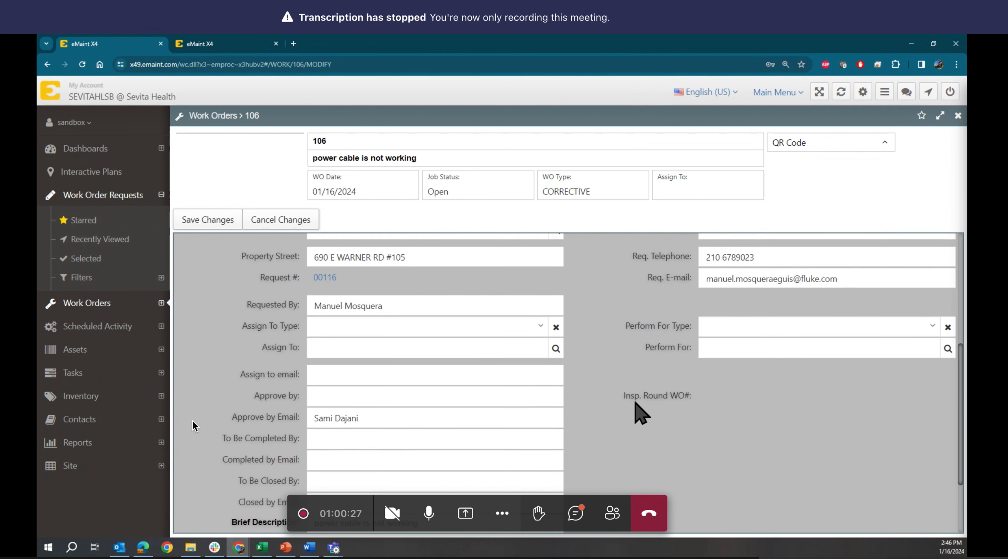
pyautogui.click(544, 376)
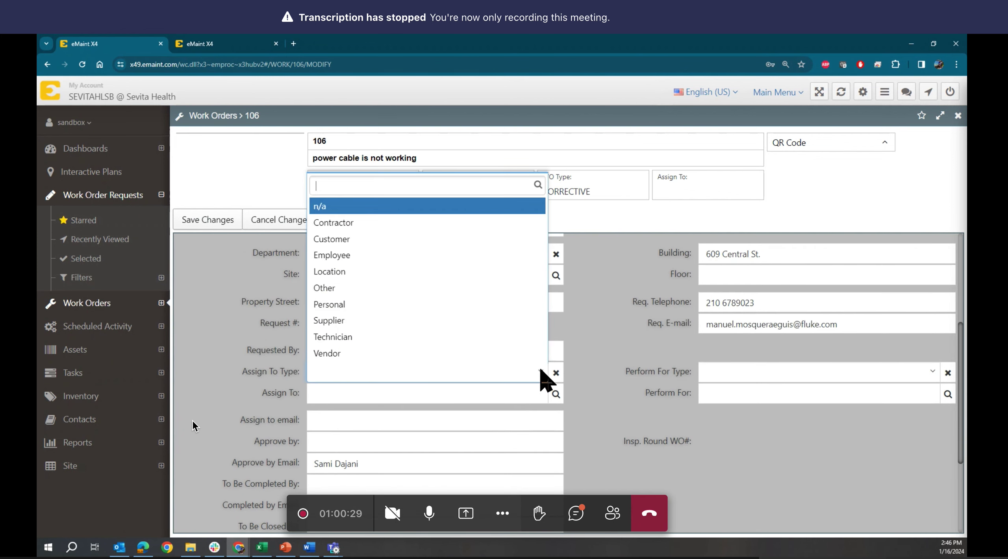
pyautogui.click(357, 255)
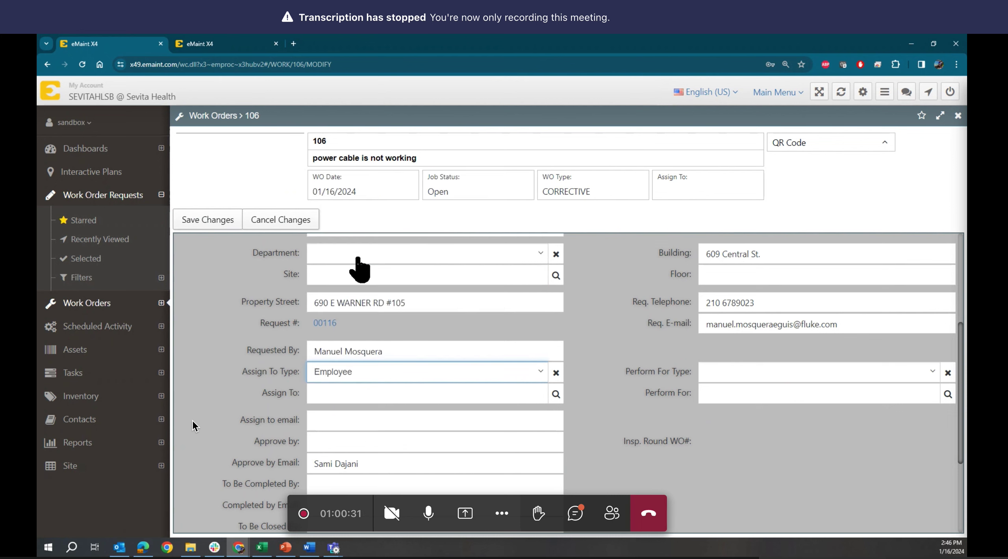
pyautogui.click(556, 395)
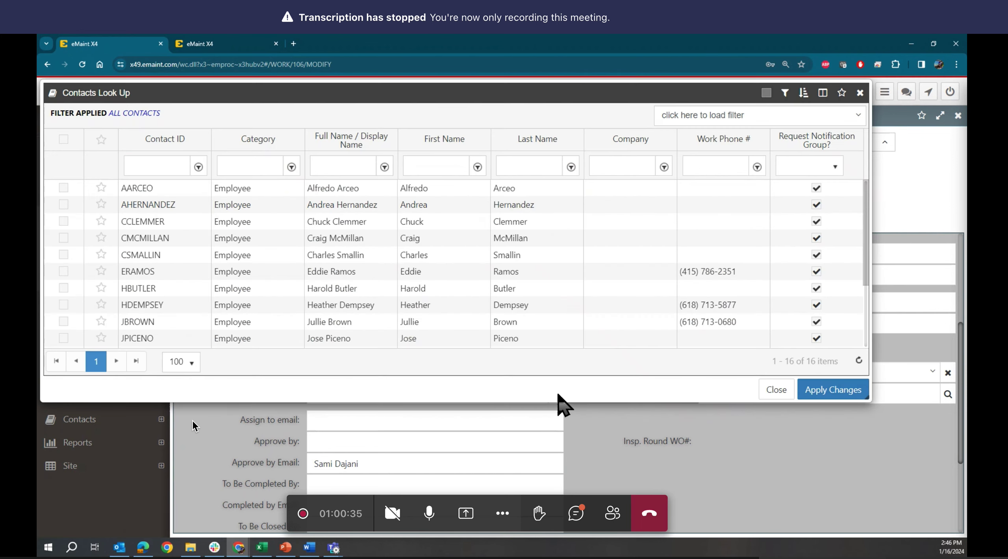
pyautogui.click(411, 339)
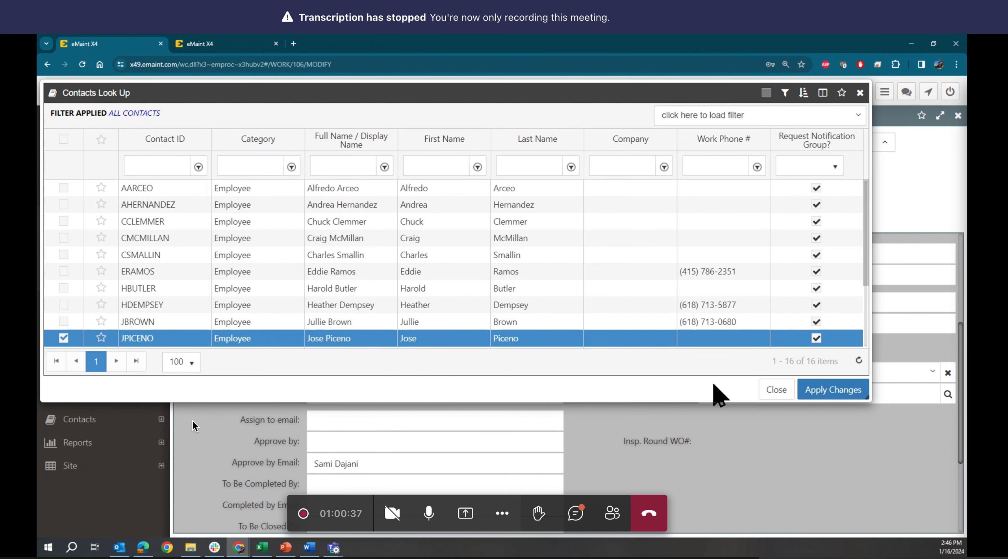
pyautogui.click(814, 390)
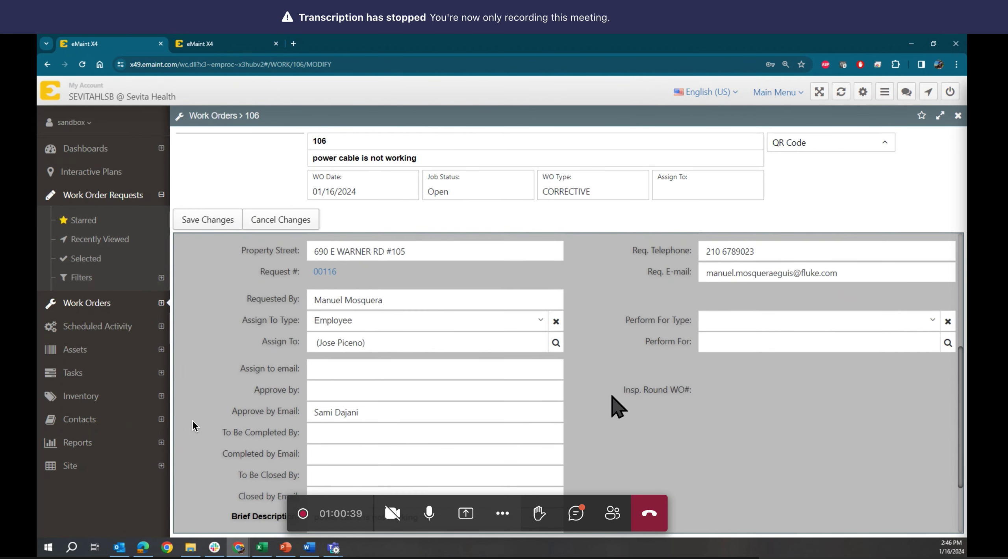
# - Schedule it for 01/18/2024 with 1 estimated hour and save the changes
pyautogui.scroll(-3, 612, 396)
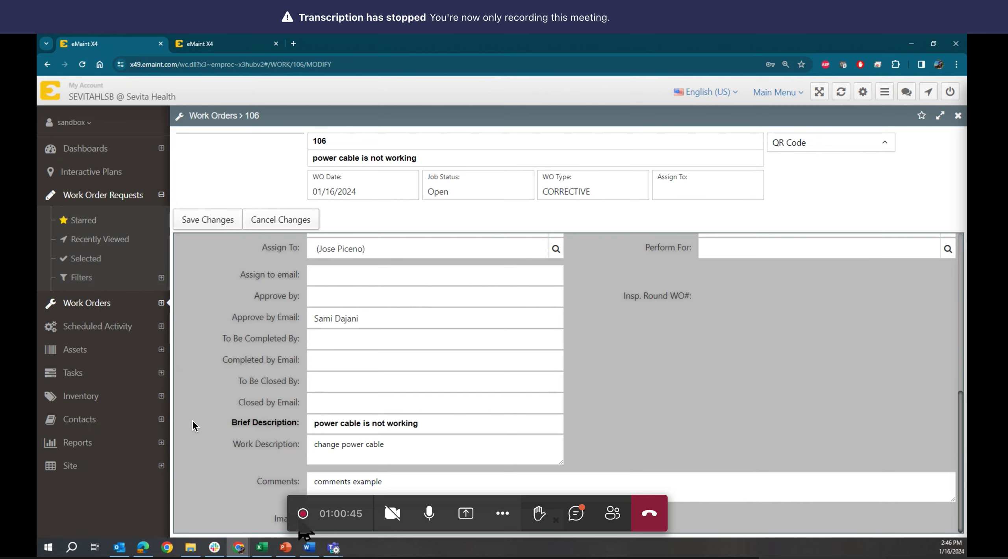
pyautogui.scroll(10, 637, 400)
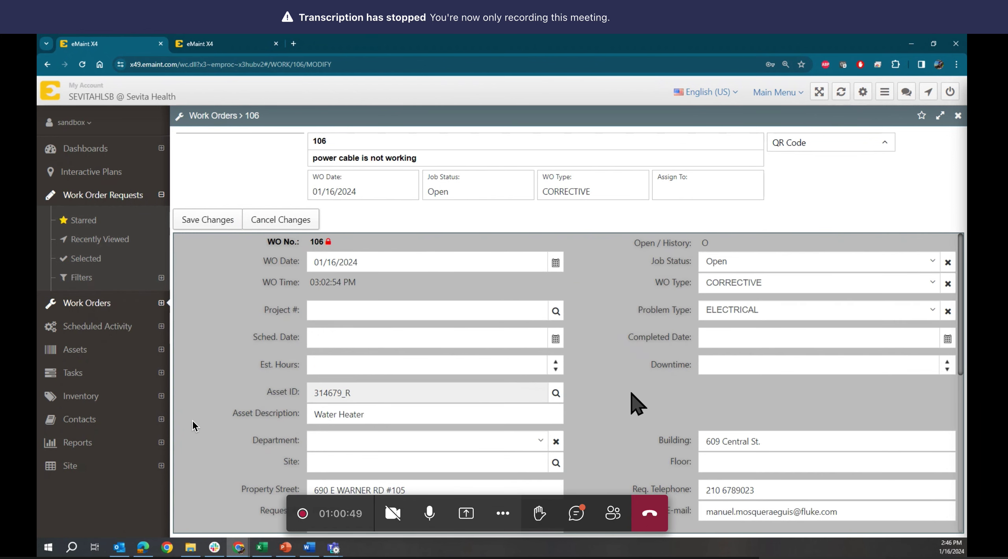
pyautogui.click(556, 338)
pyautogui.click(413, 237)
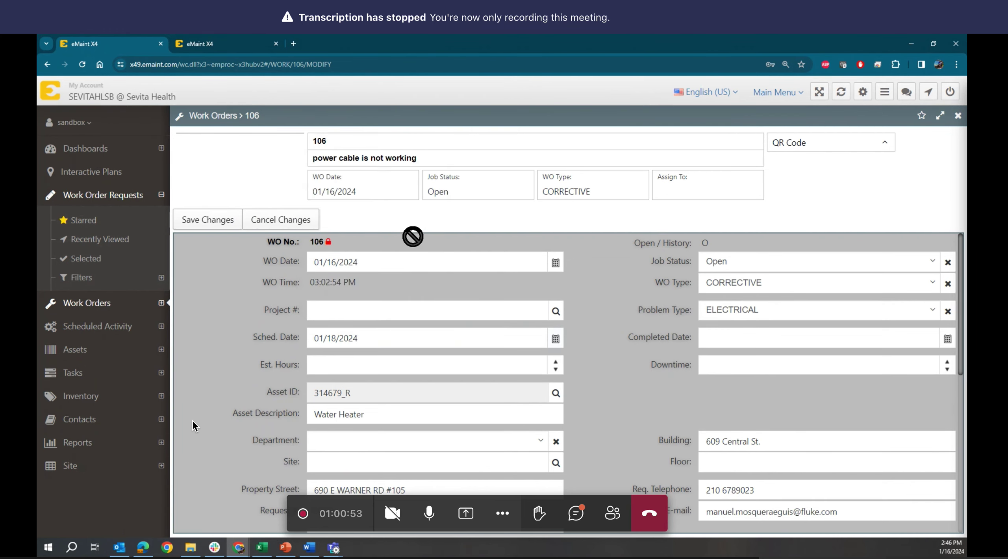
pyautogui.click(437, 370)
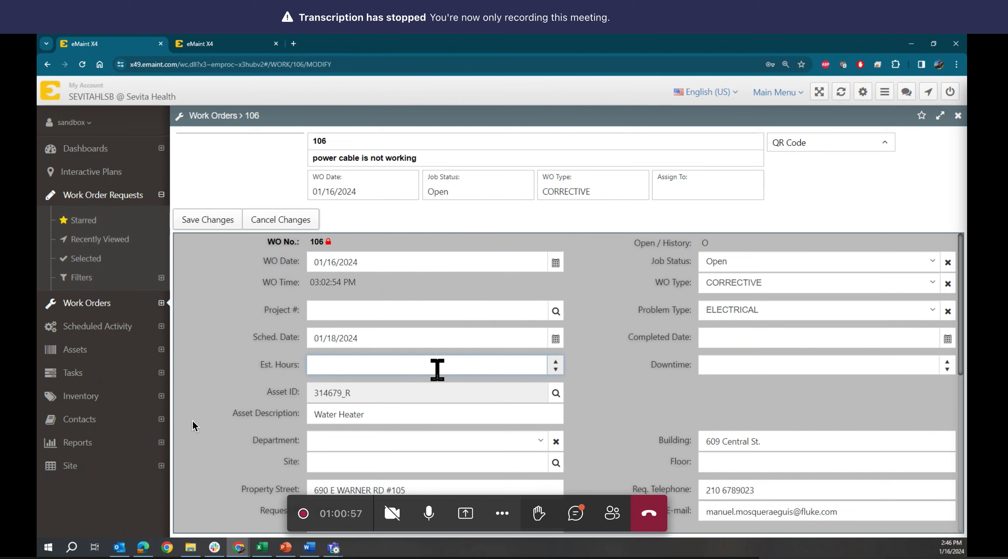
pyautogui.write('1')
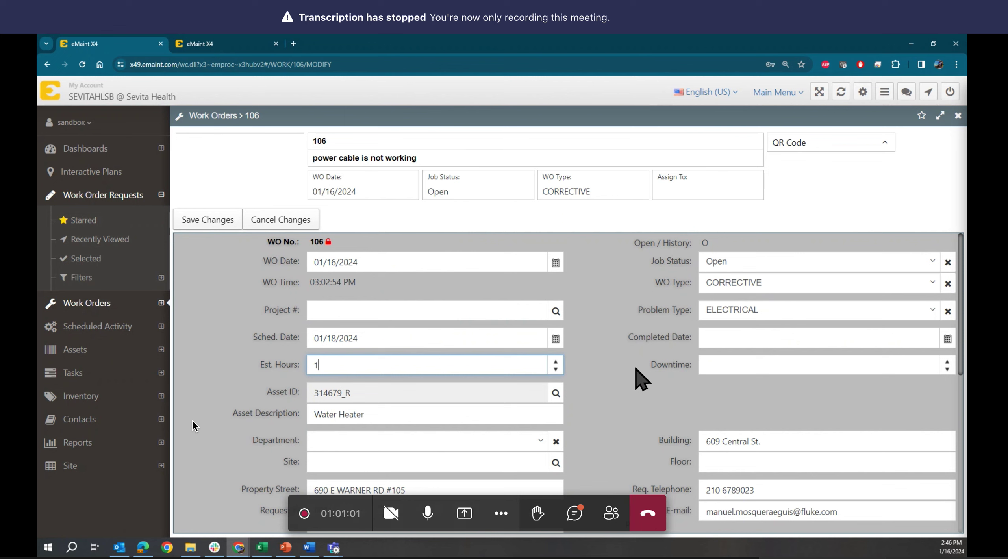
pyautogui.scroll(-5, 636, 372)
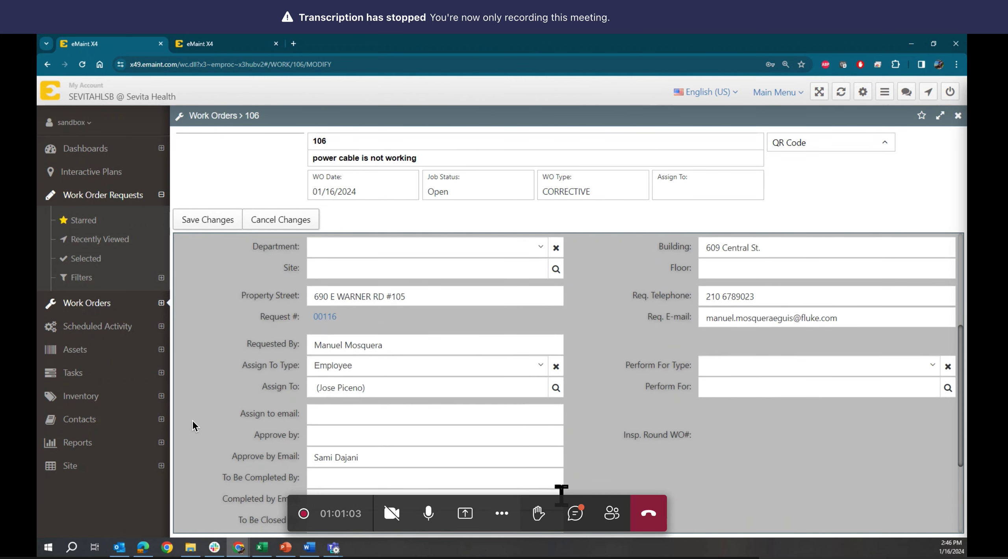
pyautogui.scroll(-4, 561, 498)
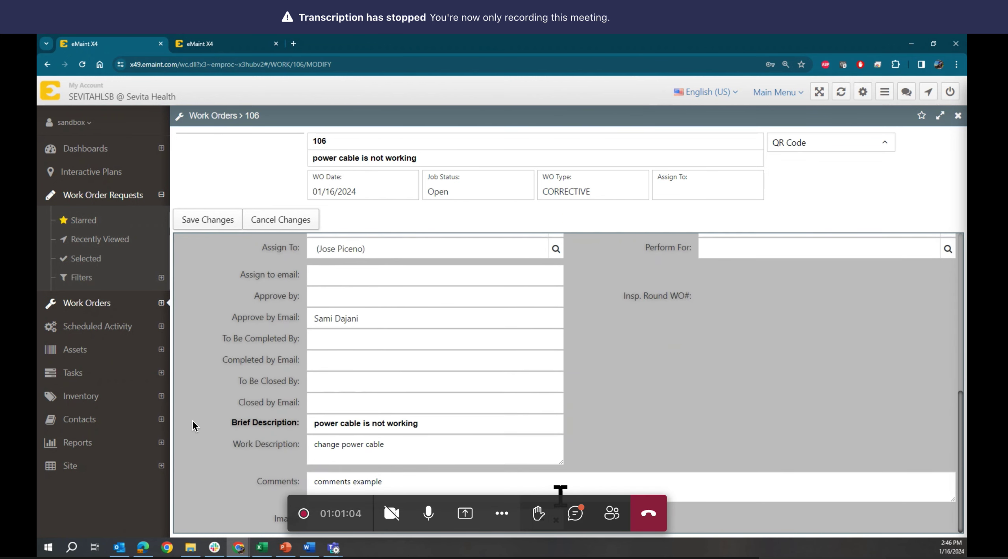
pyautogui.scroll(9, 560, 496)
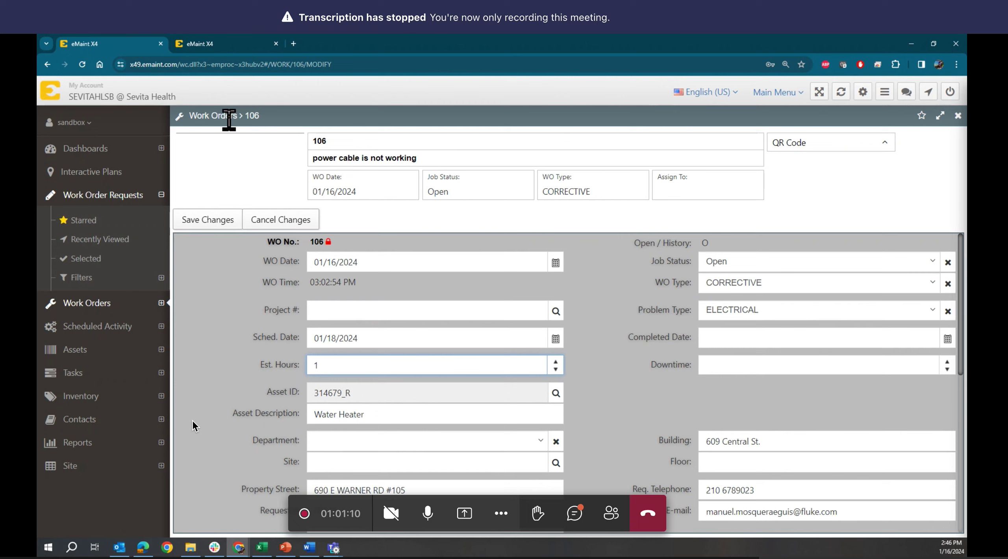
pyautogui.click(199, 220)
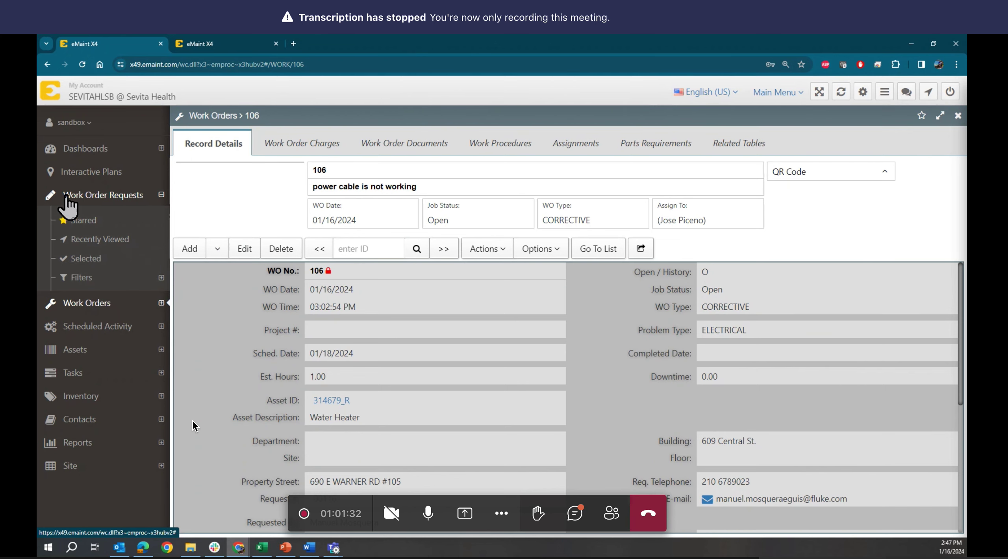
# - Show the Work Order Requests list with 00116 linked to WO 106, then bring PowerPoint forward
pyautogui.click(87, 198)
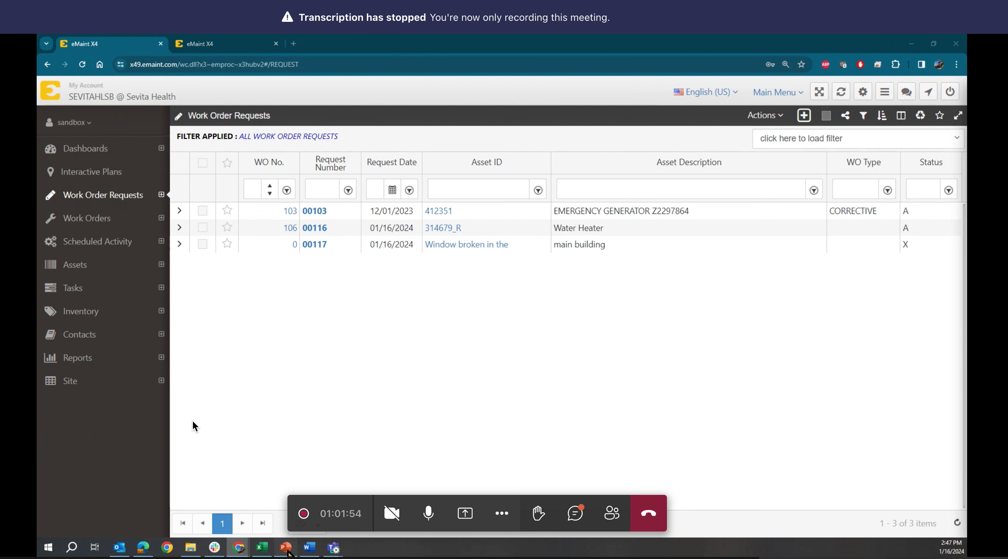
pyautogui.click(291, 551)
# - Present slide 7, Typical WO Process in a CMMS Environment, then minimize PowerPoint
pyautogui.scroll(6, 84, 303)
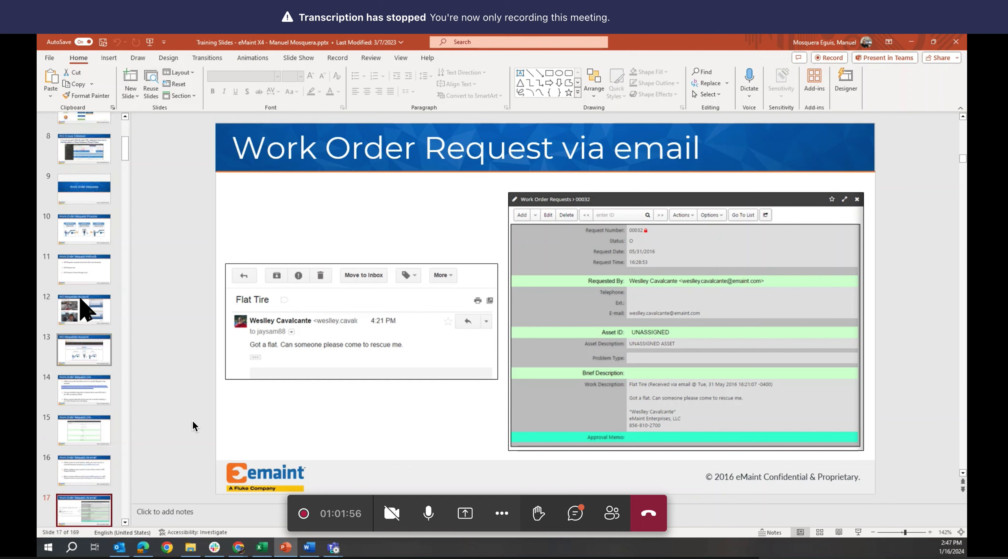
pyautogui.click(87, 266)
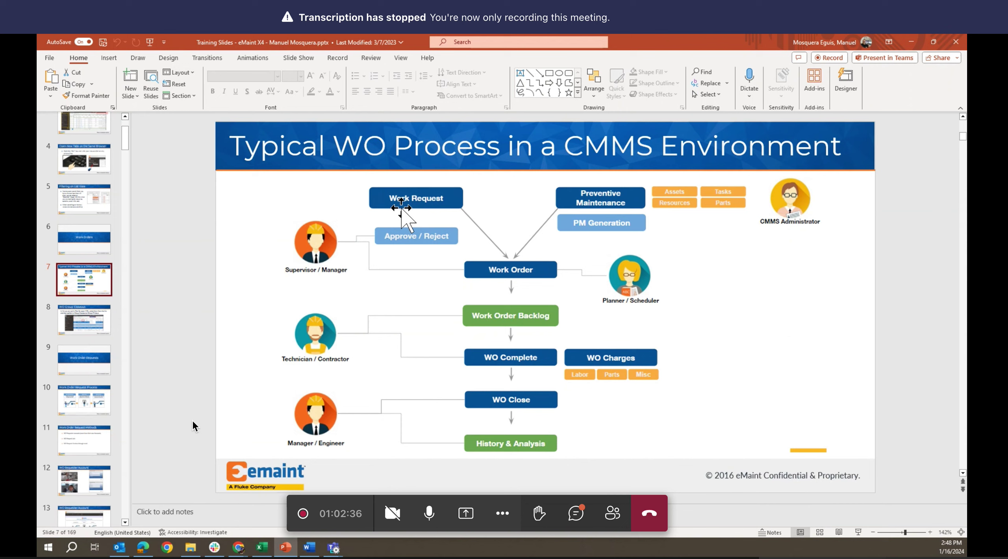
pyautogui.click(911, 42)
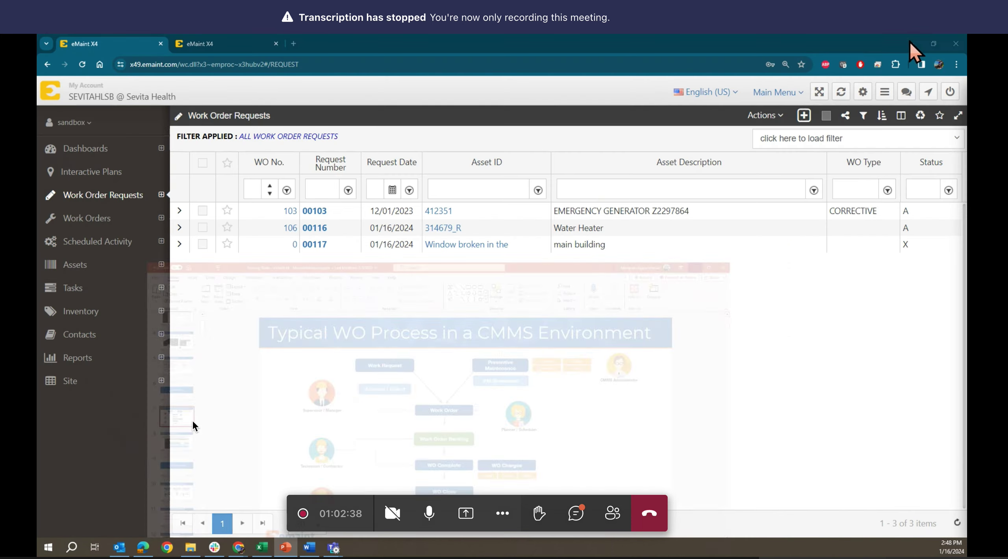
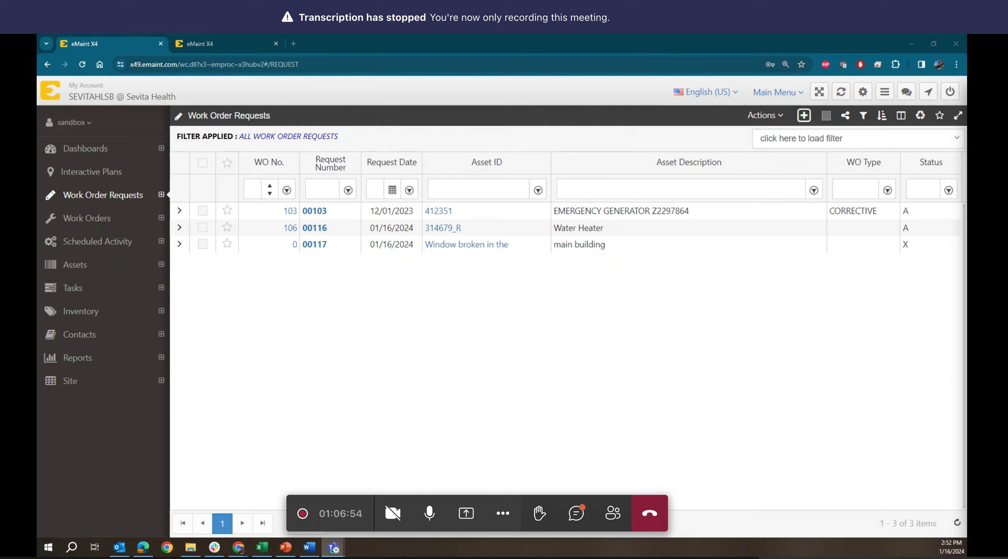
# - Back in eMaint, search the table forms manager for 'reque', then close it
pyautogui.hotkey('alt', 'Tab')
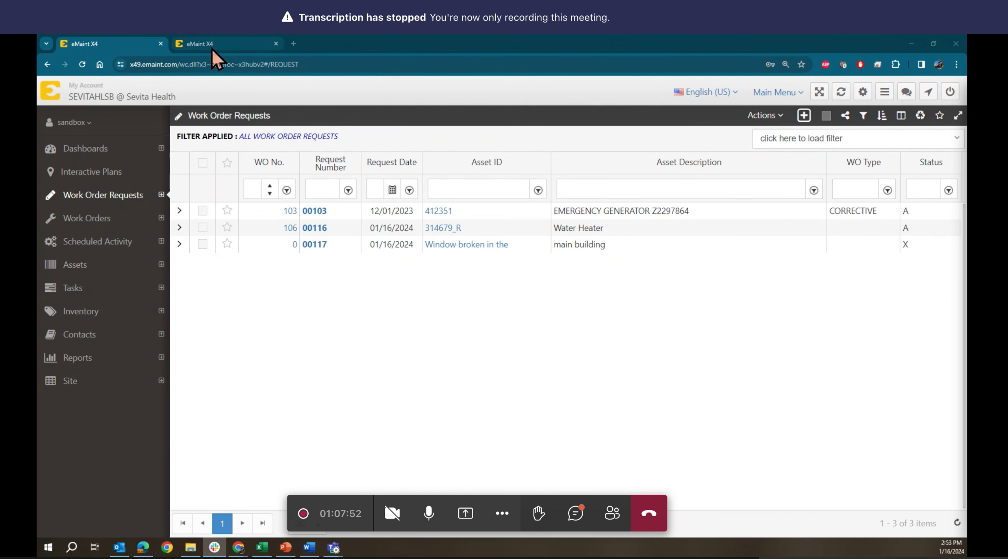
pyautogui.click(70, 130)
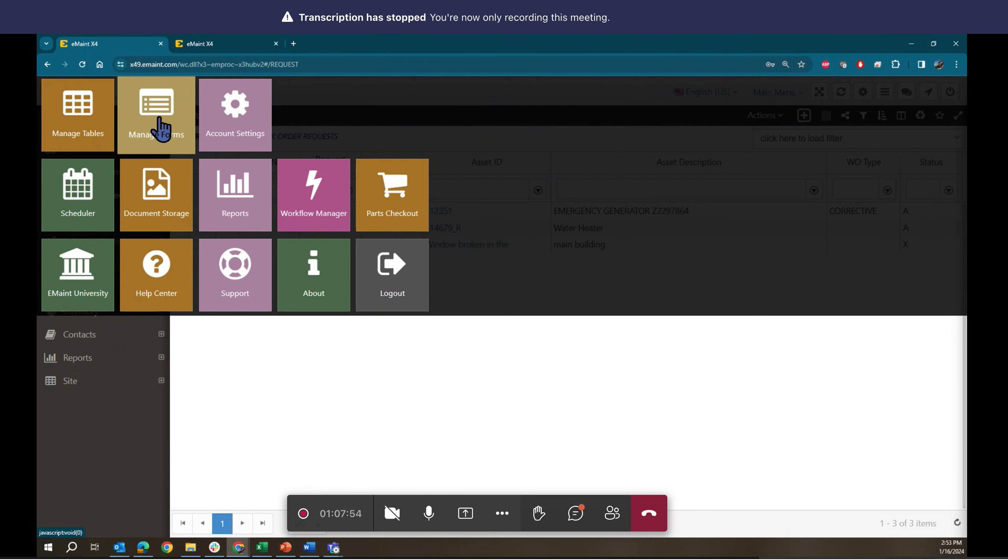
pyautogui.click(158, 131)
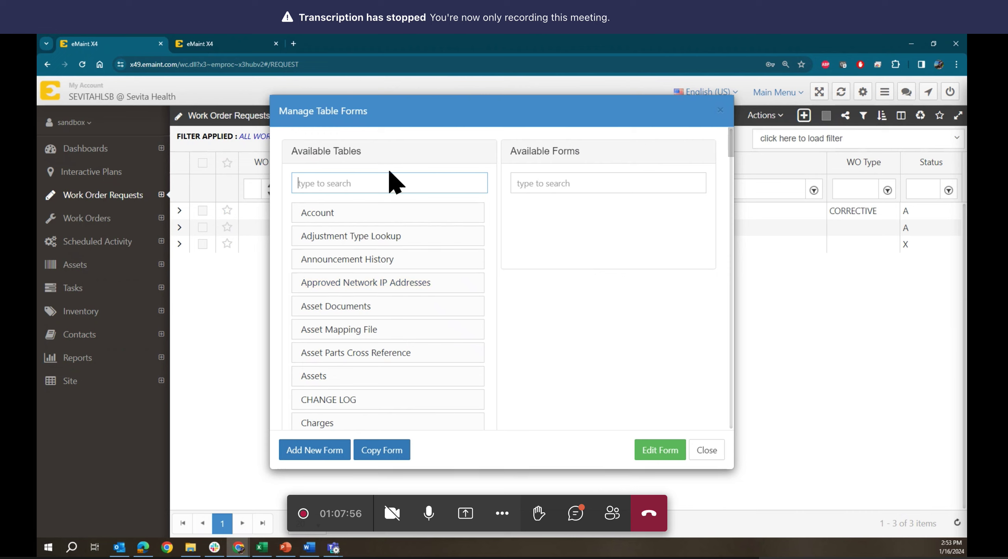
pyautogui.write('reque')
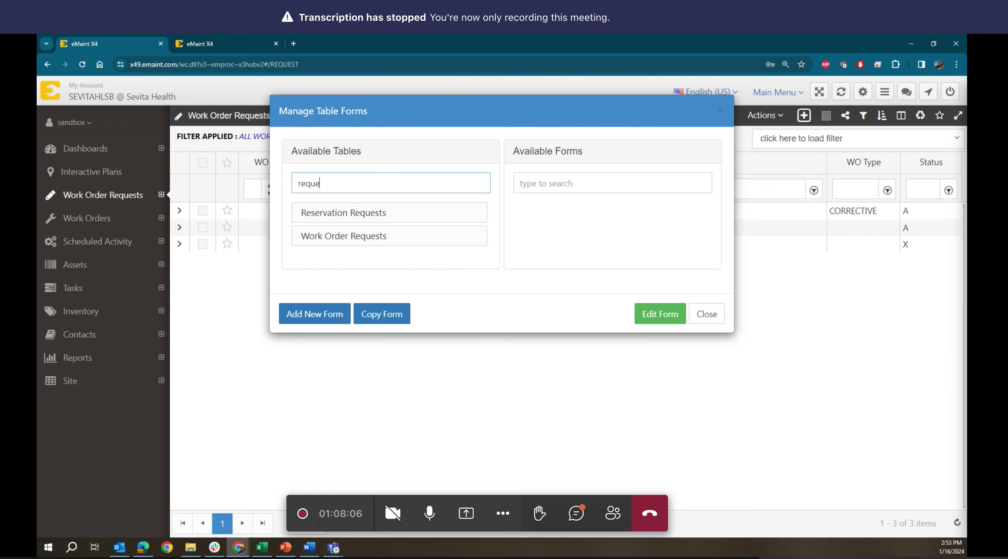
pyautogui.click(711, 313)
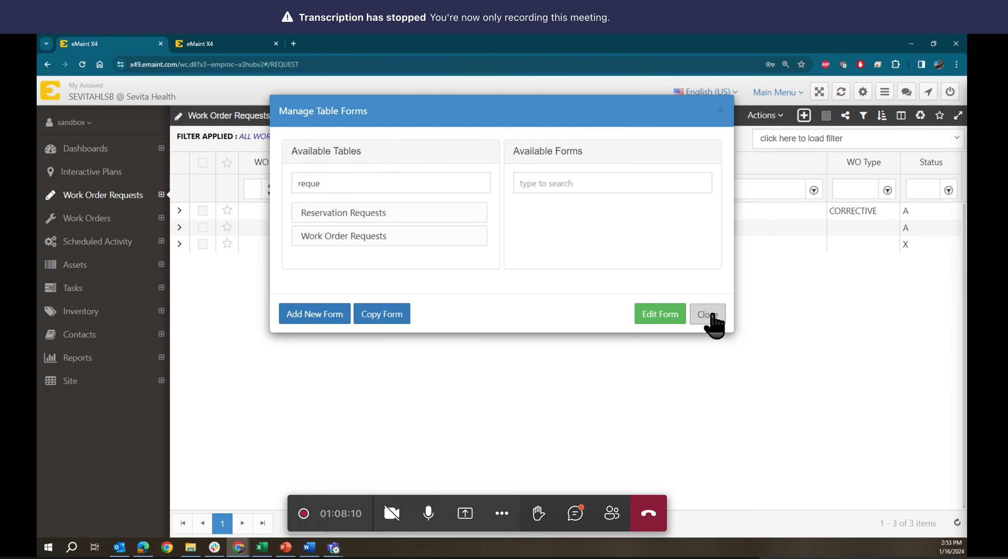
pyautogui.click(712, 314)
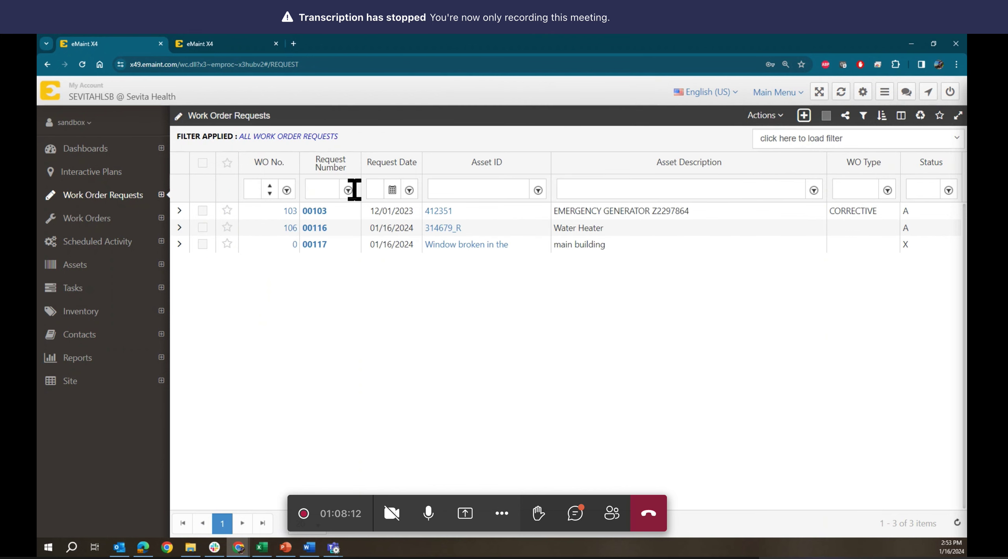
# - Open request 00117 and start editing its blank Room / Space field
pyautogui.click(377, 244)
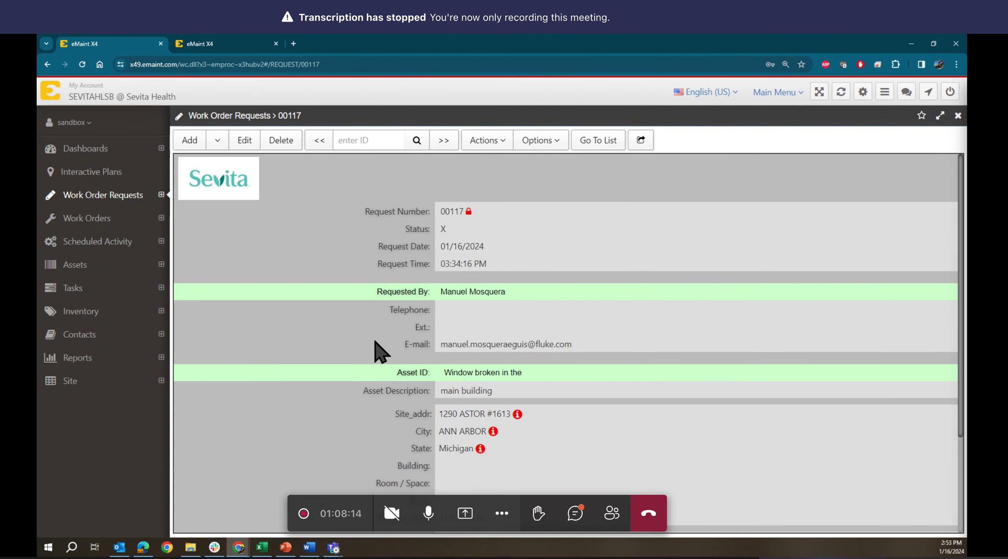
pyautogui.scroll(-3, 379, 352)
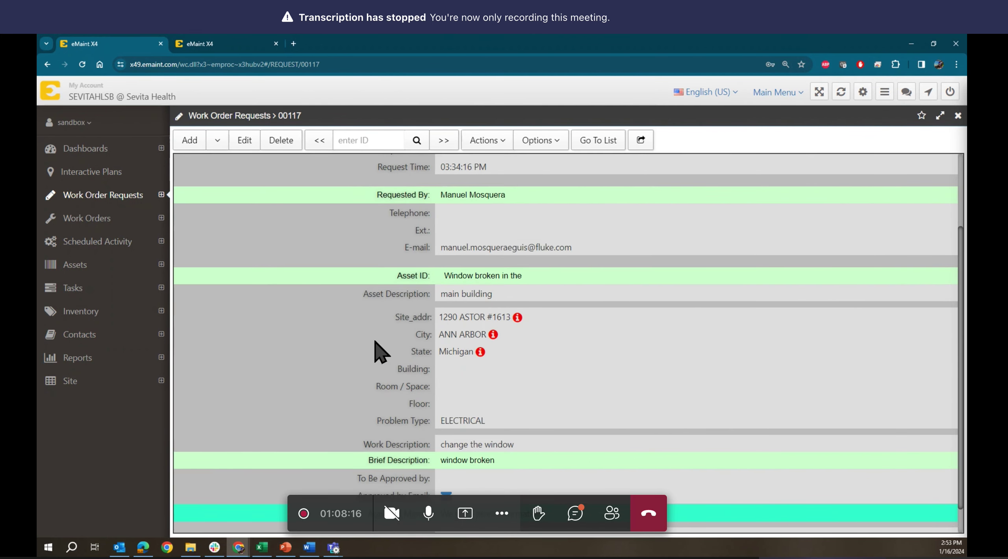
pyautogui.click(444, 387)
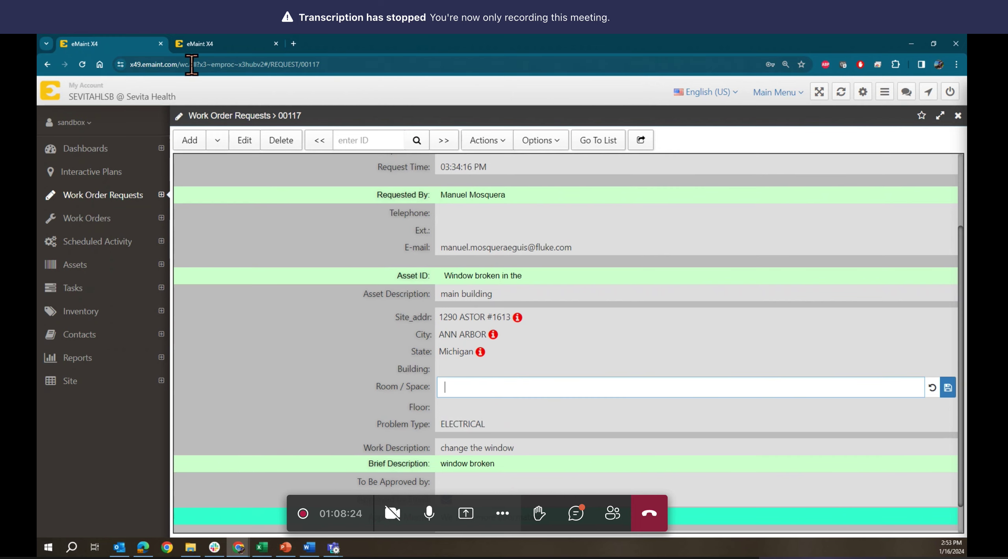
# - Open the Default Work Order Requests form in design mode
pyautogui.click(76, 123)
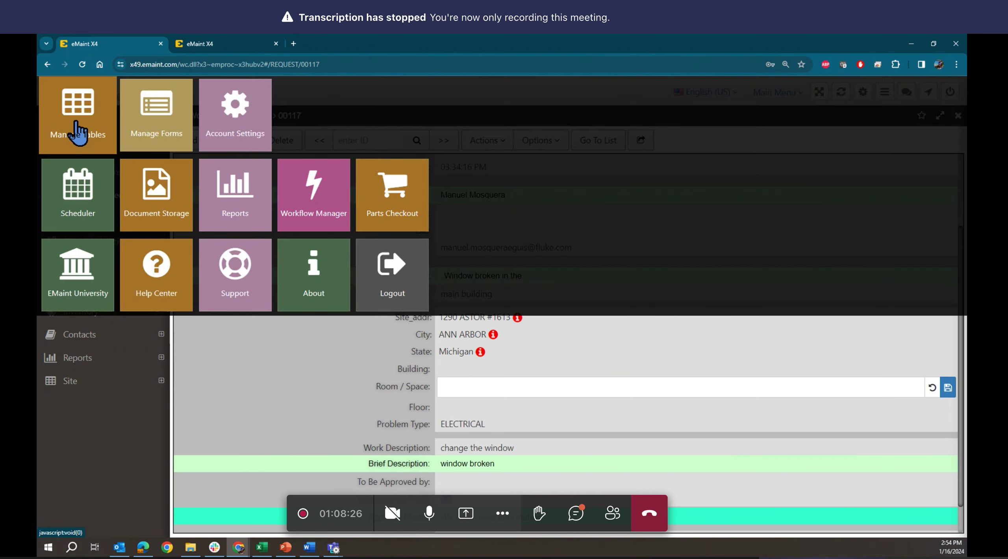
pyautogui.click(155, 126)
pyautogui.write('reques')
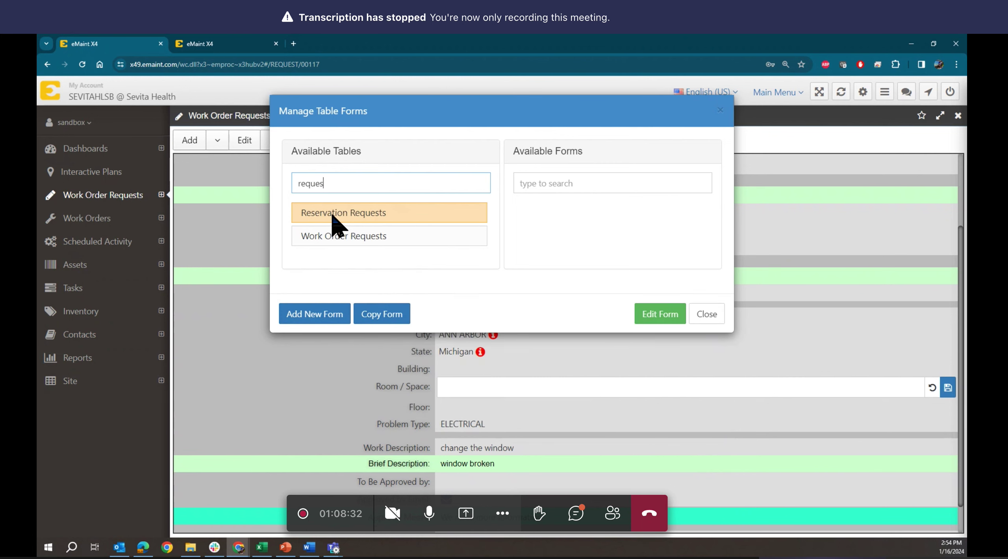
pyautogui.click(368, 237)
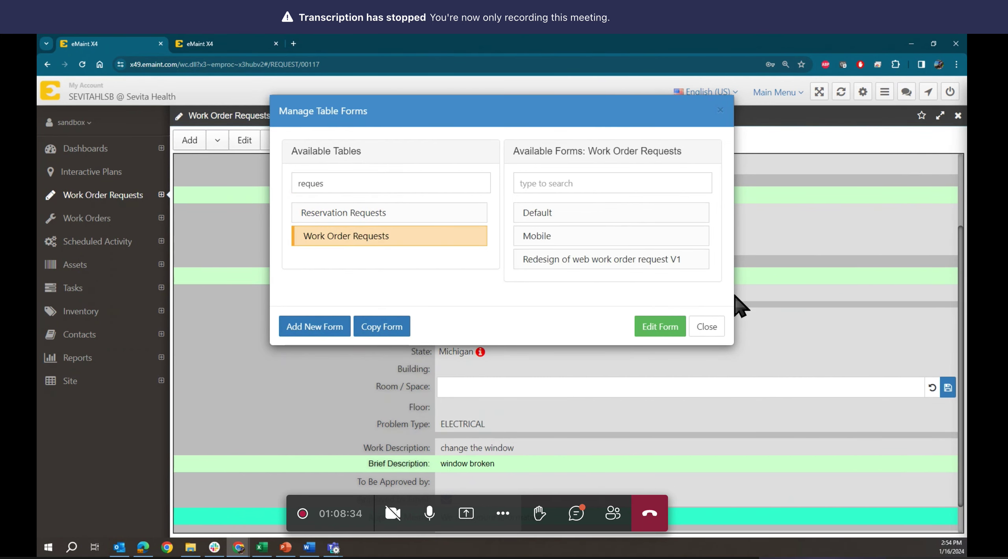
pyautogui.click(545, 215)
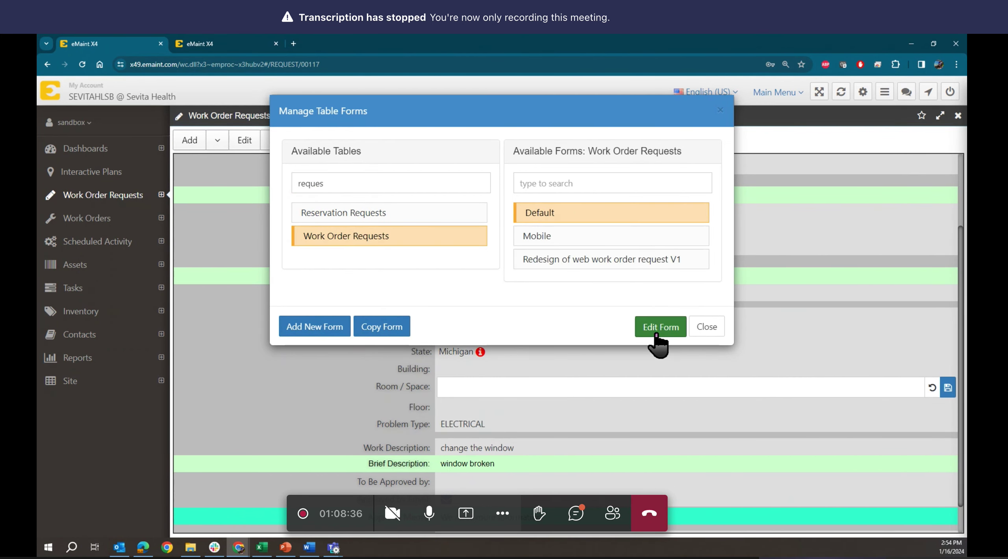
pyautogui.click(658, 327)
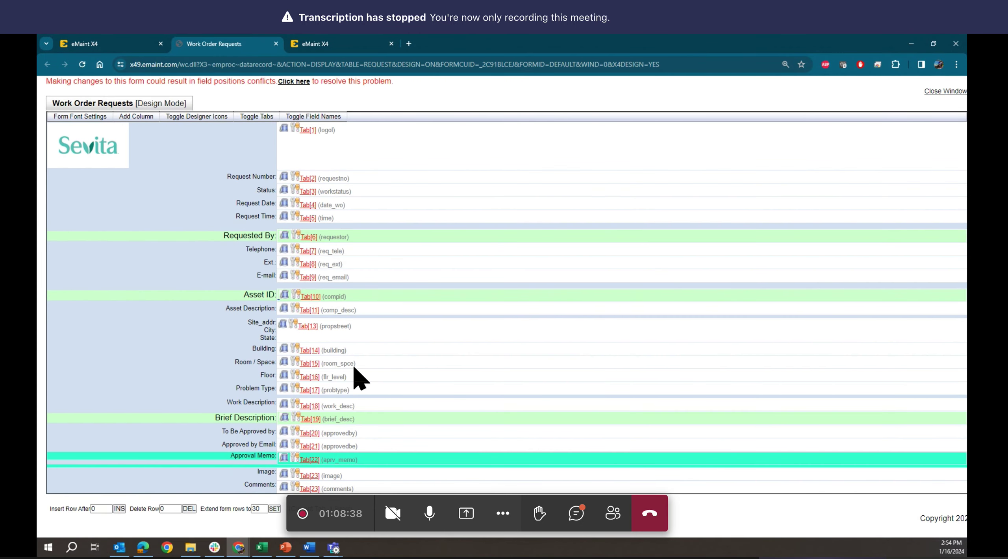
# - Raise the Room / Space field size from 10 to 100, save, and close its properties
pyautogui.click(295, 361)
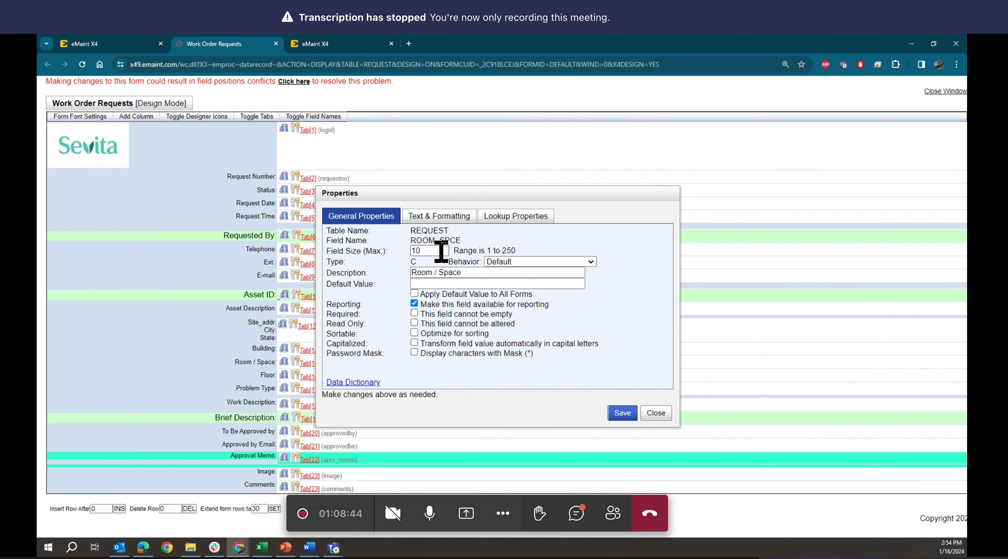
pyautogui.doubleClick(432, 251)
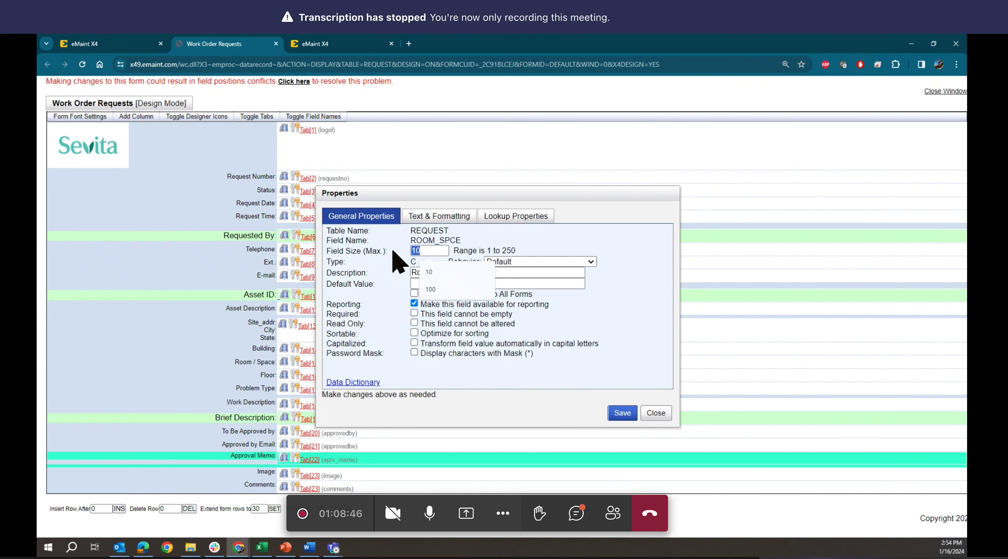
pyautogui.write('100')
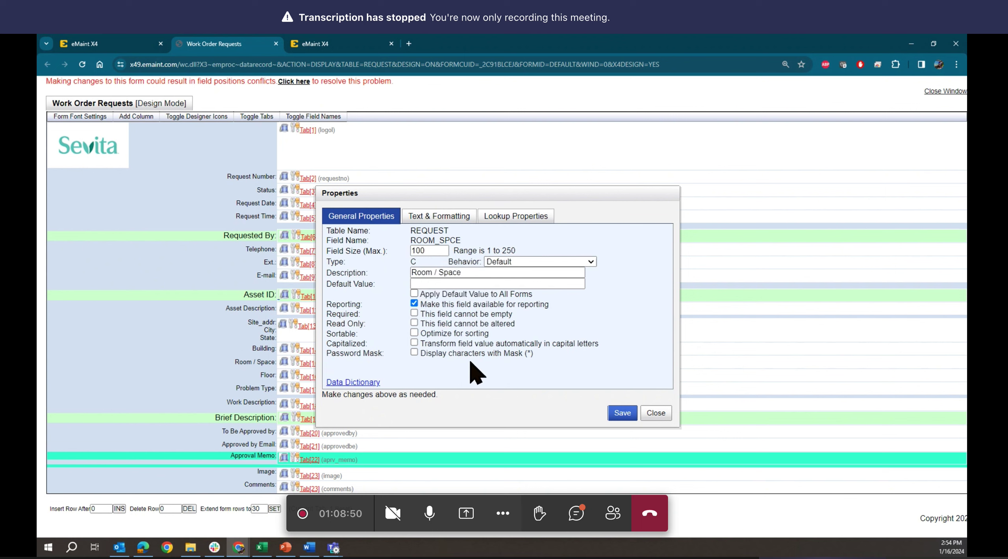
pyautogui.click(622, 413)
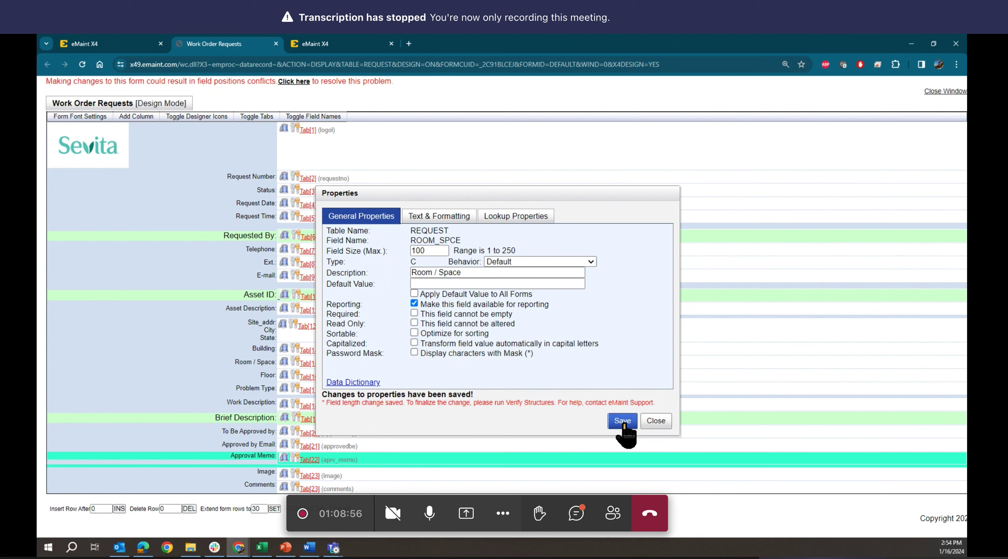
pyautogui.click(624, 423)
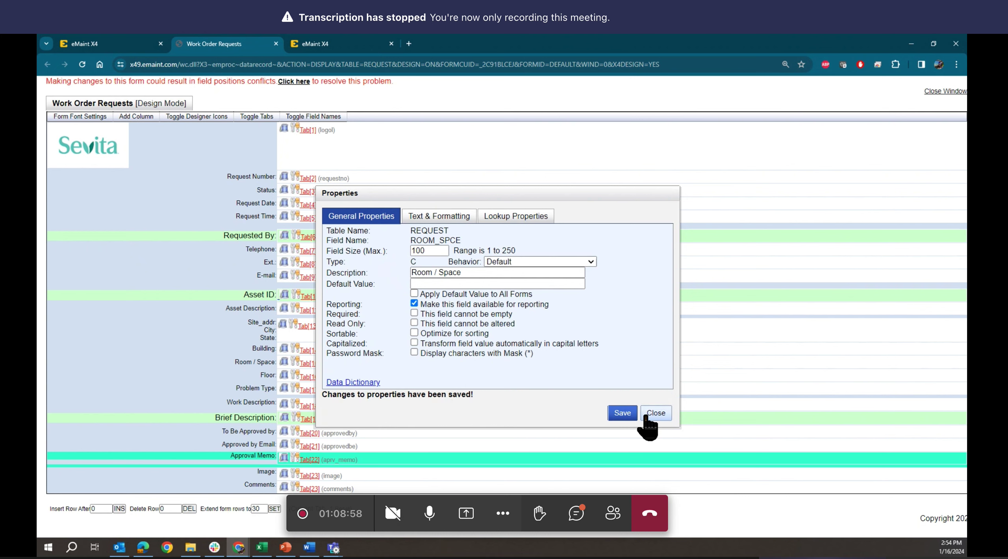
pyautogui.click(647, 414)
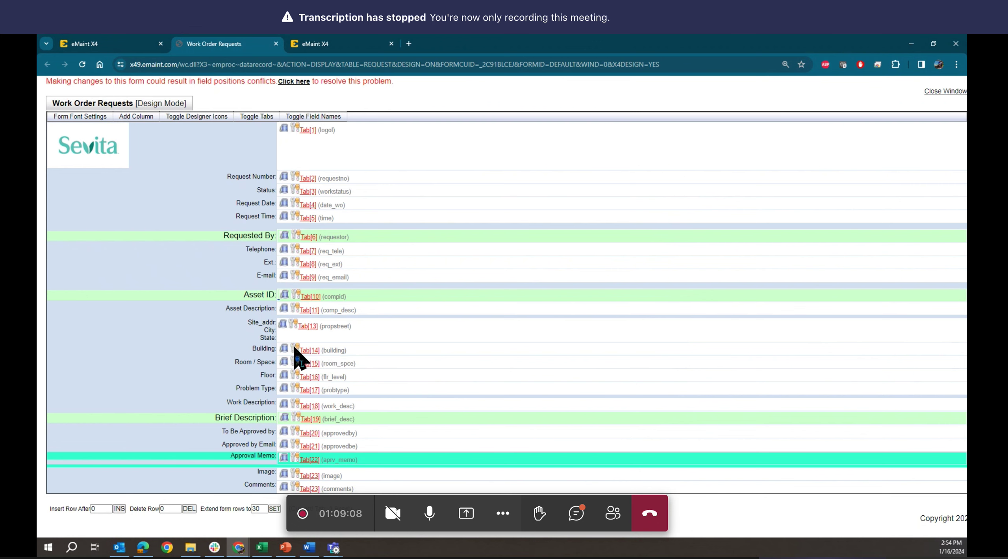
pyautogui.click(295, 349)
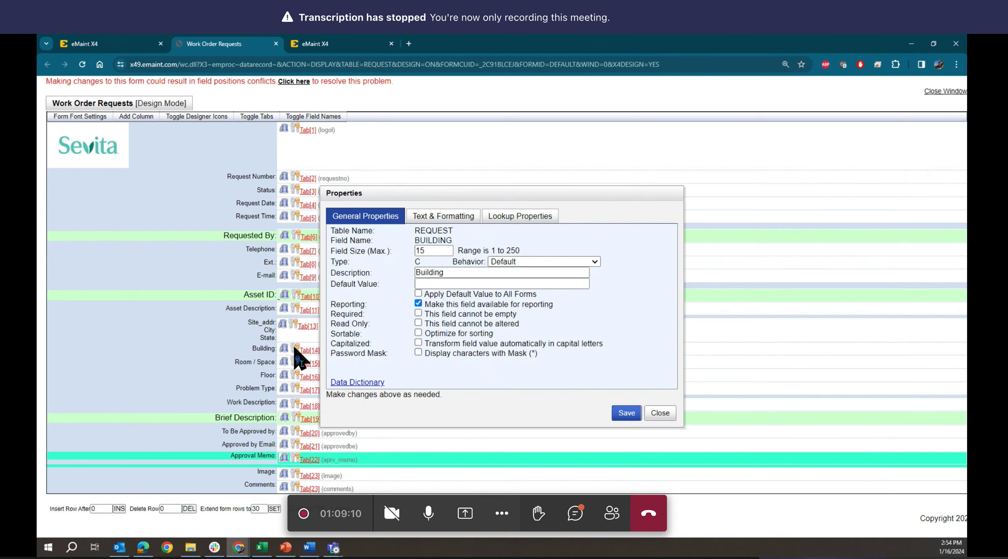
pyautogui.click(519, 218)
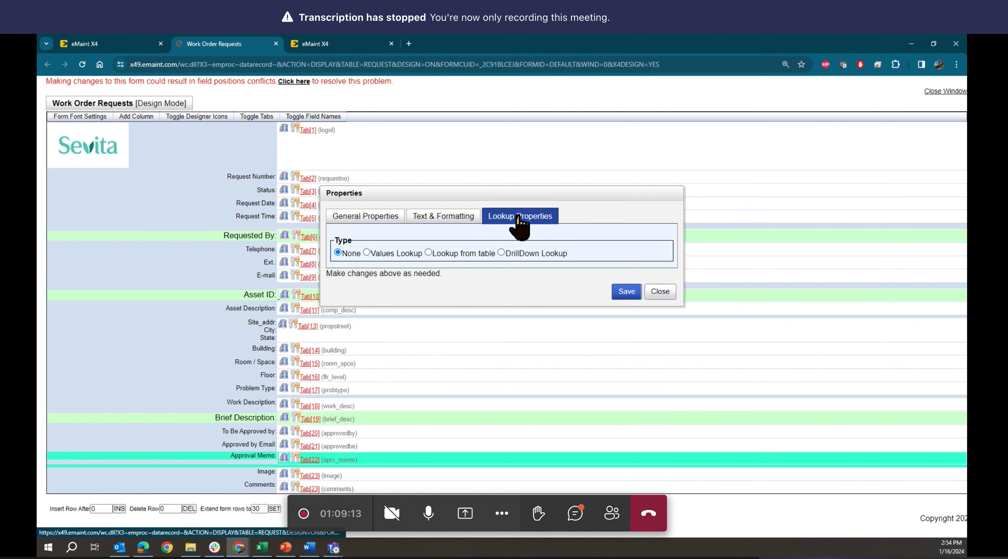
pyautogui.click(366, 217)
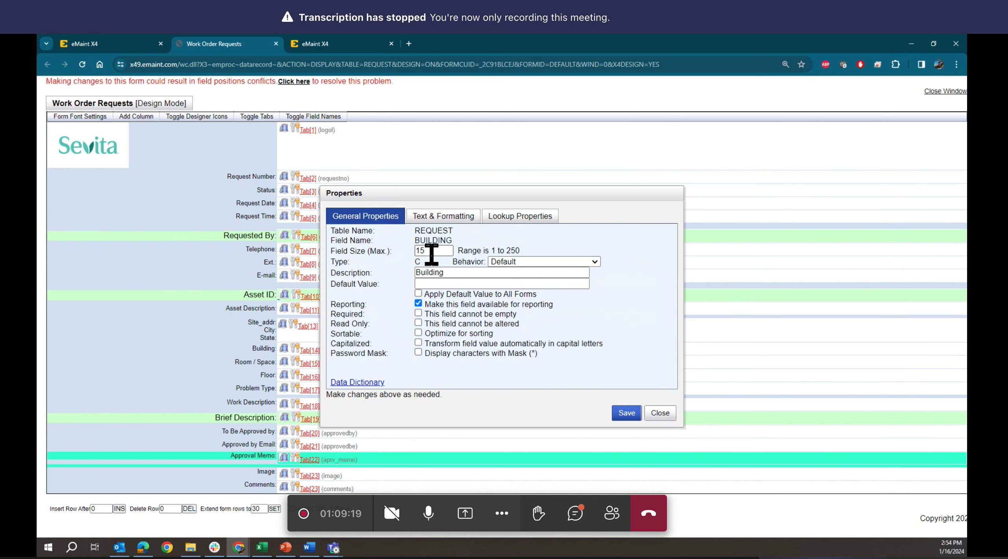
pyautogui.click(660, 413)
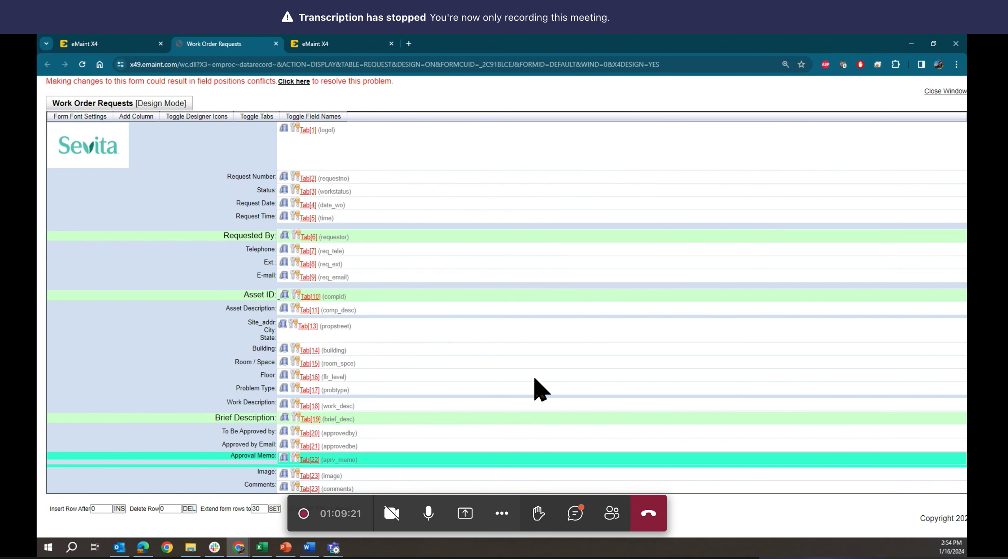
# - Check the Floor field's properties, then re-number the form's field tab order
pyautogui.click(295, 376)
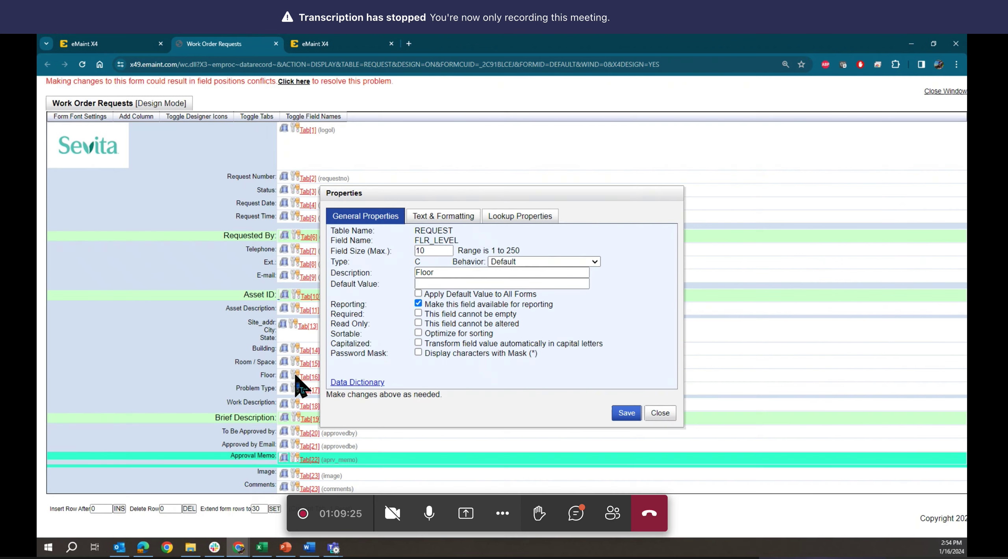
pyautogui.click(662, 413)
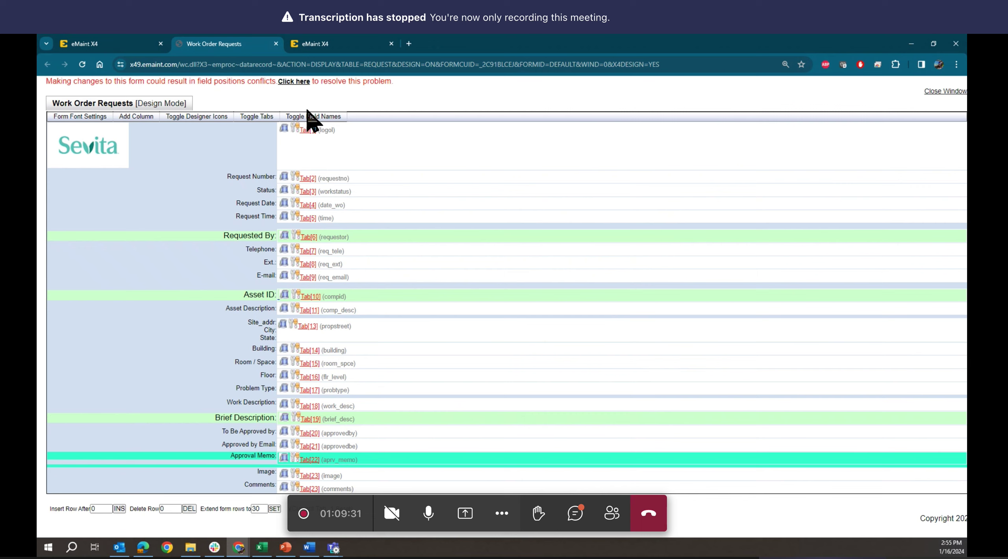
pyautogui.click(293, 81)
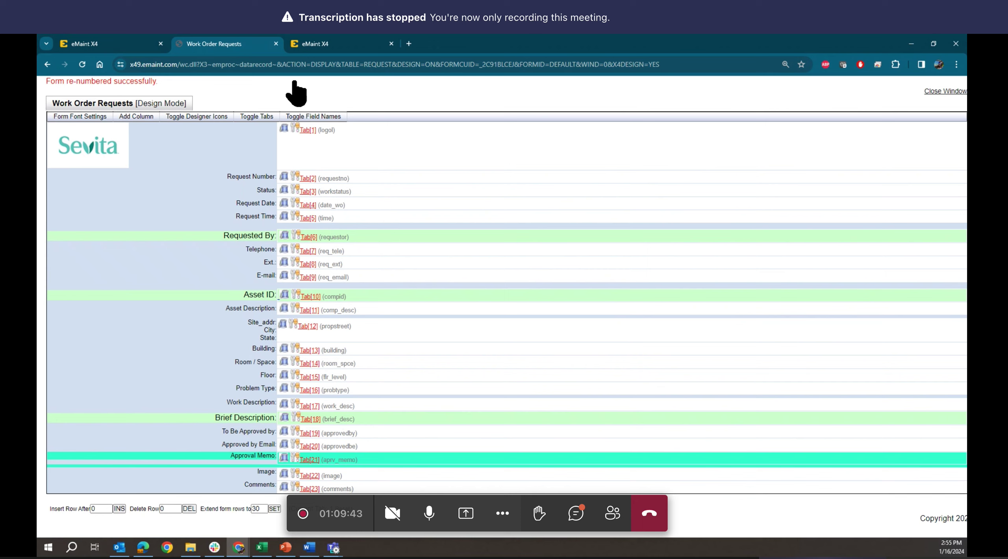
# - Return to the main eMaint session, close the forms manager and reload request 00117
pyautogui.click(130, 44)
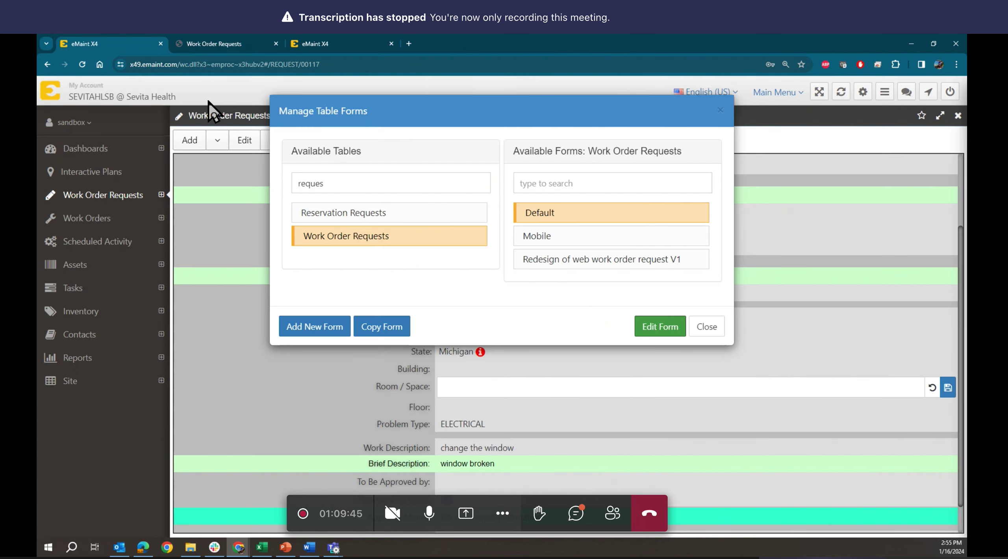
pyautogui.click(704, 329)
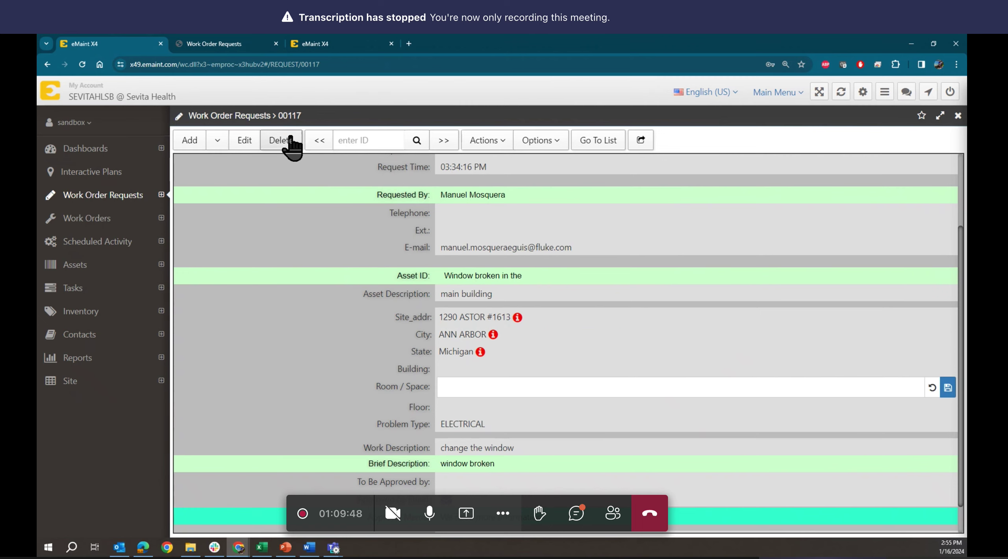
pyautogui.click(490, 143)
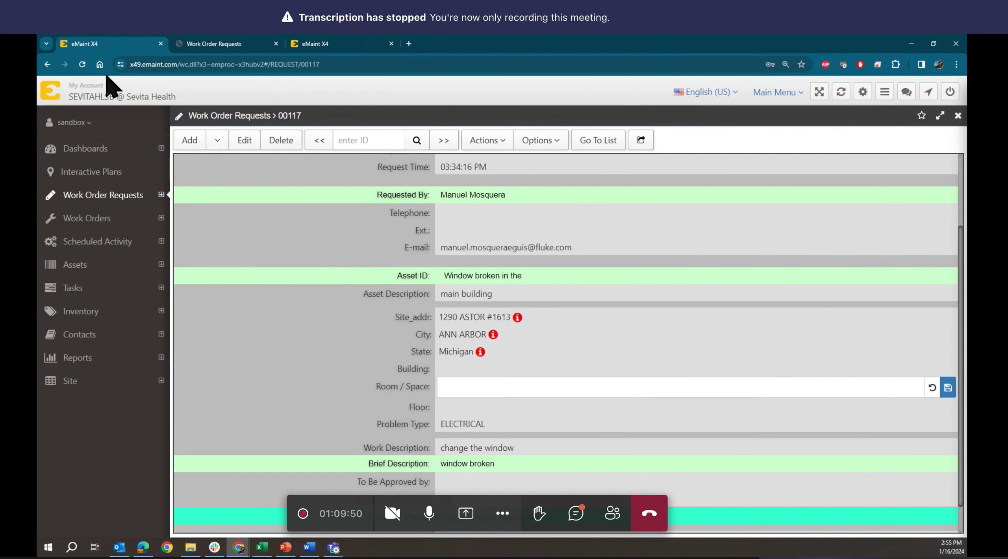
pyautogui.click(82, 64)
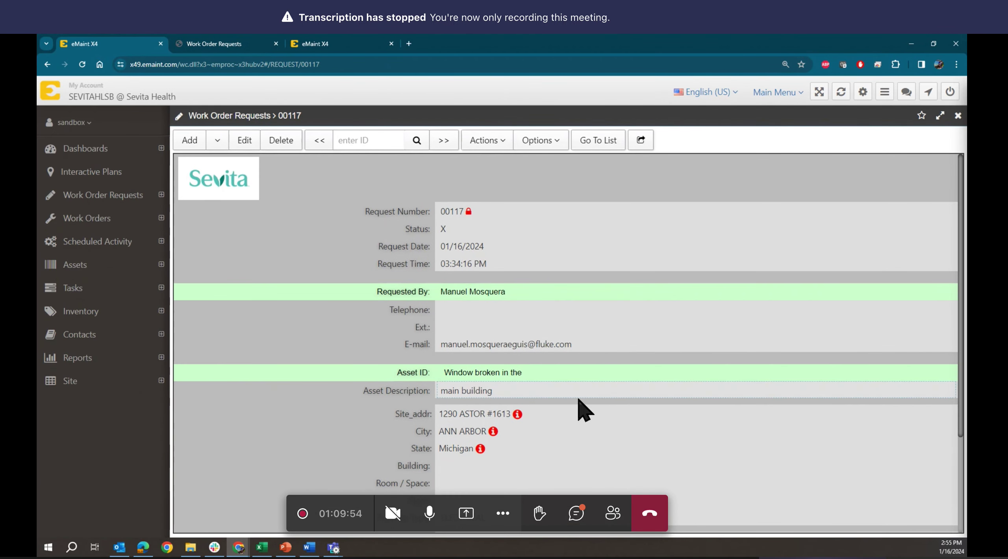
# - Enter 'fgfghdghdghghgdhgd' as the Room / Space value and save it
pyautogui.scroll(-1, 578, 407)
pyautogui.click(469, 385)
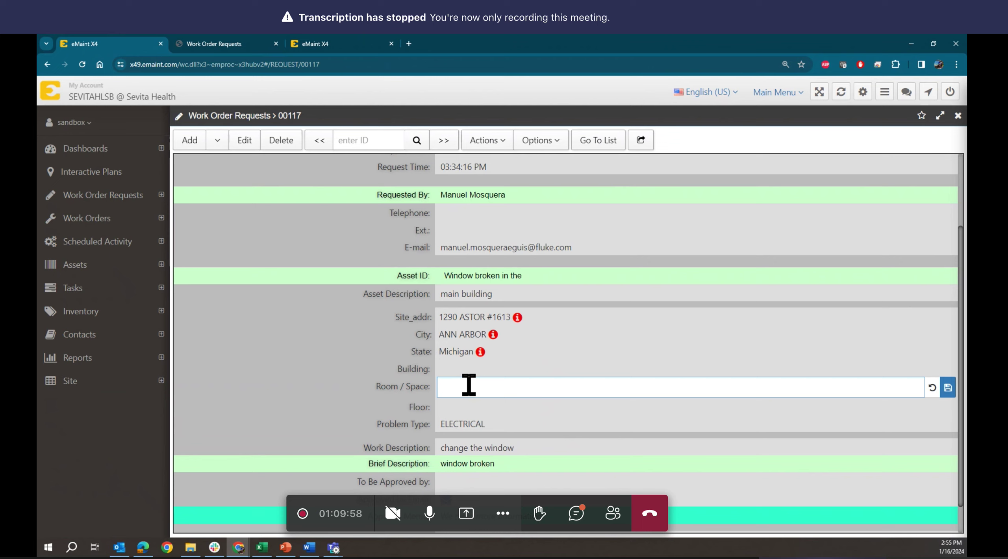
pyautogui.write('fgfghdghdghghgdhgd')
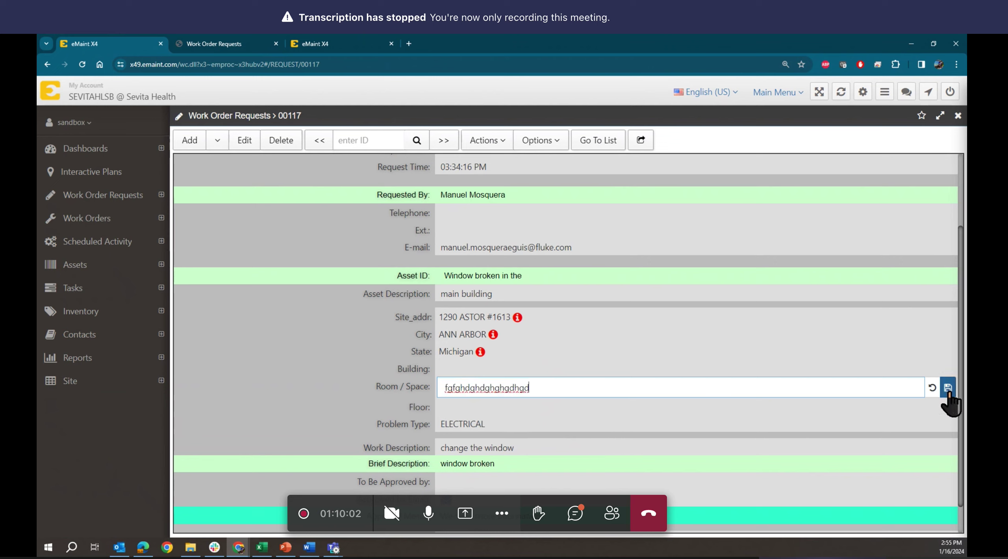
pyautogui.click(948, 389)
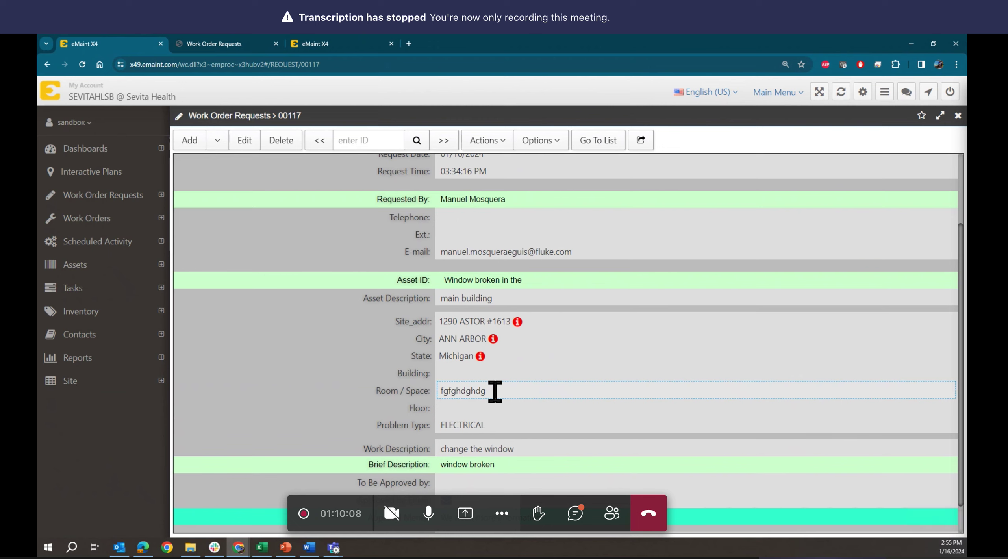
pyautogui.click(500, 390)
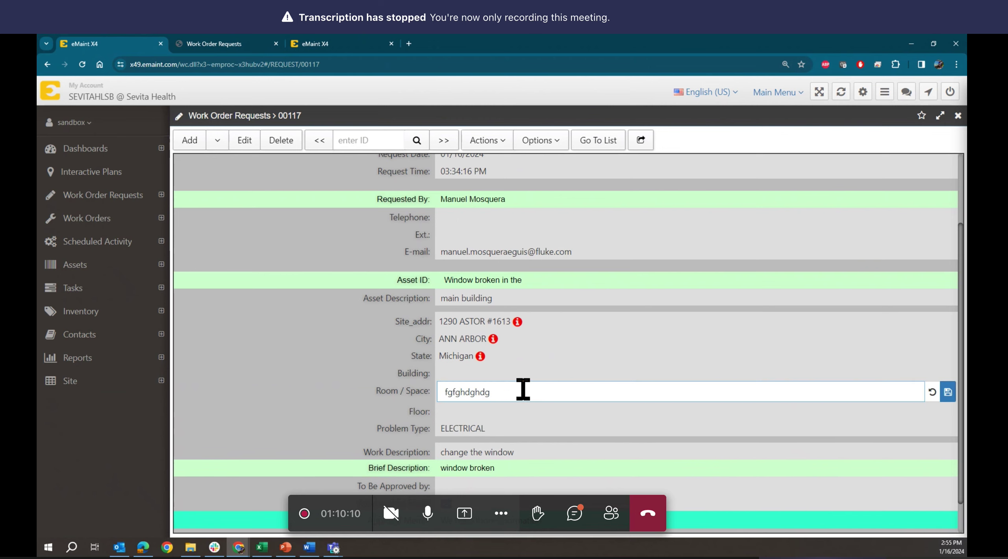
pyautogui.click(524, 390)
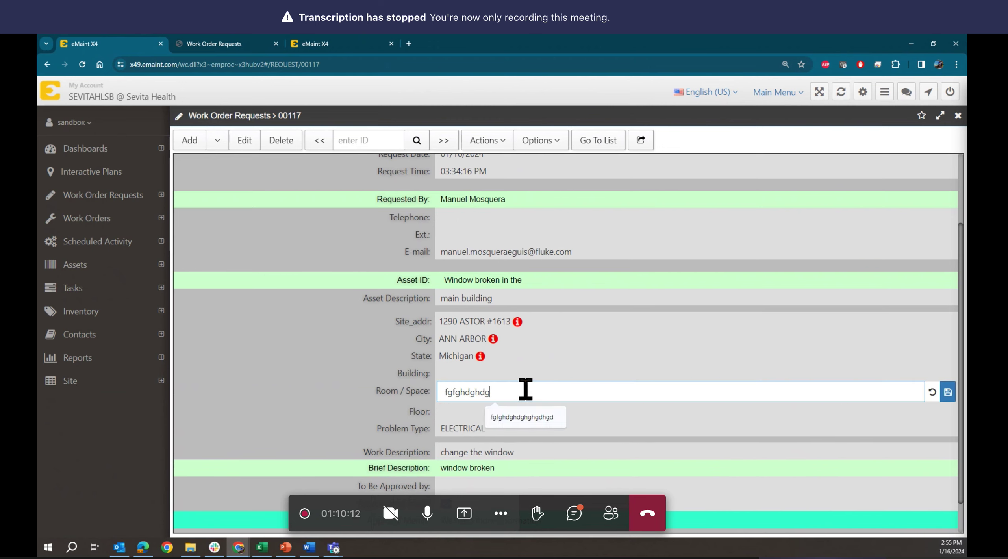
pyautogui.write('12')
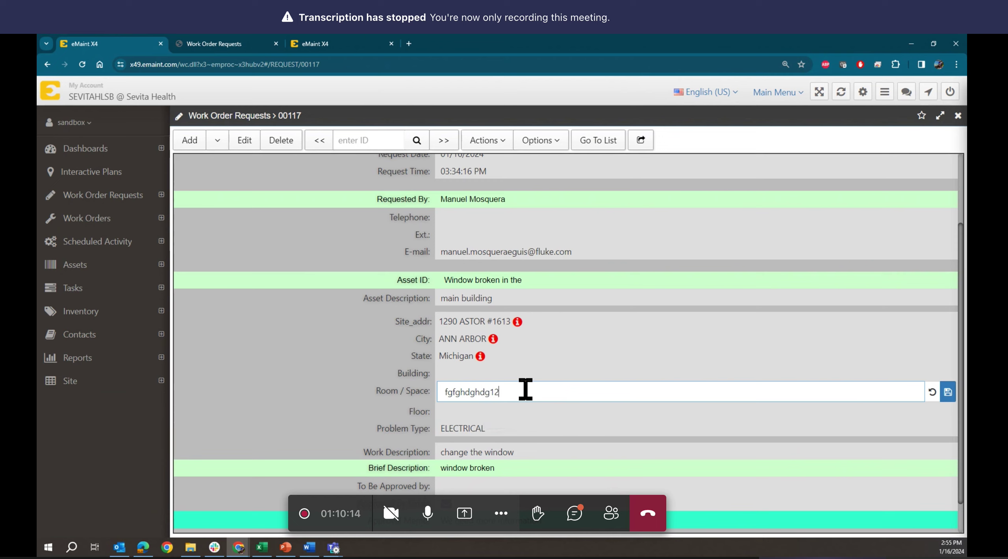
pyautogui.write('334565678990')
pyautogui.click(948, 392)
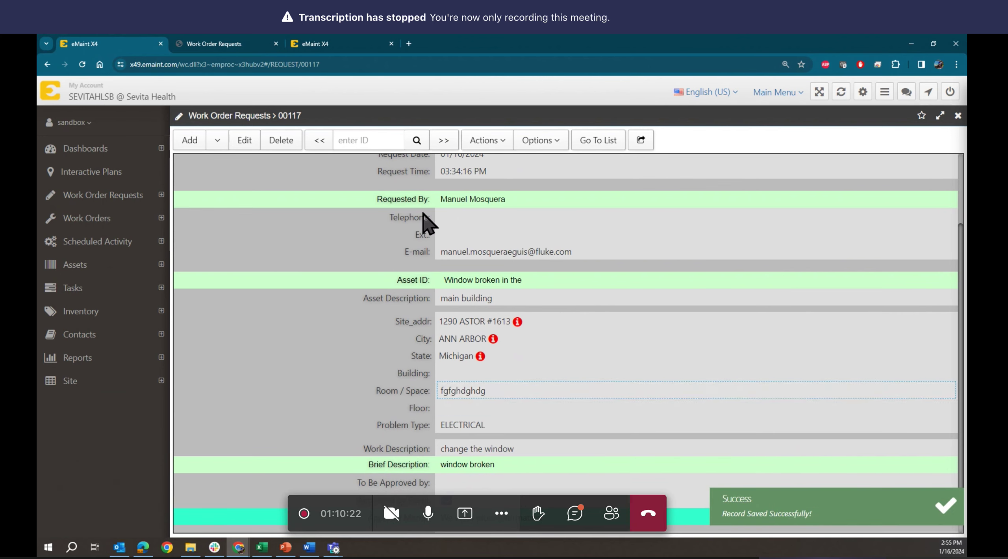
pyautogui.click(230, 43)
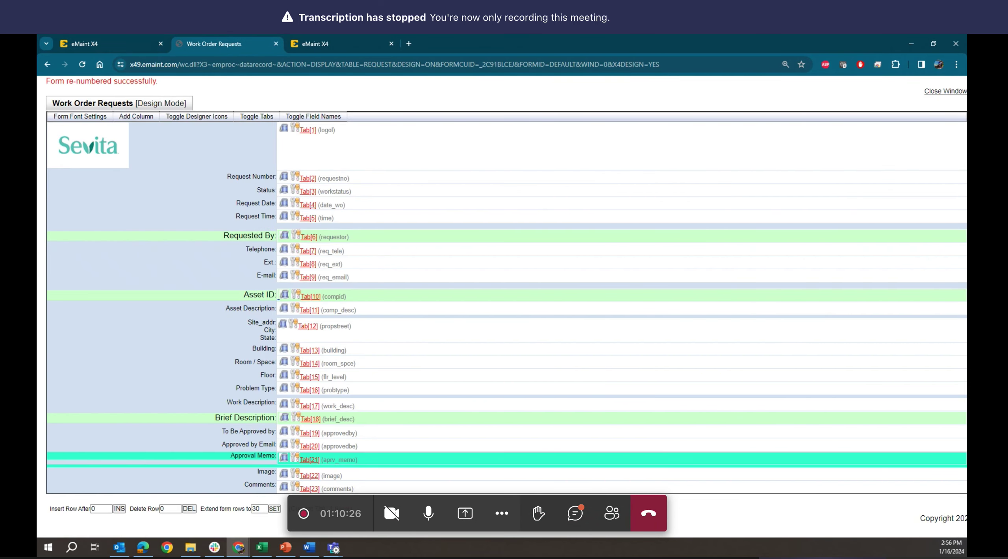
pyautogui.hotkey('alt', 'Tab')
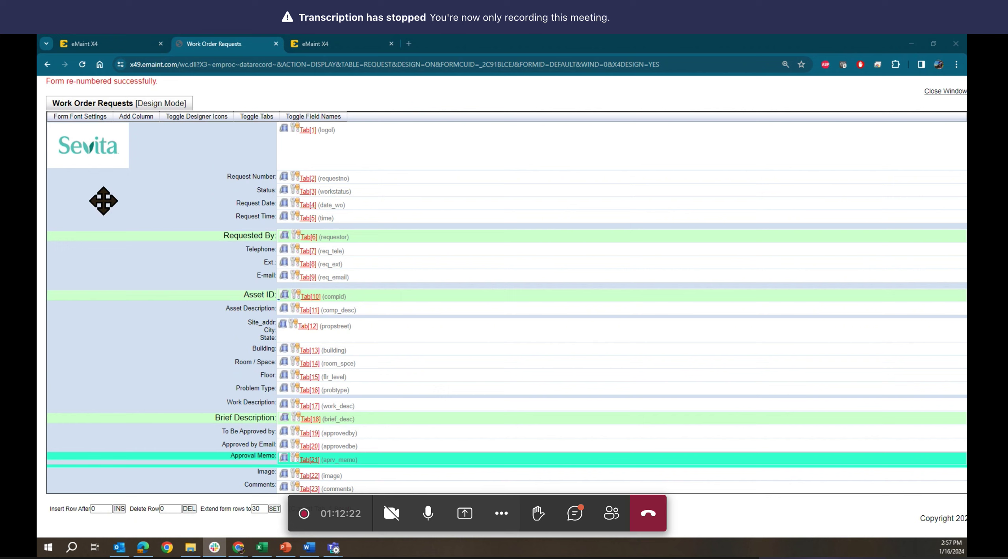
pyautogui.moveTo(213, 64); pyautogui.dragTo(872, 95)
# - Load the ~verstrus structure verification page, then return to the Control Center
pyautogui.write('ver')
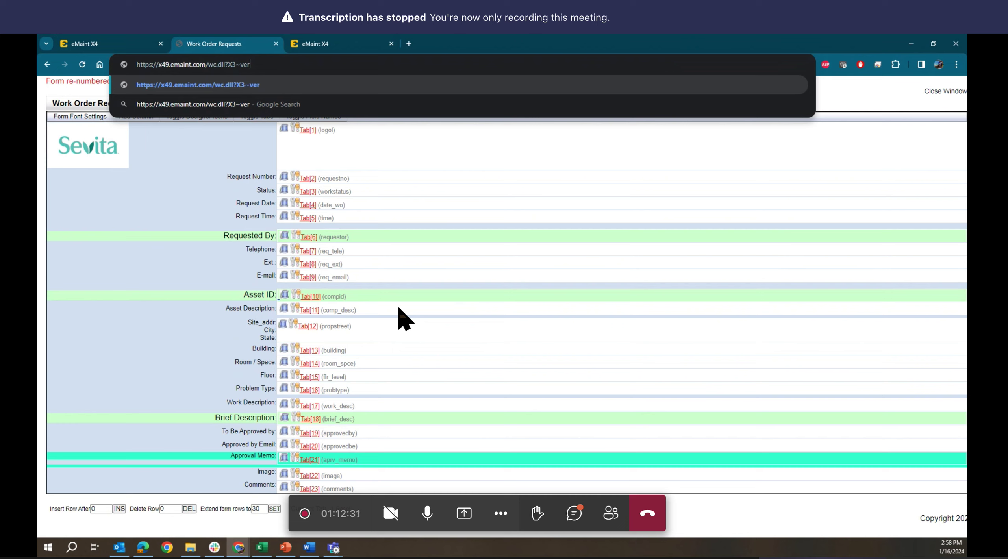
pyautogui.write('str')
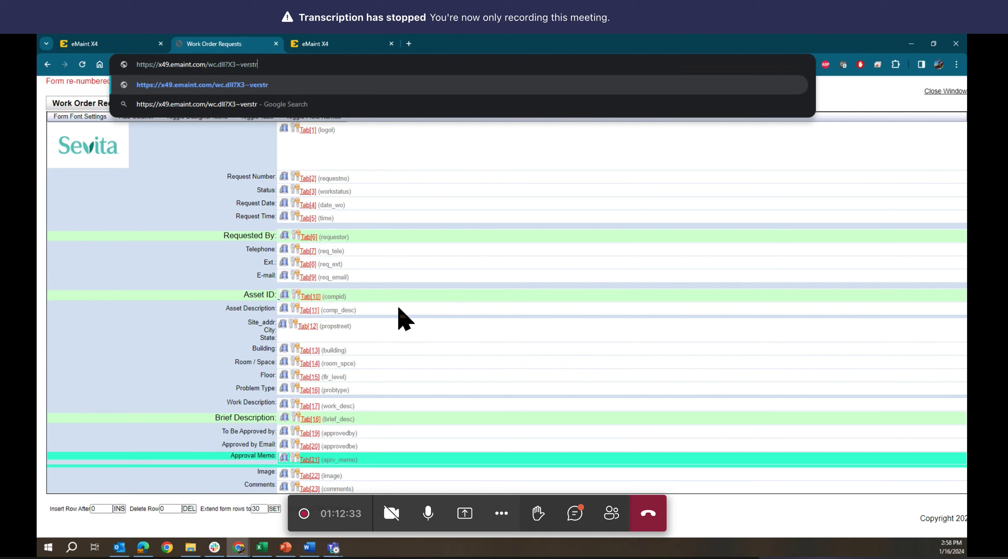
pyautogui.write('s')
pyautogui.press('BackSpace')
pyautogui.write('us')
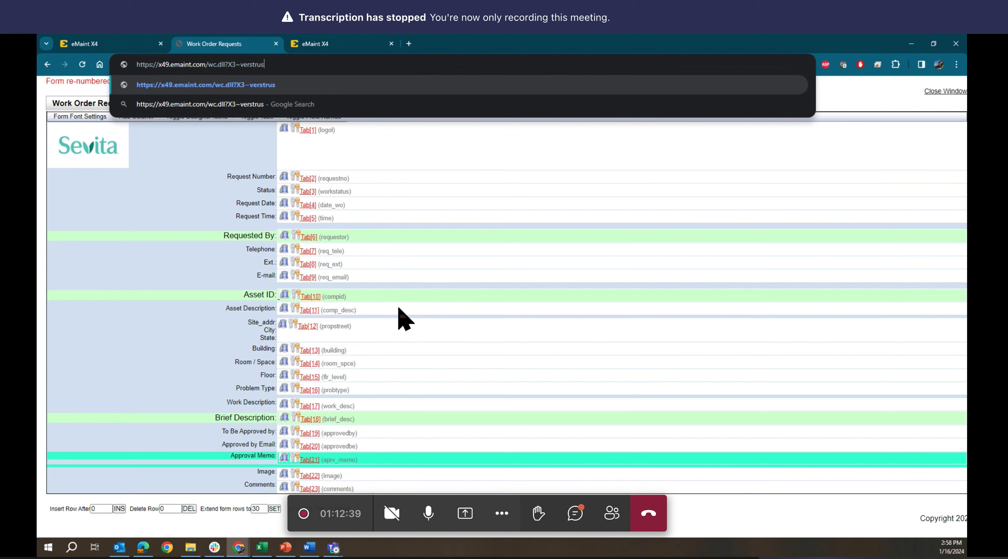
pyautogui.press('Return')
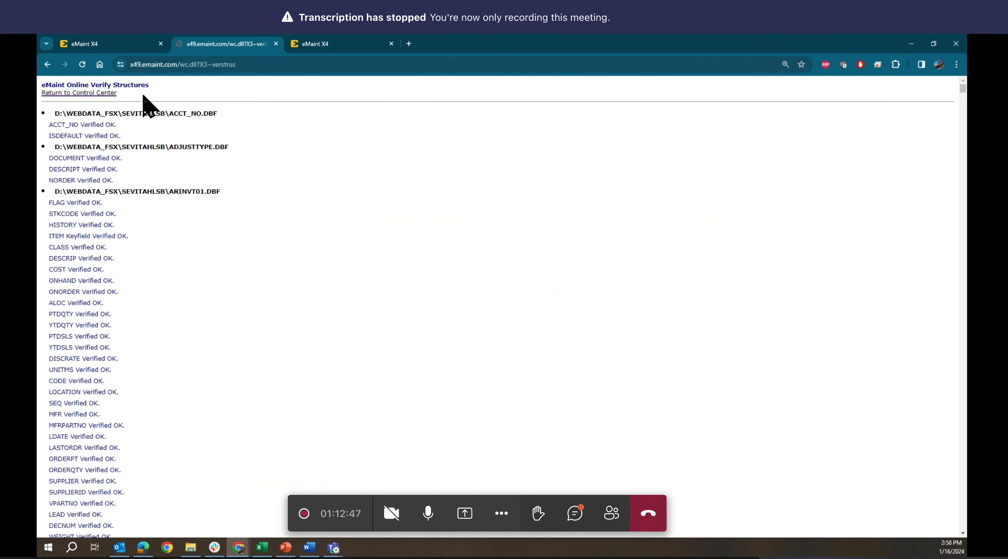
pyautogui.click(81, 93)
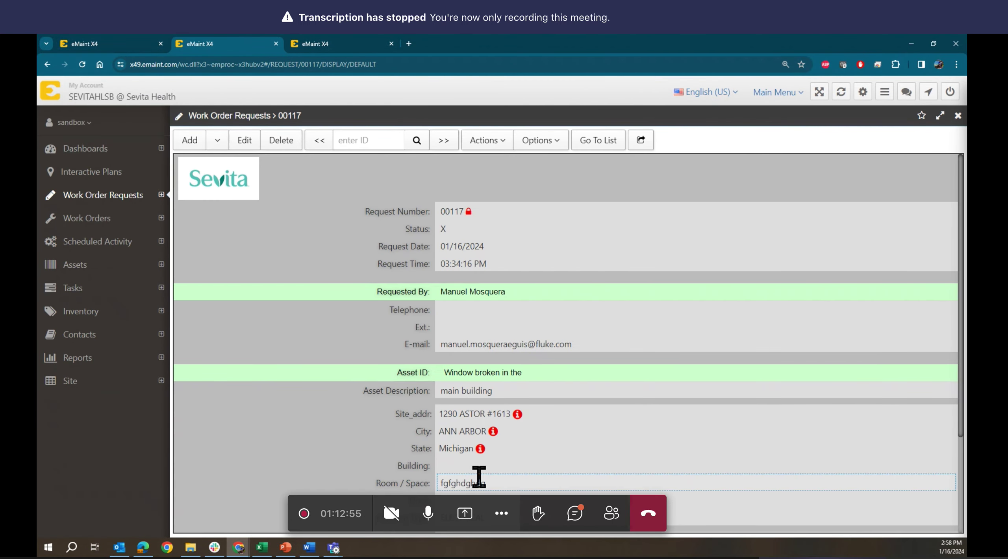
pyautogui.click(492, 483)
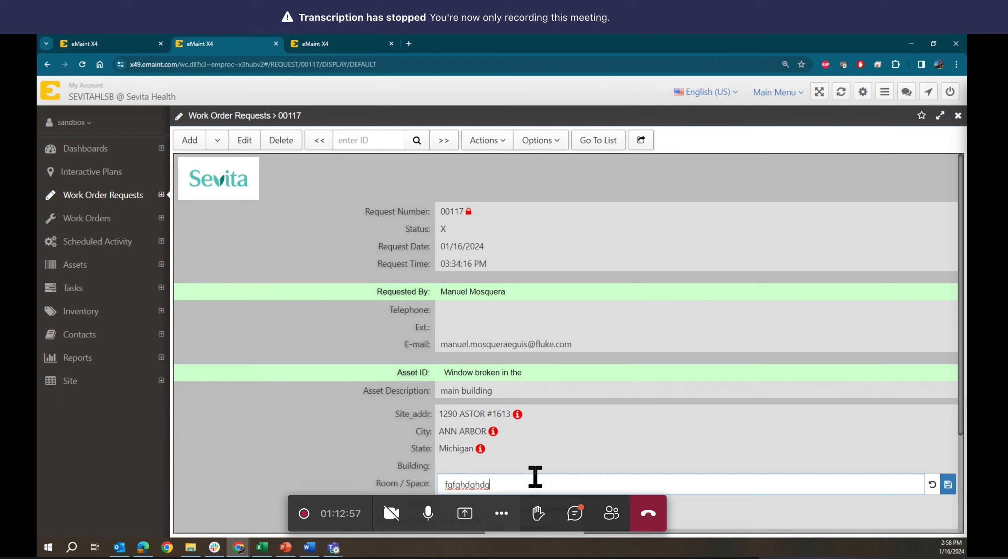
pyautogui.write('12334565678990')
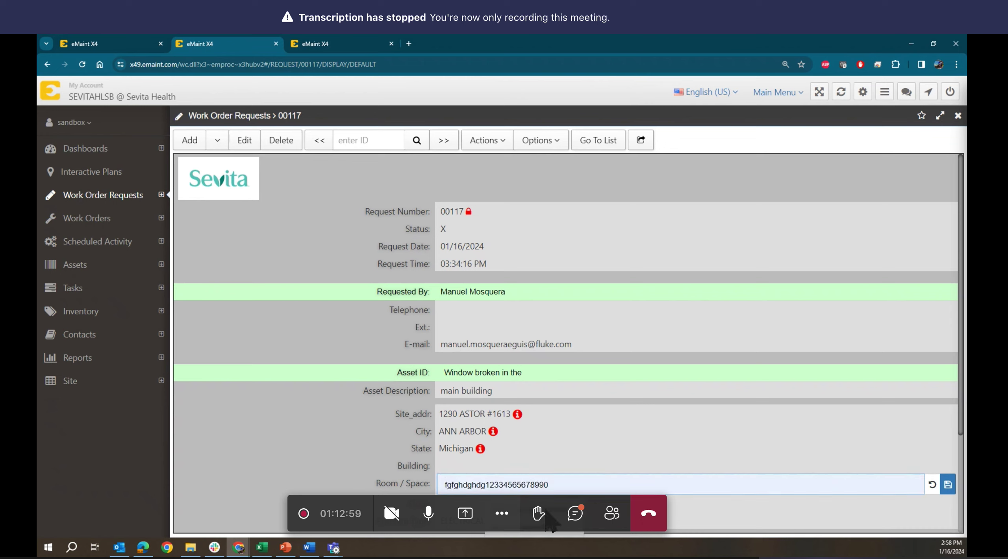
pyautogui.click(947, 485)
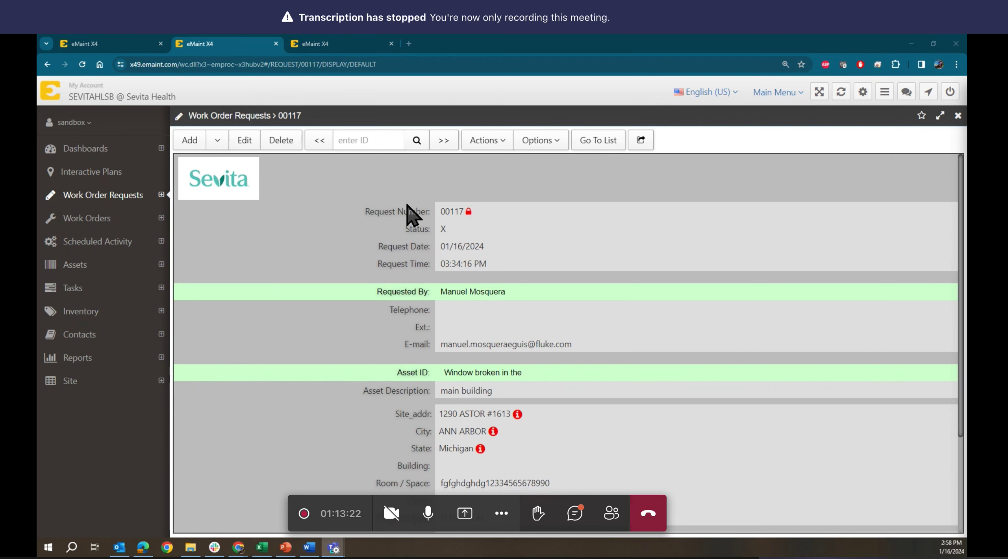
pyautogui.scroll(-1, 383, 338)
pyautogui.scroll(-3, 381, 329)
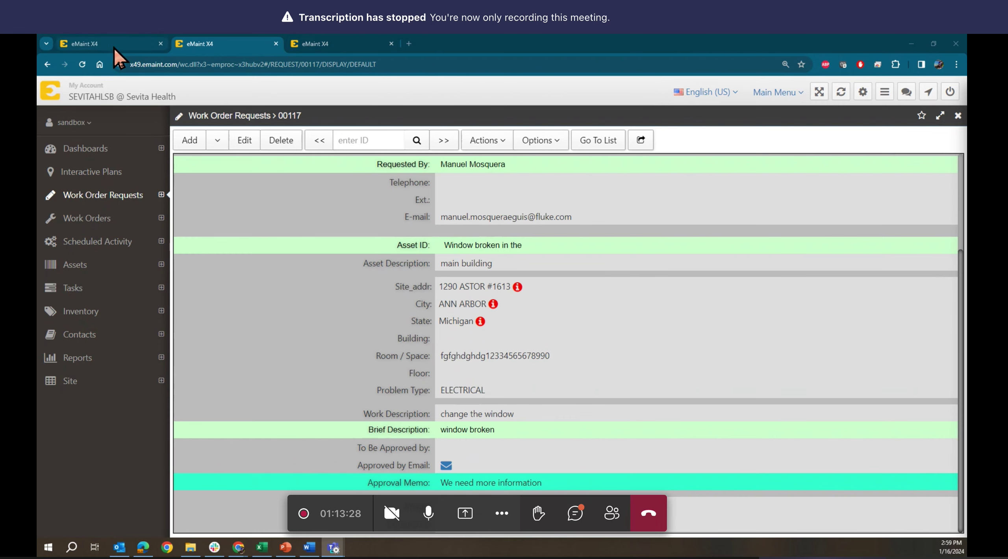
# - Open the Default Work Order Requests form in the form designer
pyautogui.click(70, 122)
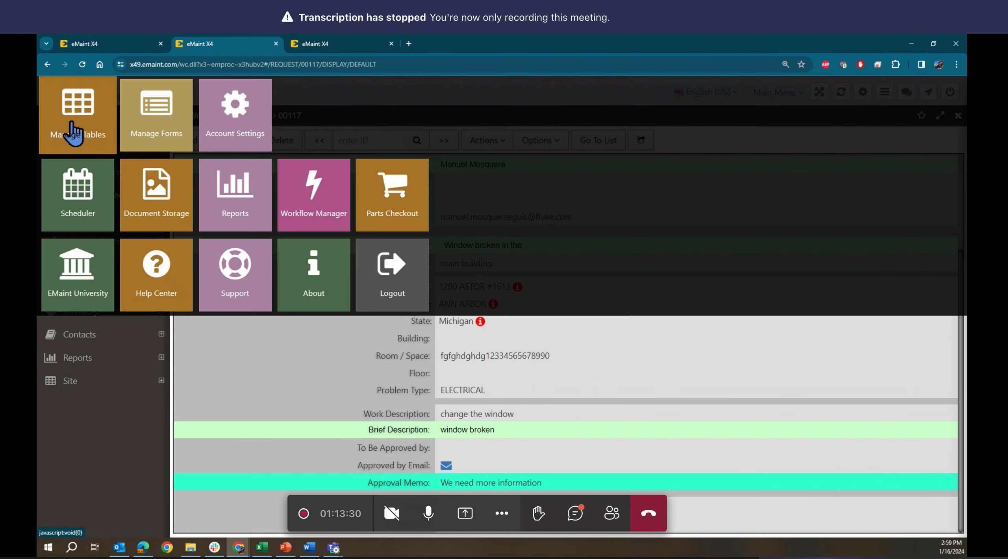
pyautogui.click(165, 132)
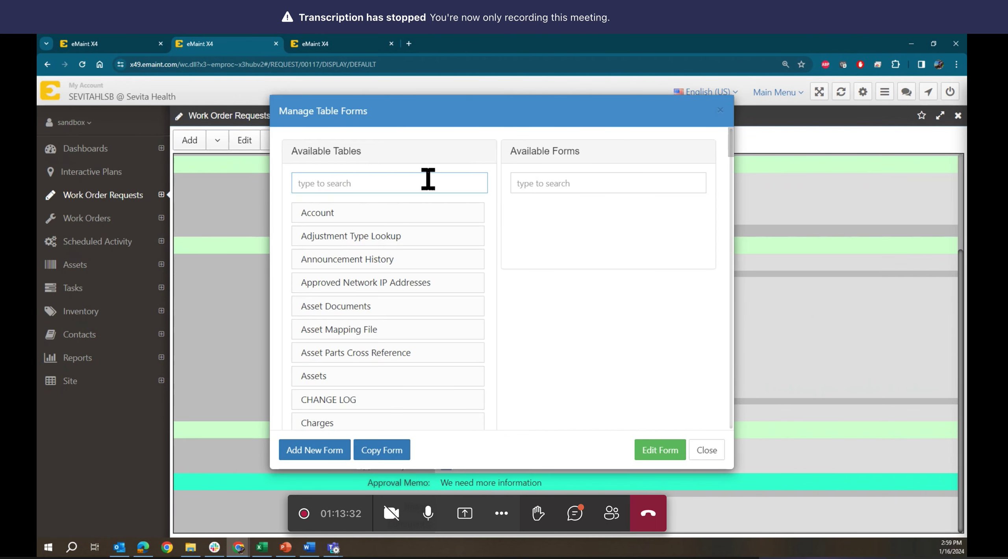
pyautogui.write('reques')
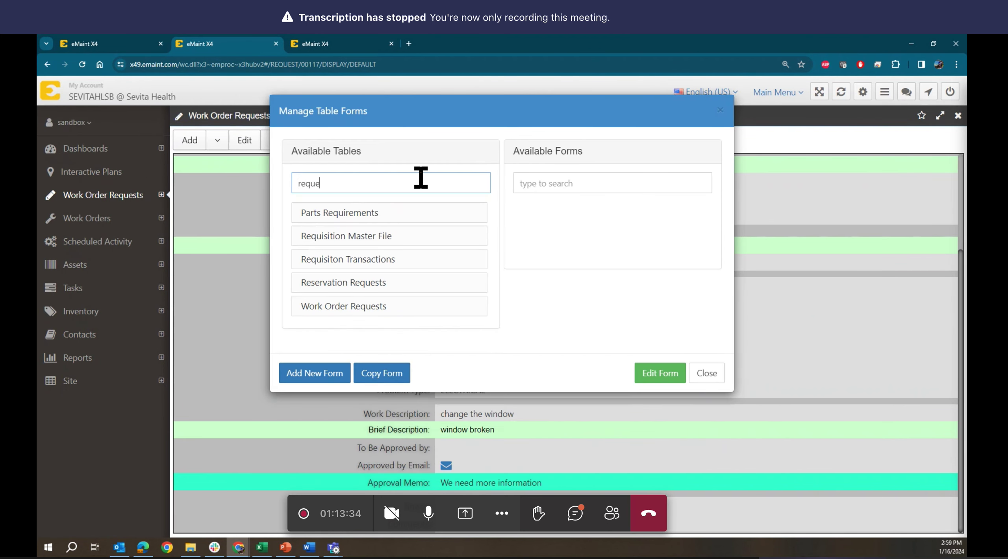
pyautogui.click(388, 238)
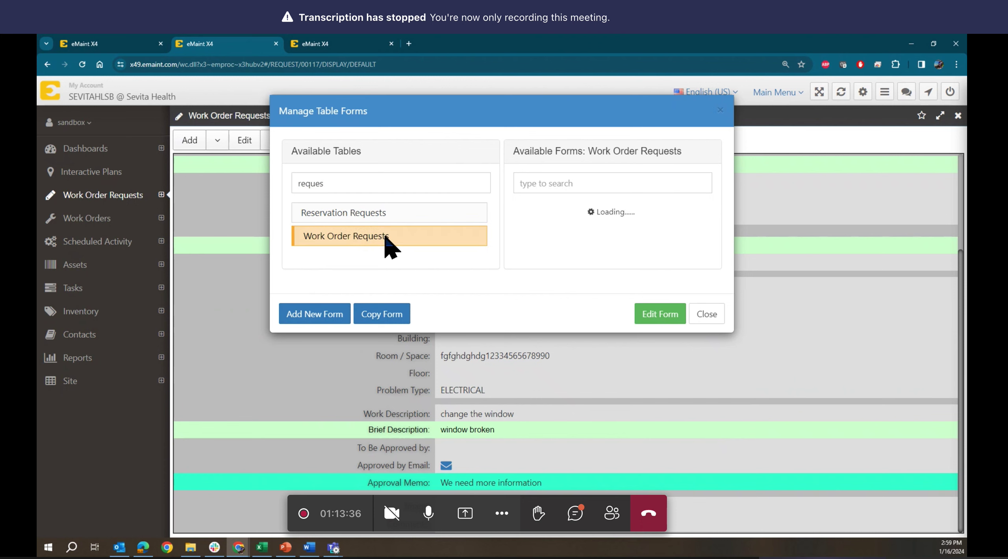
pyautogui.click(606, 223)
pyautogui.click(653, 332)
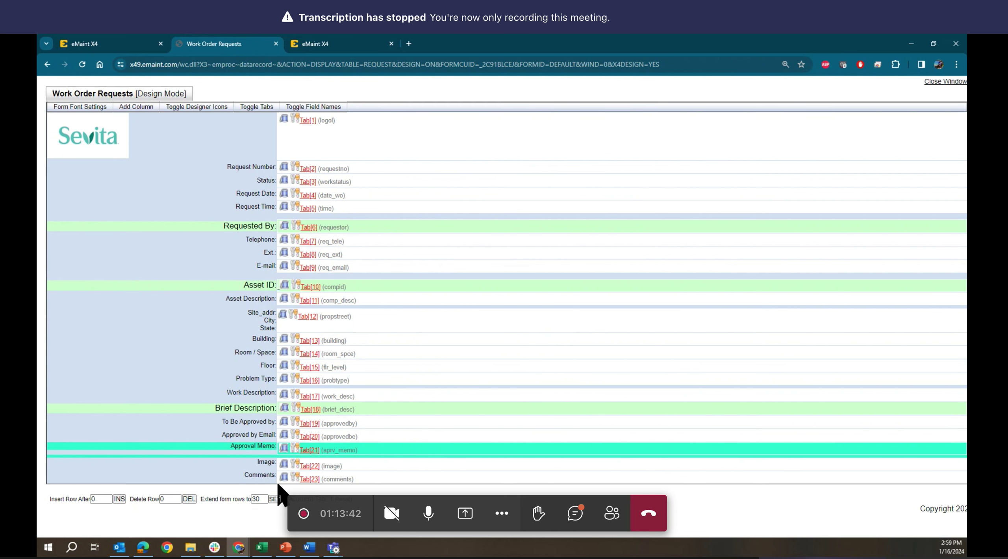
# - Set the Image field to X3 Document Storage, save, and return to request 00117
pyautogui.click(293, 464)
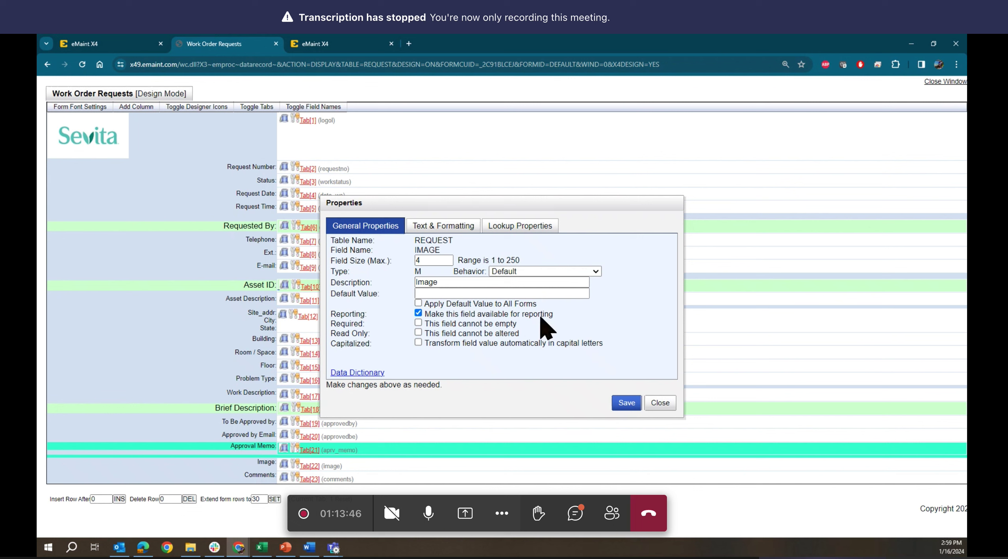
pyautogui.click(542, 270)
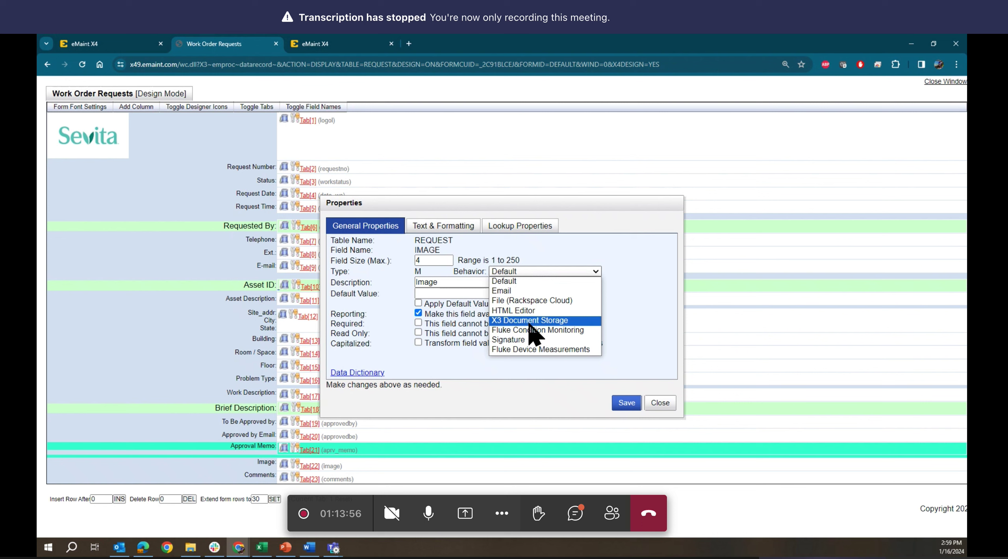
pyautogui.click(528, 321)
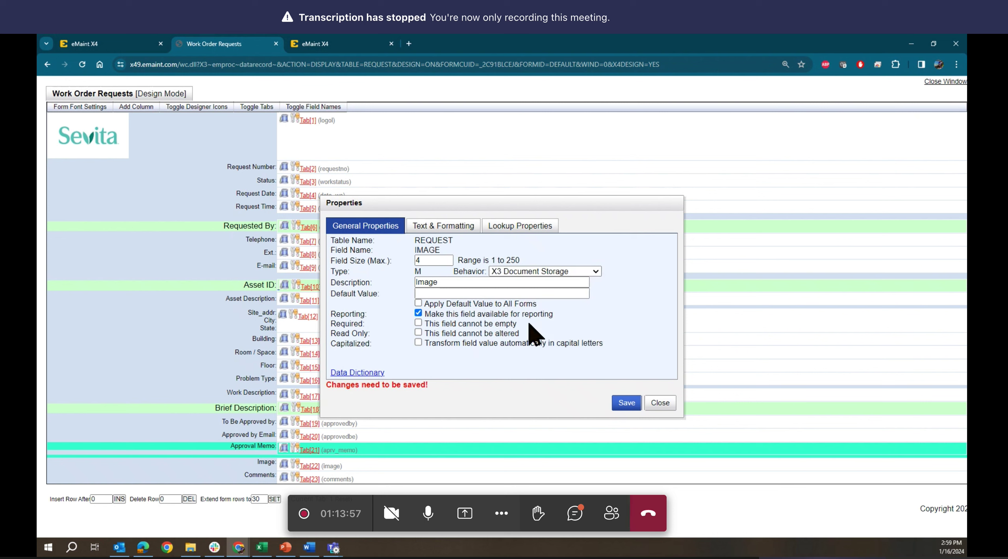
pyautogui.click(629, 404)
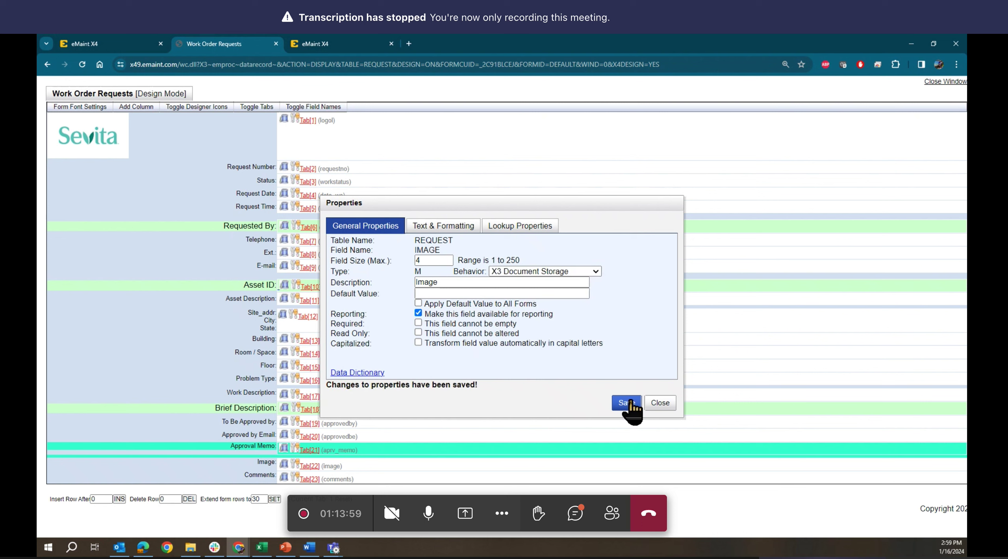
pyautogui.click(661, 403)
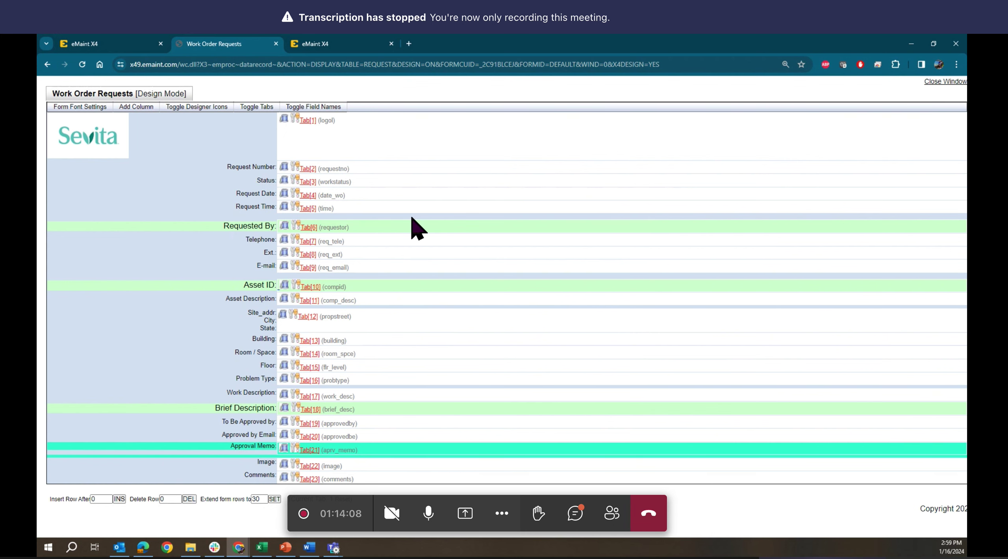
pyautogui.click(97, 47)
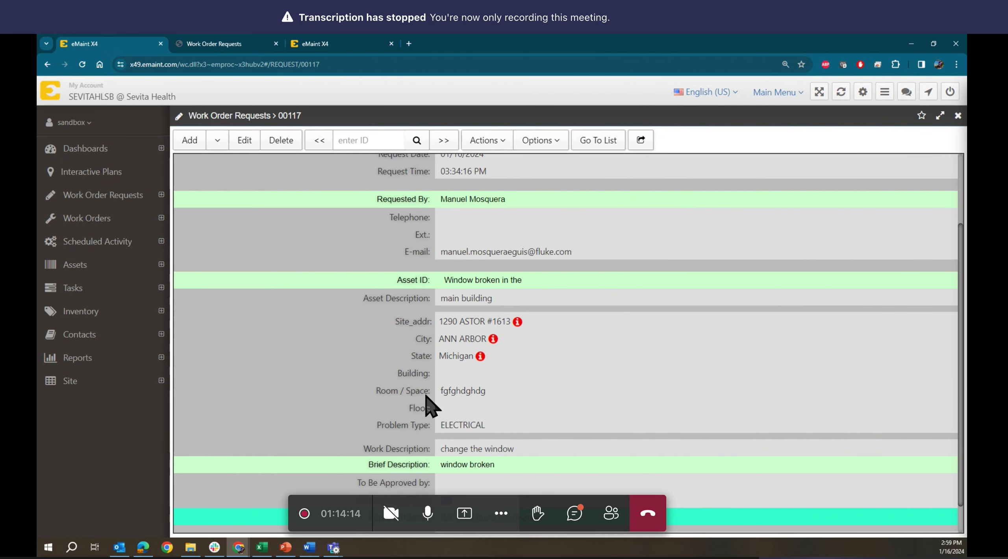
# - Reload request 00117, approve it, and start editing the field below Approval Memo
pyautogui.scroll(-1, 460, 374)
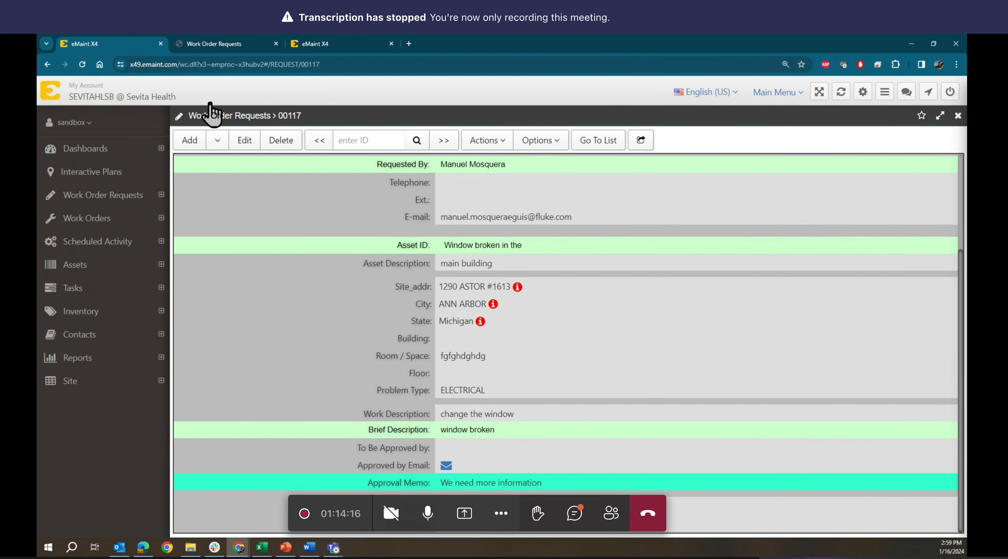
pyautogui.click(82, 64)
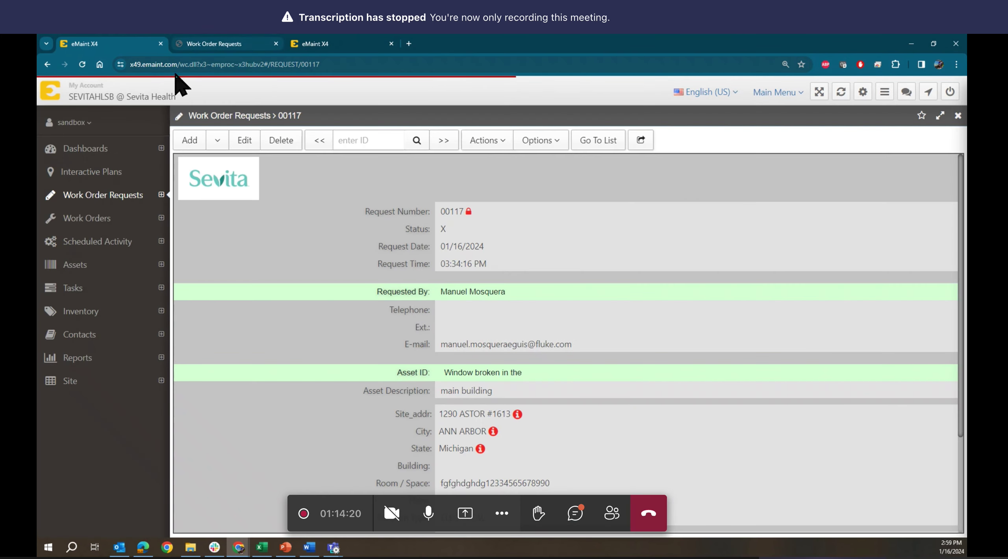
pyautogui.click(484, 146)
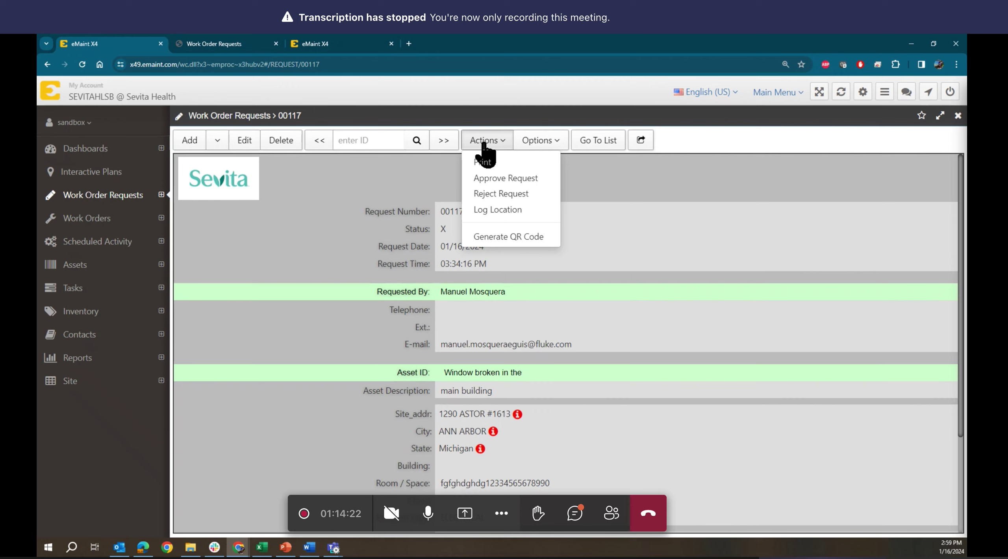
pyautogui.click(495, 179)
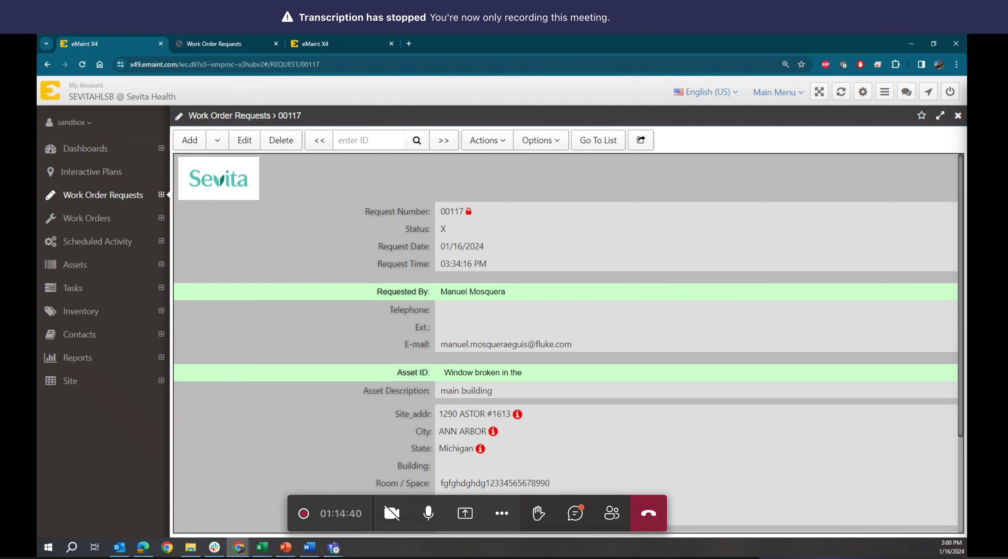
pyautogui.scroll(-1, 393, 410)
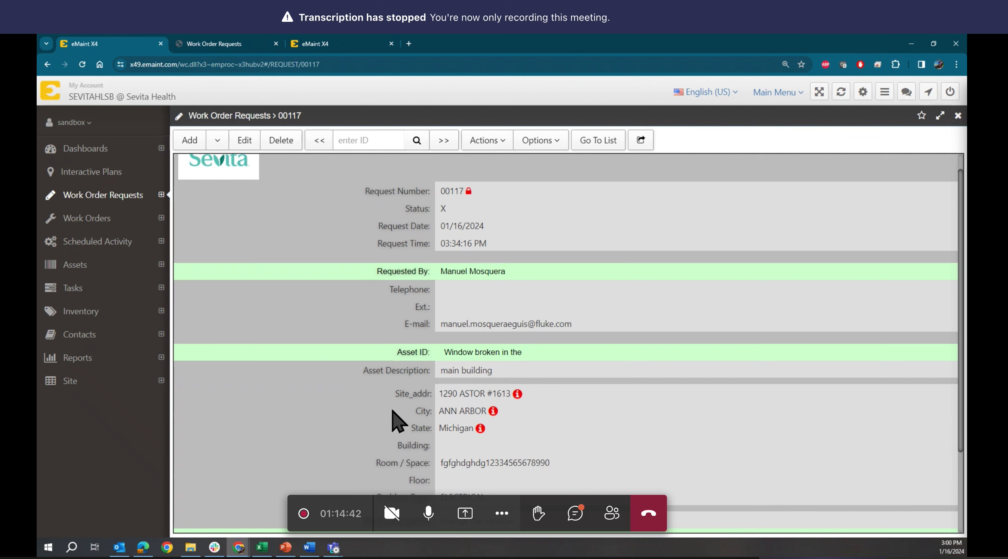
pyautogui.scroll(-3, 392, 411)
pyautogui.click(458, 506)
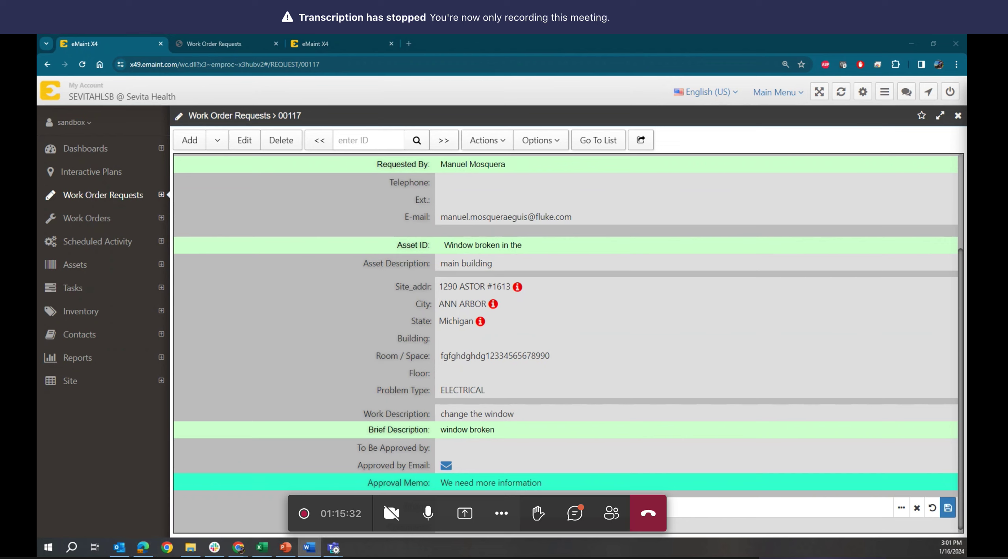
# - Bring the Word notes with the sandbox login details forward and move the window up-right
pyautogui.click(309, 547)
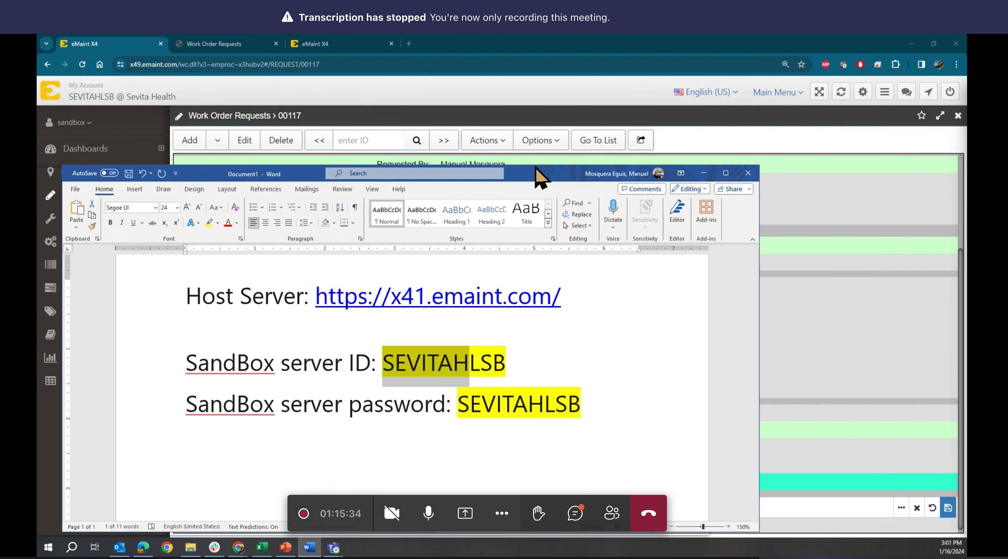
pyautogui.moveTo(535, 167); pyautogui.dragTo(635, 101)
pyautogui.click(606, 405)
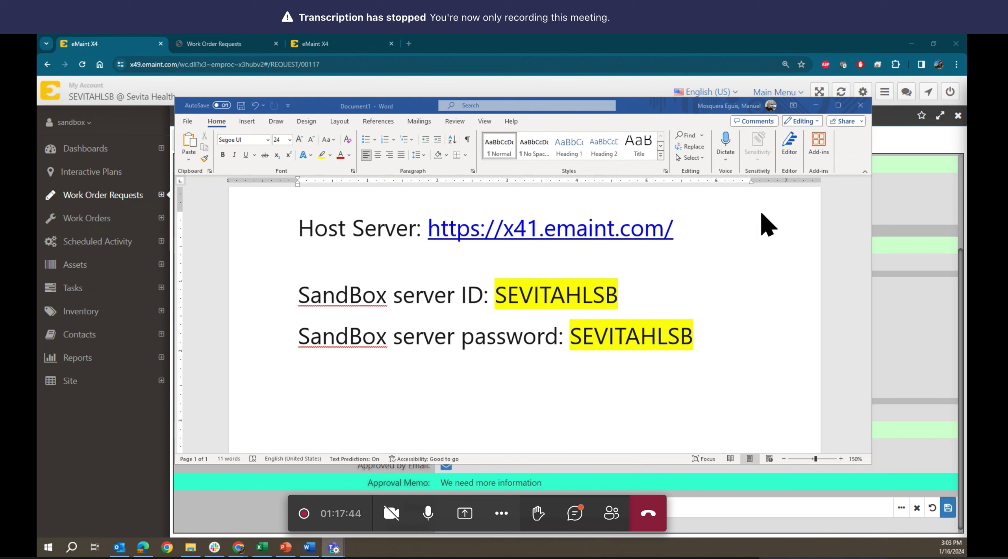
# - Minimize Word and return to the Work Order Requests list
pyautogui.click(815, 106)
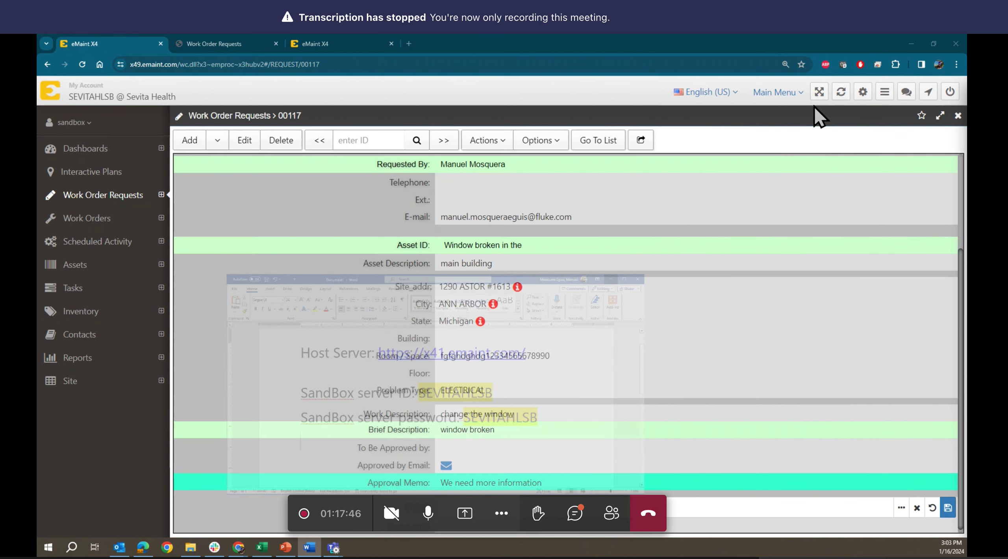
pyautogui.click(597, 147)
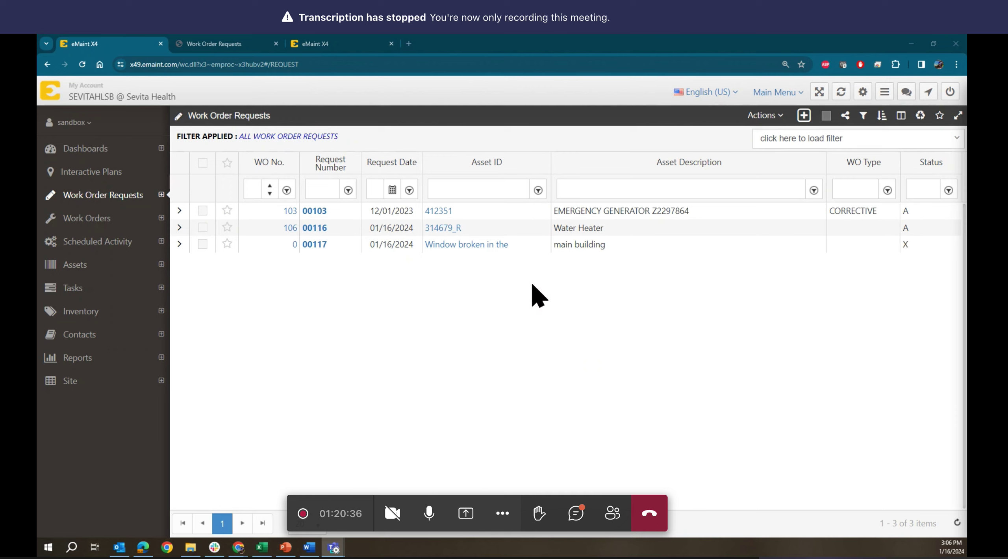
# - Show the form layout choices for a new request with the Add New Record (+) button
pyautogui.moveTo(799, 118)
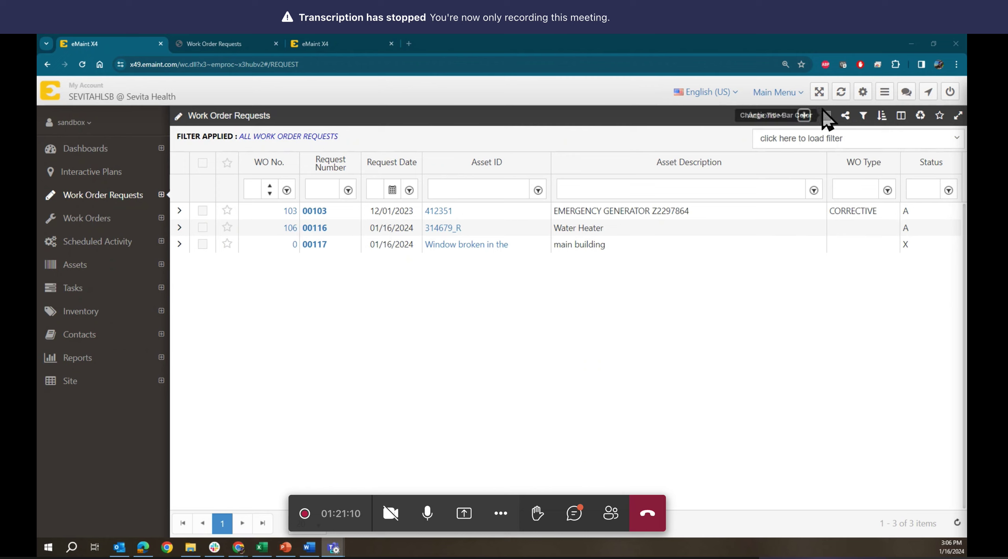
pyautogui.click(804, 116)
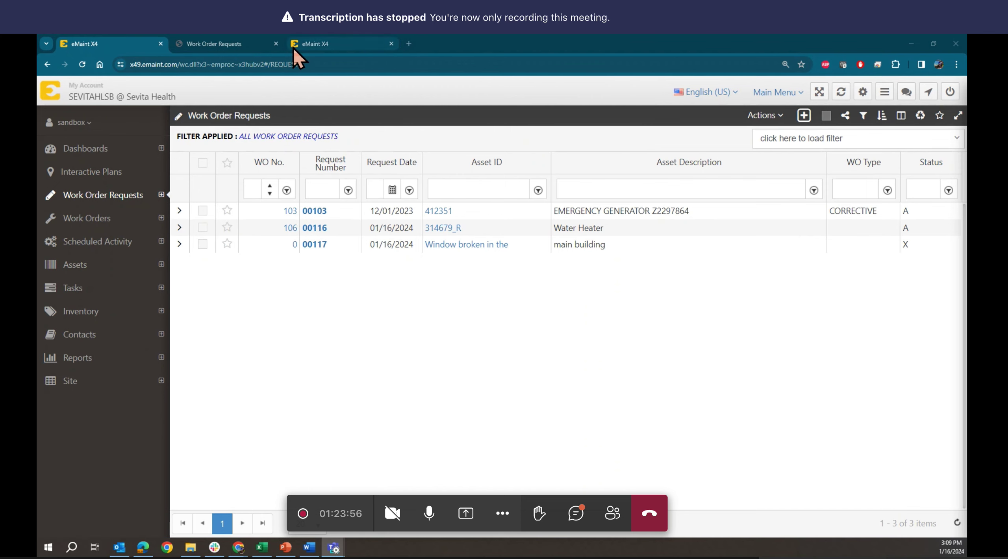
# - Close the extra Work Order Requests page and clear the Contacts category filter to list all 26 contacts
pyautogui.click(275, 44)
pyautogui.click(248, 46)
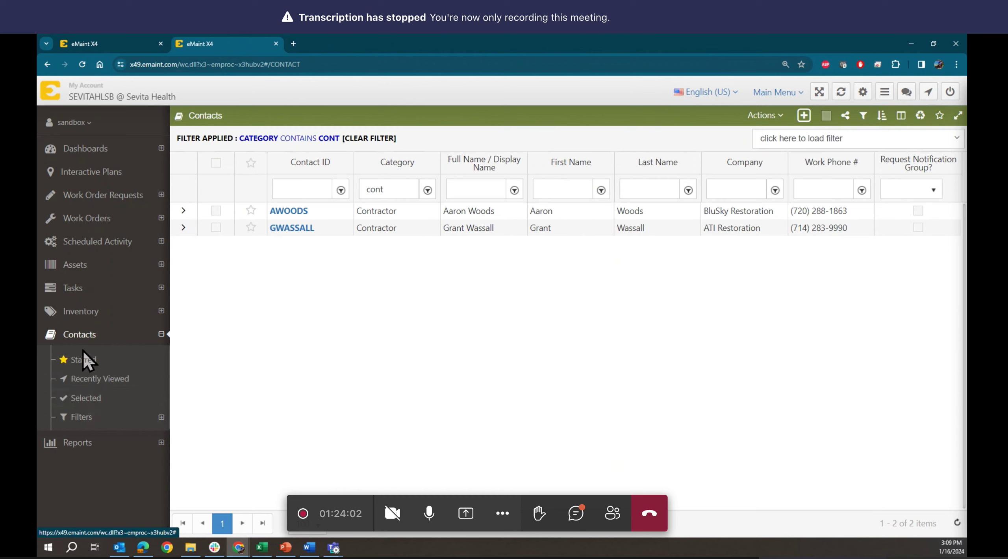
pyautogui.click(50, 335)
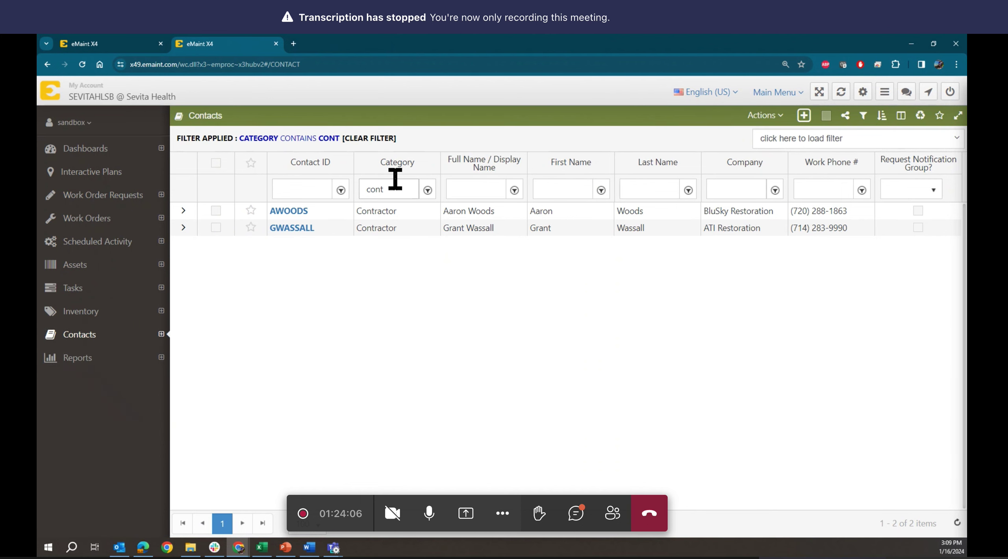
pyautogui.click(379, 138)
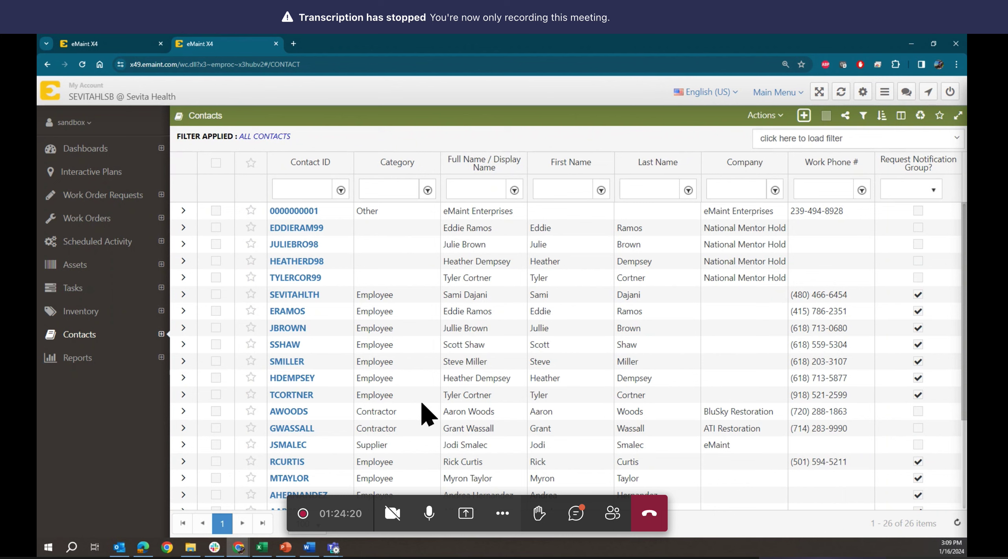
pyautogui.scroll(-3, 427, 414)
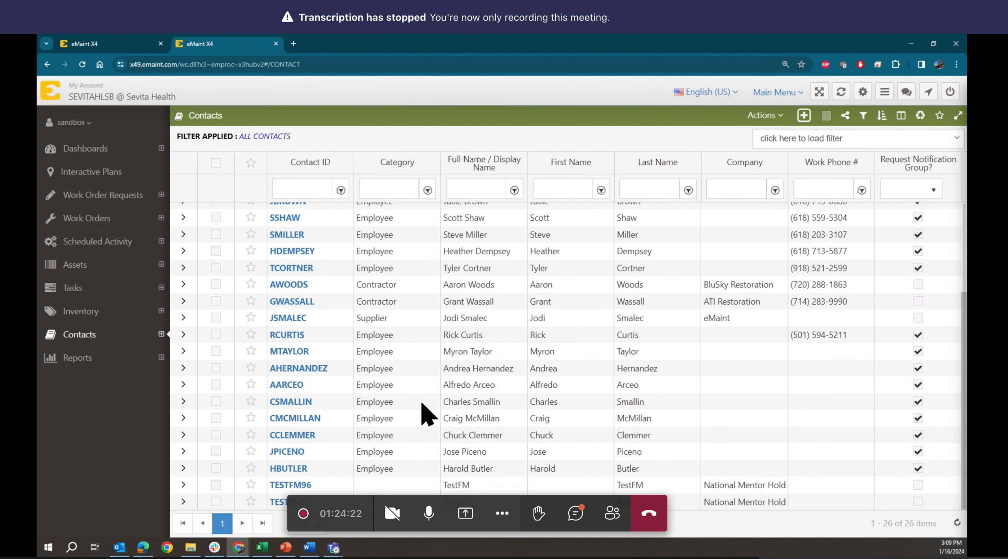
pyautogui.scroll(3, 427, 414)
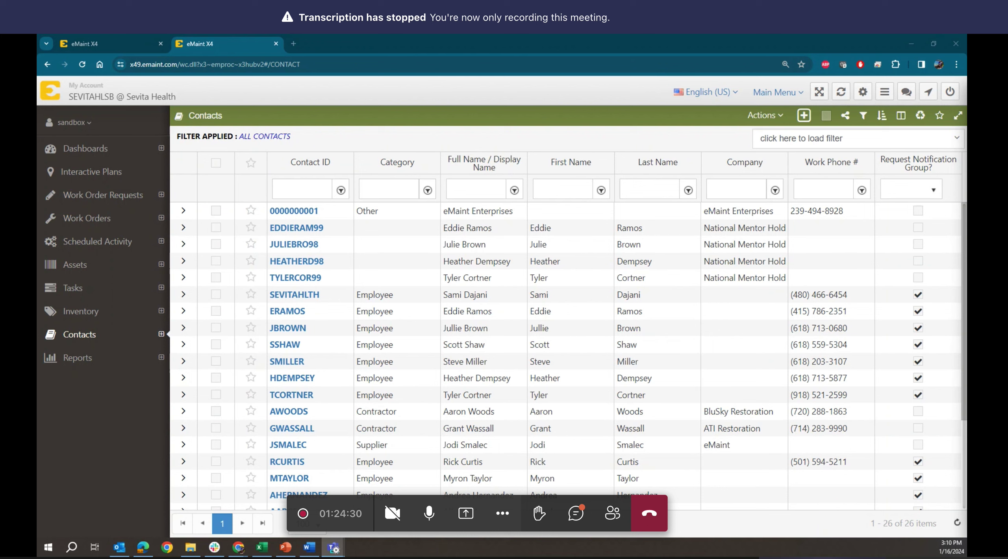
# - Reload the Work Order Requests list so copy machine request 00118 appears, then approve it
pyautogui.click(109, 41)
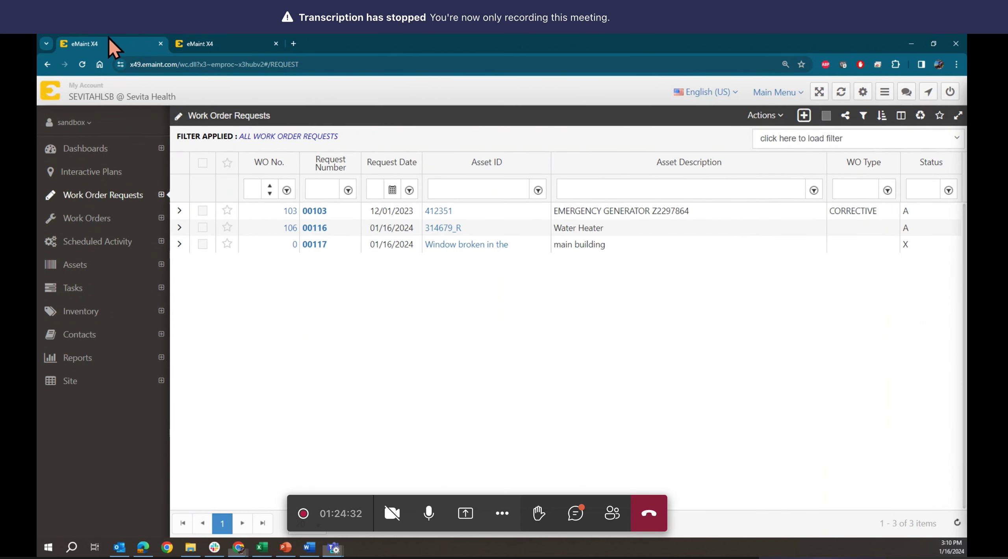
pyautogui.click(82, 64)
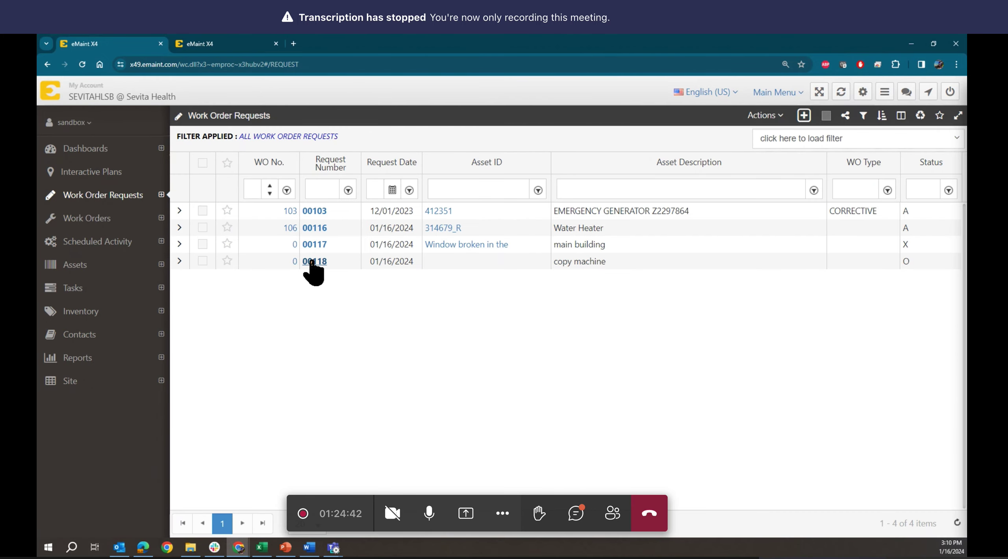
pyautogui.click(314, 262)
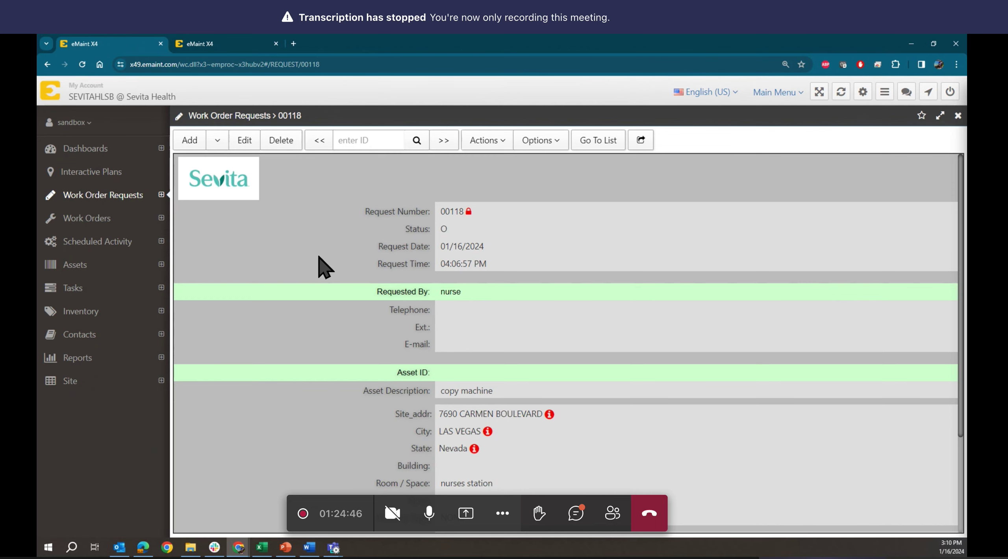
pyautogui.click(479, 142)
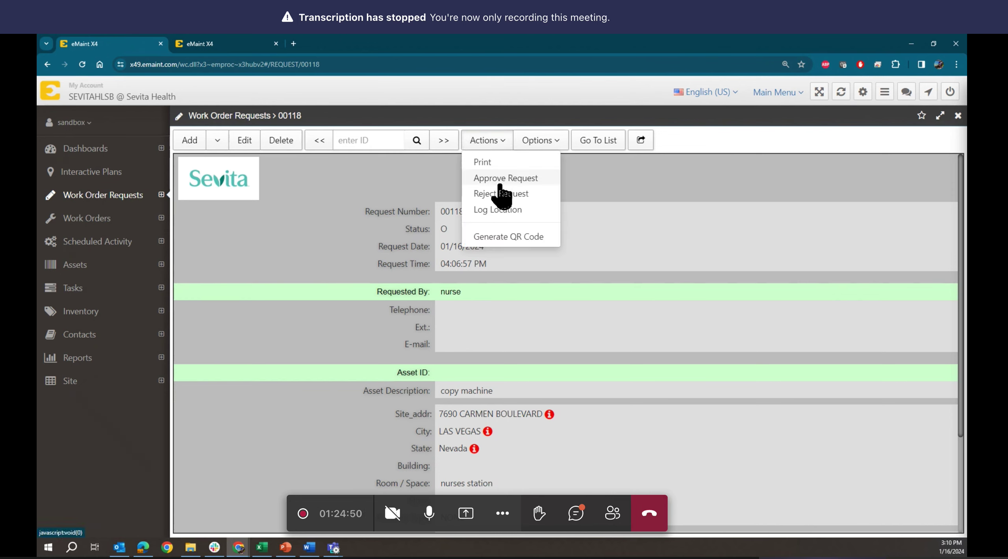
pyautogui.click(488, 180)
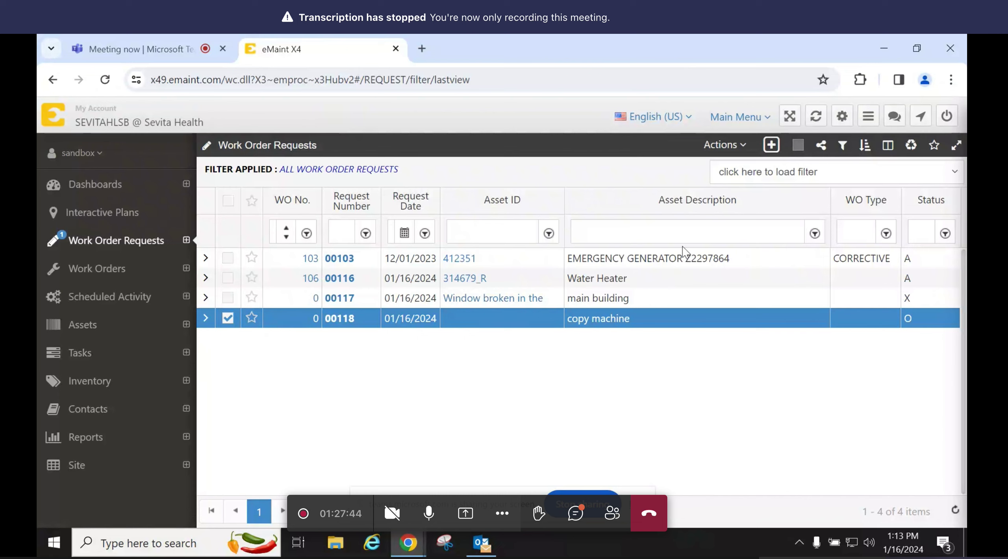
# - Approve request 00118 from its Actions menu, generating work order 107
pyautogui.click(736, 146)
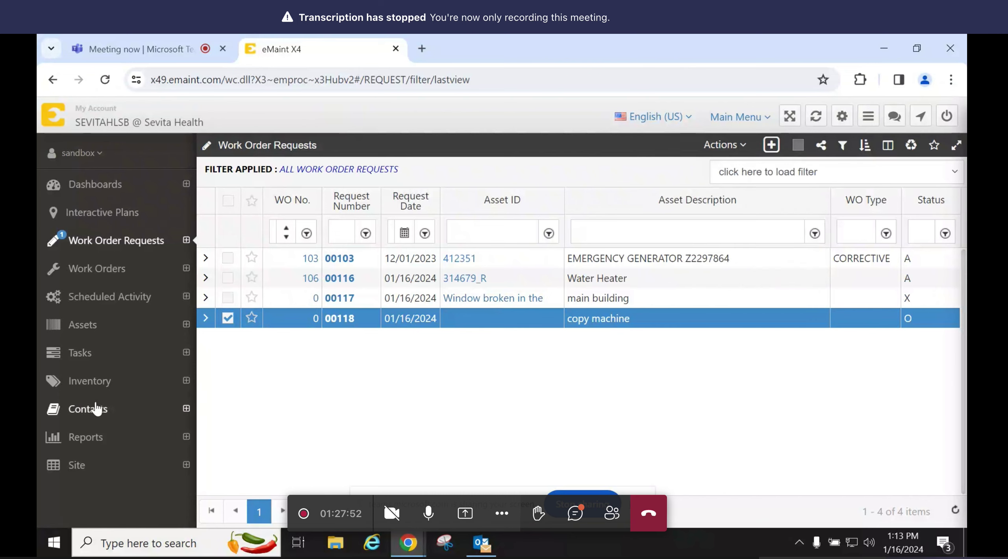
pyautogui.click(343, 321)
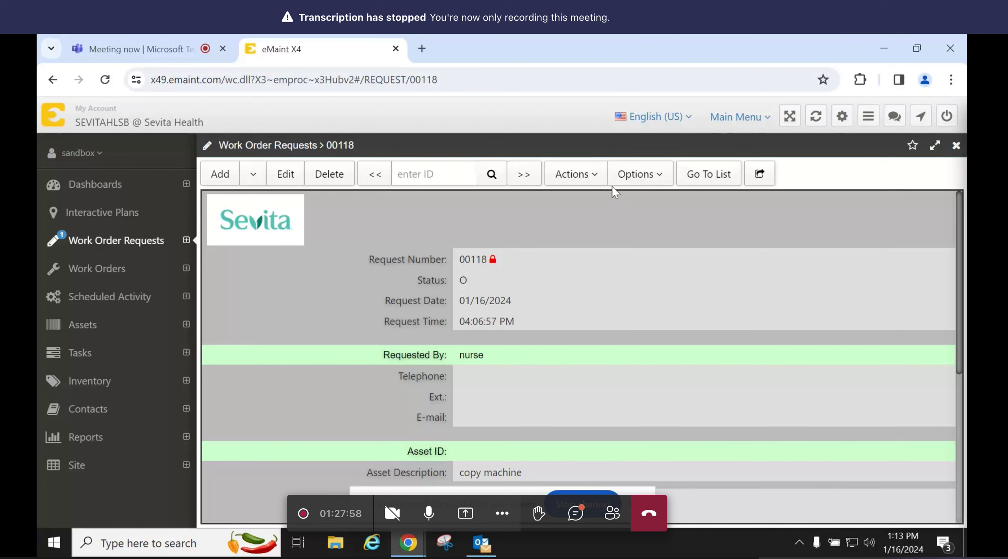
pyautogui.click(593, 176)
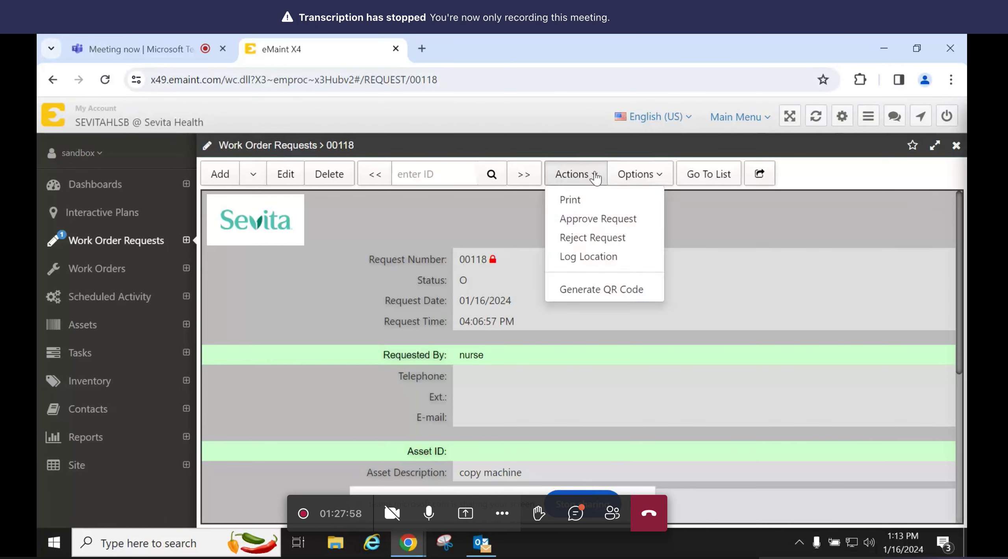
pyautogui.click(586, 221)
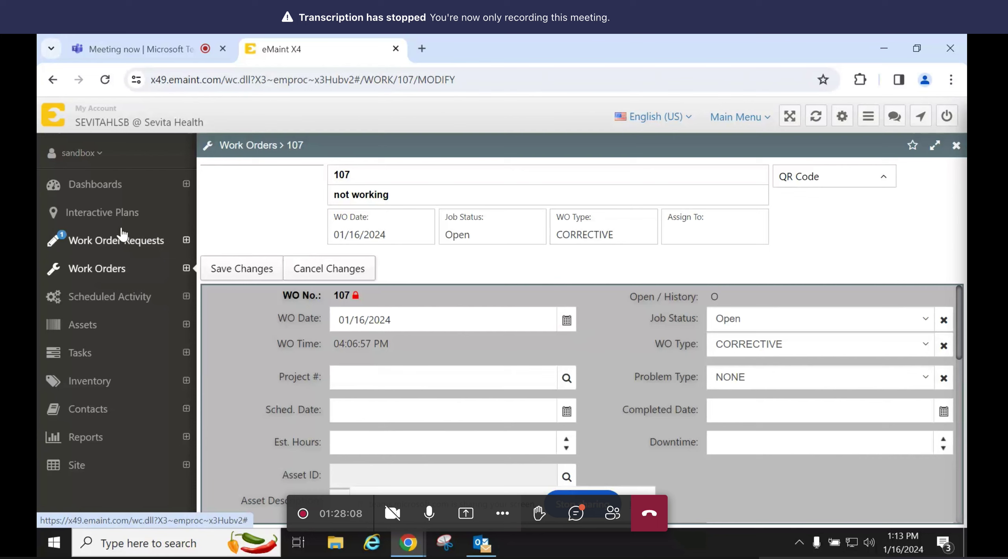
# - Save work order 107 and return to the Work Orders list, now seven orders
pyautogui.click(85, 272)
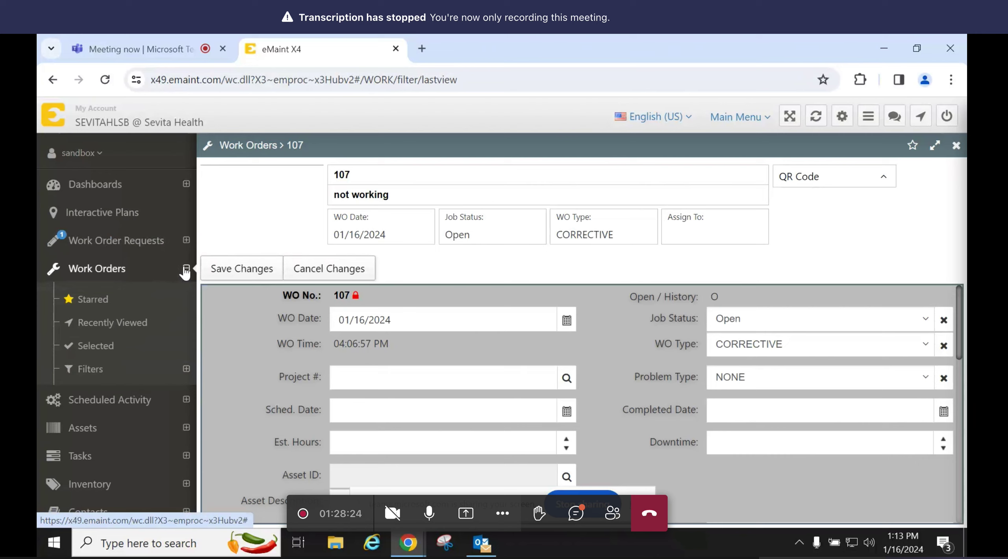
pyautogui.click(228, 271)
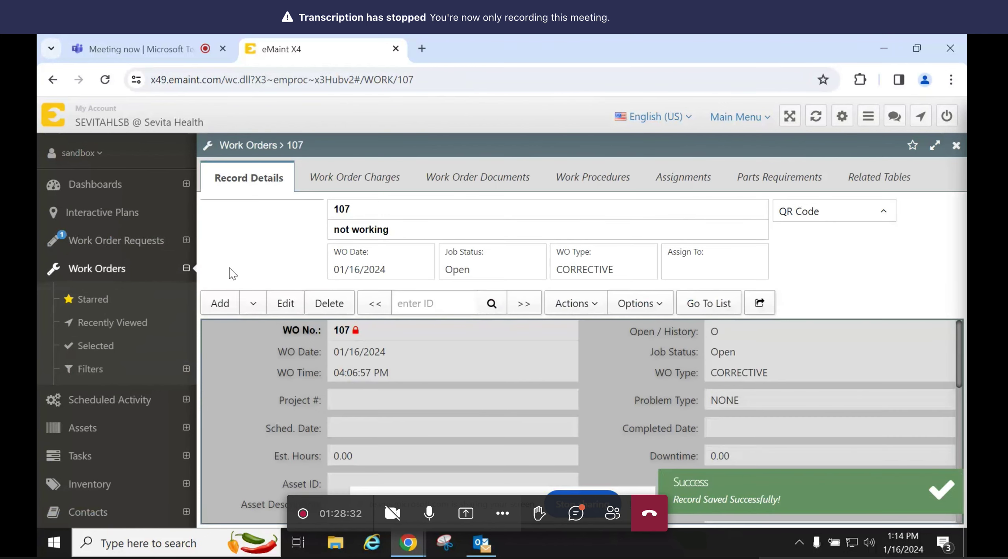
pyautogui.click(184, 270)
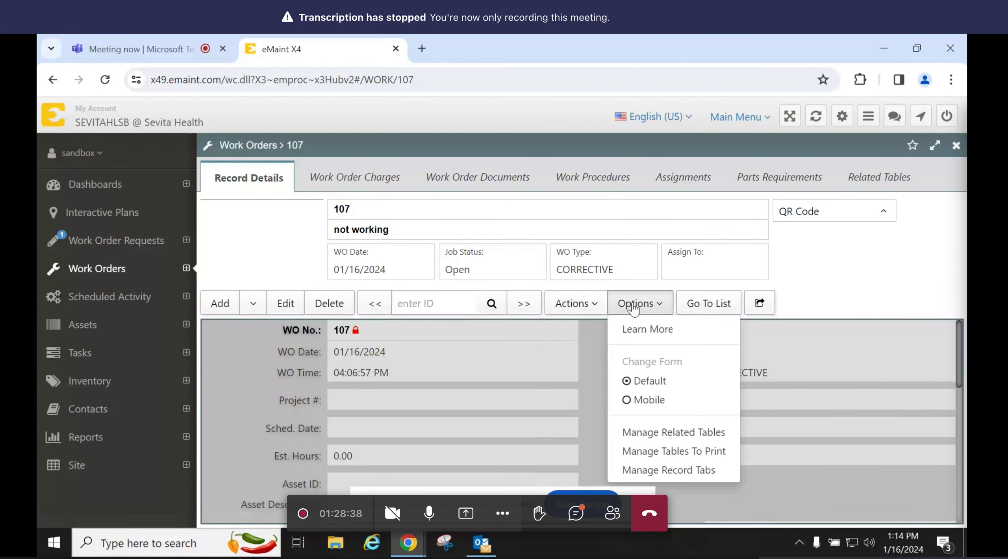
pyautogui.click(688, 303)
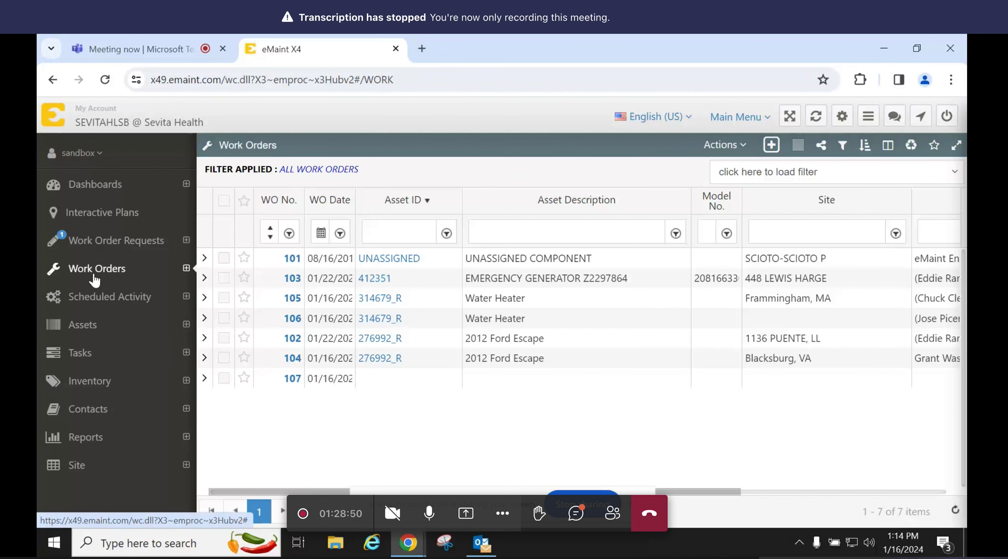
# - Check request 00118 shows work order 107 at status A, then switch to the Teams meeting
pyautogui.click(104, 249)
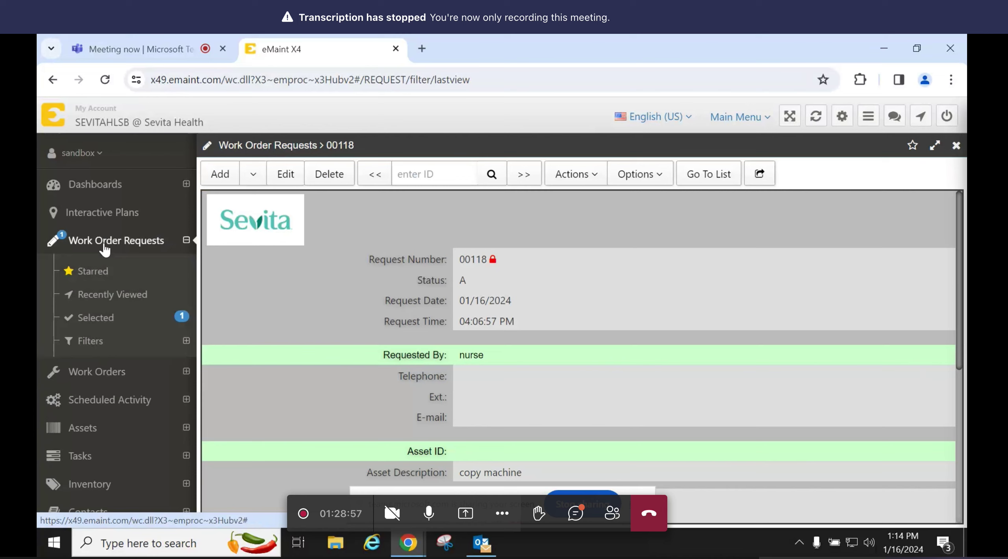
pyautogui.click(654, 174)
pyautogui.click(701, 174)
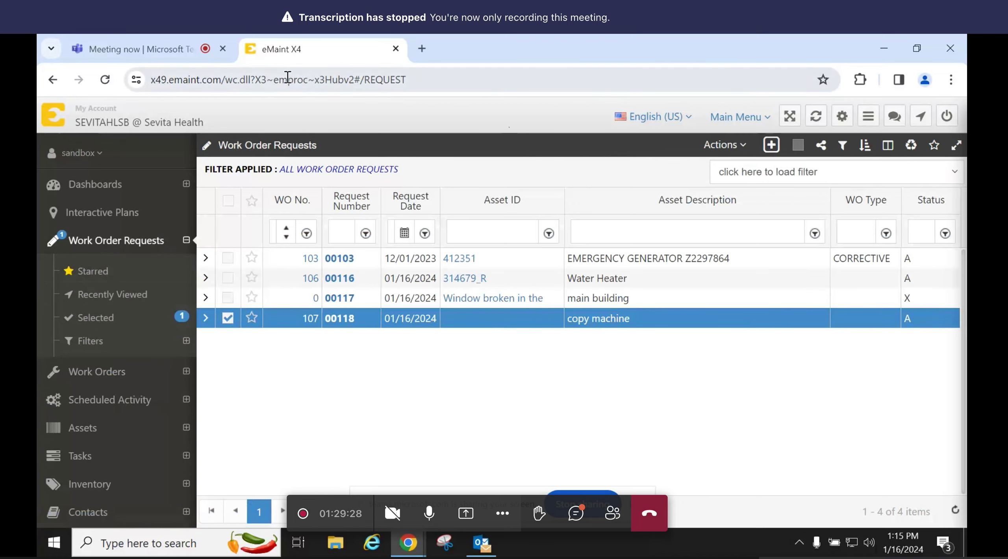
pyautogui.click(128, 47)
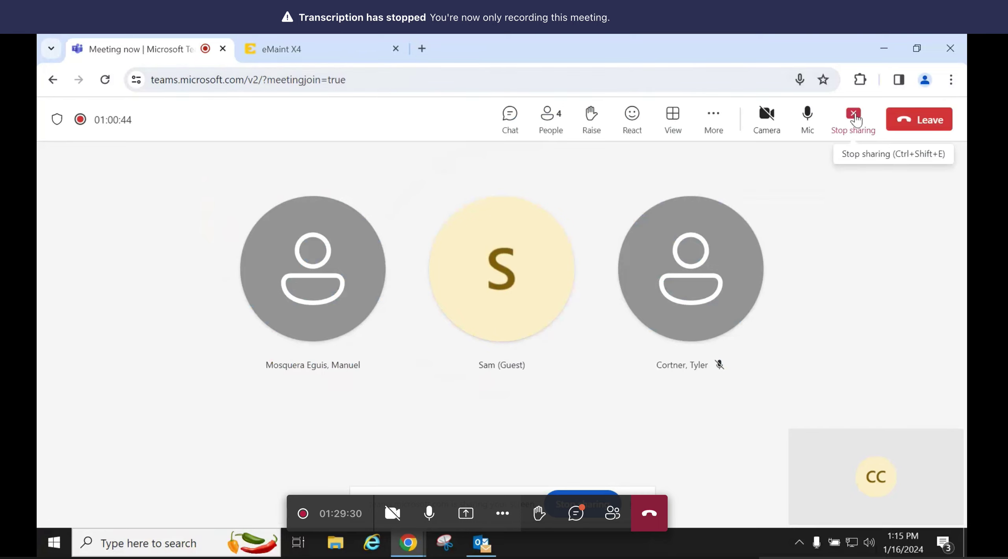